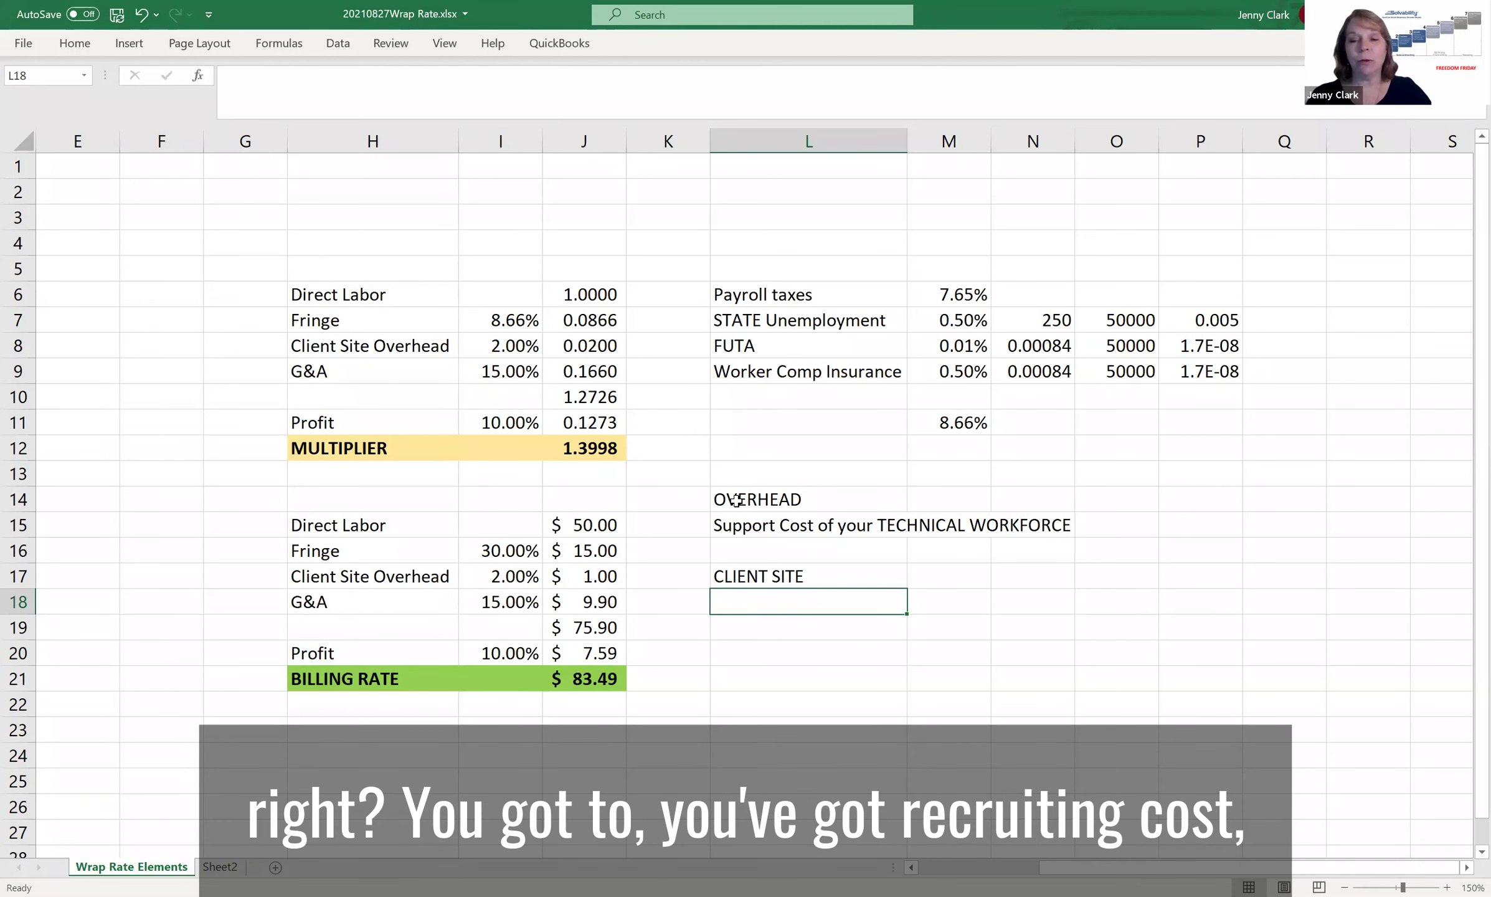
List Recruiting Costs in L19 and Background Checks in L20 under the CLIENT SITE overhead heading.
key(Down)
text(Recru)
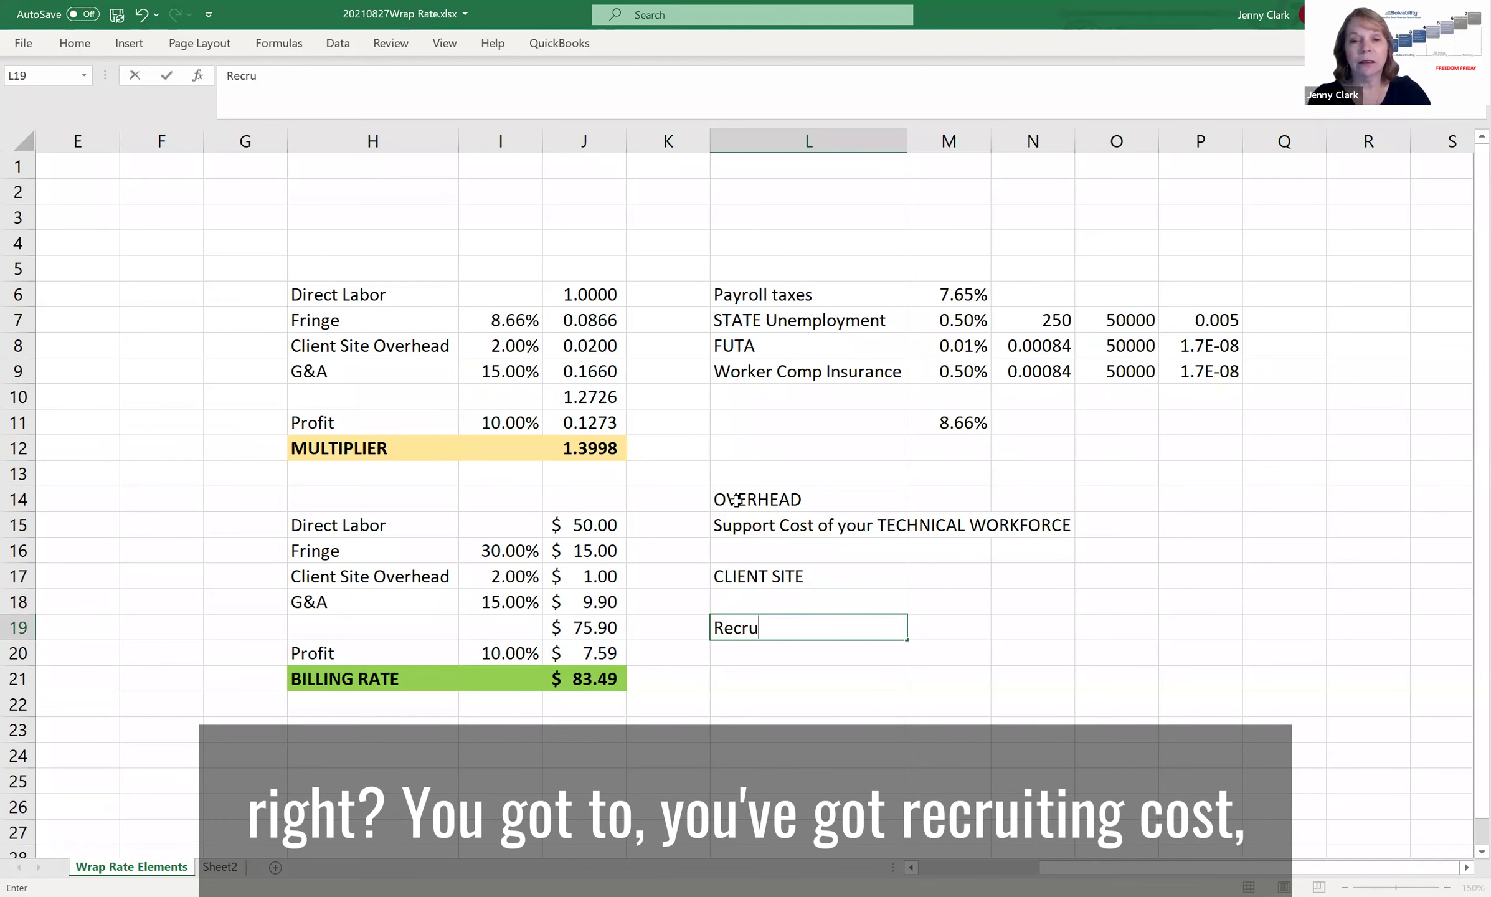
text(iting Costs)
key(Return)
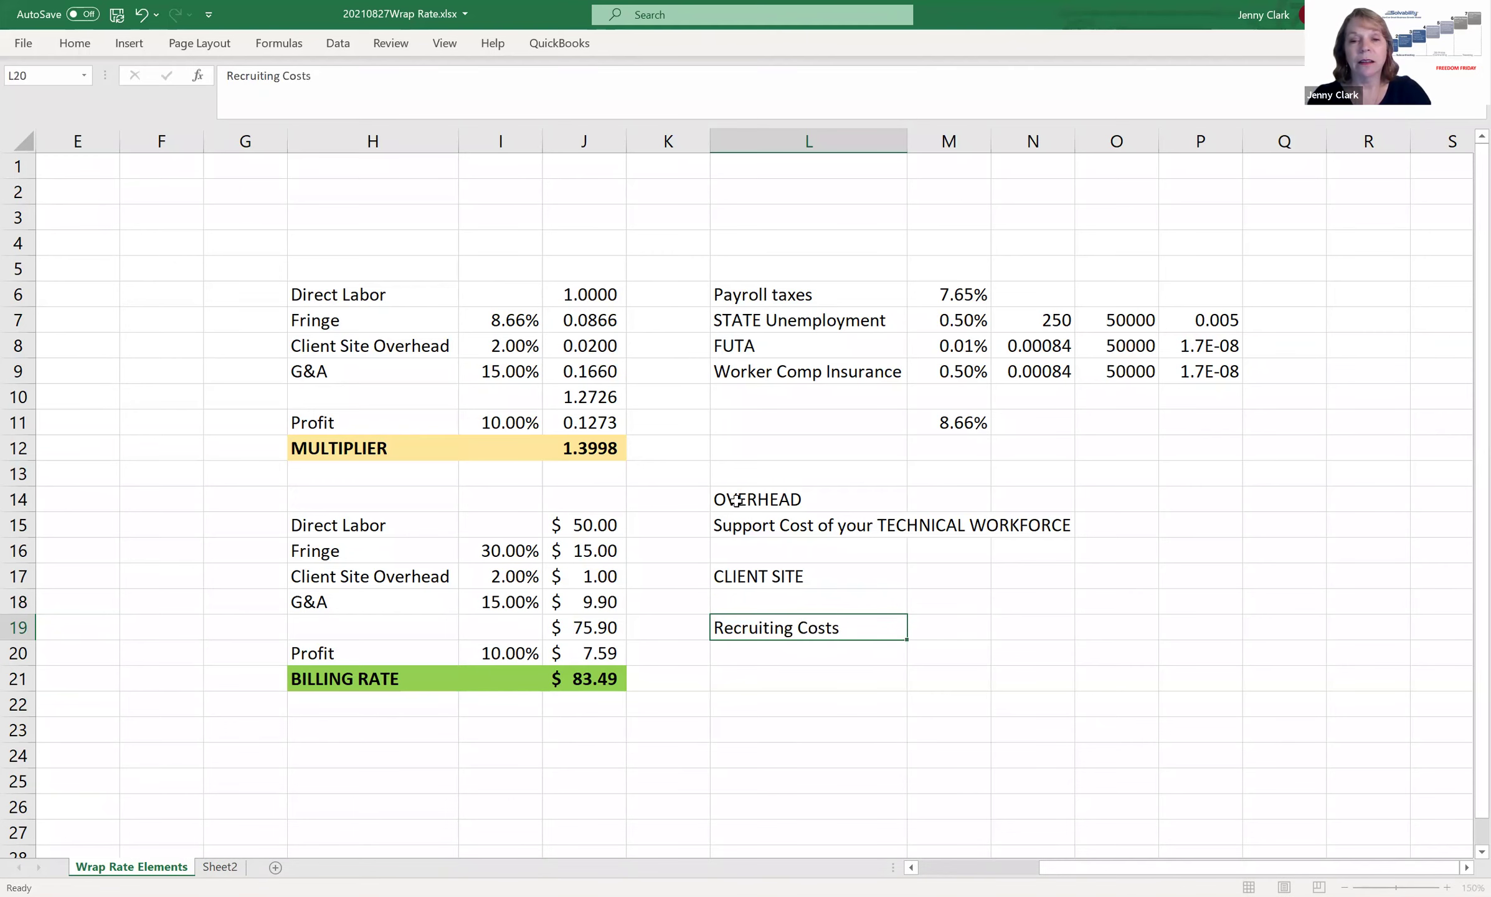
text(Background Checks)
key(Return)
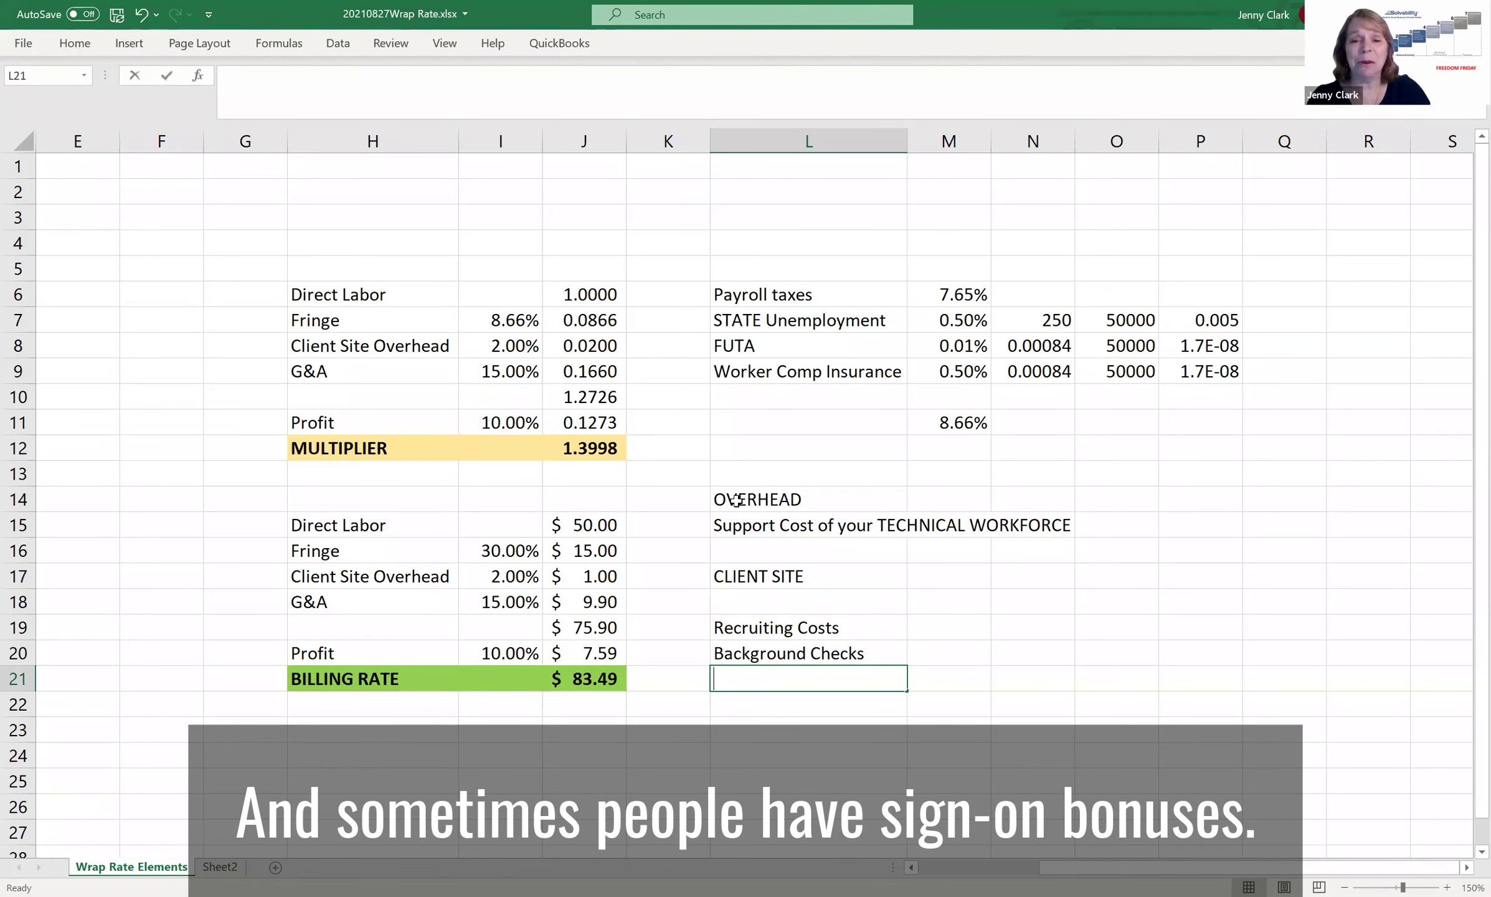
Add Bonuses in L21 and Certifications in L22 to the client site overhead cost list.
text(Sing)
key(BackSpace)
key(BackSpace)
key(BackSpace)
key(BackSpace)
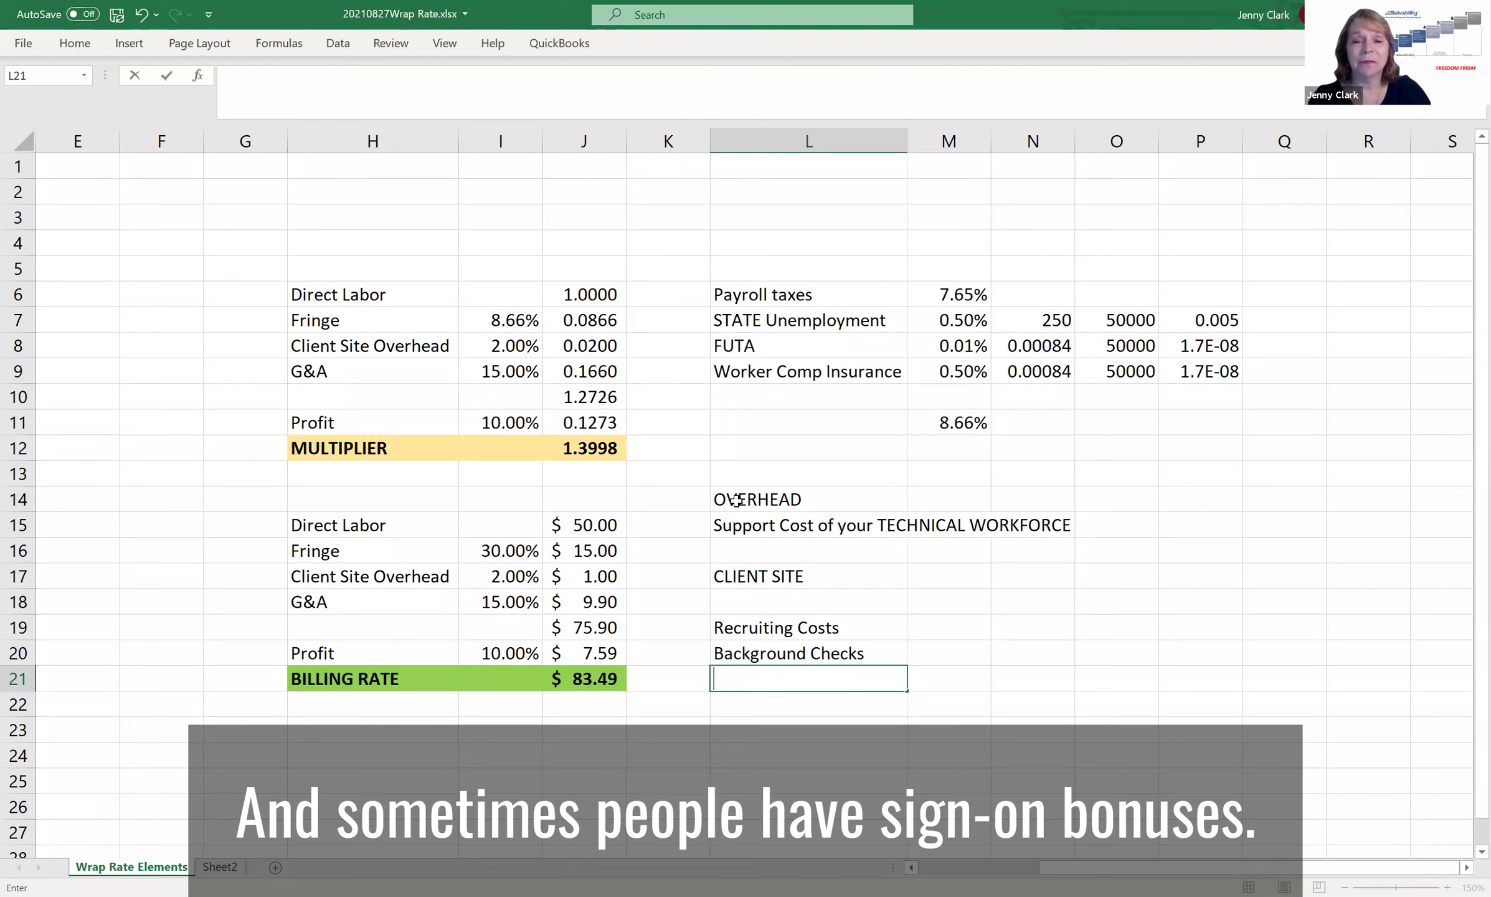
text(Bonsue)
key(BackSpace)
key(BackSpace)
key(BackSpace)
text(us)
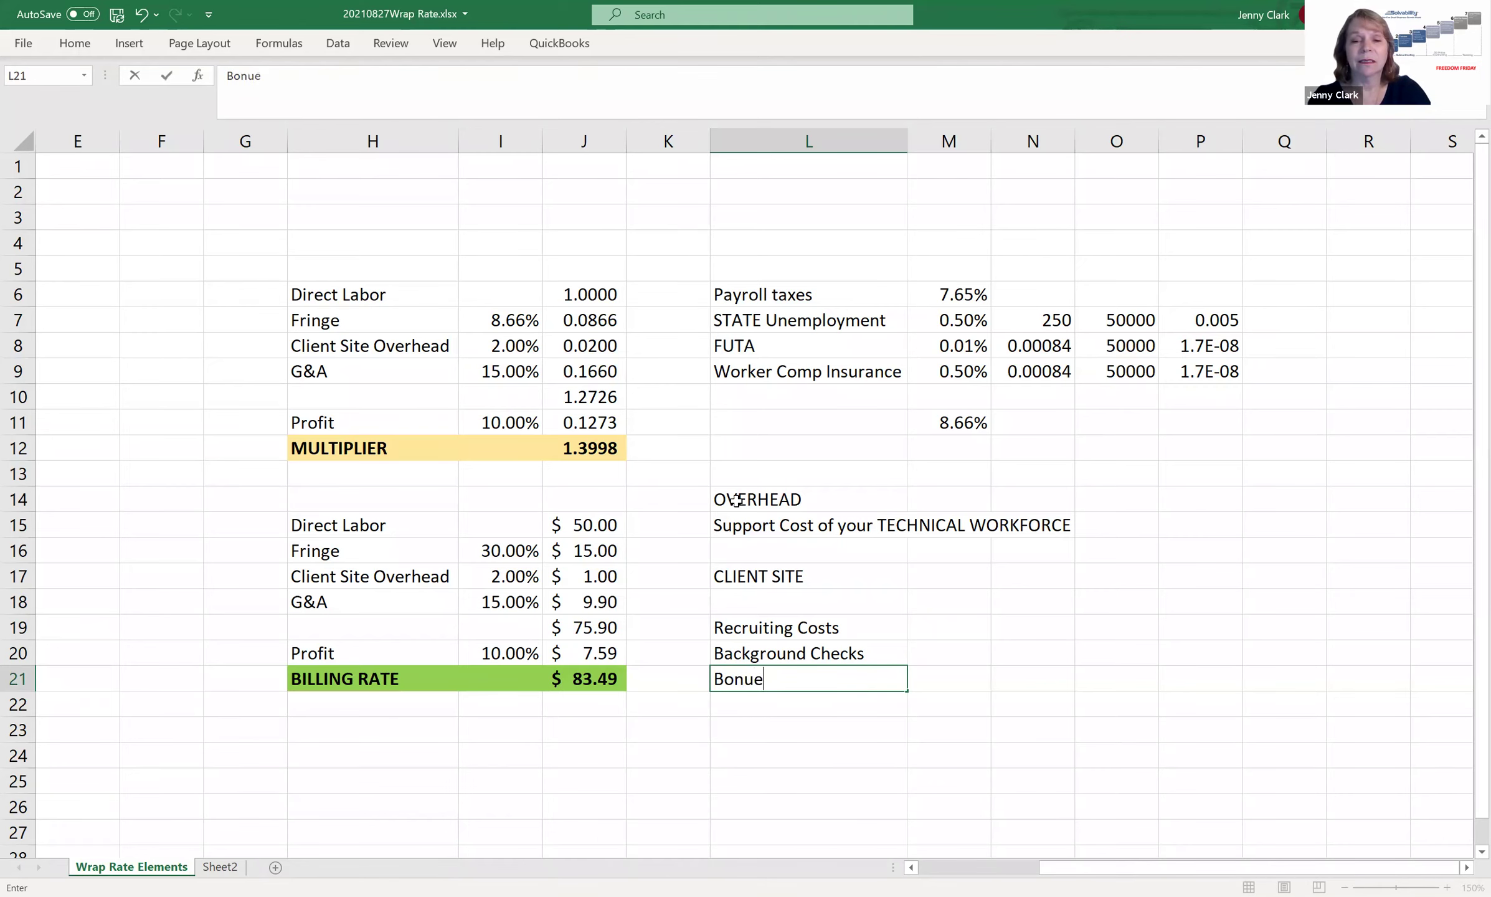
text(e)
key(BackSpace)
key(BackSpace)
text(ses)
key(Return)
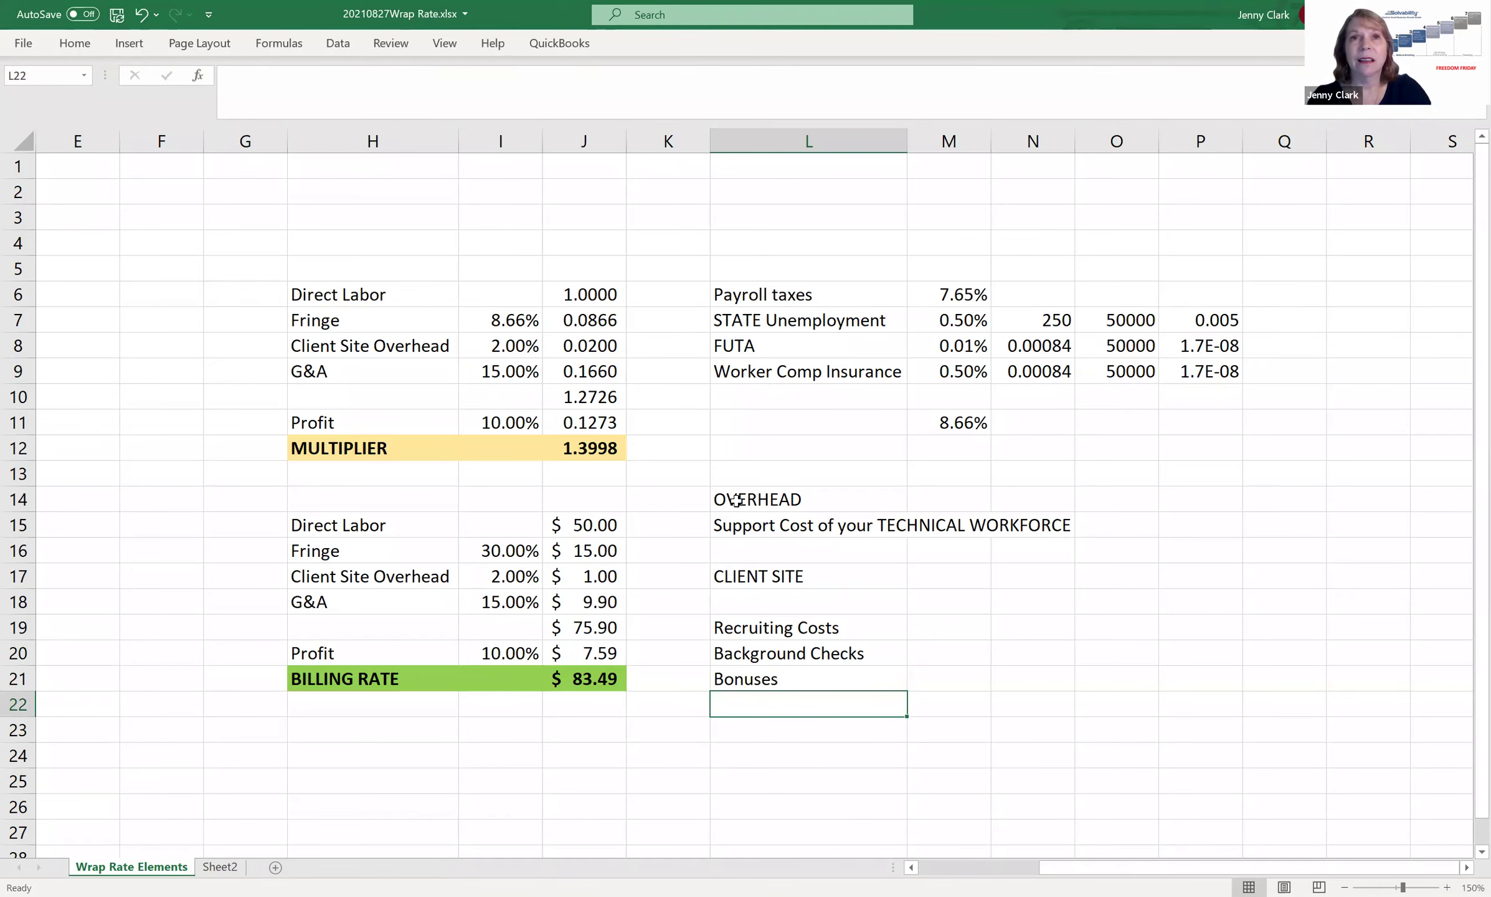
text(Certifications)
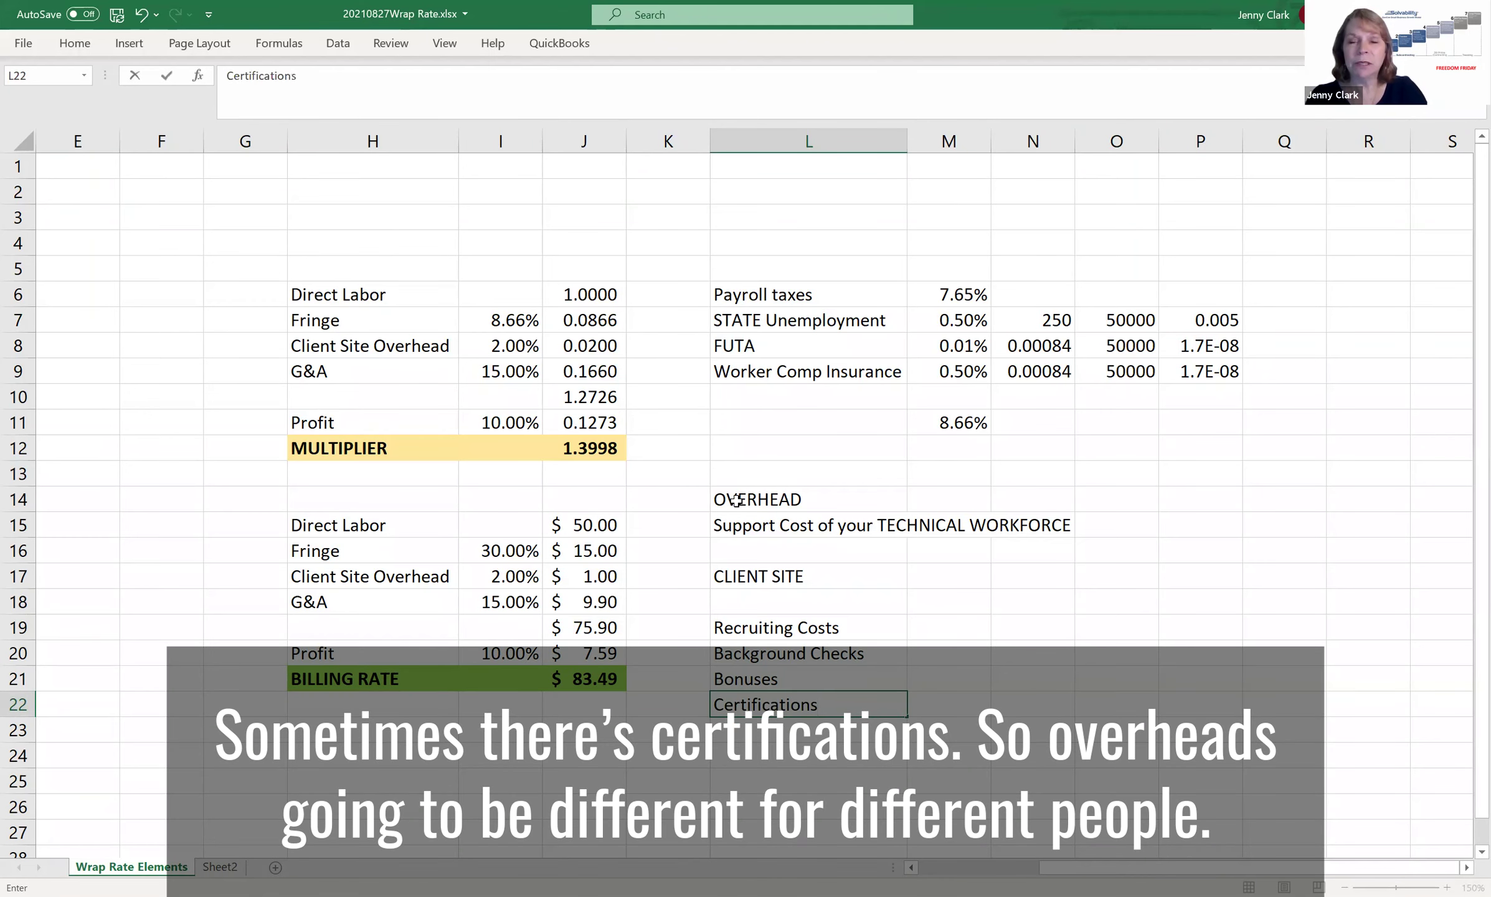
key(Return)
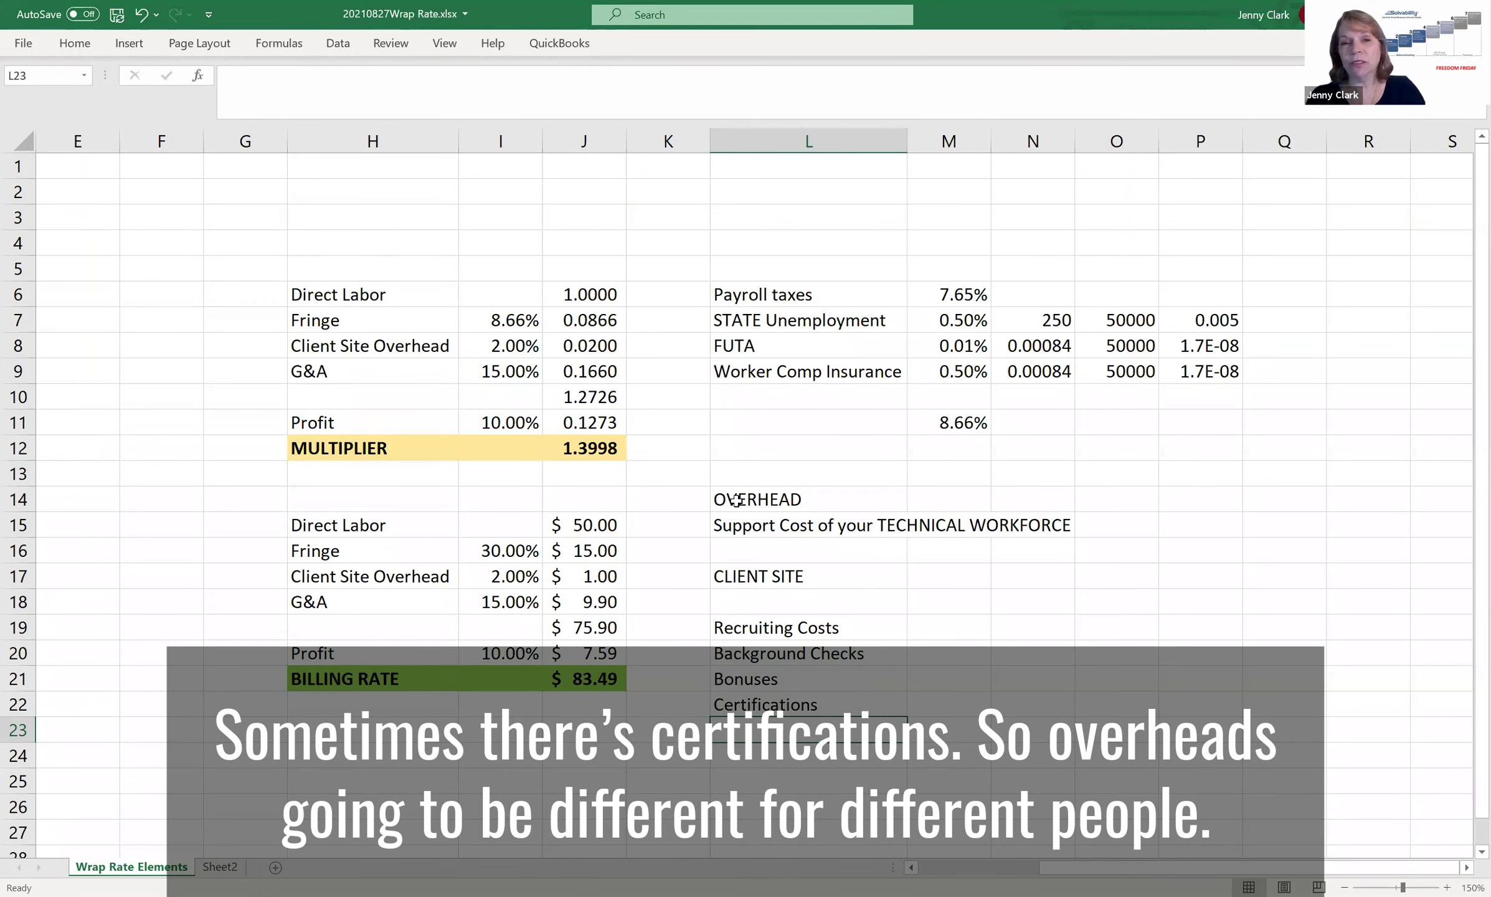
Enter 1.72% in M17 as the rate beside the CLIENT SITE label.
key(Up)
key(Up)
key(Up)
key(Up)
key(Up)
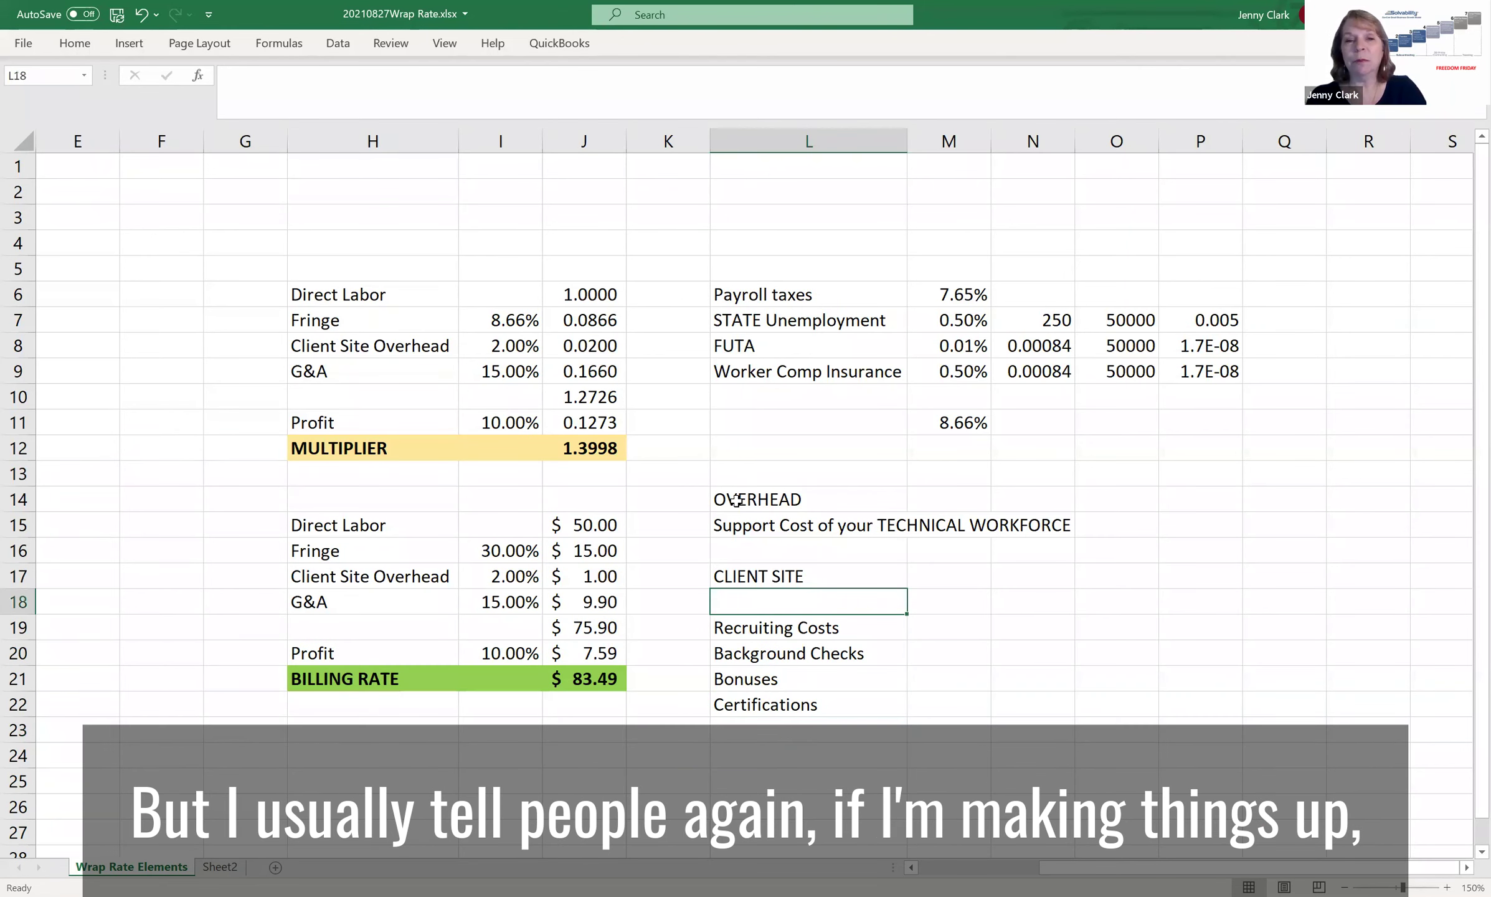
key(Up)
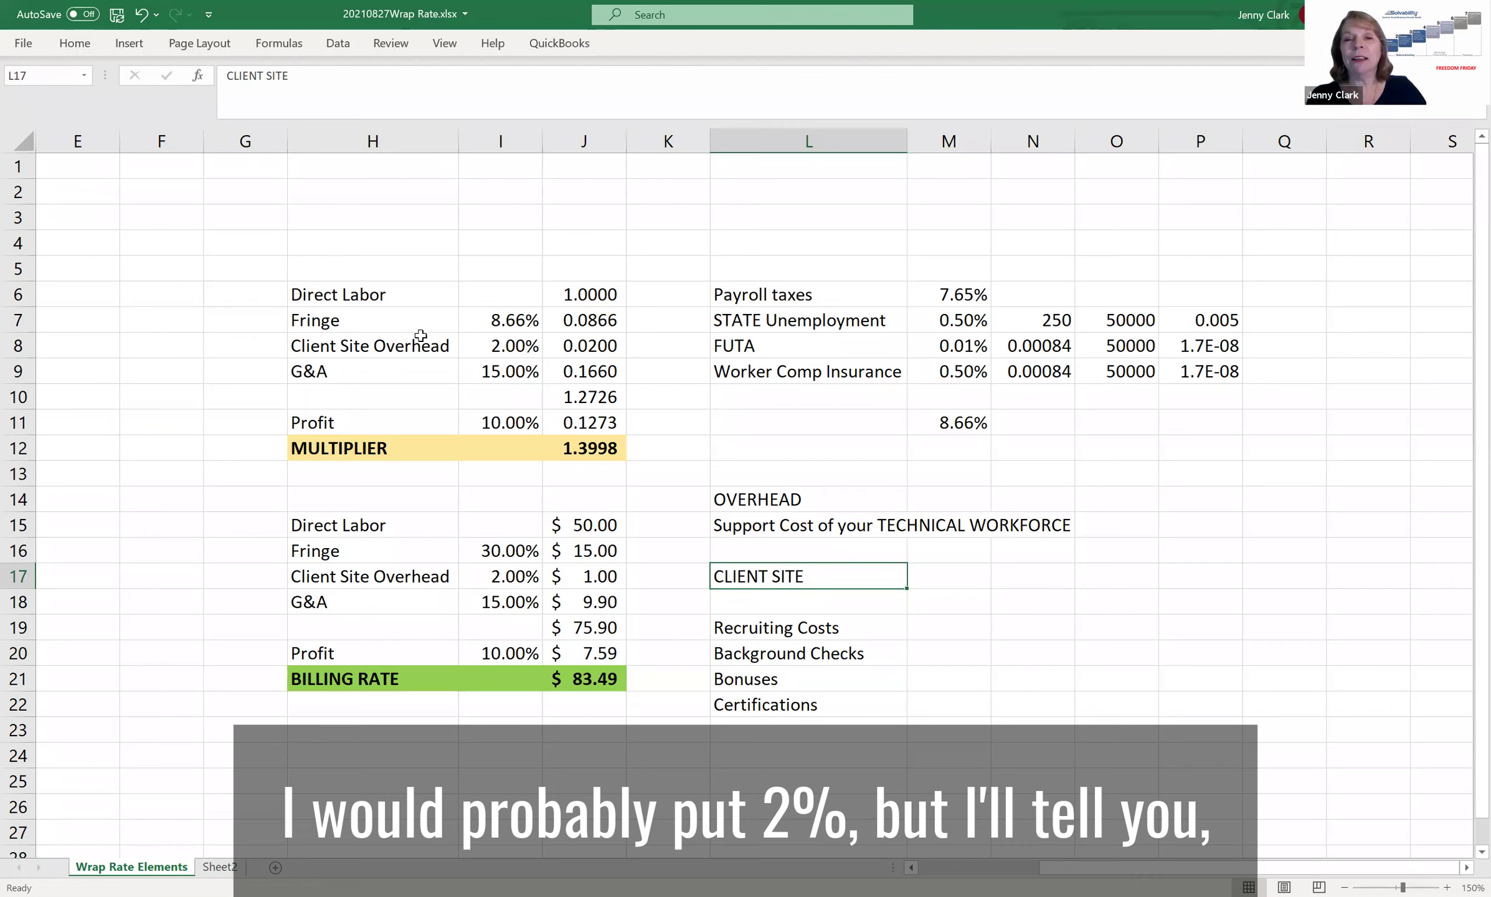
click(930, 573)
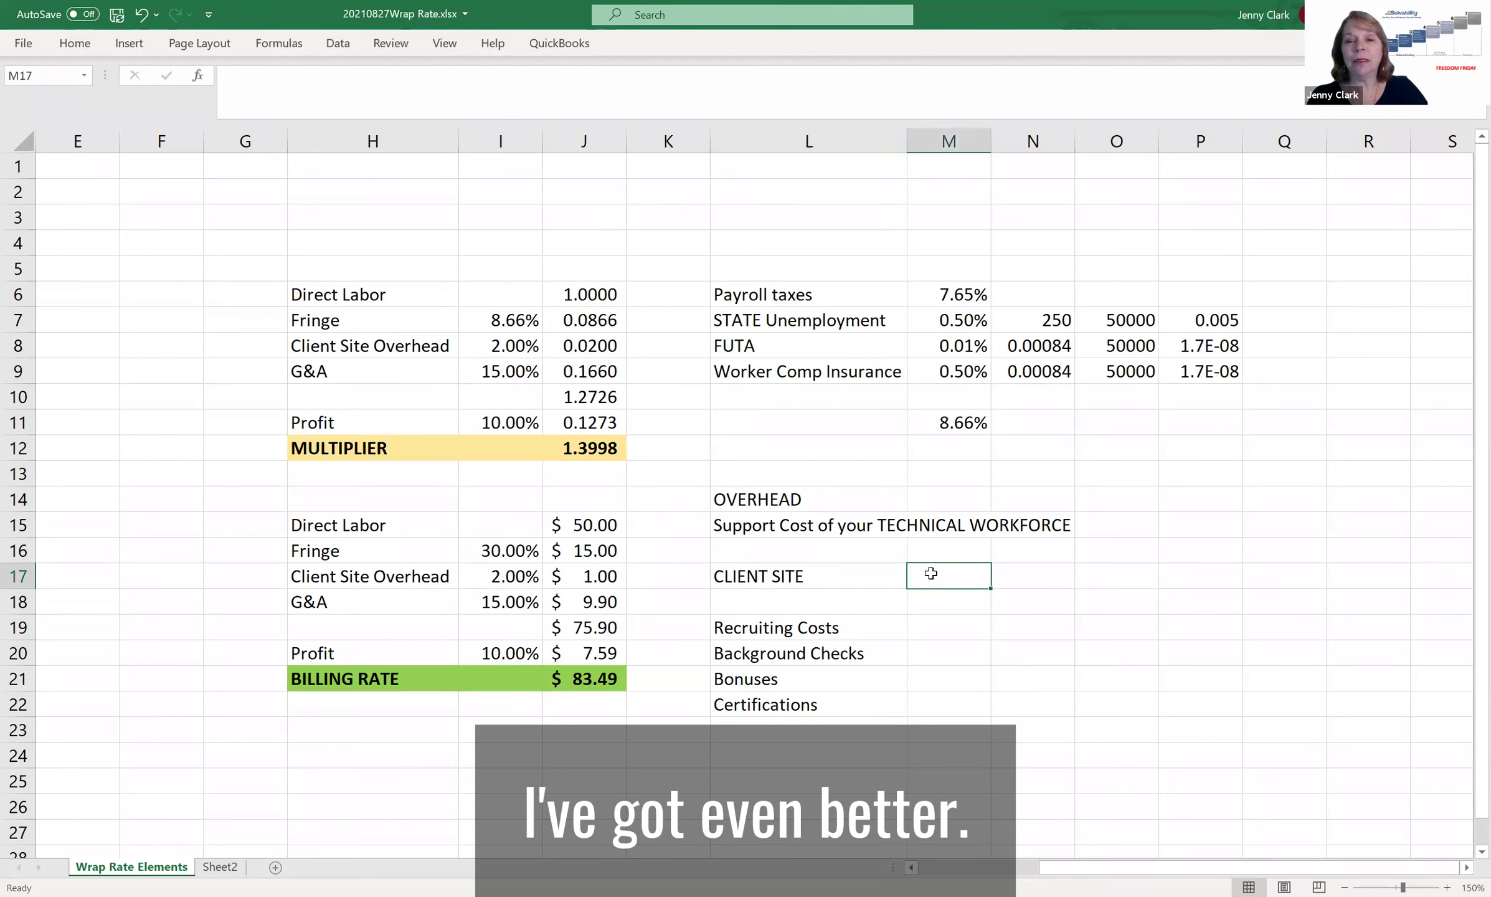
text(1.72)
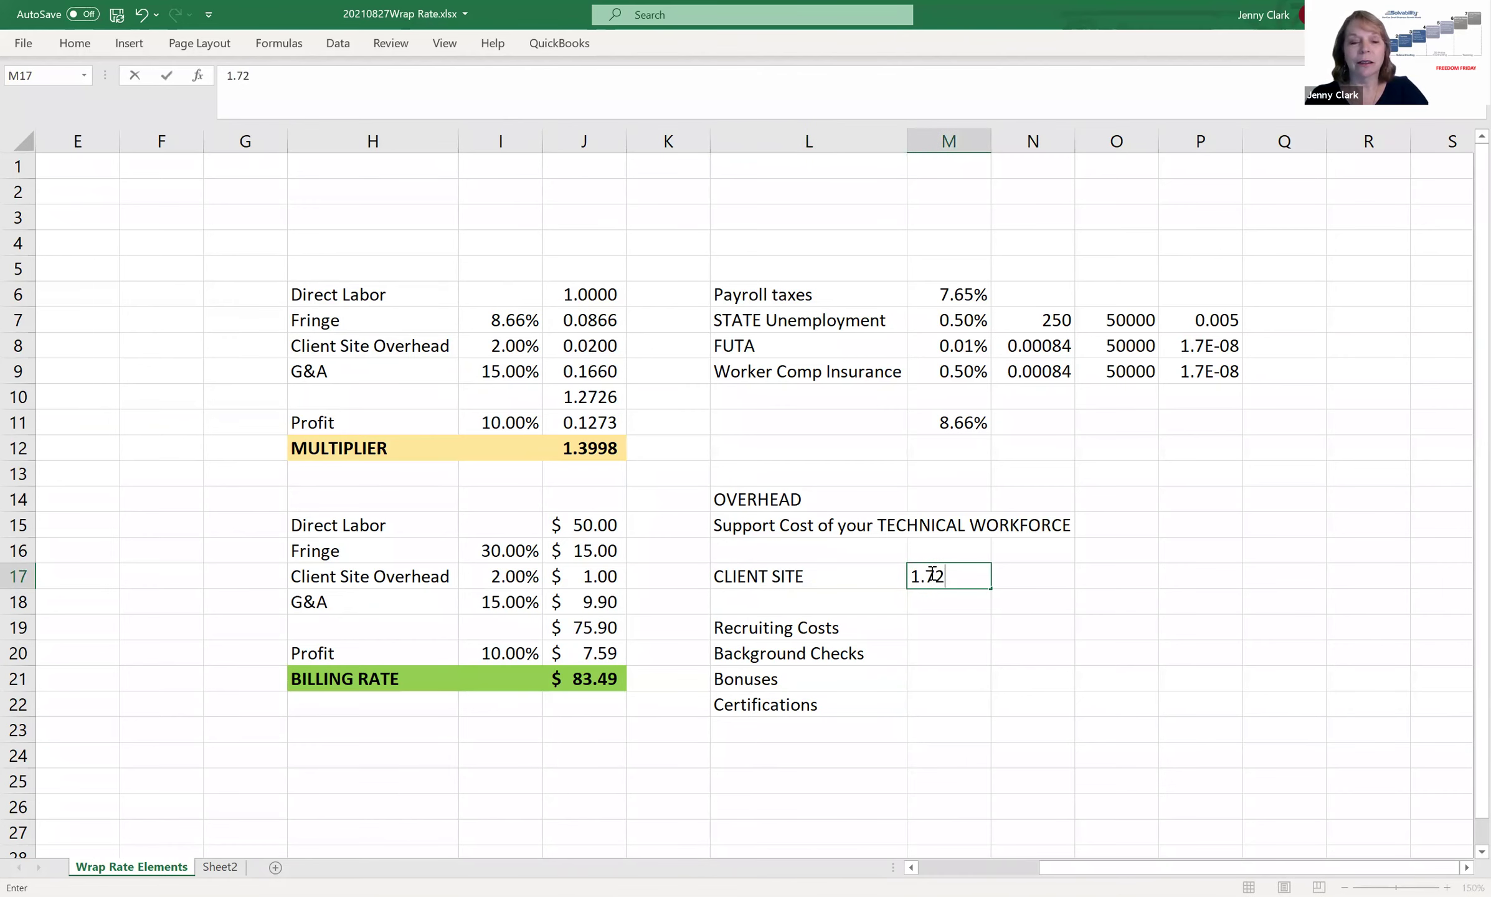
text(%)
key(Return)
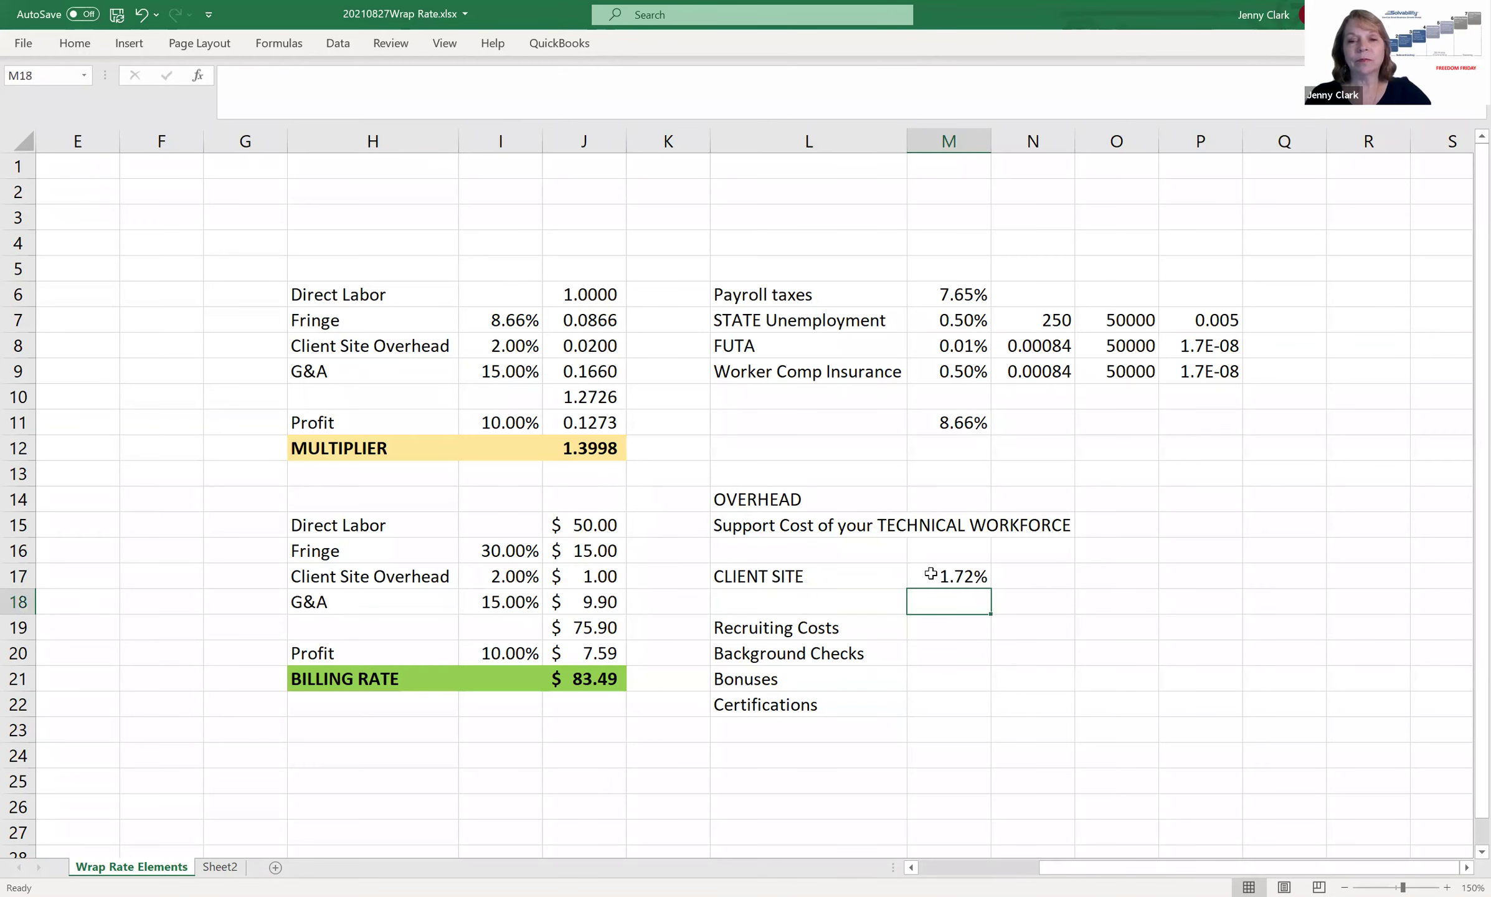
Link the multiplier's Client Site Overhead percentage in I8 to the client site rate in M17.
key(Up)
click(487, 345)
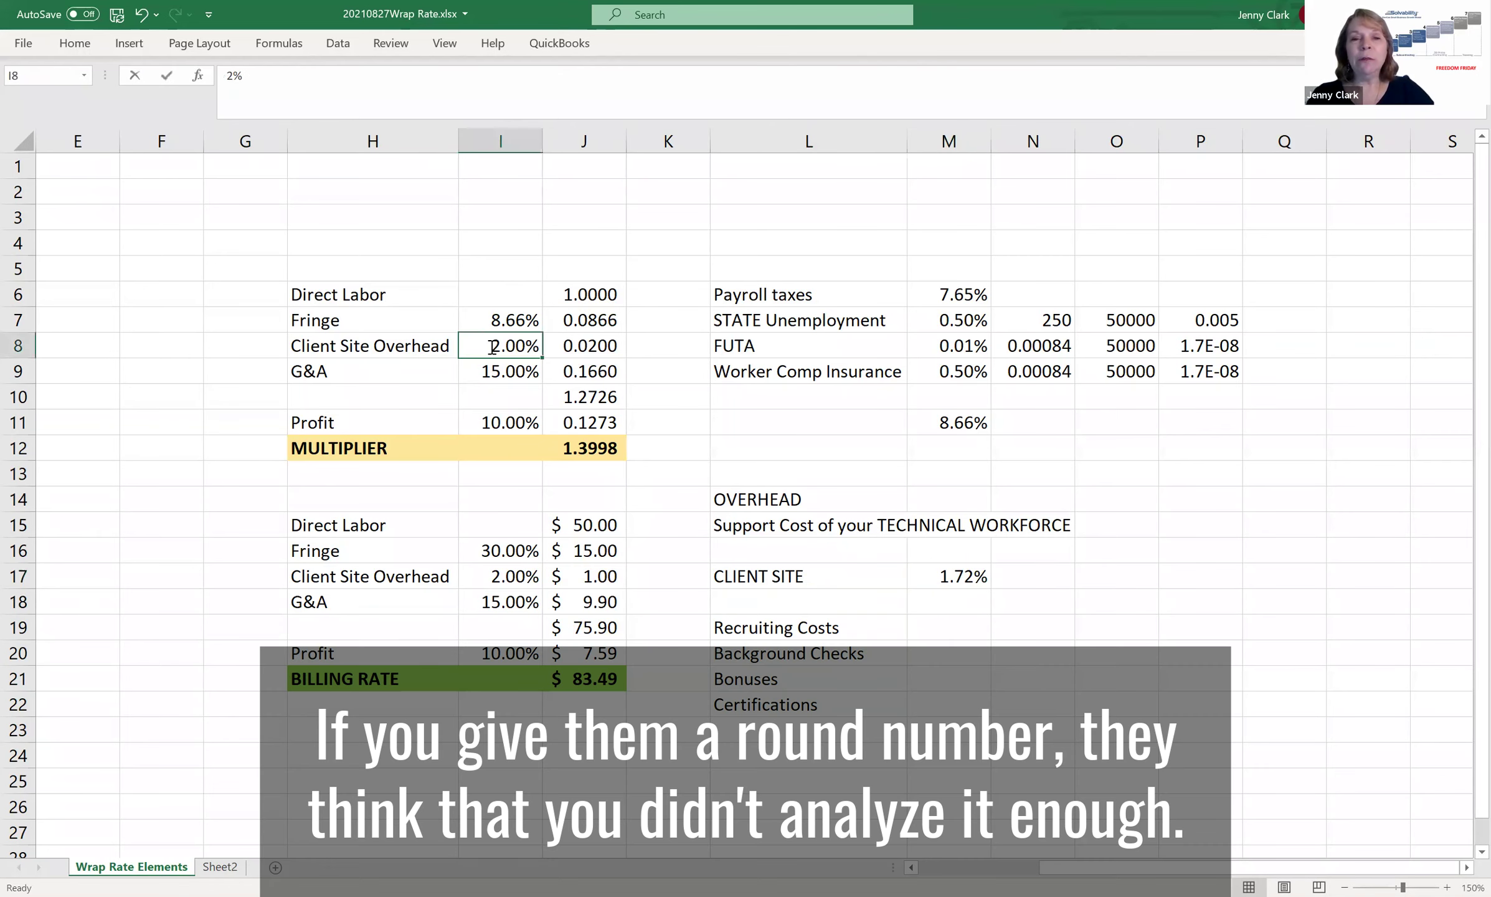
text(+)
click(924, 576)
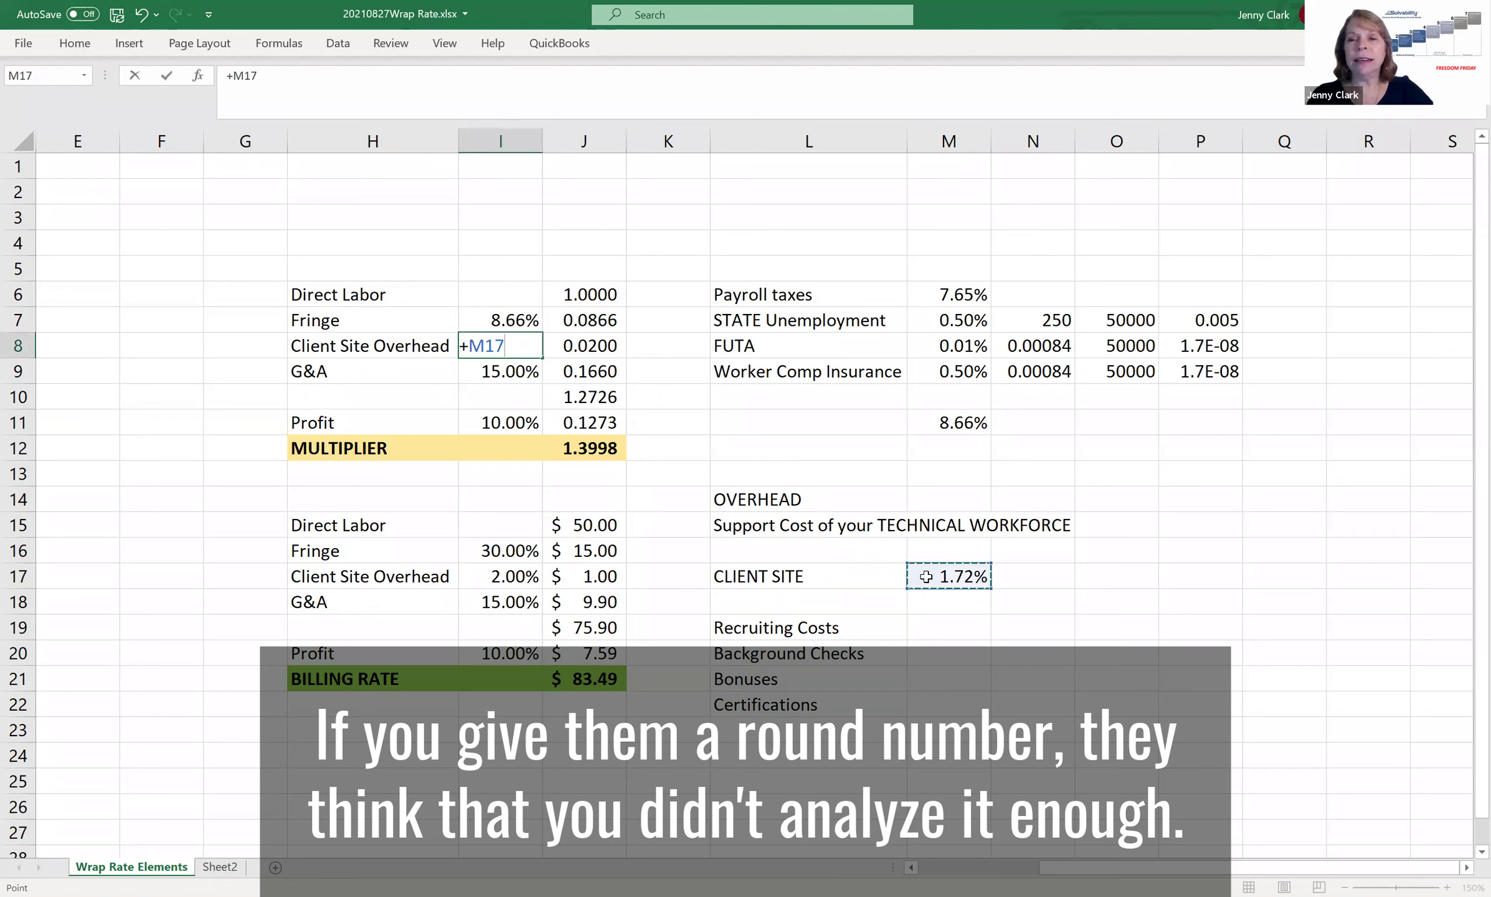
key(Return)
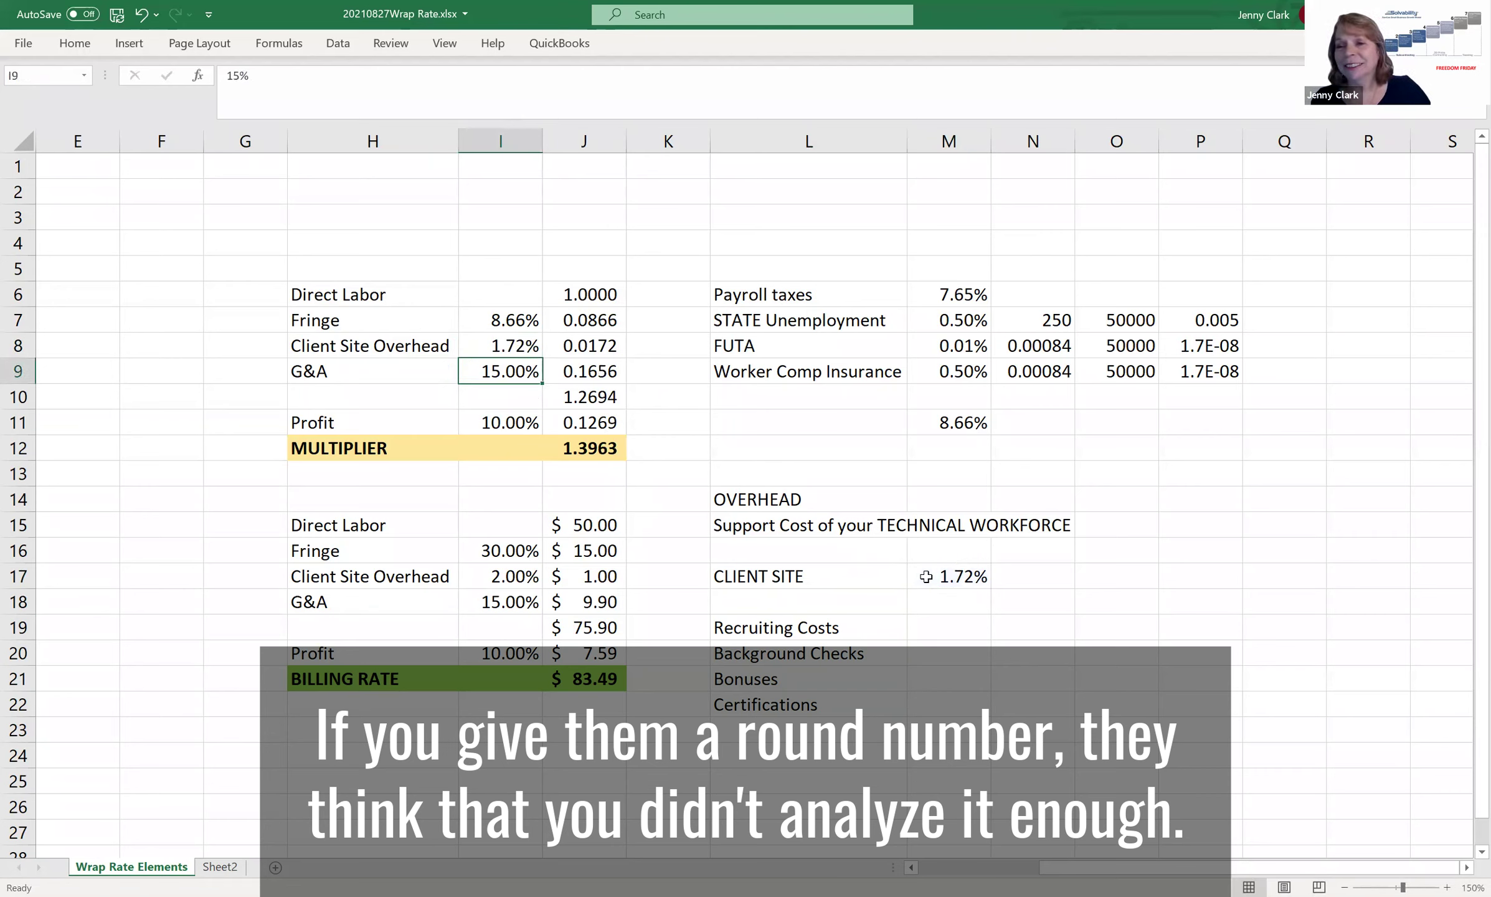
key(Up)
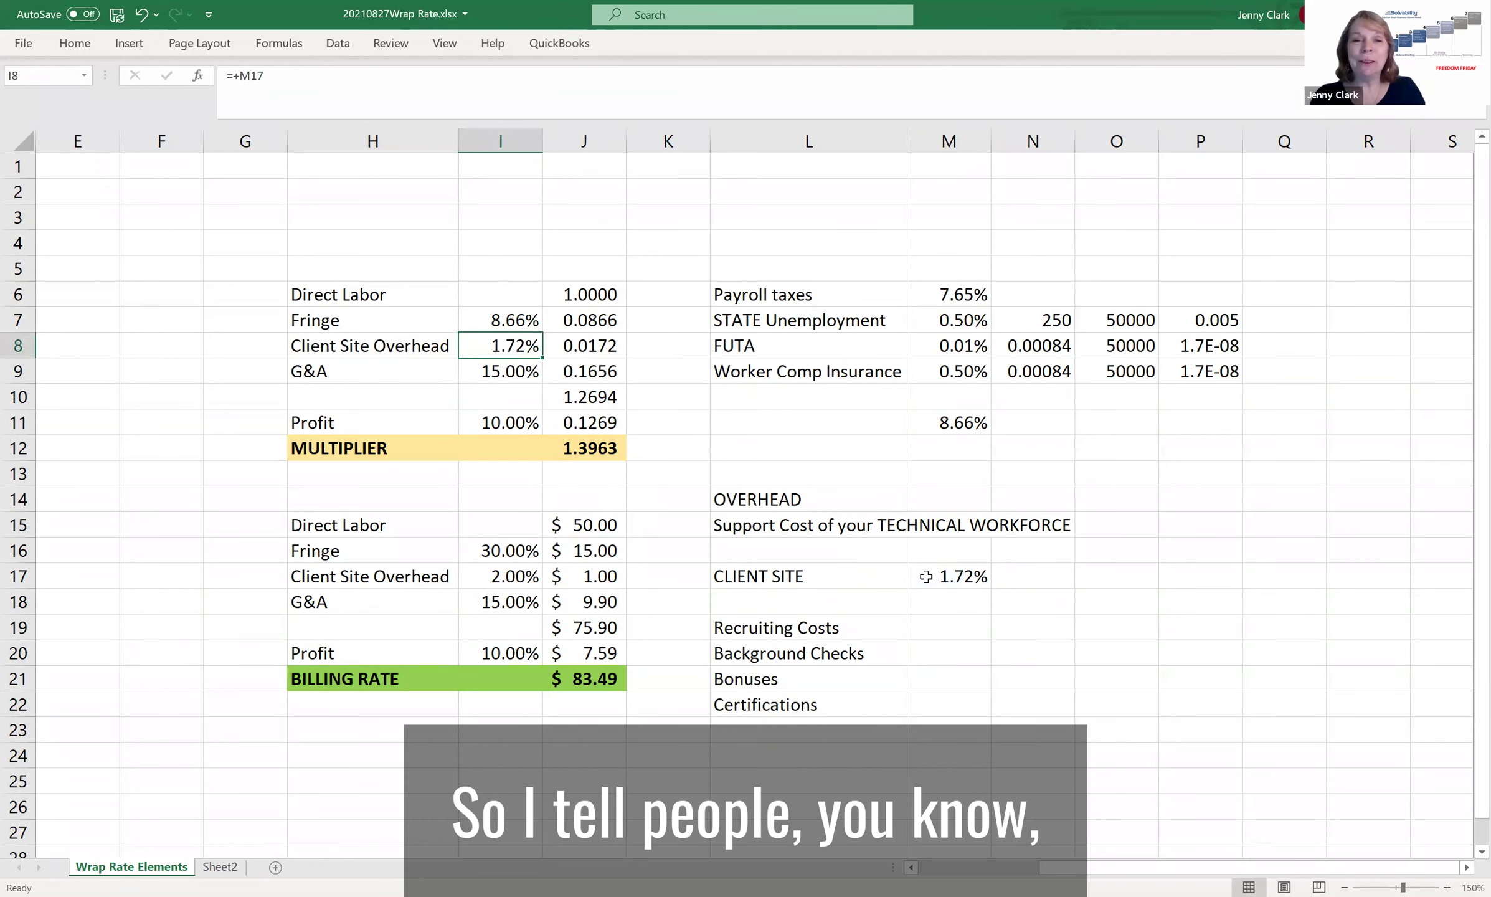
key(Down)
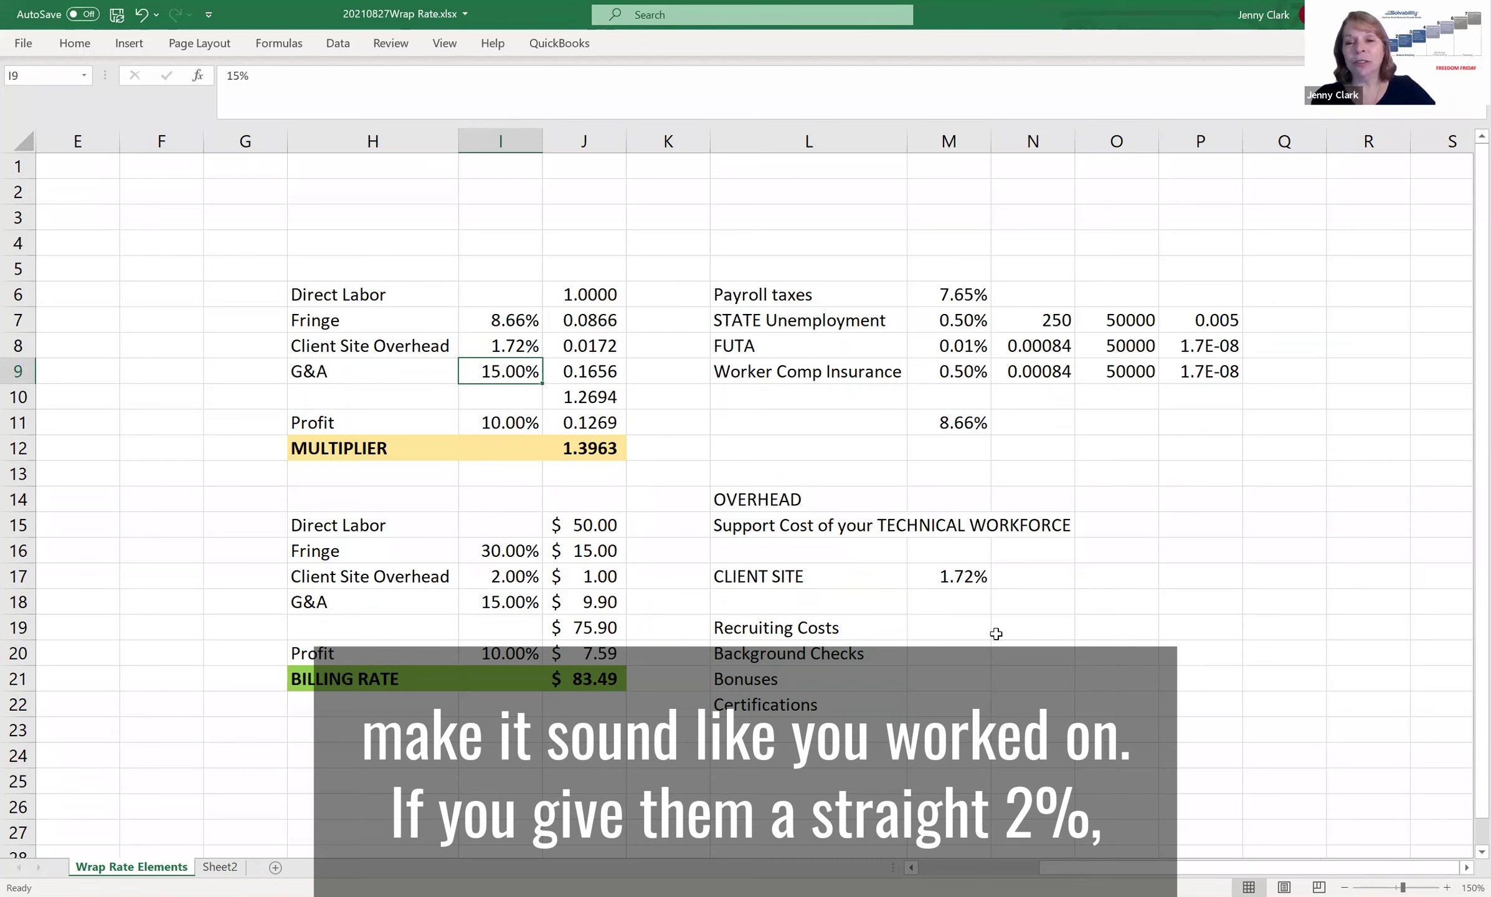
Change the client site overhead rate in M17 to 1.92%.
click(931, 577)
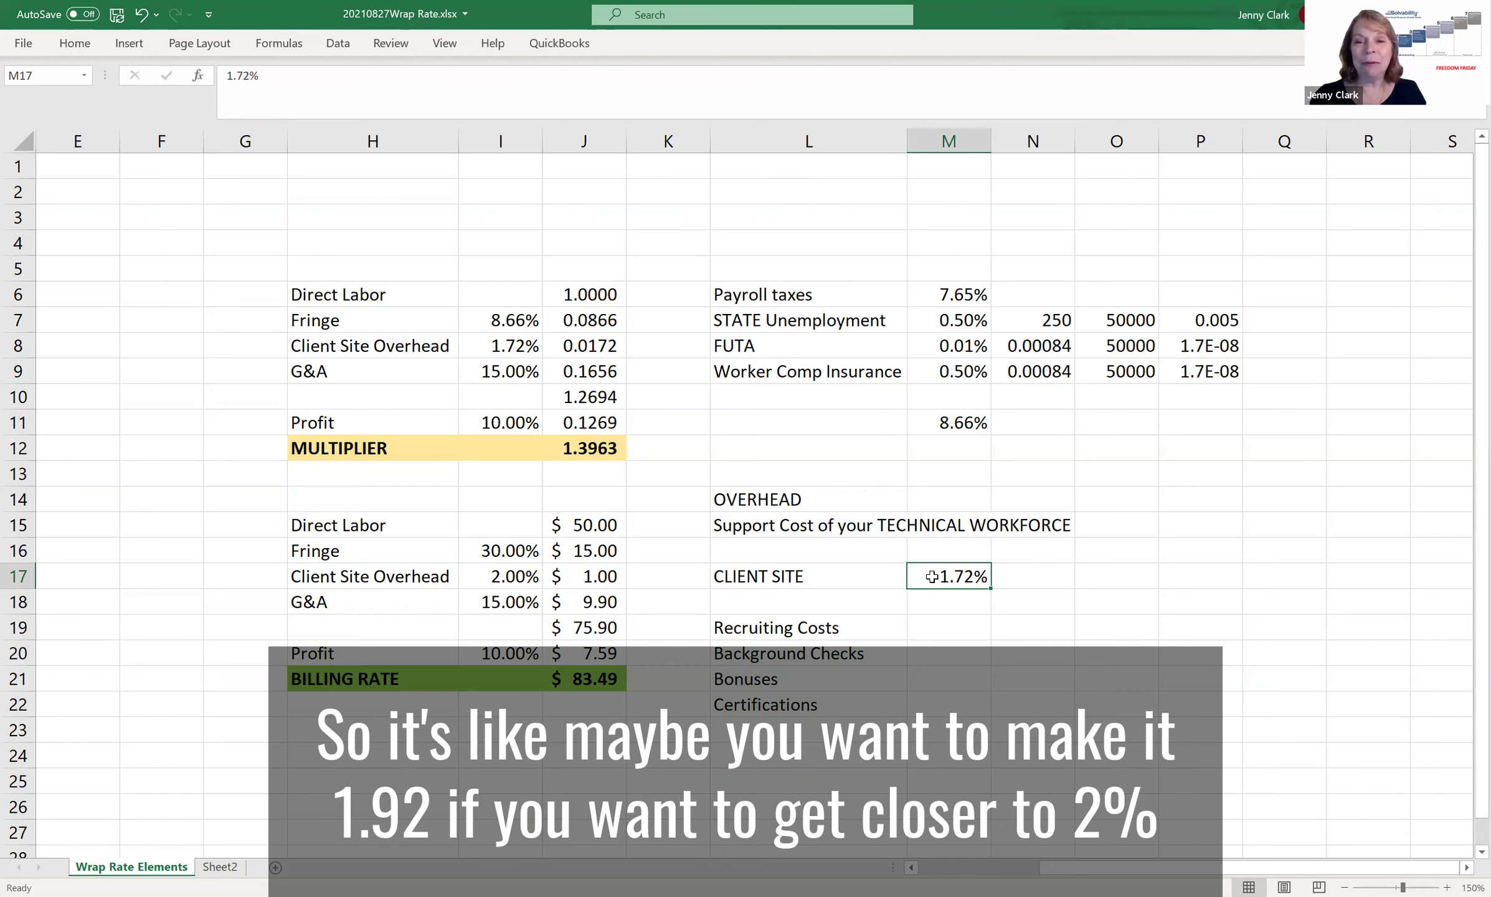
text(1.92)
key(Return)
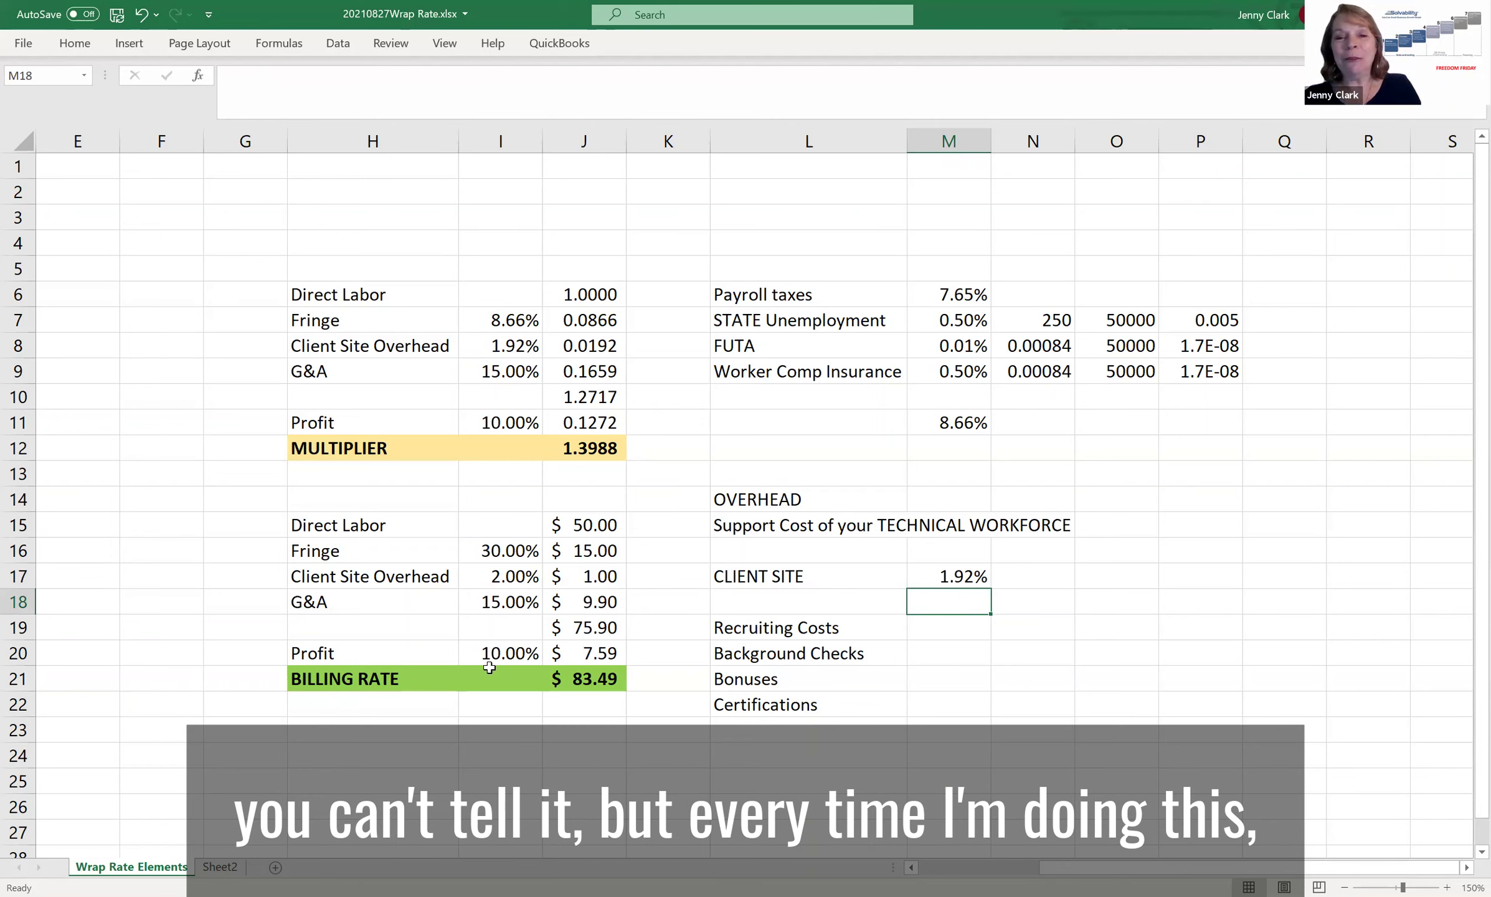
Link the billing rate's Fringe percentage in I16 to the multiplier's Fringe percentage in I7.
click(501, 551)
text(+)
key(Up)
key(Up)
key(Up)
key(Up)
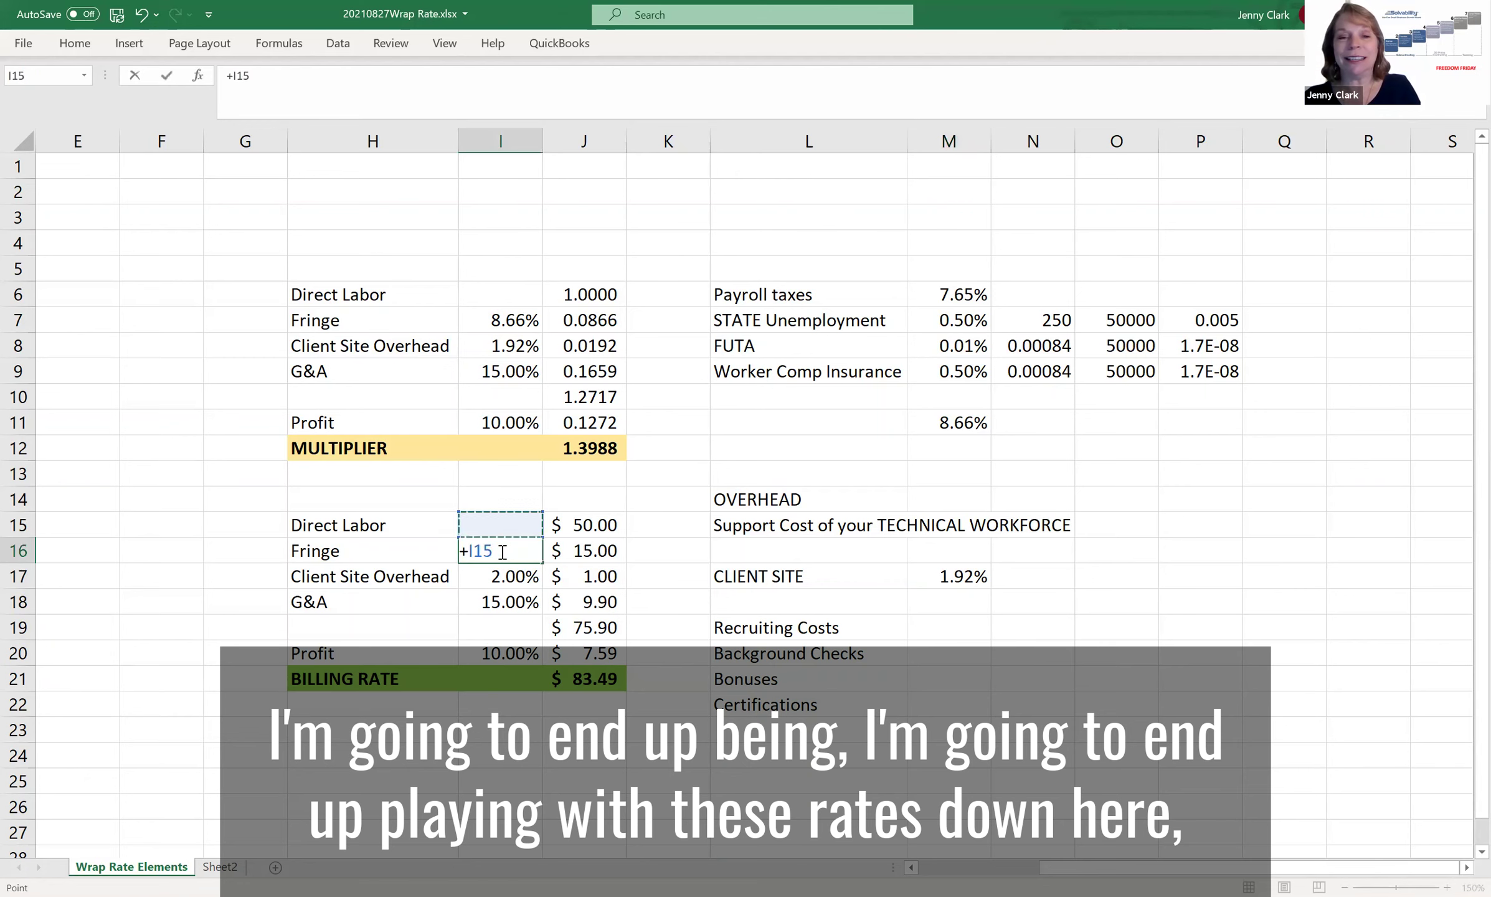
key(Up)
key(Up)
key(Up)
key(Up)
key(Up)
key(Return)
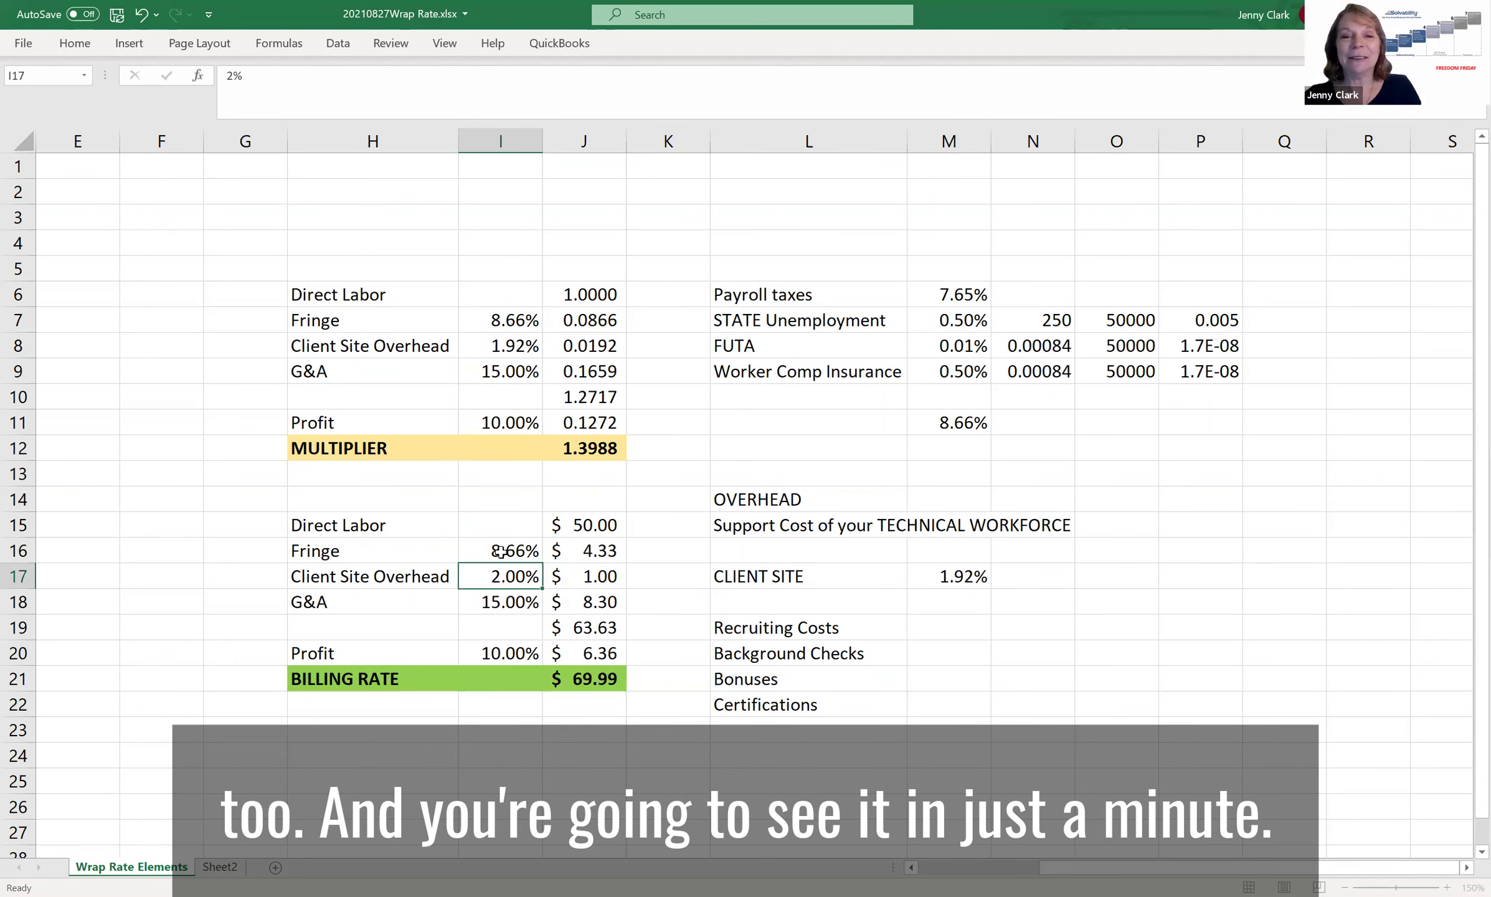
Link the billing rate's Client Site Overhead and G&A percentages in I17 and I18 to I8 and I9.
text(+)
click(494, 346)
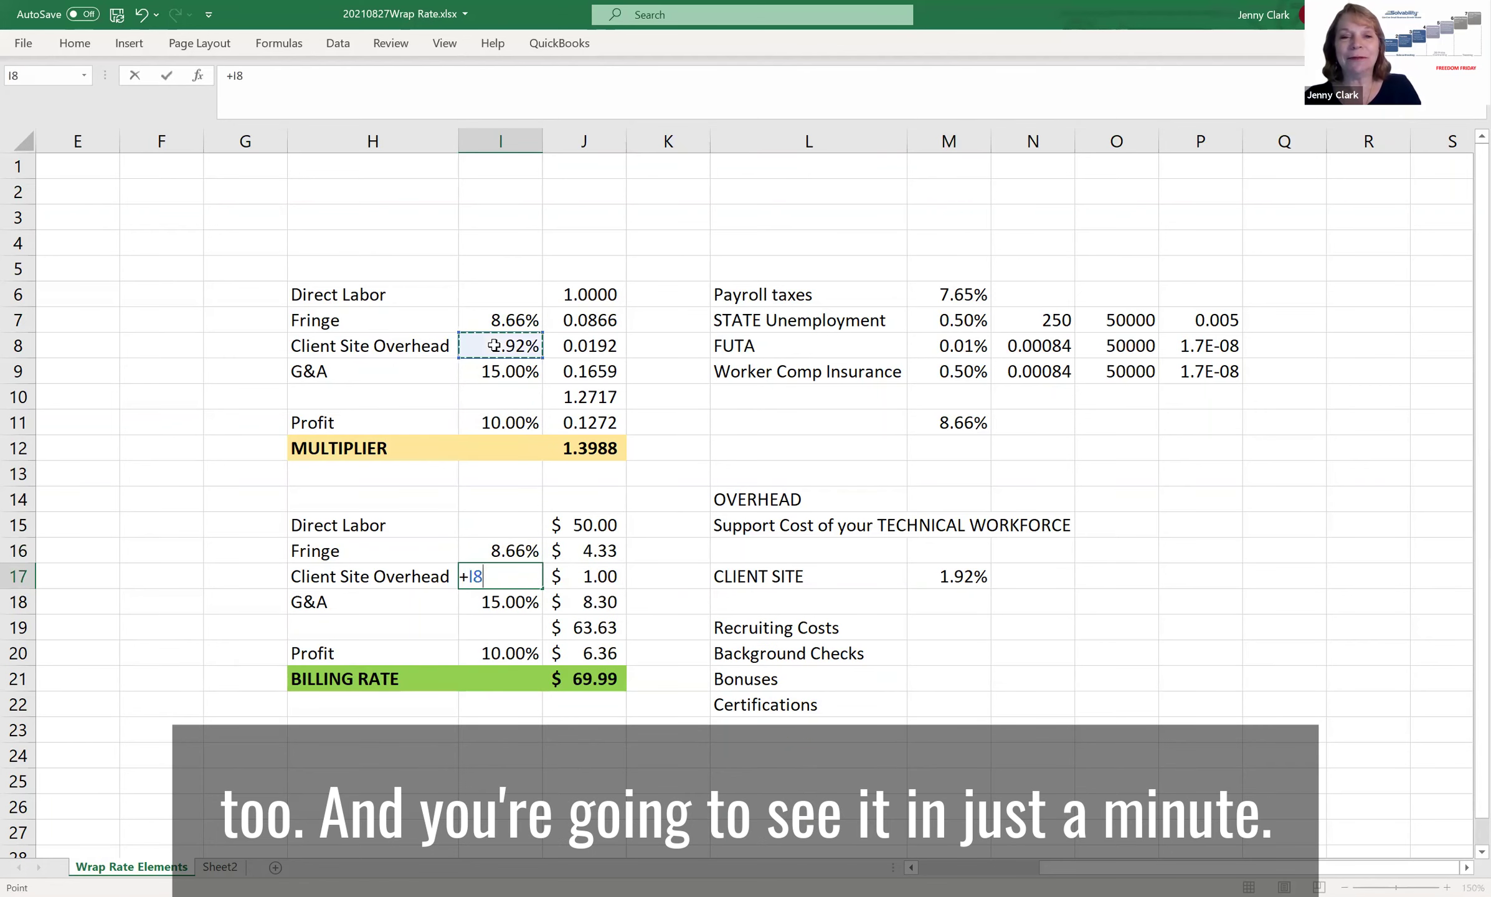
key(Return)
text(+)
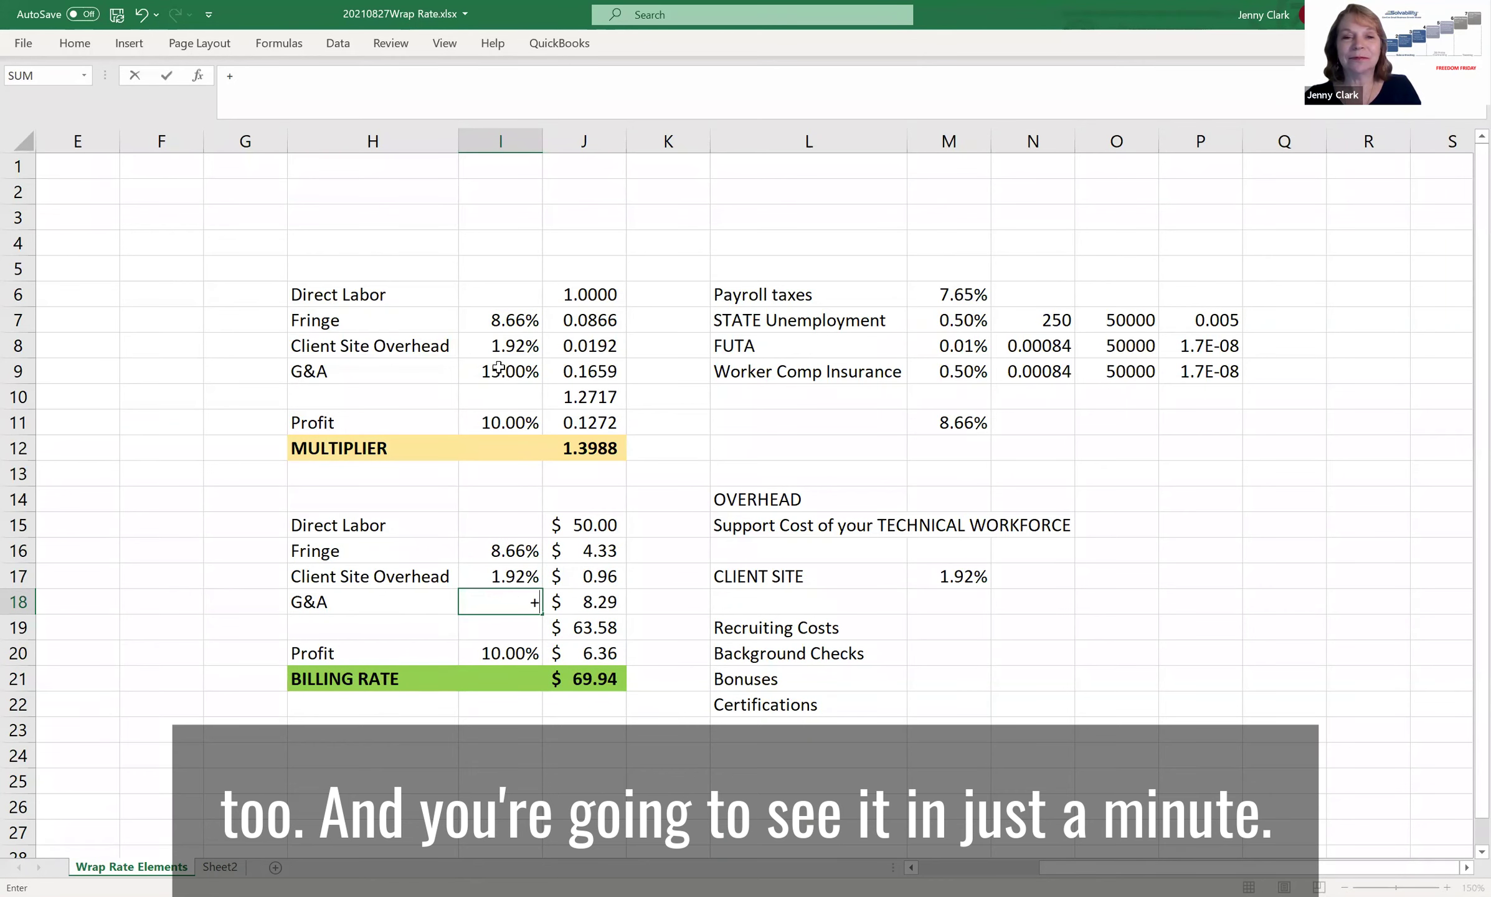
click(499, 368)
text(+)
key(BackSpace)
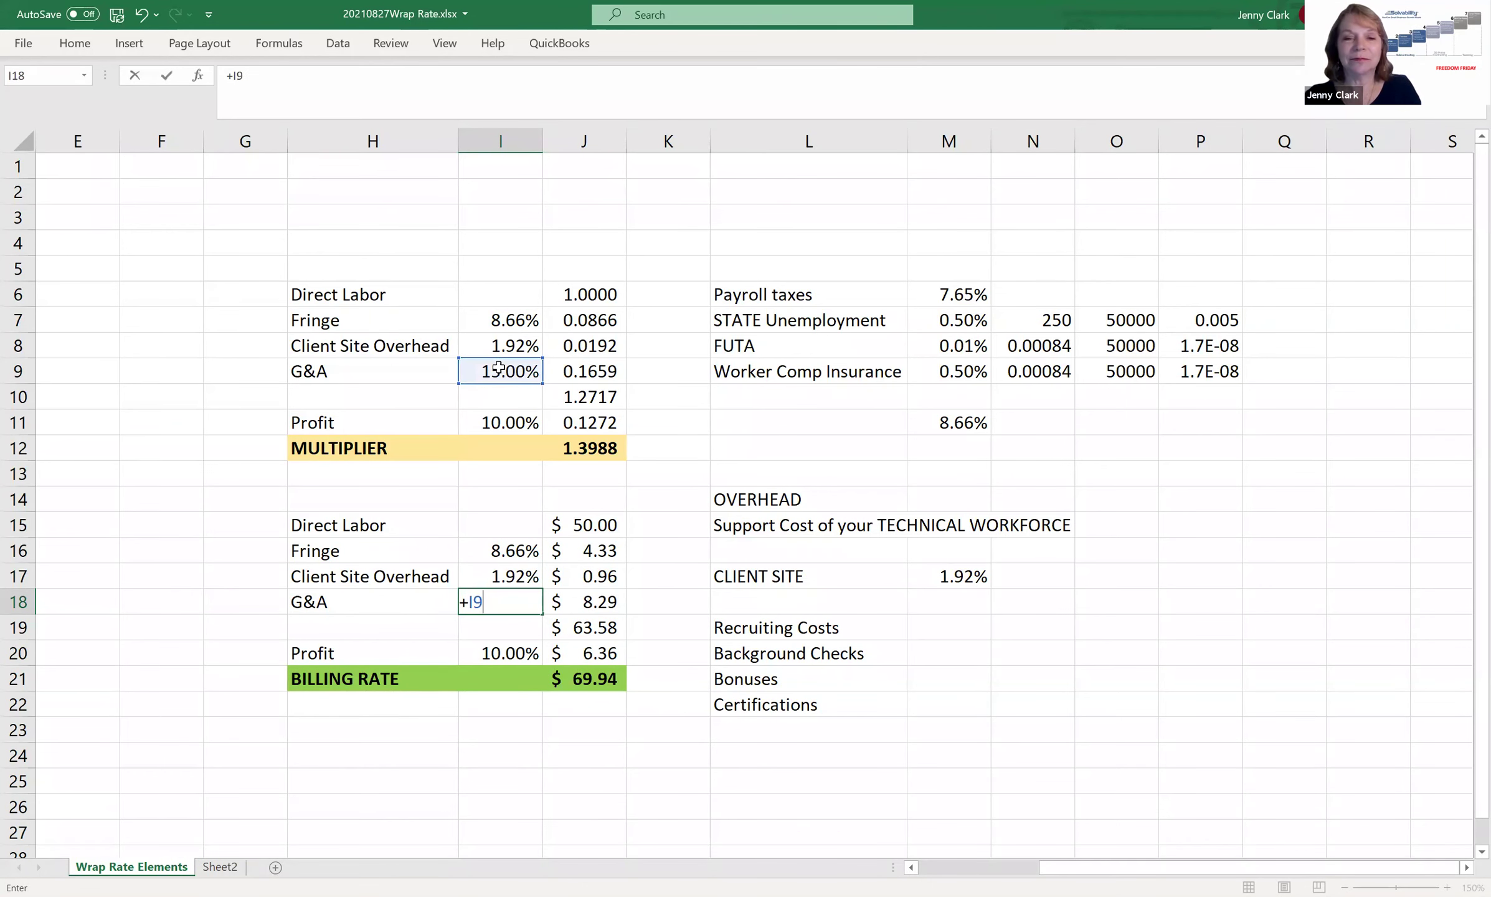
key(Return)
Link the billing rate's Profit percentage in I20 to the G&A percentage in I9.
key(Down)
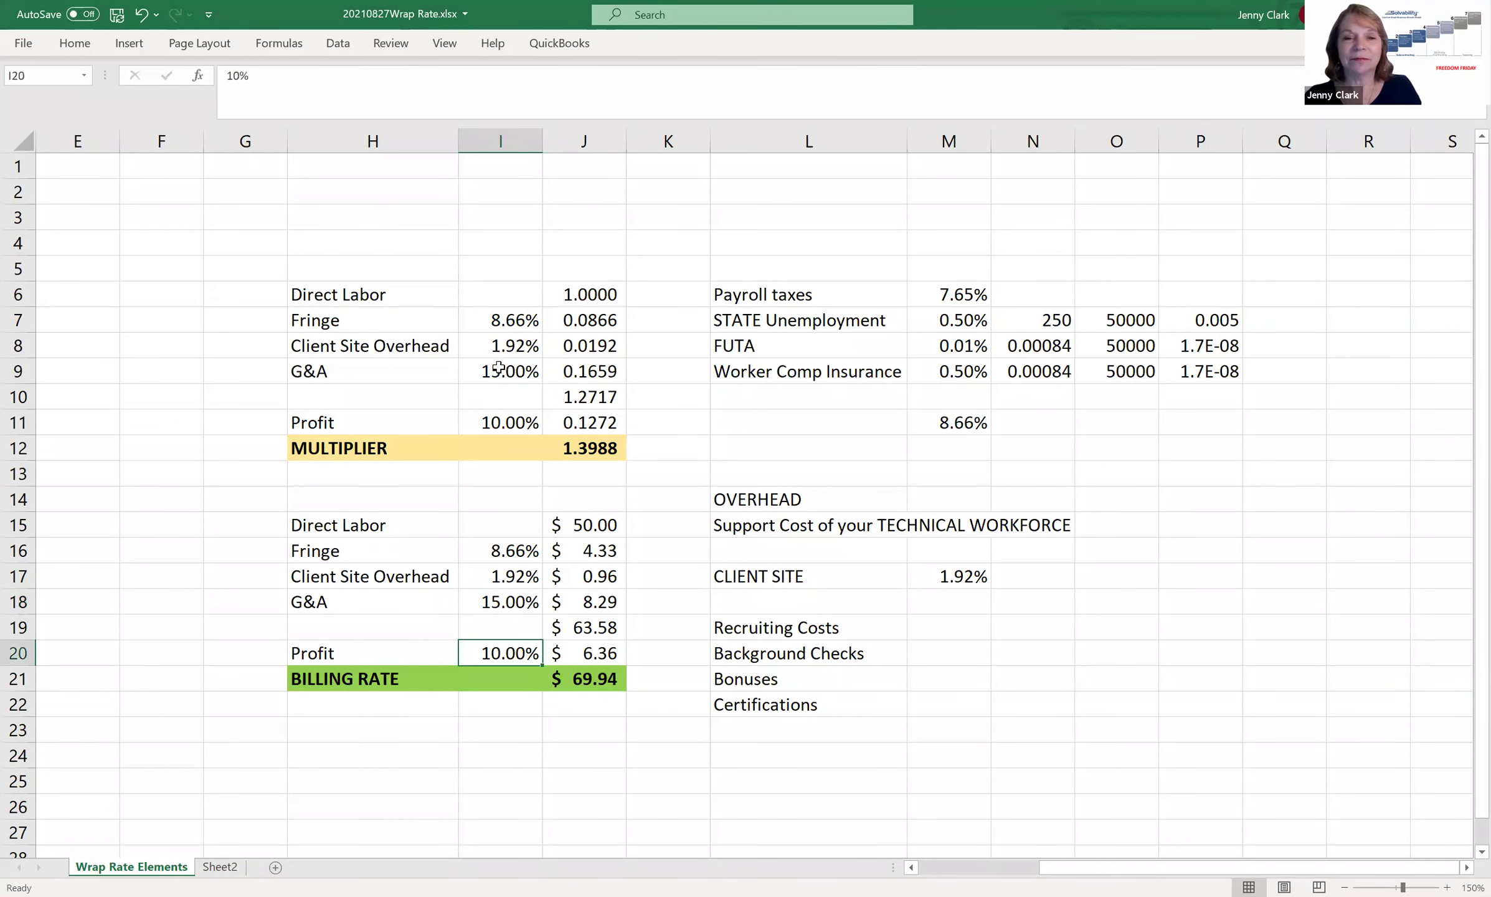
text(+)
click(499, 368)
key(Return)
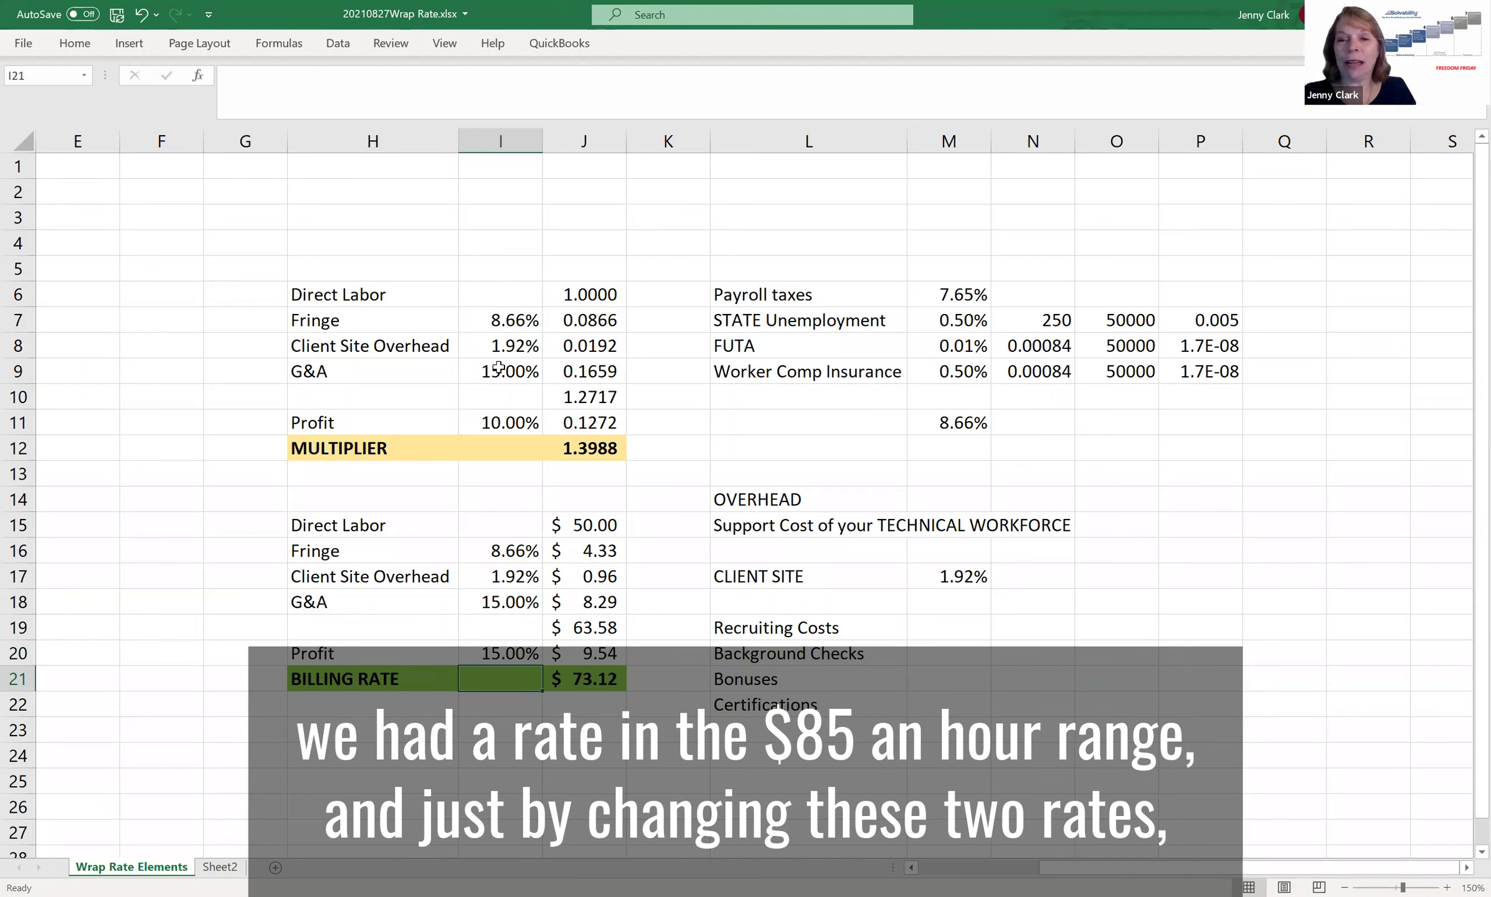
Set the client site overhead rate in M17 to 2%.
click(939, 427)
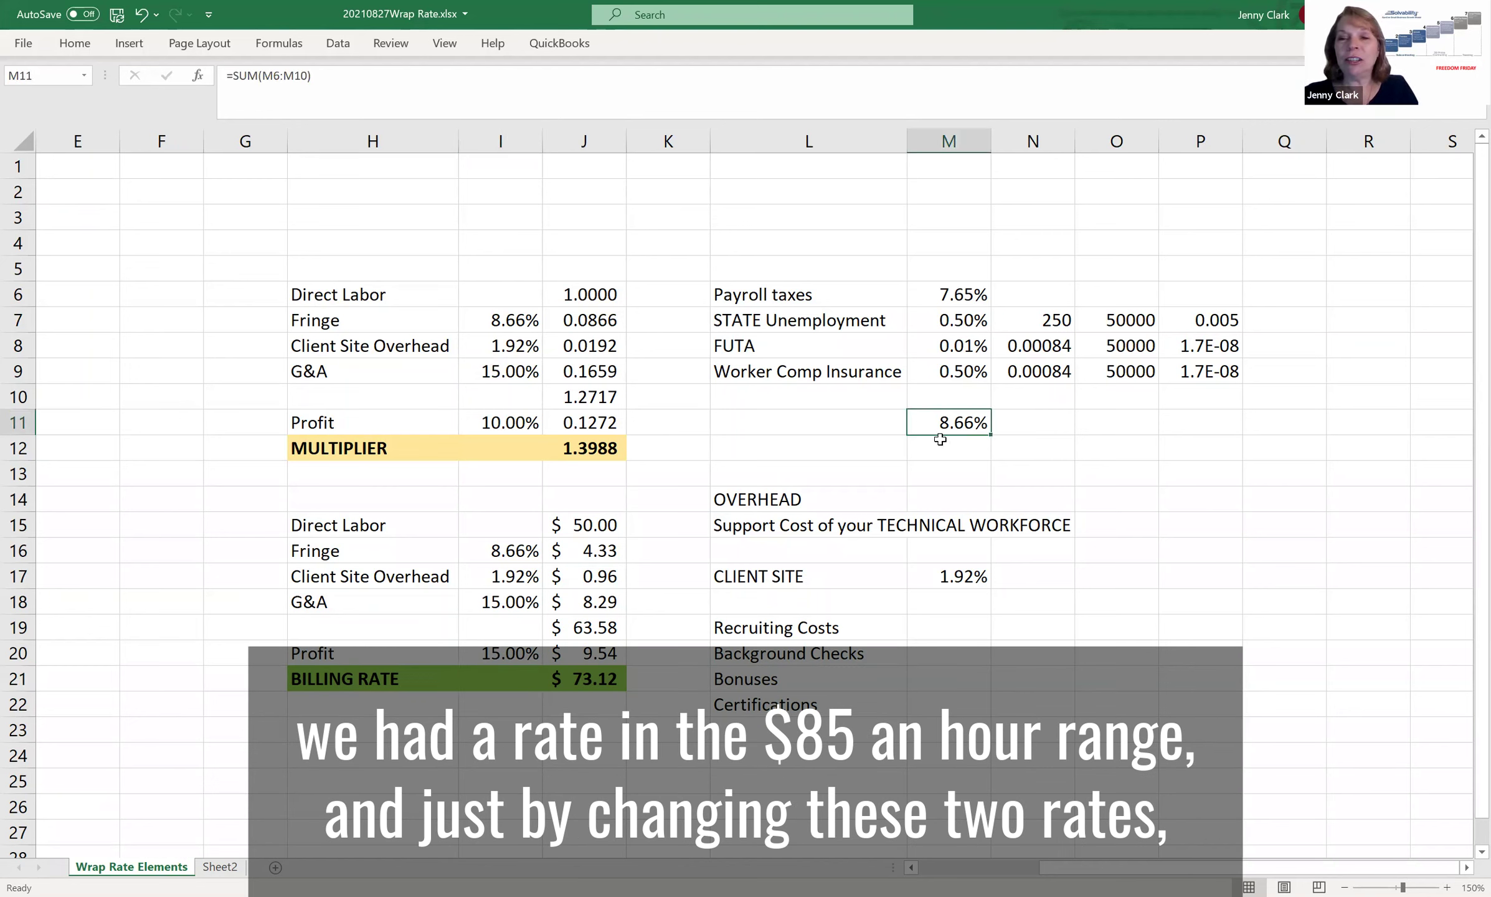
click(958, 580)
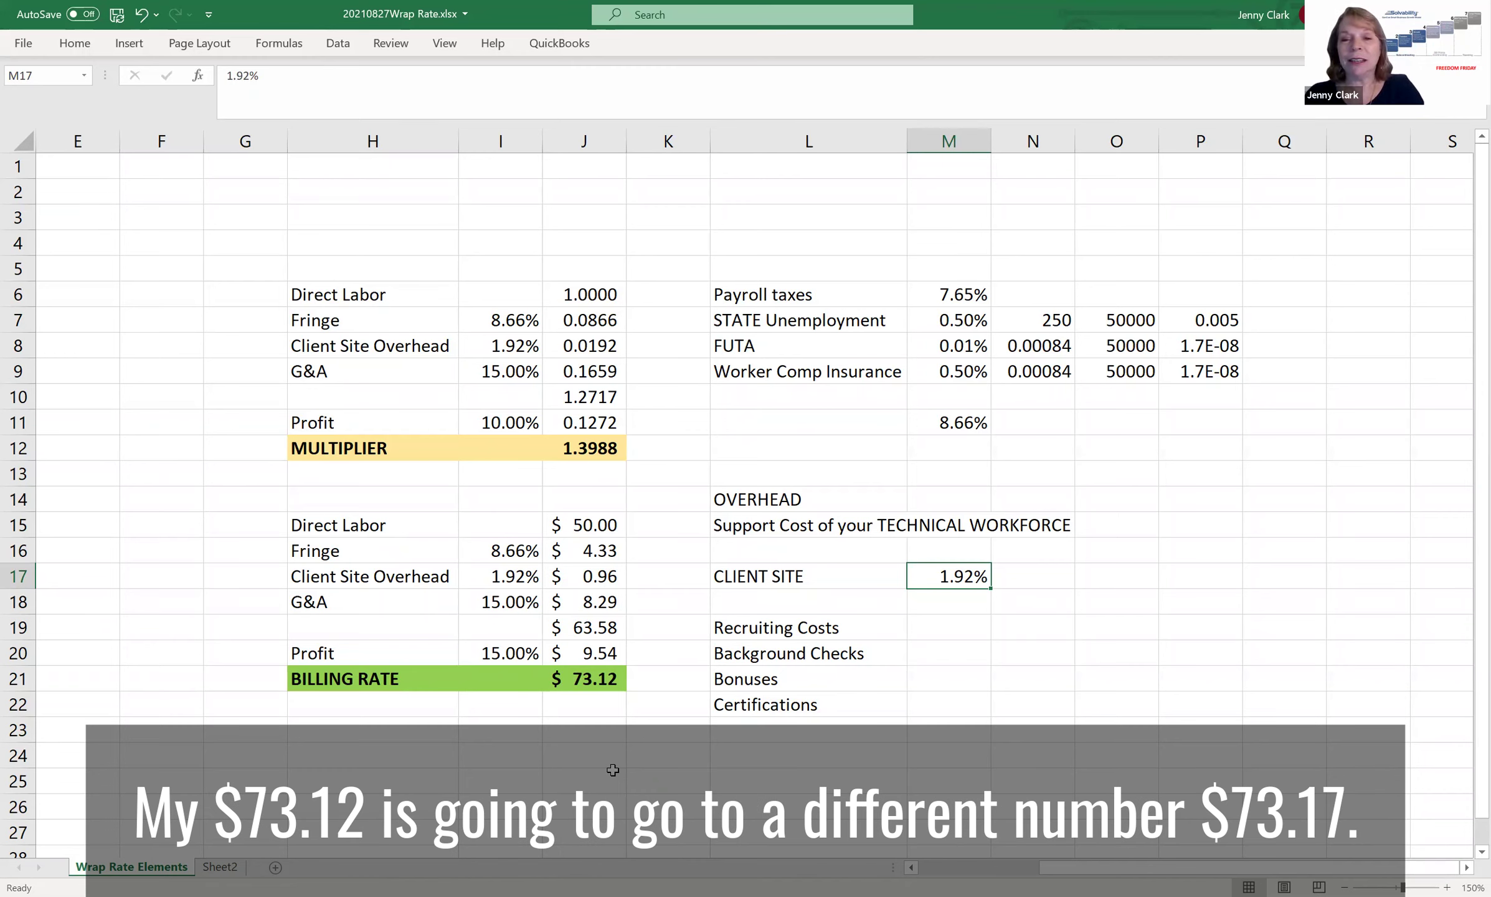
text(2)
key(Return)
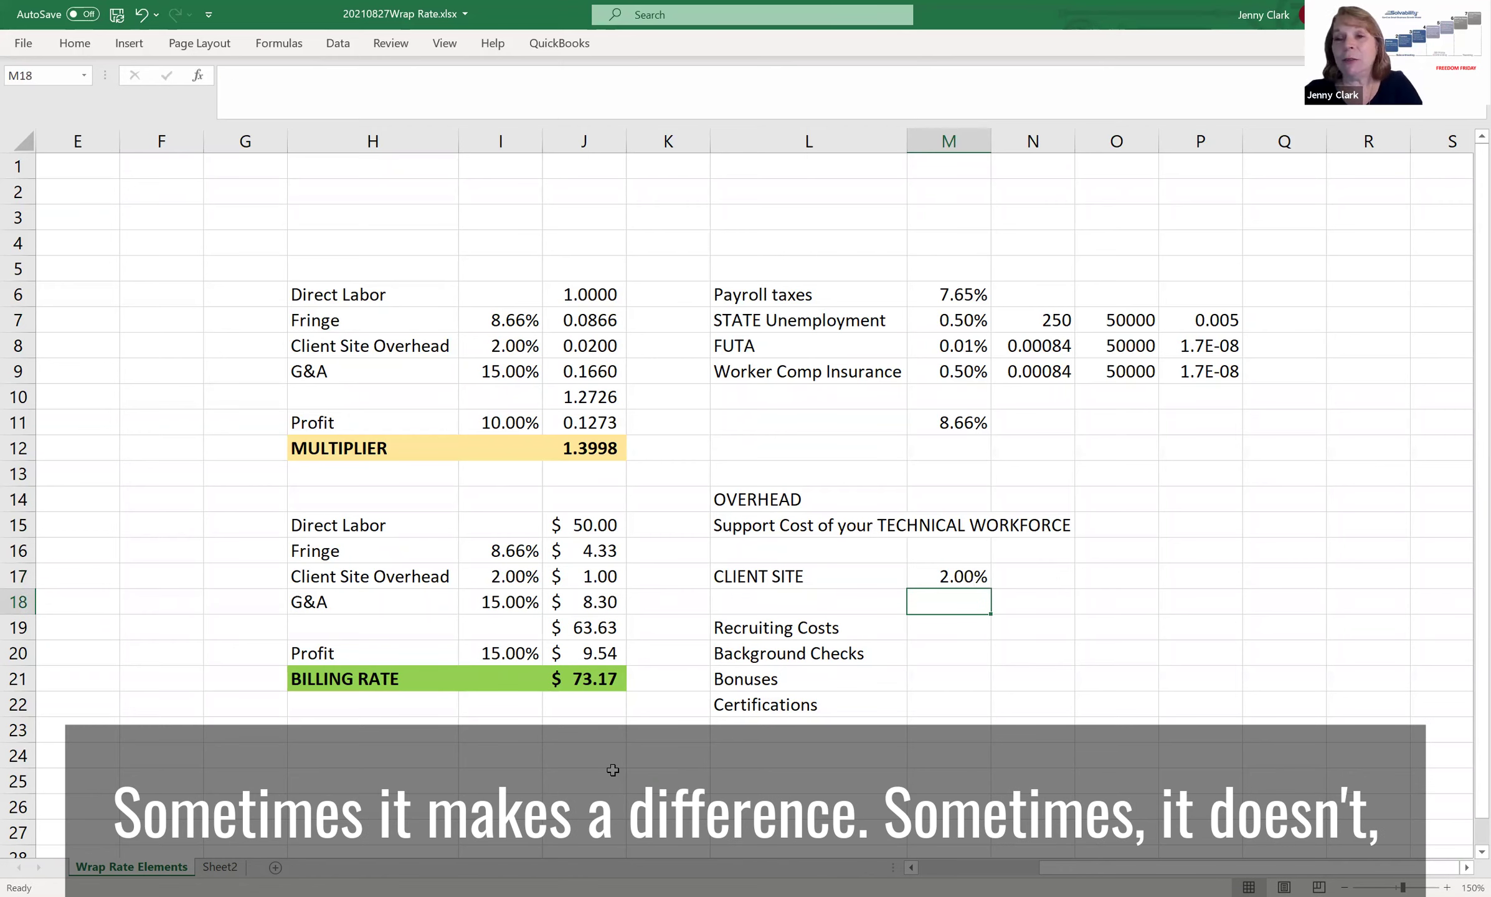
Raise the client site overhead rate in M17 to 5%.
key(Up)
text(5%)
key(Return)
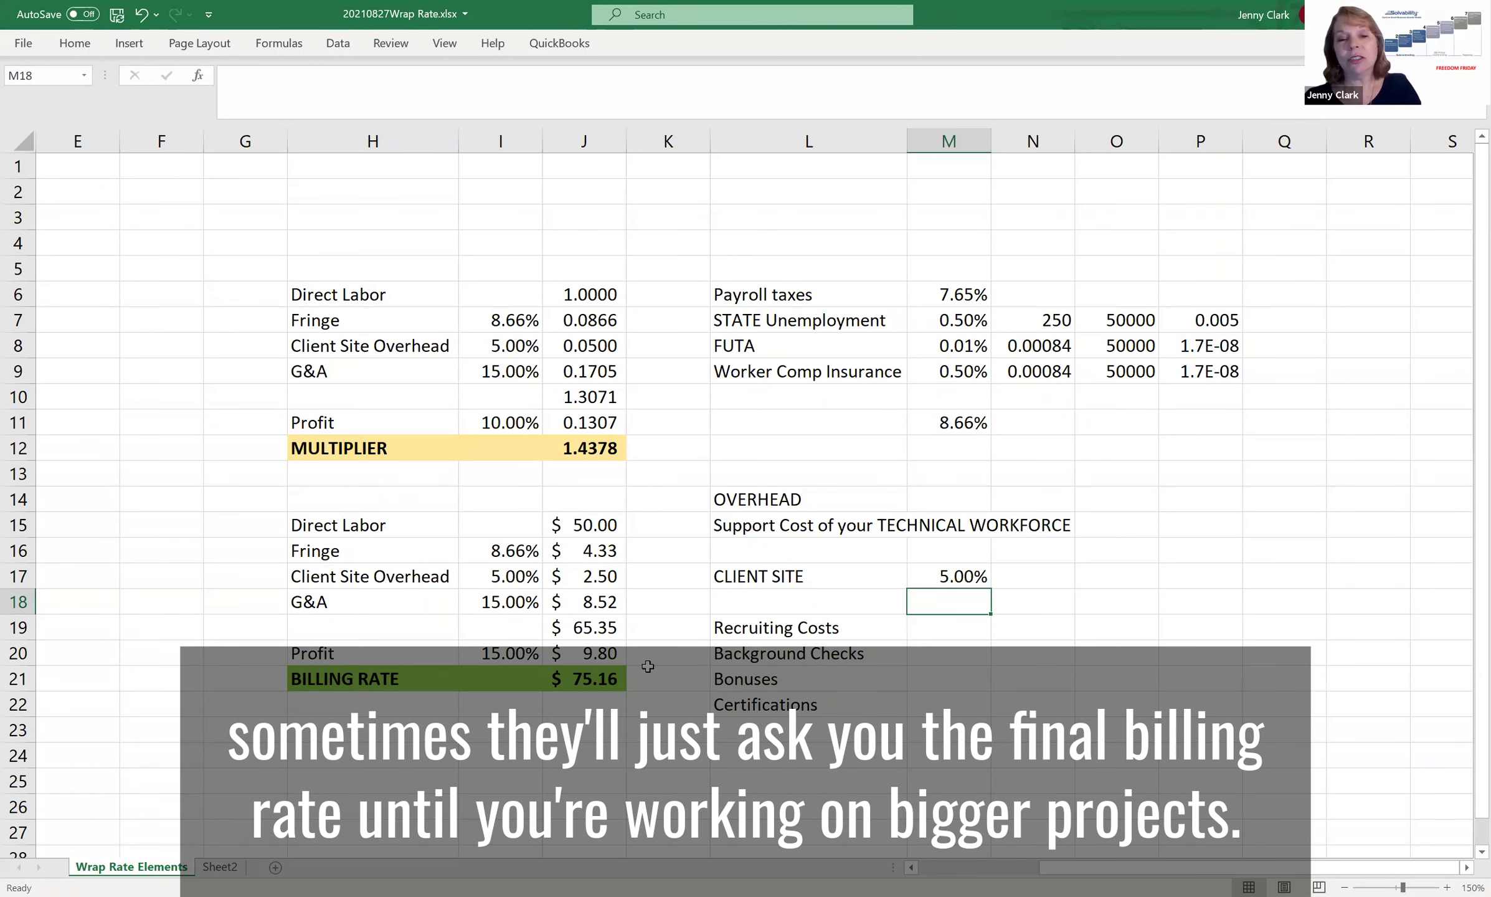
Label a new section G&A in L24 with an HQ line beneath it in L25.
click(578, 678)
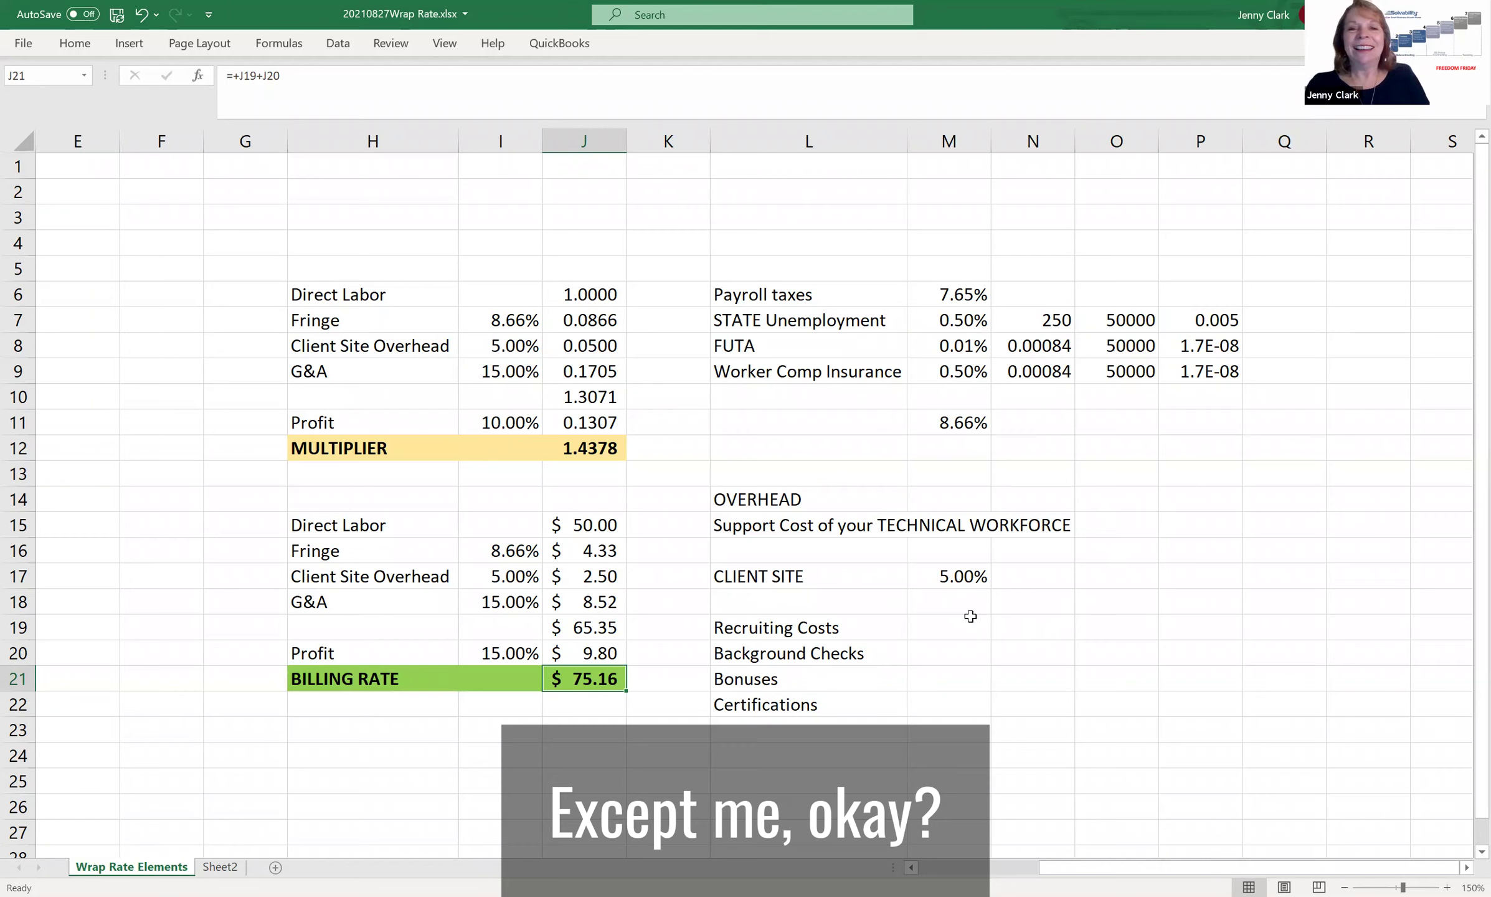
click(496, 372)
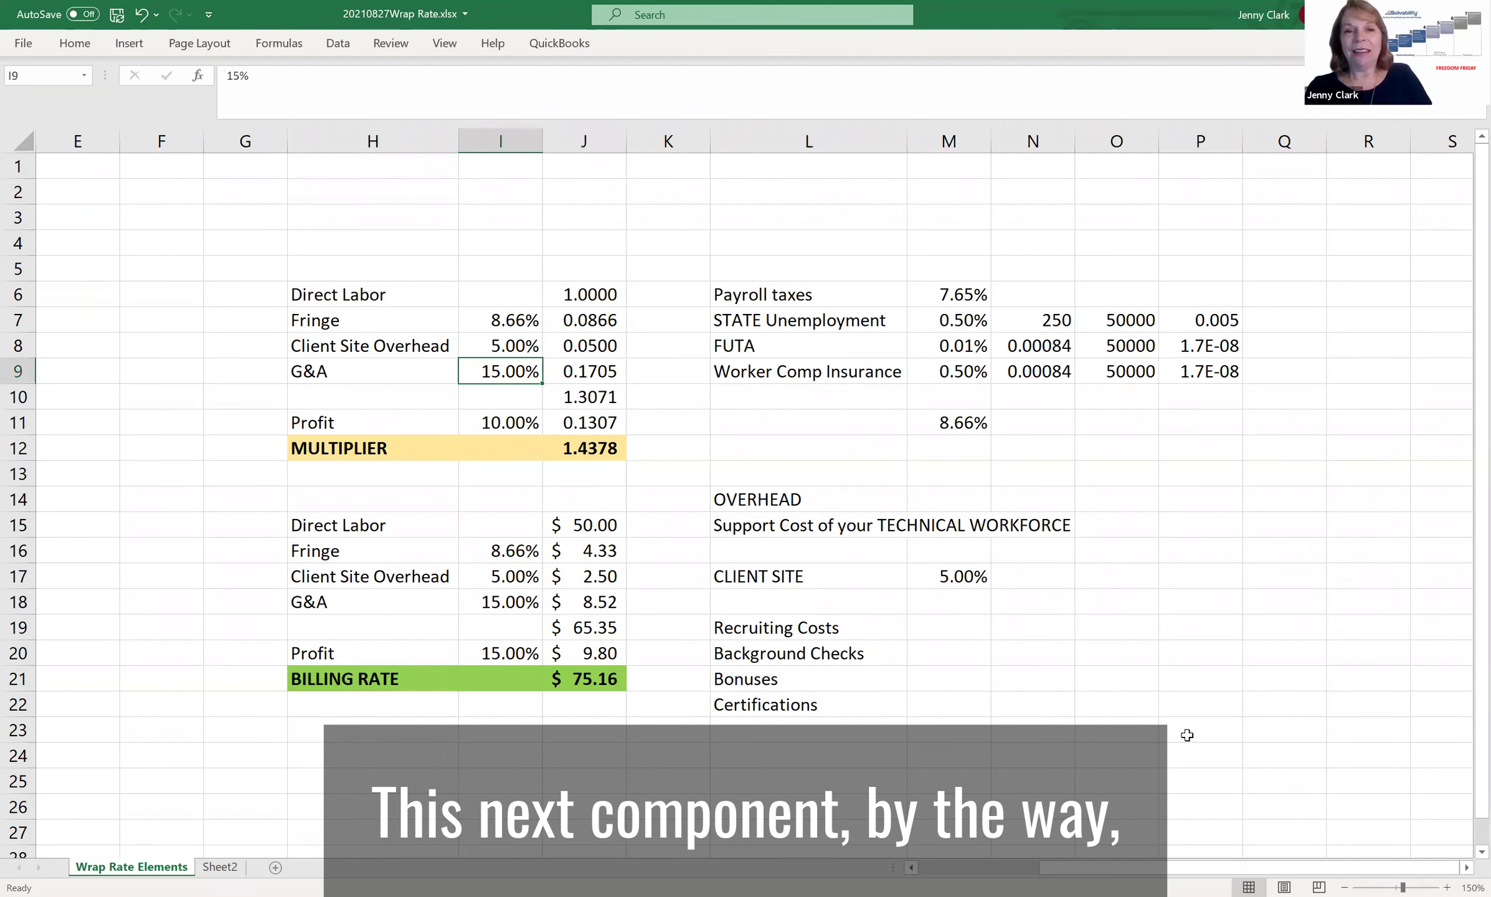
click(731, 752)
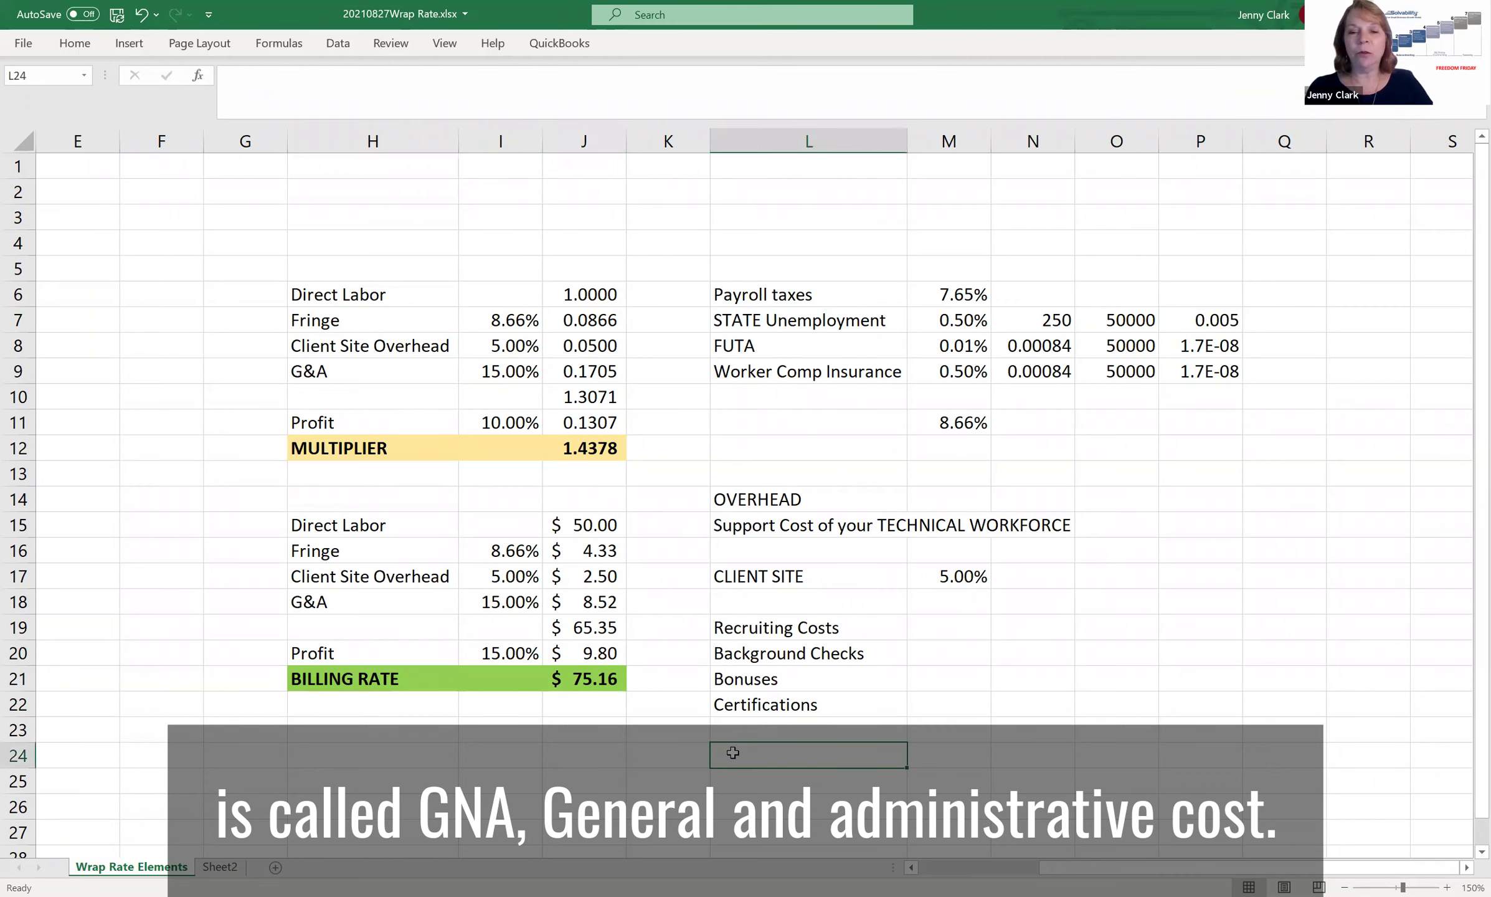
text(G&A)
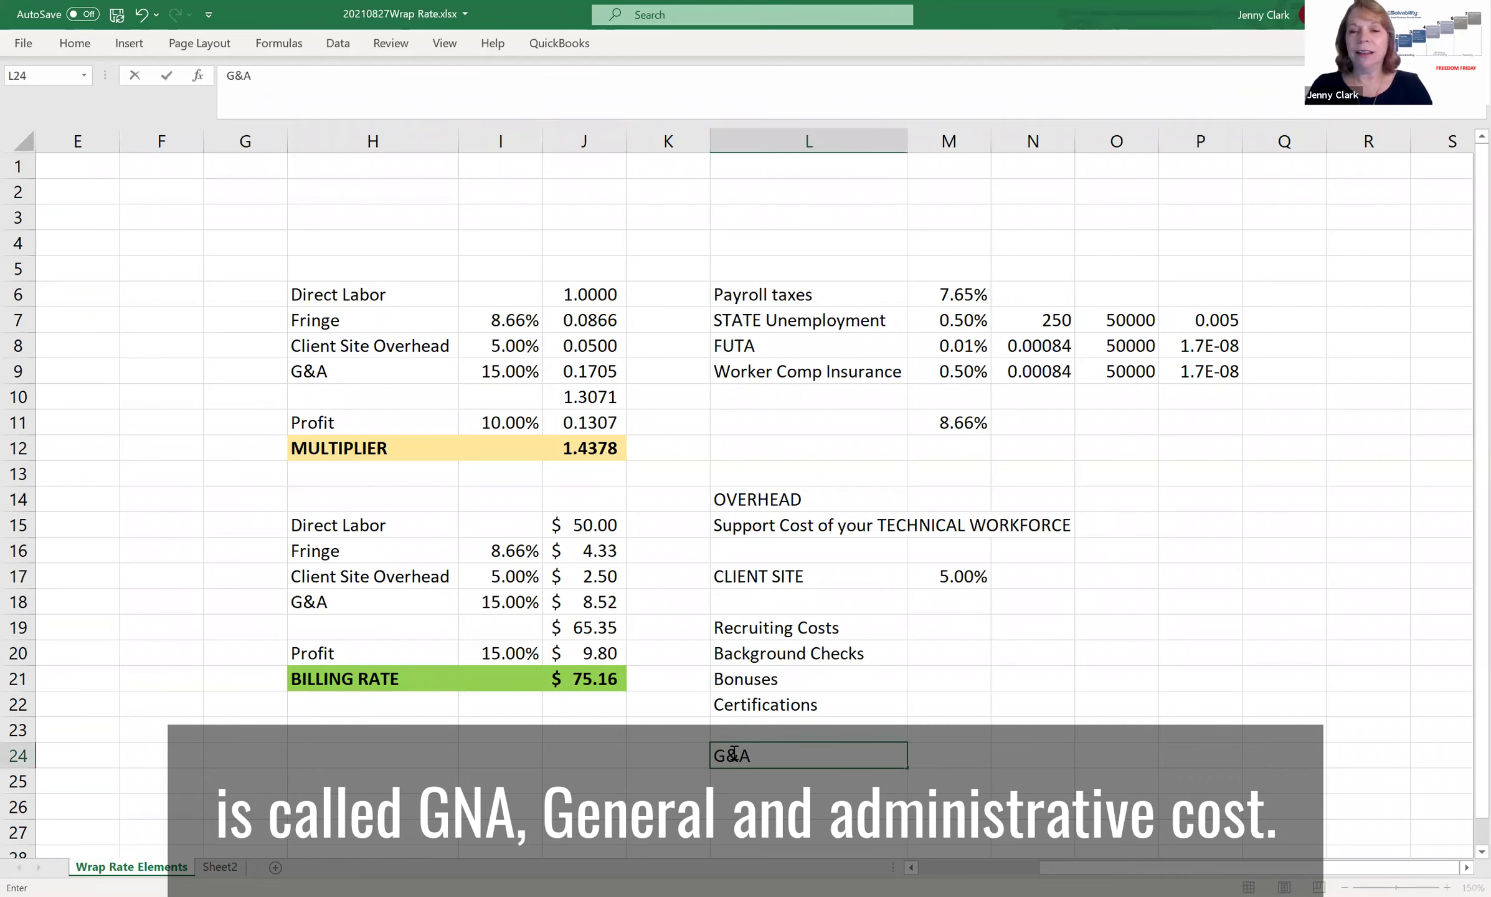
key(Return)
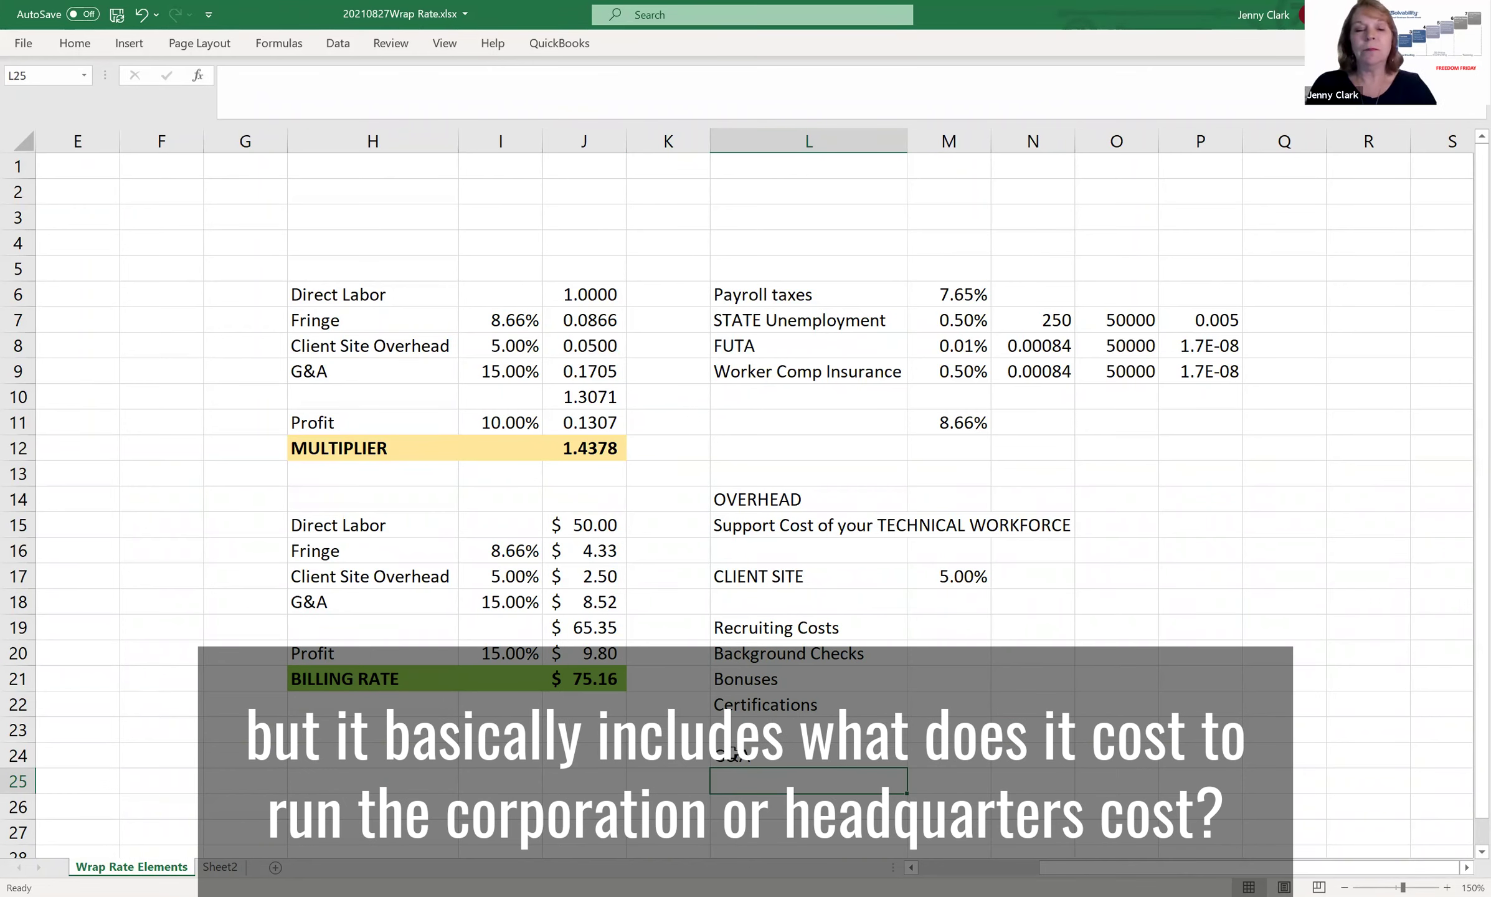
text(HQ)
key(Return)
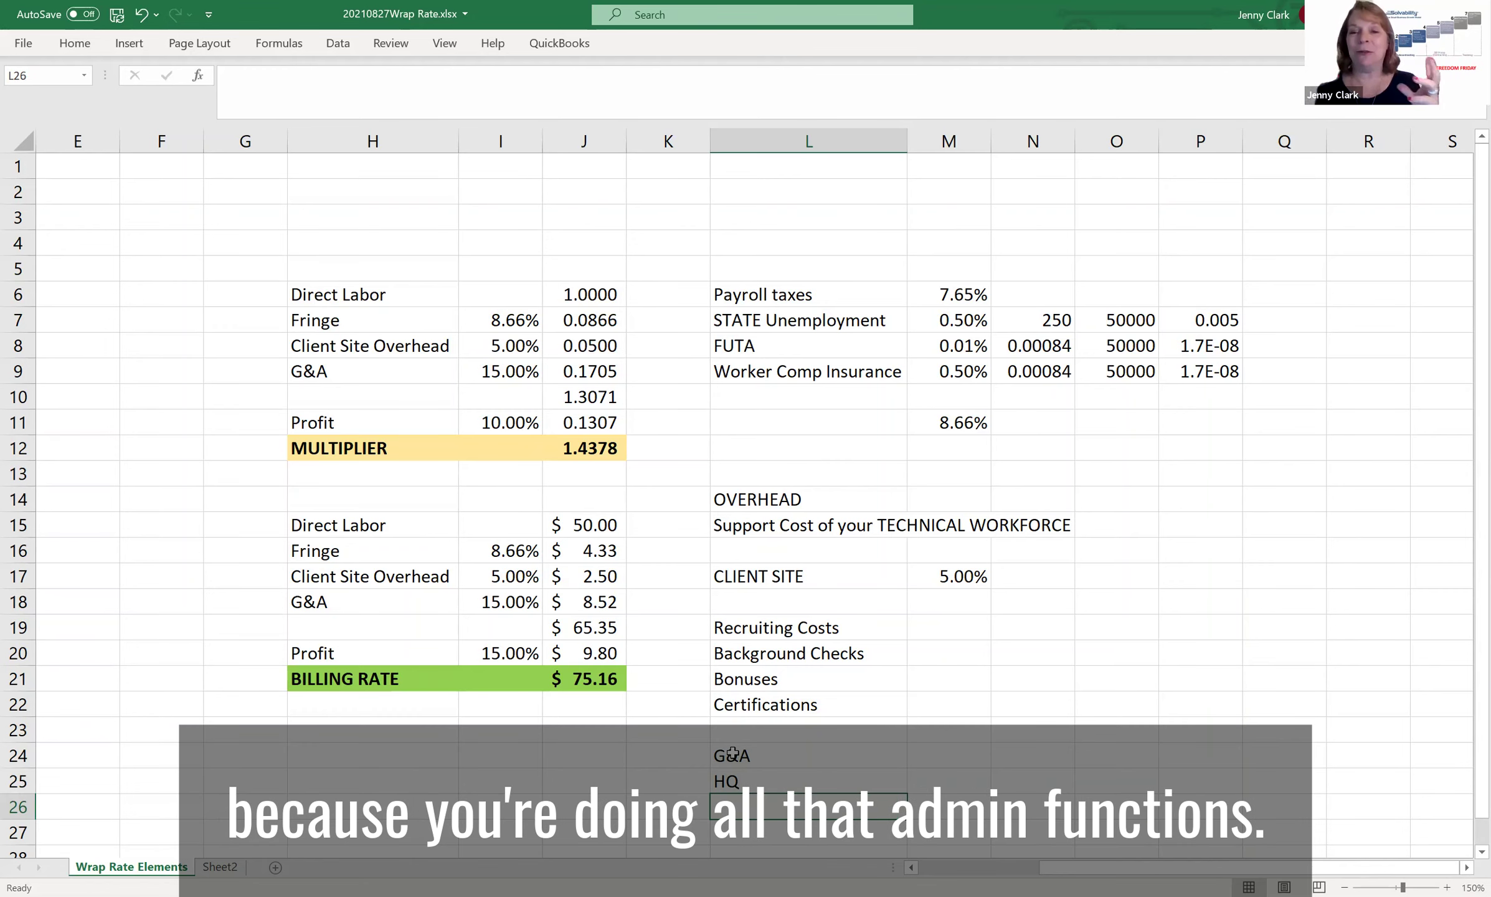
Copy the client site percentage cell M17 to M25 beside HQ and set the copy to 12%.
click(739, 754)
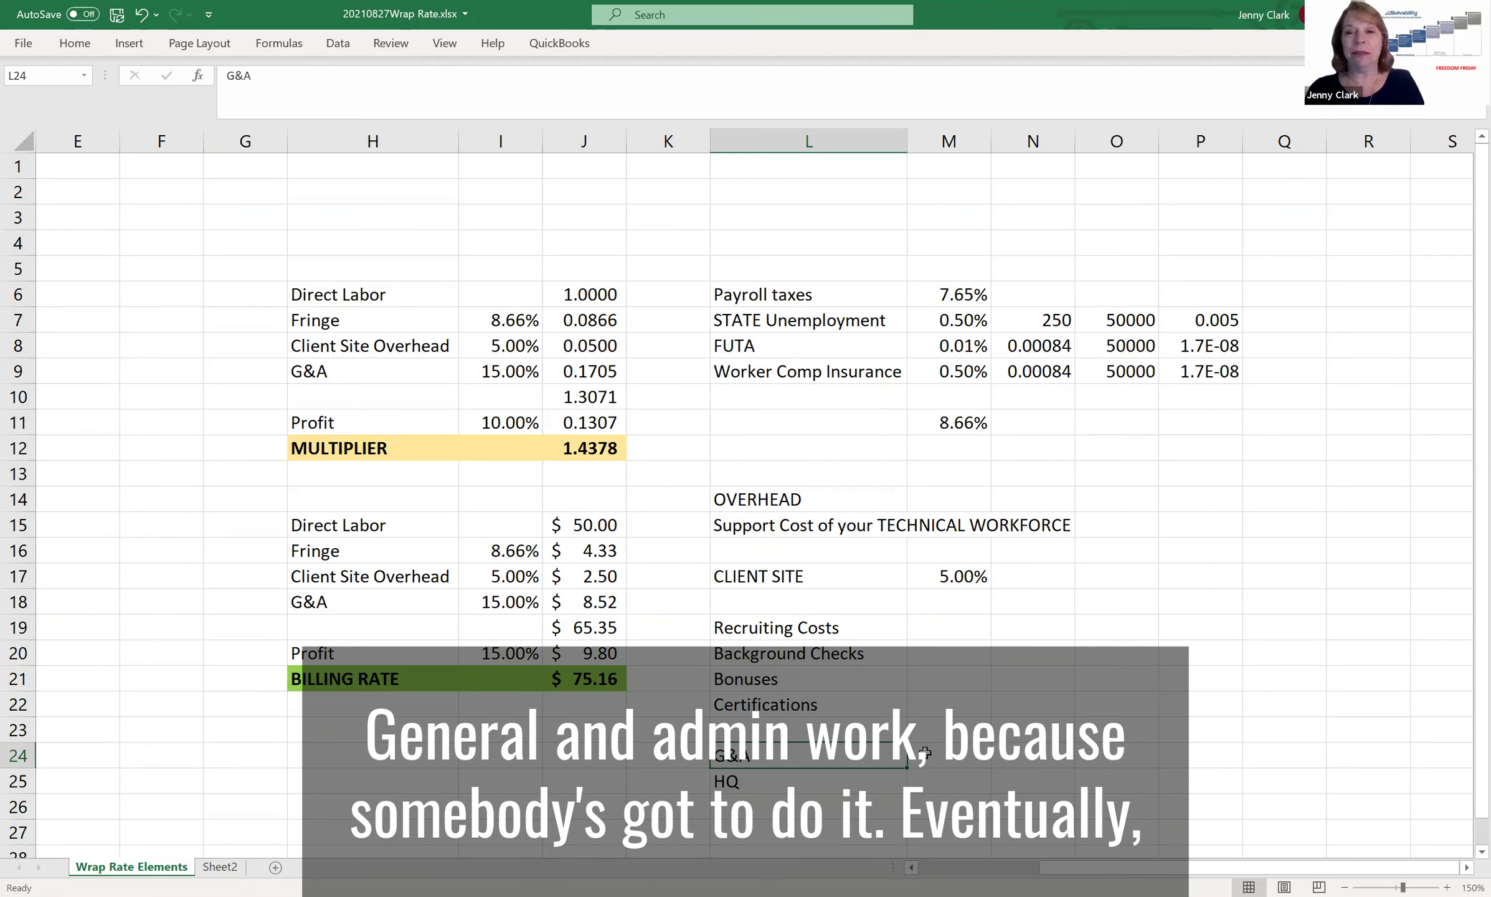
click(784, 783)
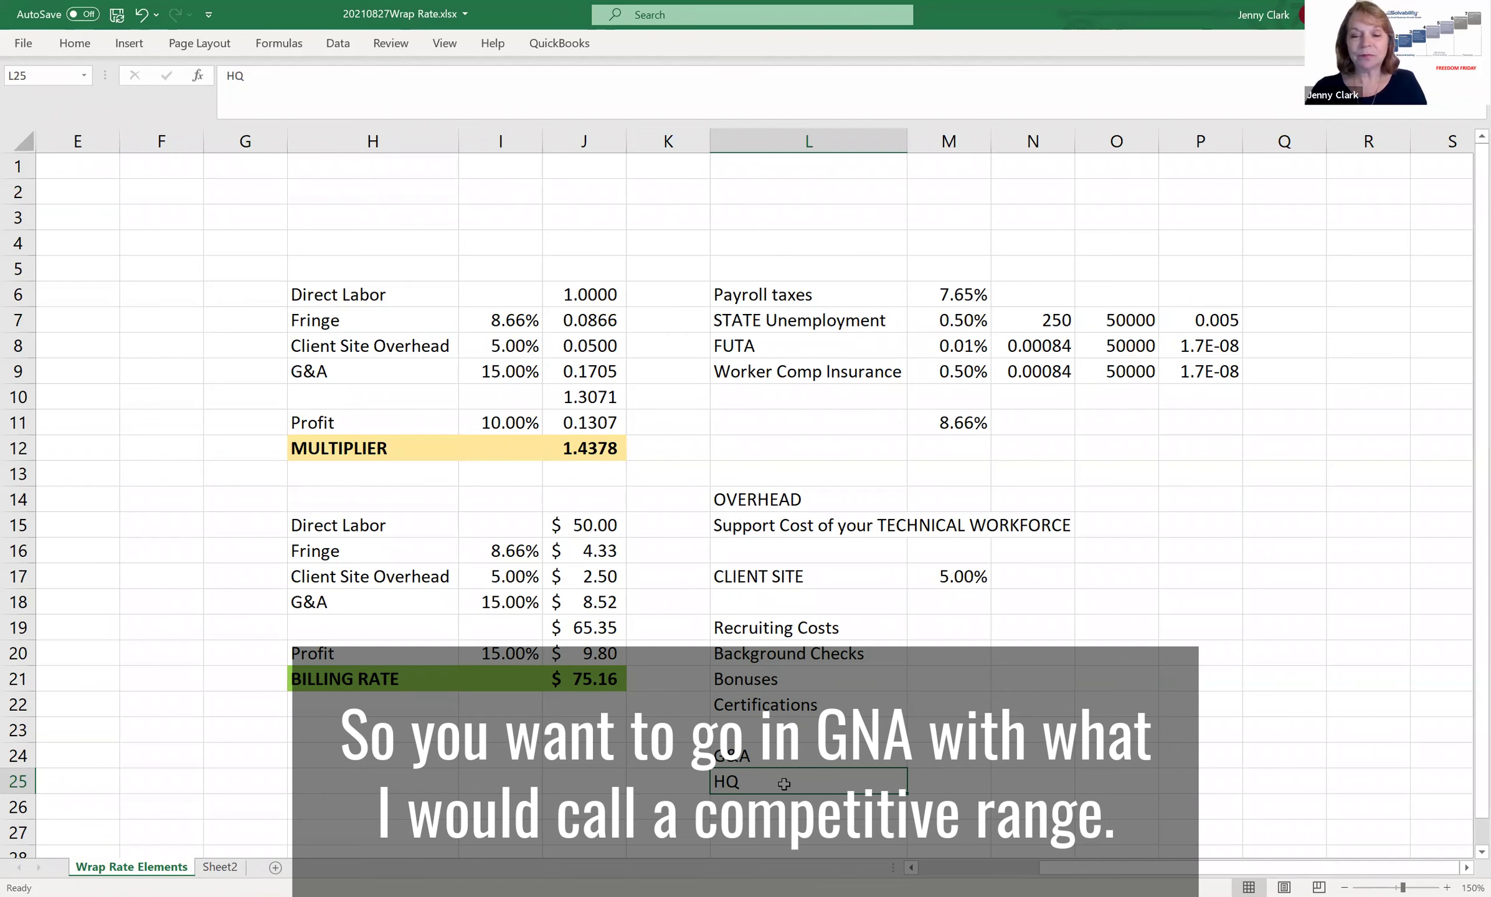
key(Right)
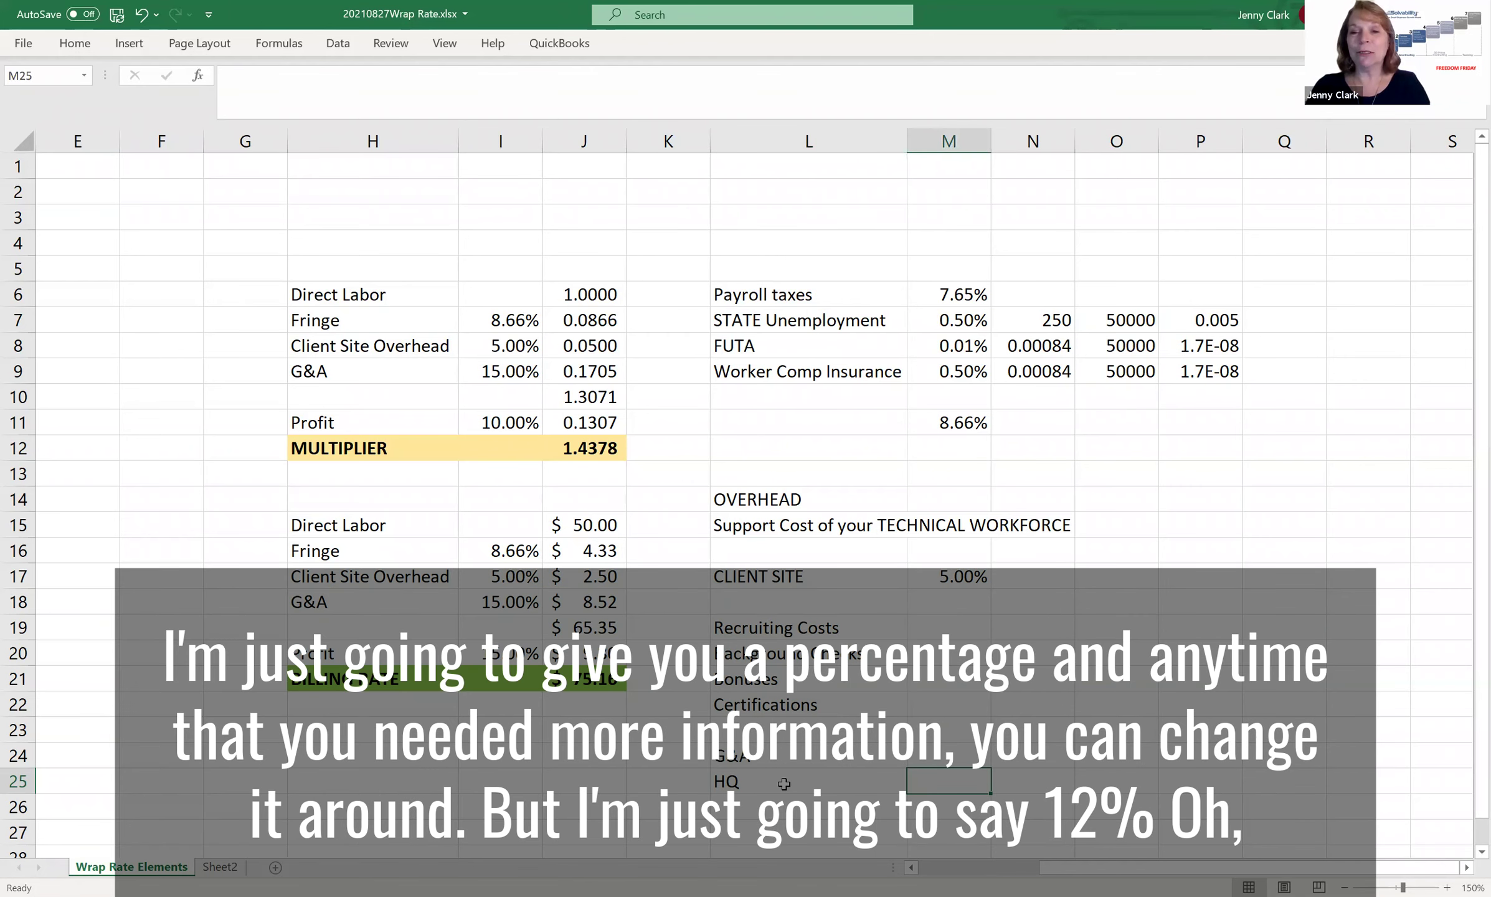
key(Up)
key(Up)
key(Up)
key(Up)
key(Up)
key(Up)
key(Up)
key(Up)
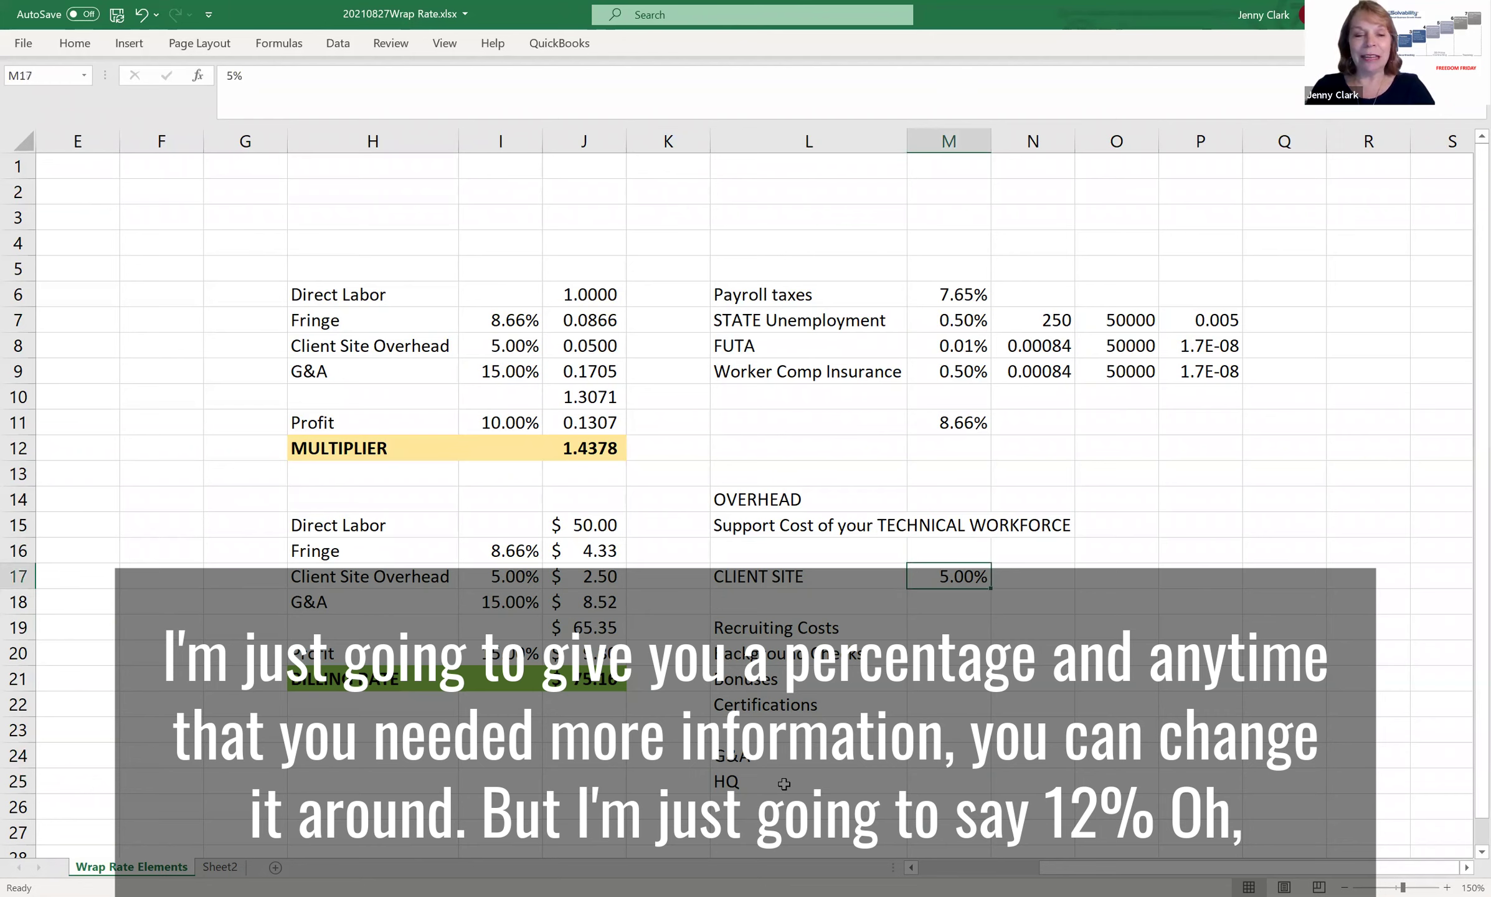
key(ctrl+c)
key(Down)
key(Down)
key(Down)
key(Down)
key(Down)
key(Down)
key(Down)
key(Down)
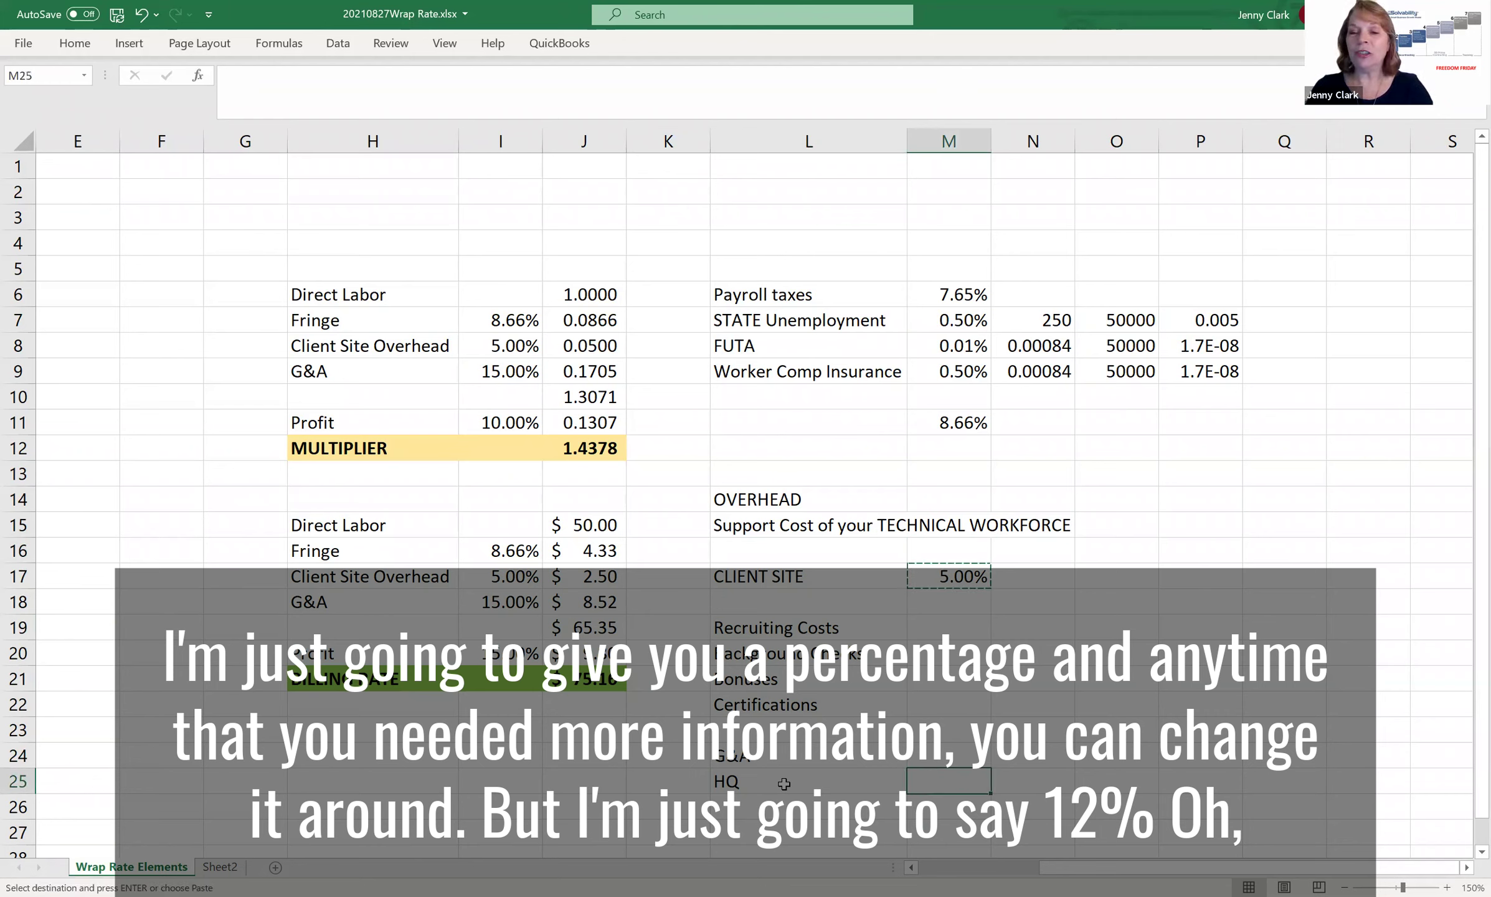
key(Return)
text(12)
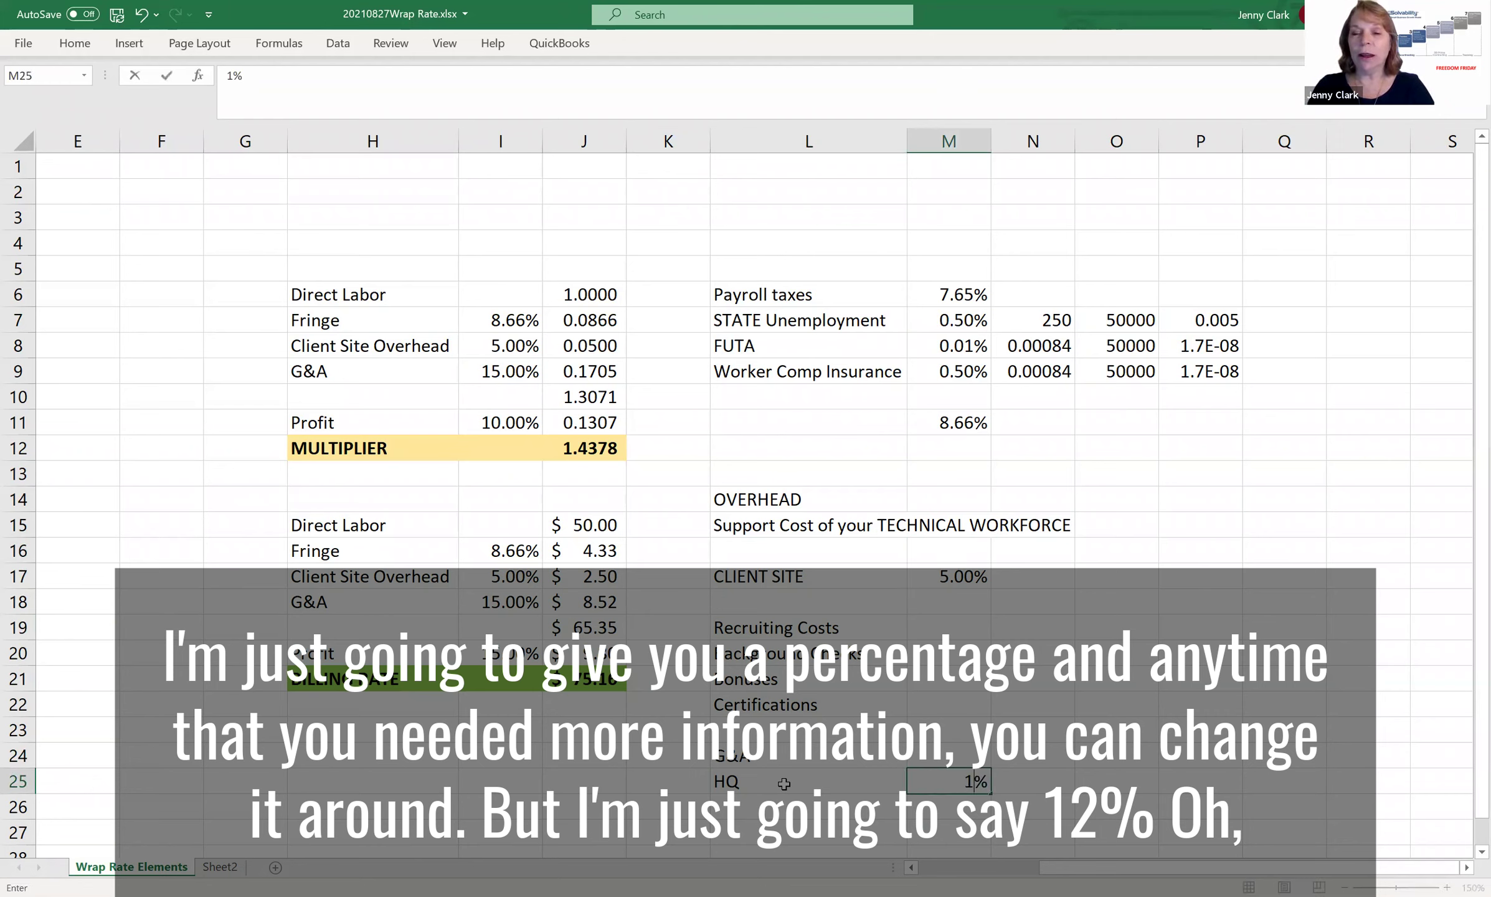
key(Return)
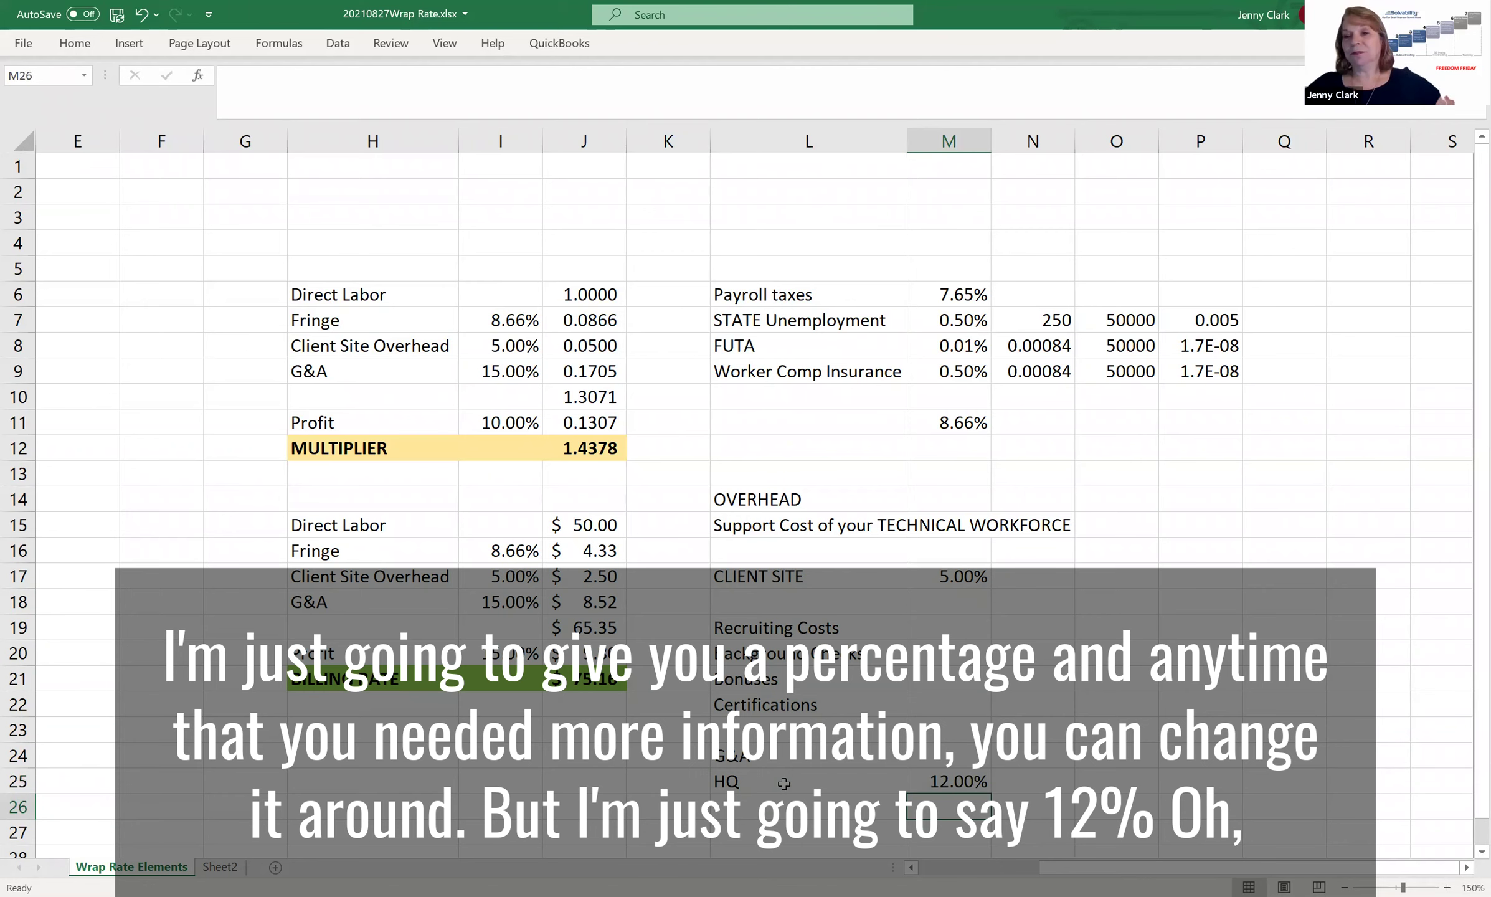
Change the HQ rate in M25 to 11.57%.
key(Up)
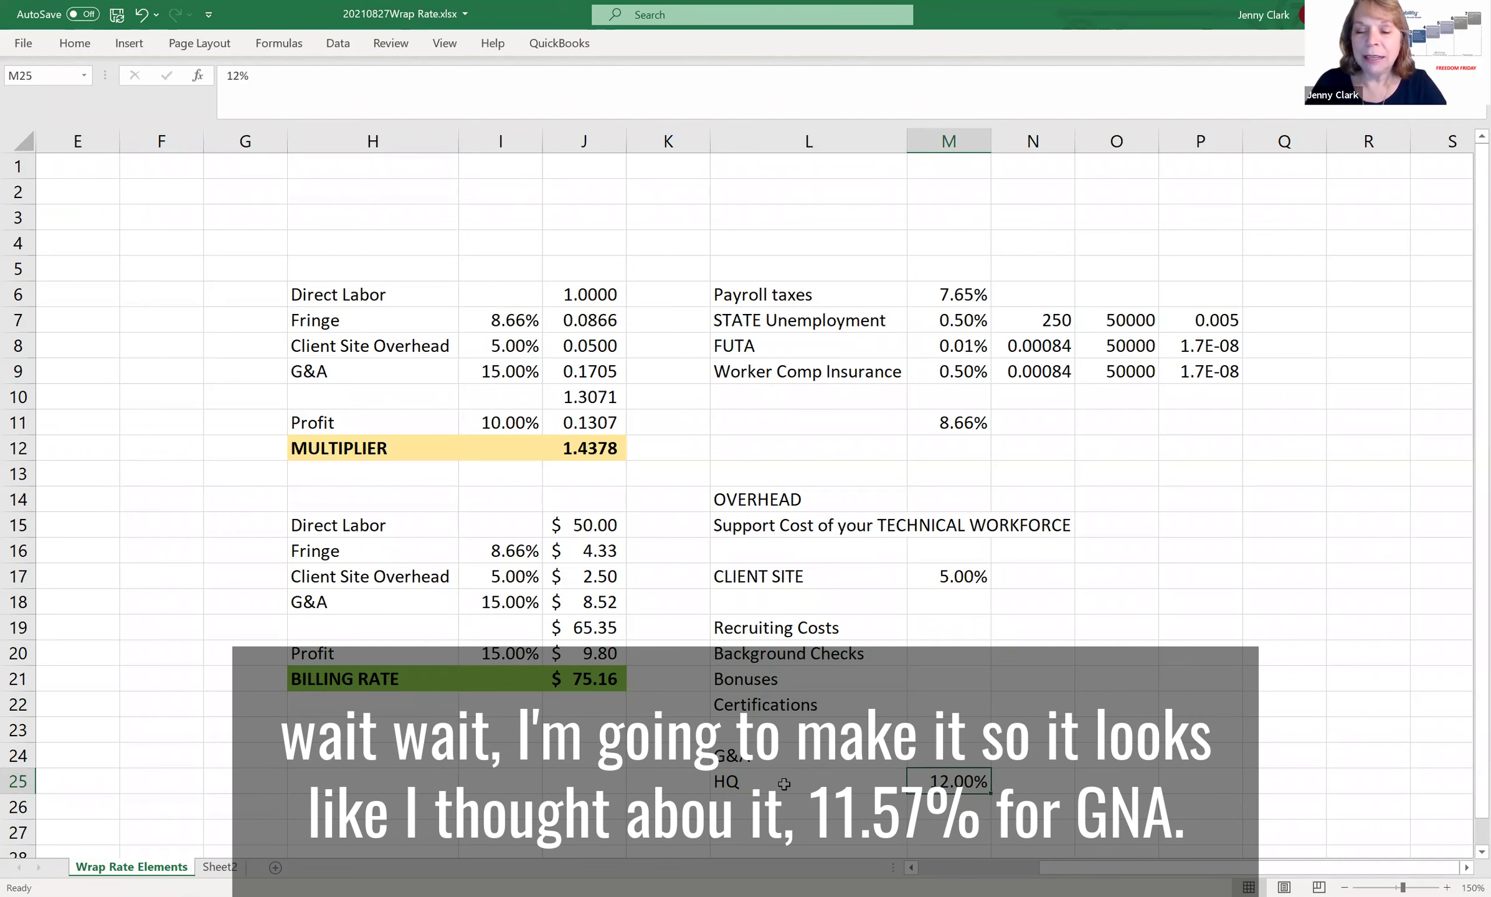
text(11.57)
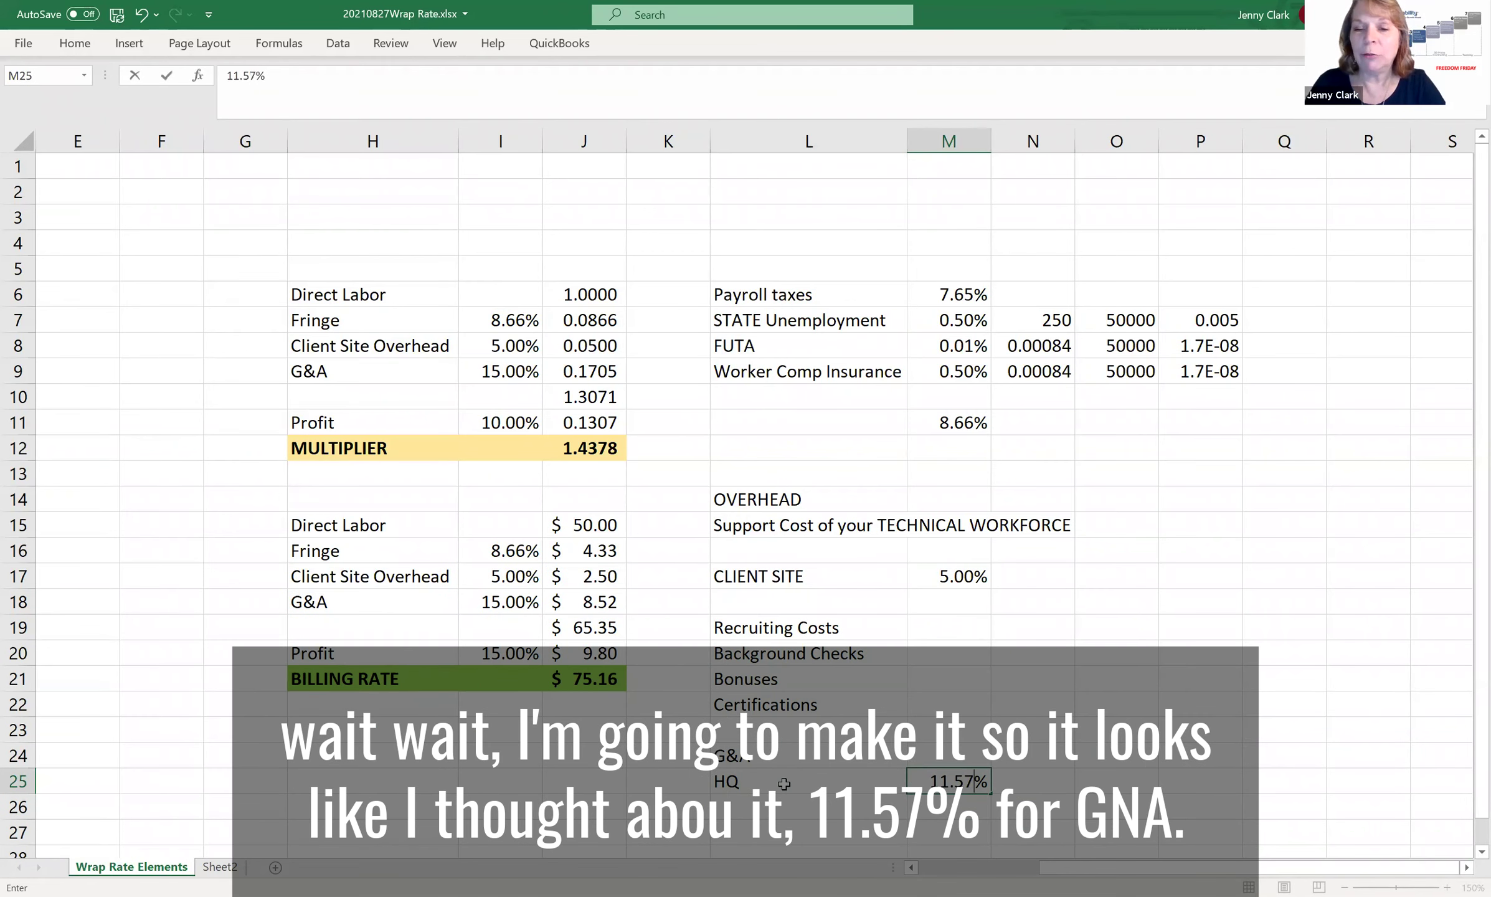
key(Return)
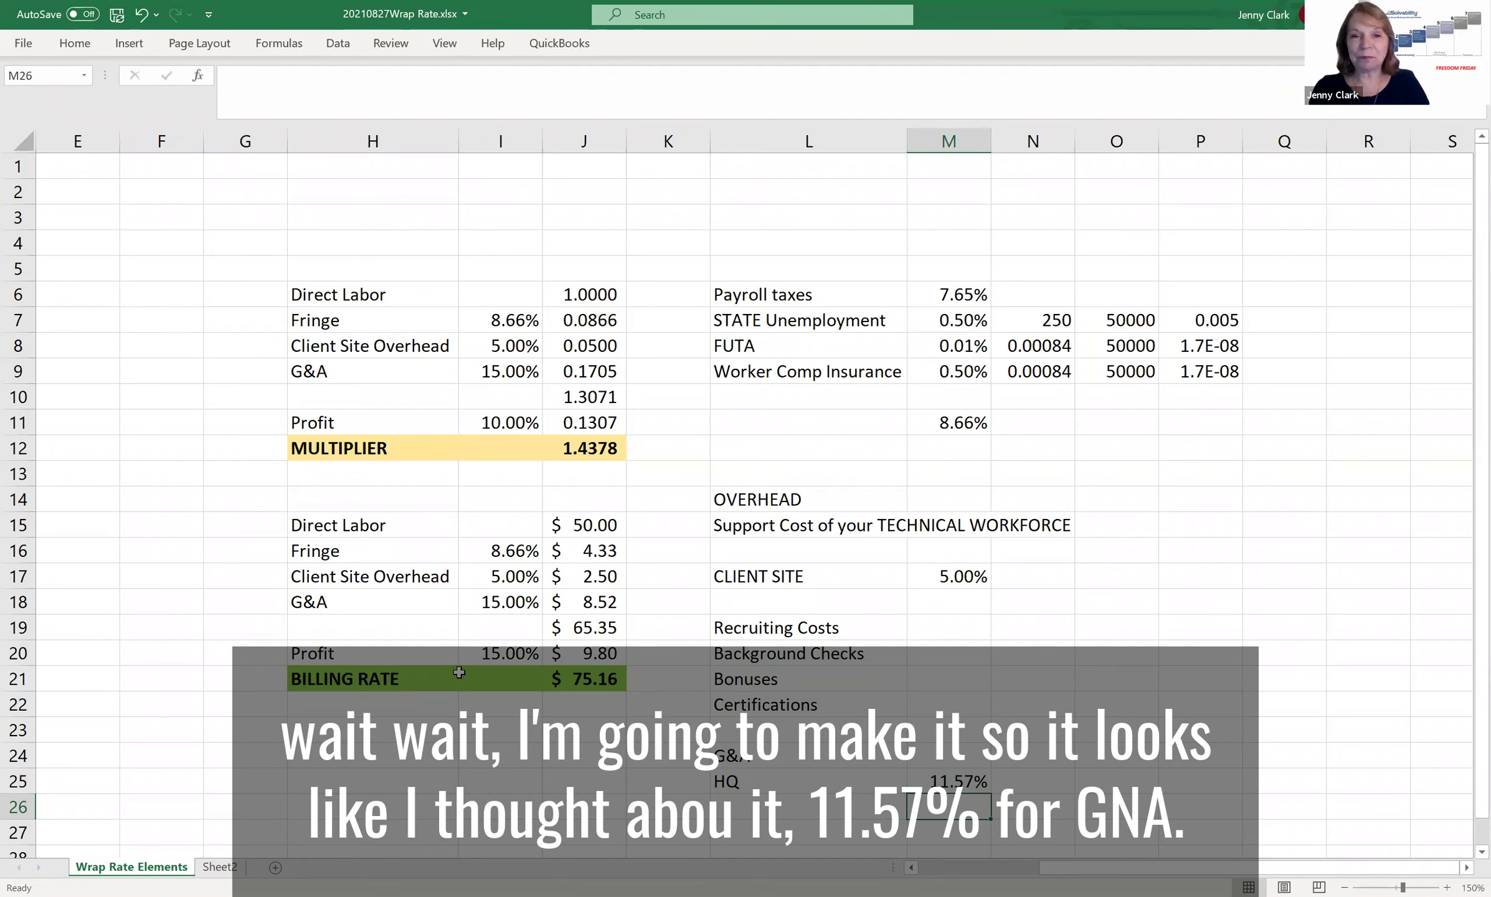
Link the multiplier's G&A percentage in I9 to the HQ rate in M25.
click(501, 366)
text(+)
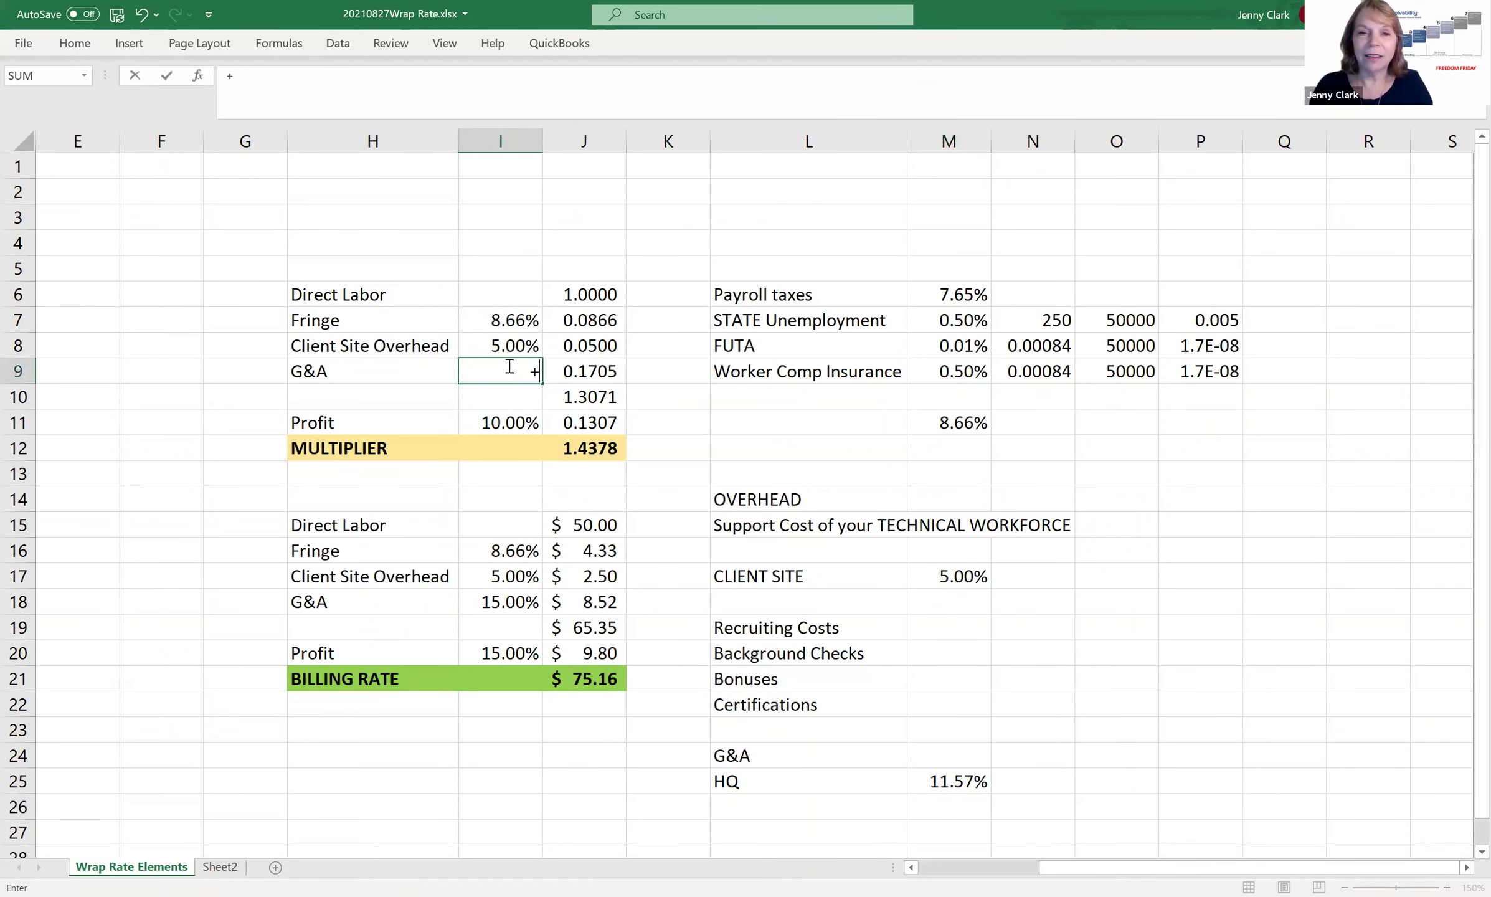
click(926, 777)
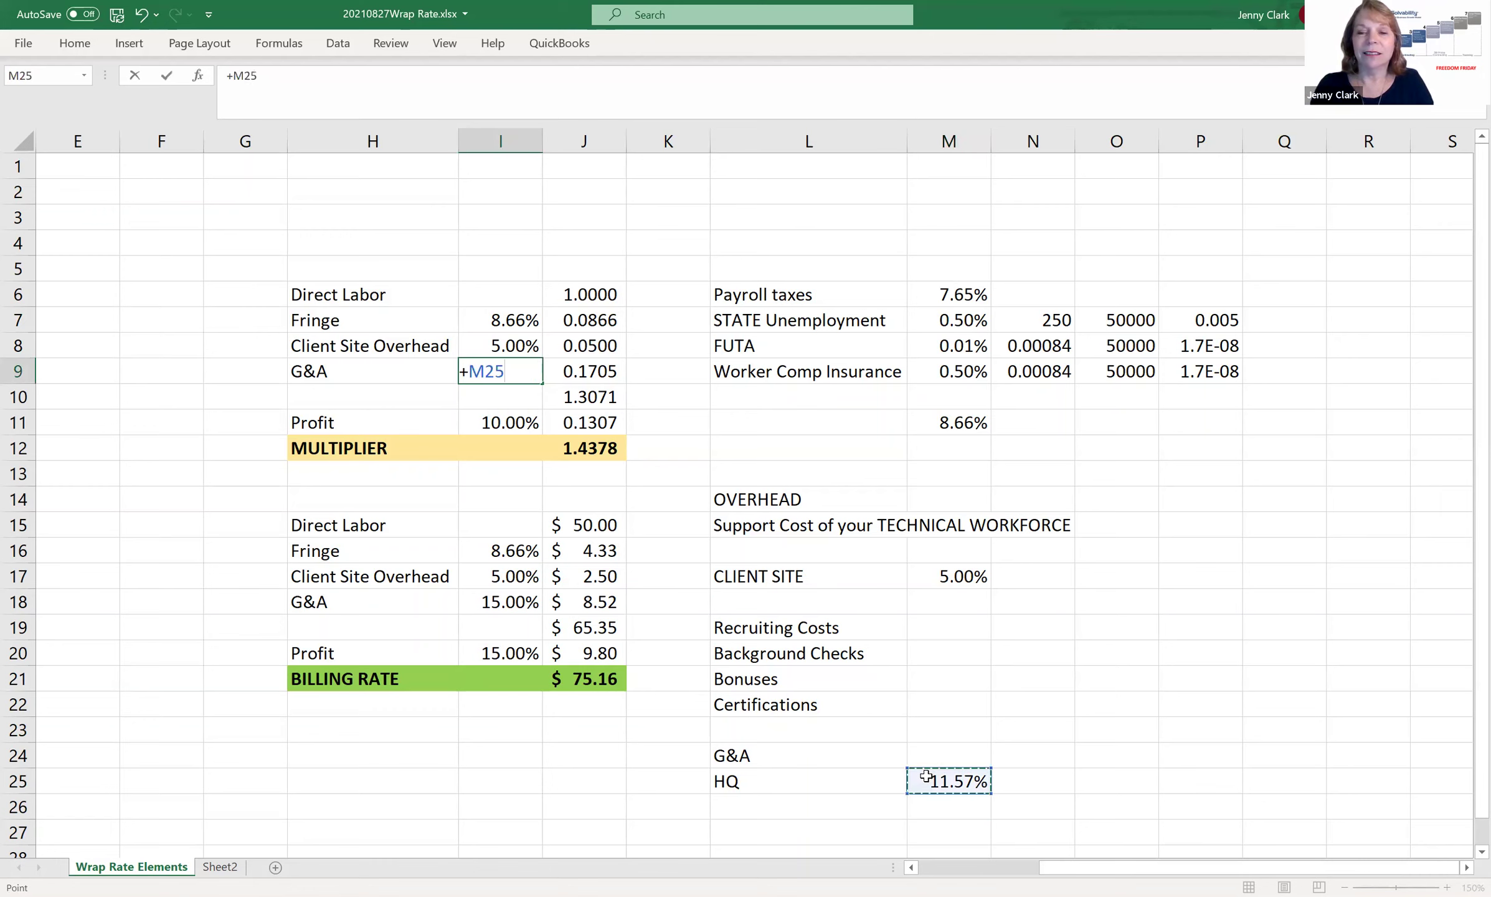
key(Return)
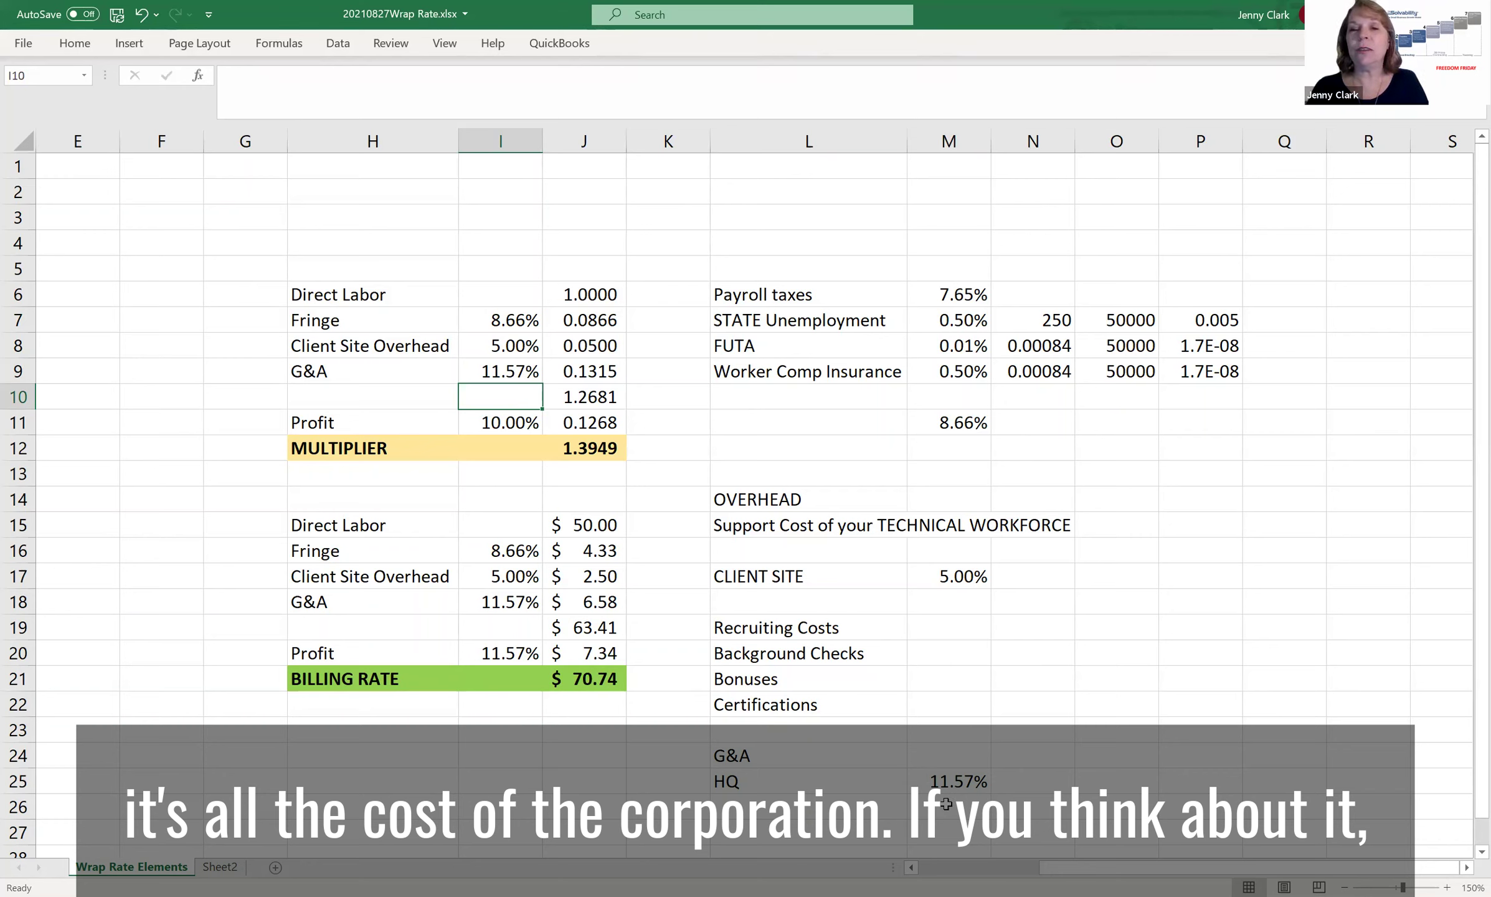
Fill the OVERHEAD heading row L14:O14 with light orange.
drag(757, 498, 1111, 498)
click(75, 43)
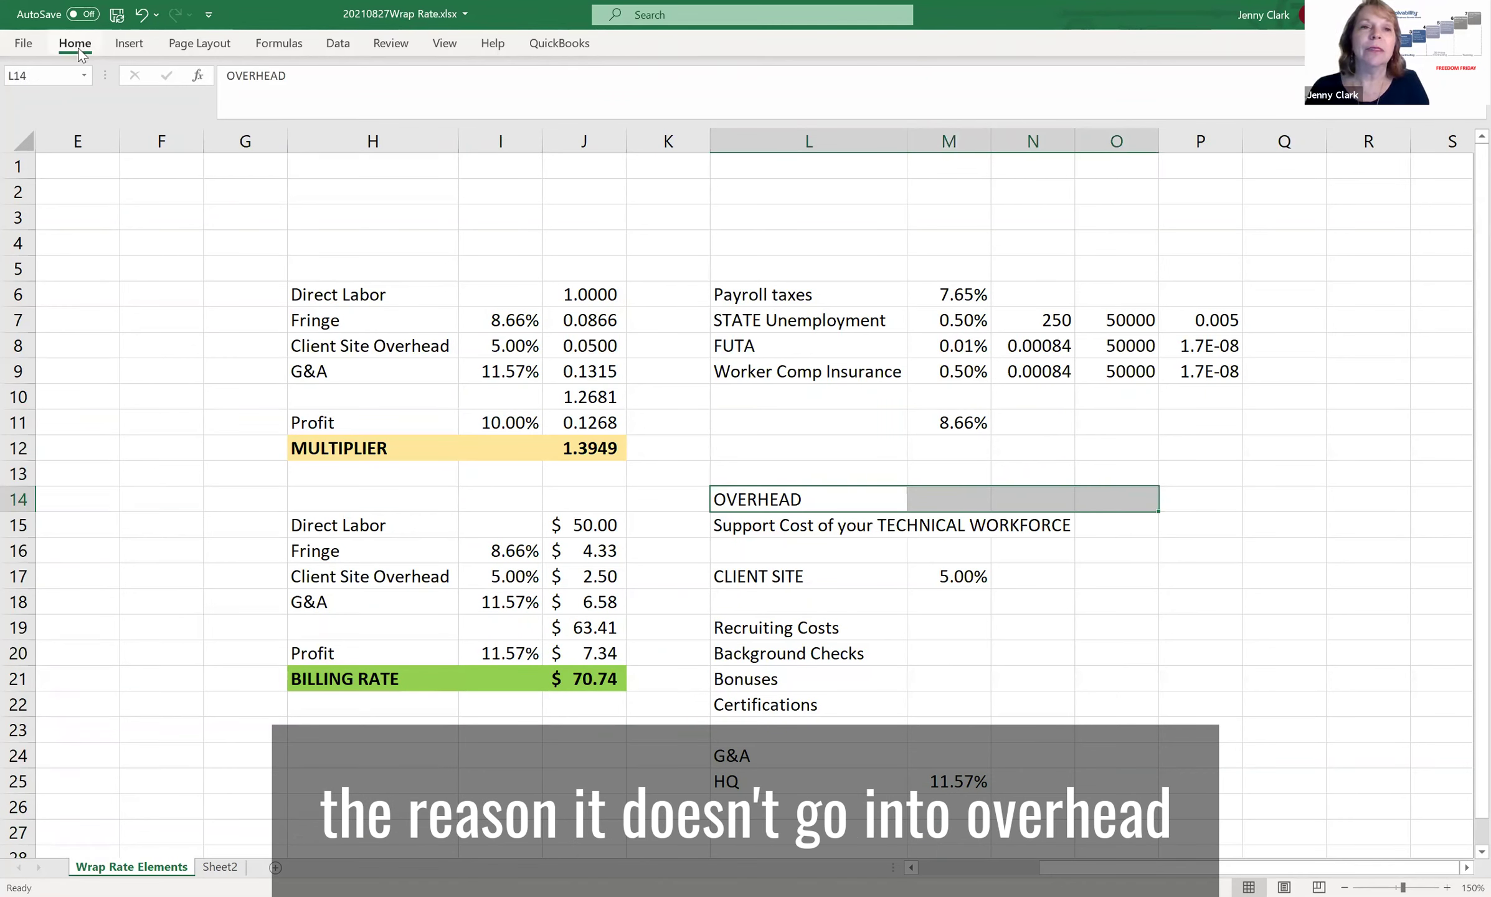
click(285, 104)
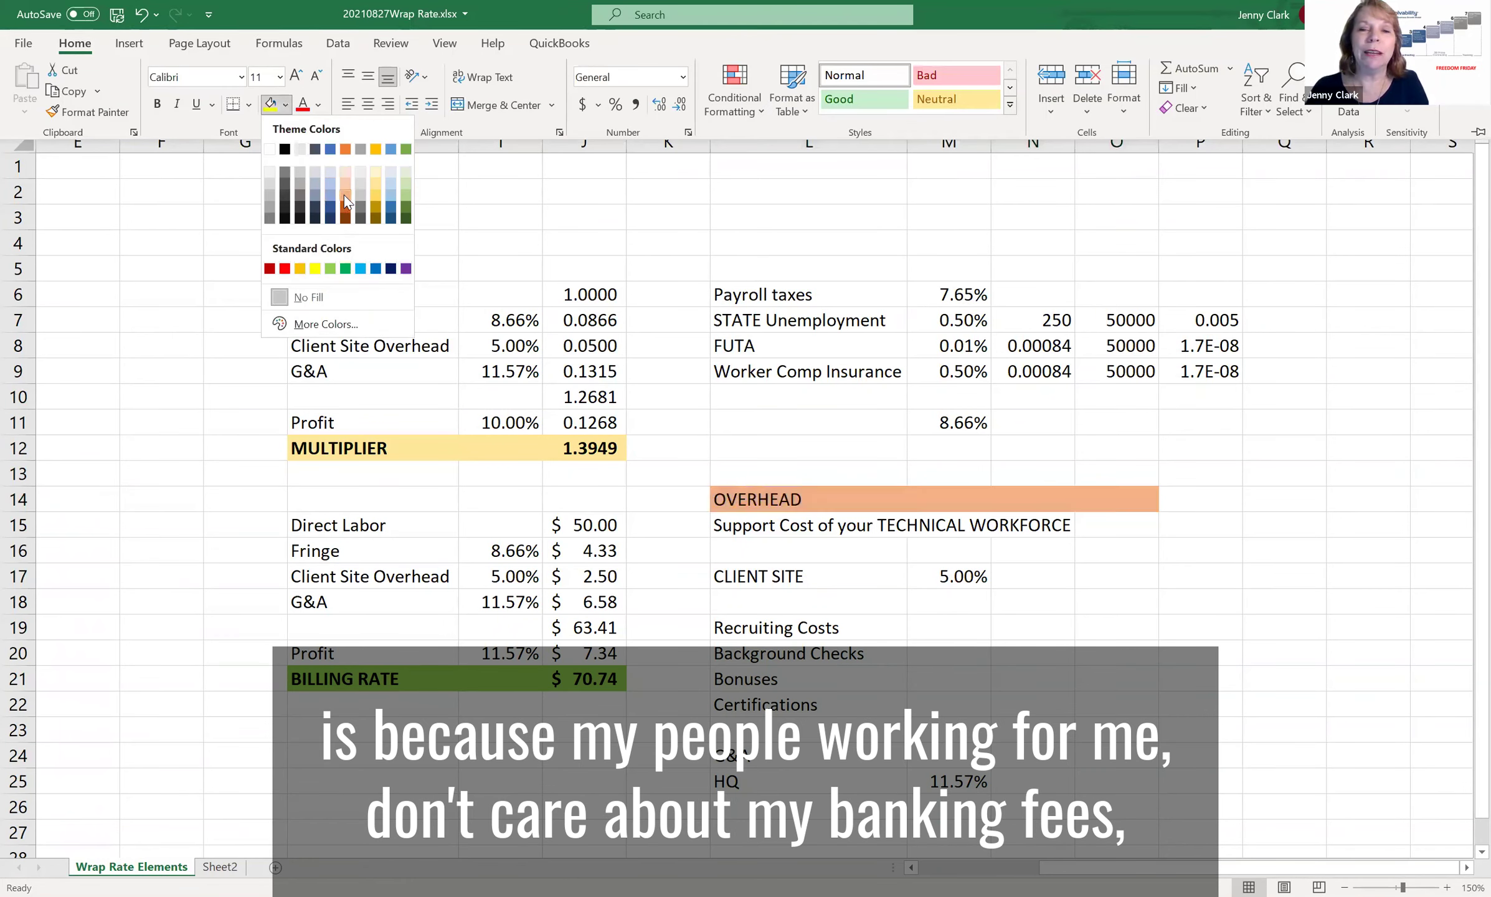
click(346, 195)
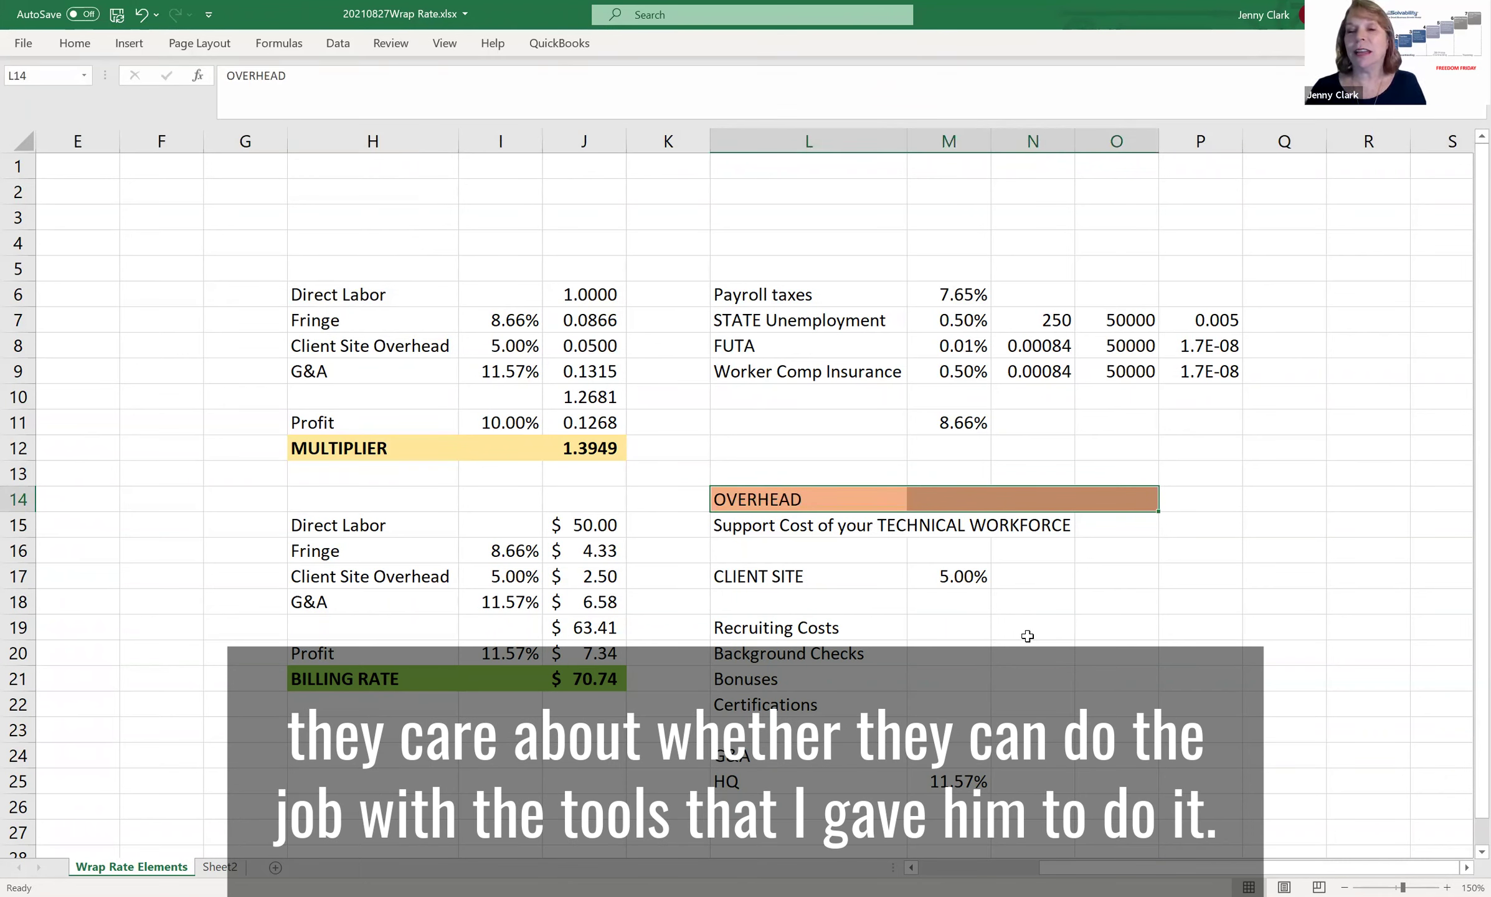
Fill the G&A heading row L24:O24 with light green.
drag(724, 757, 1109, 753)
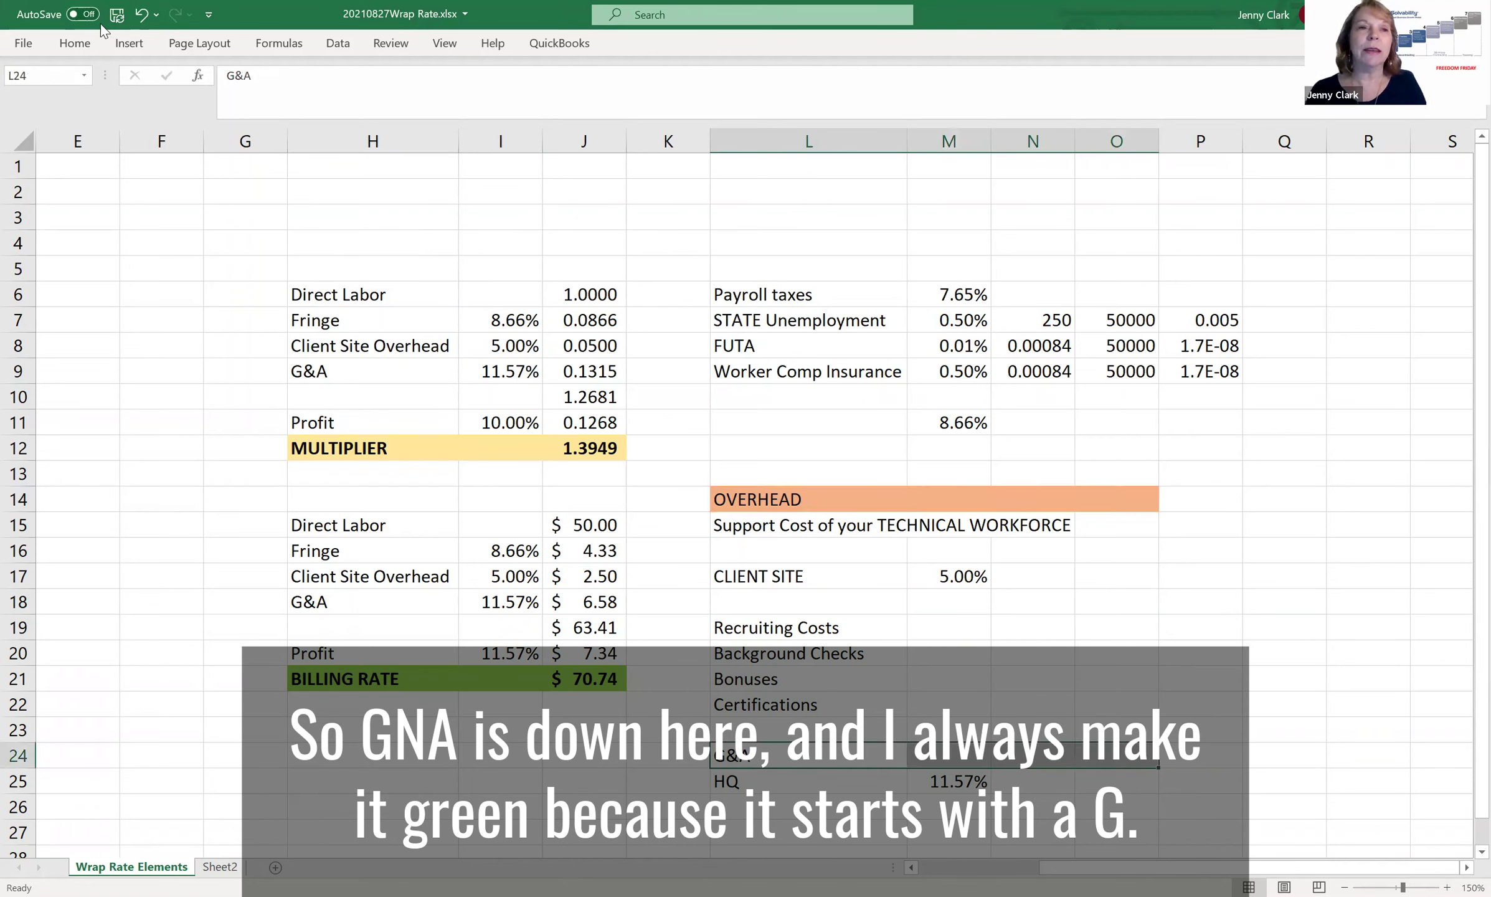
click(75, 44)
click(285, 104)
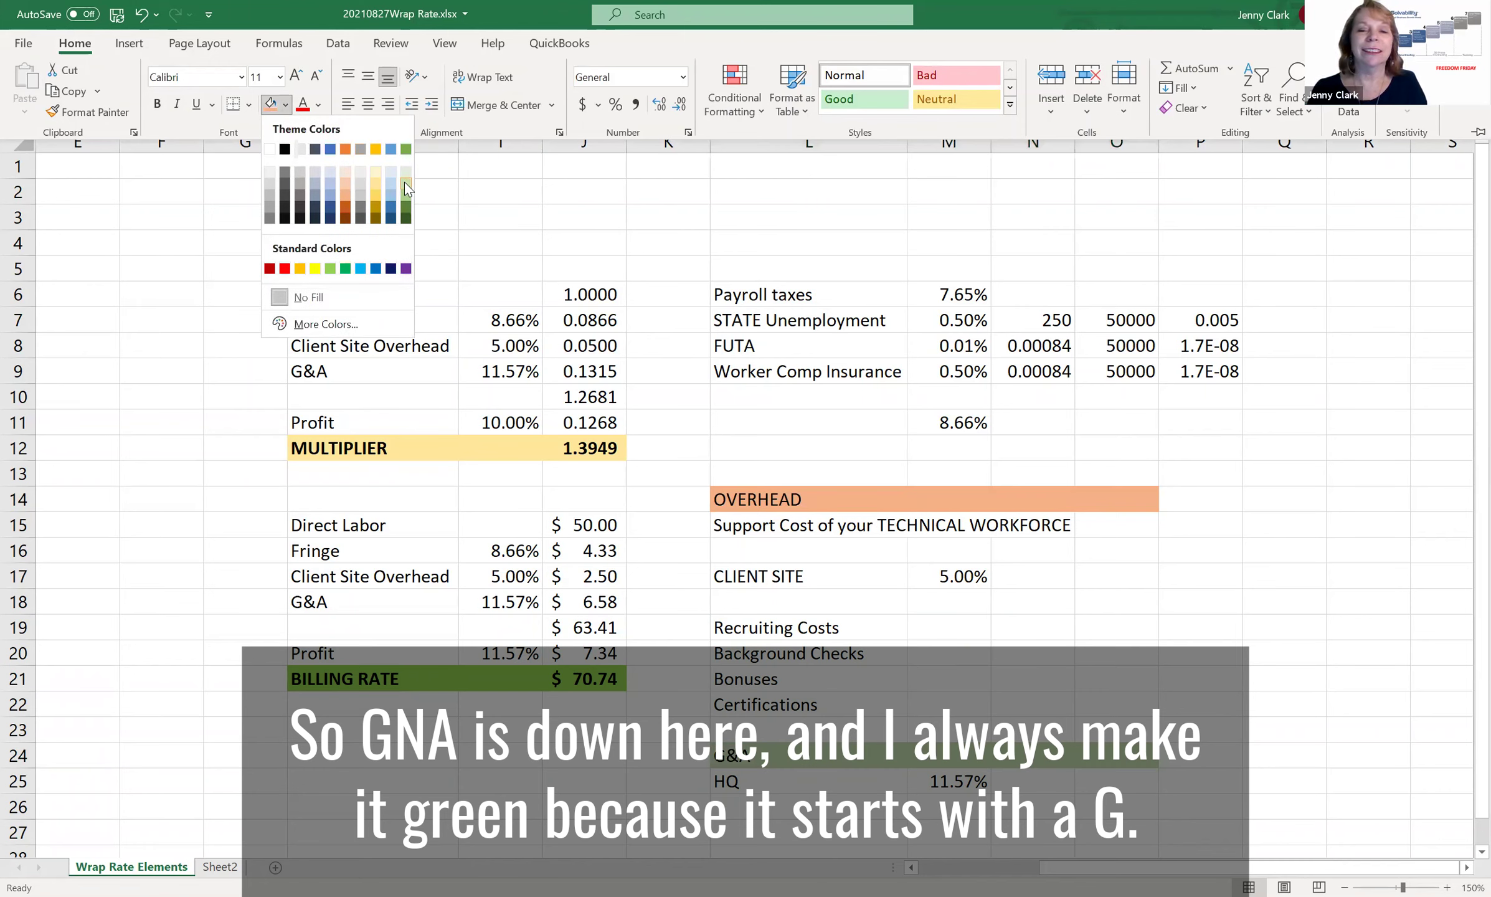
click(404, 182)
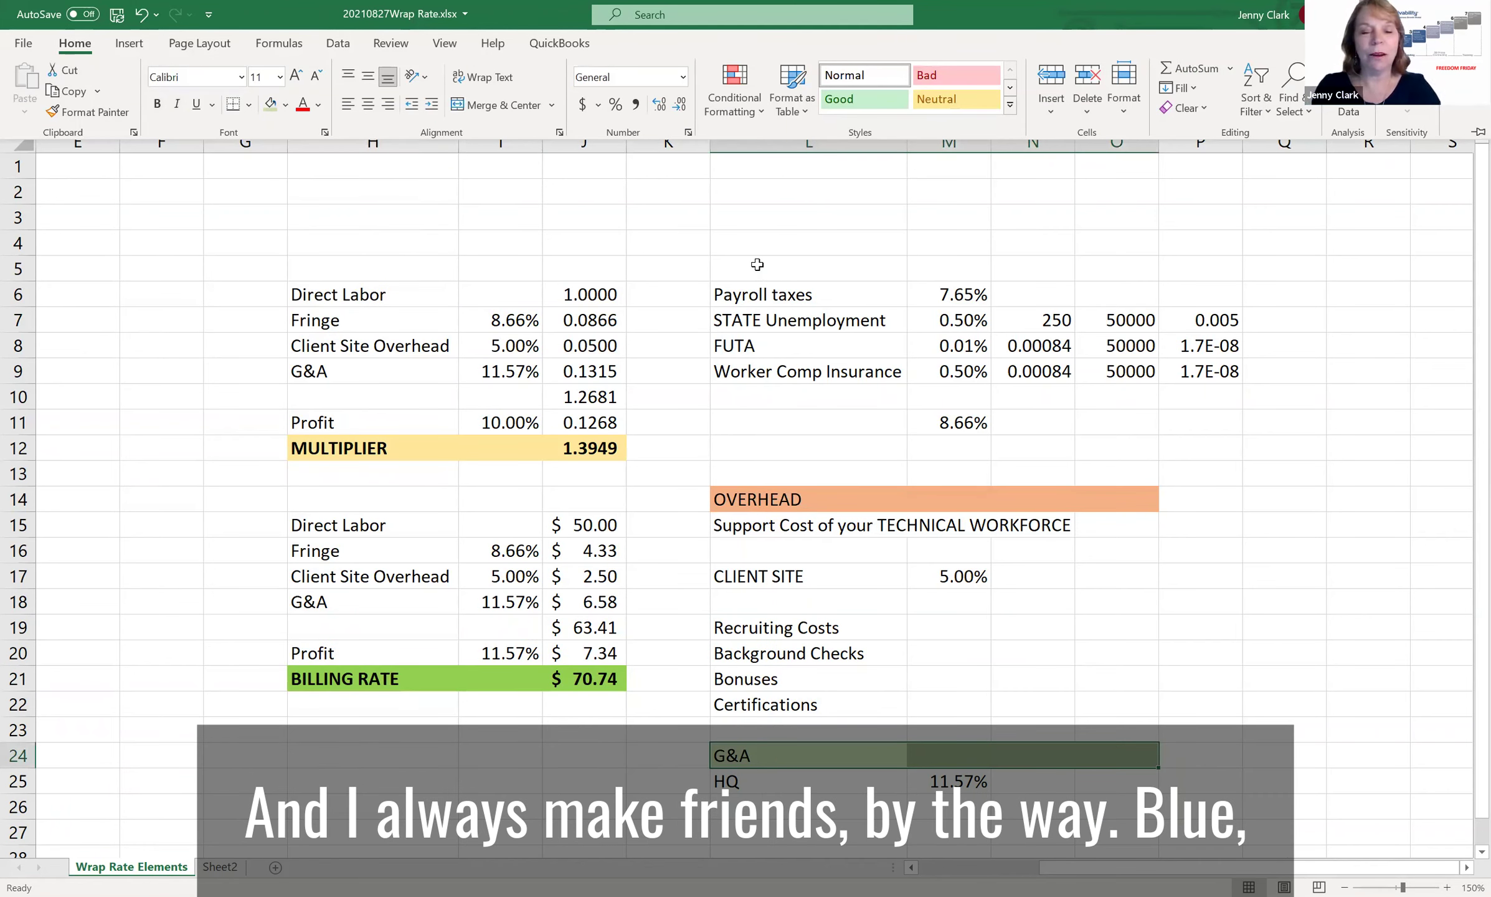
Add a FRINGE heading in L5 above the payroll taxes and fill L5:O5 with light blue.
click(757, 265)
text(FRINGE)
key(Return)
click(864, 255)
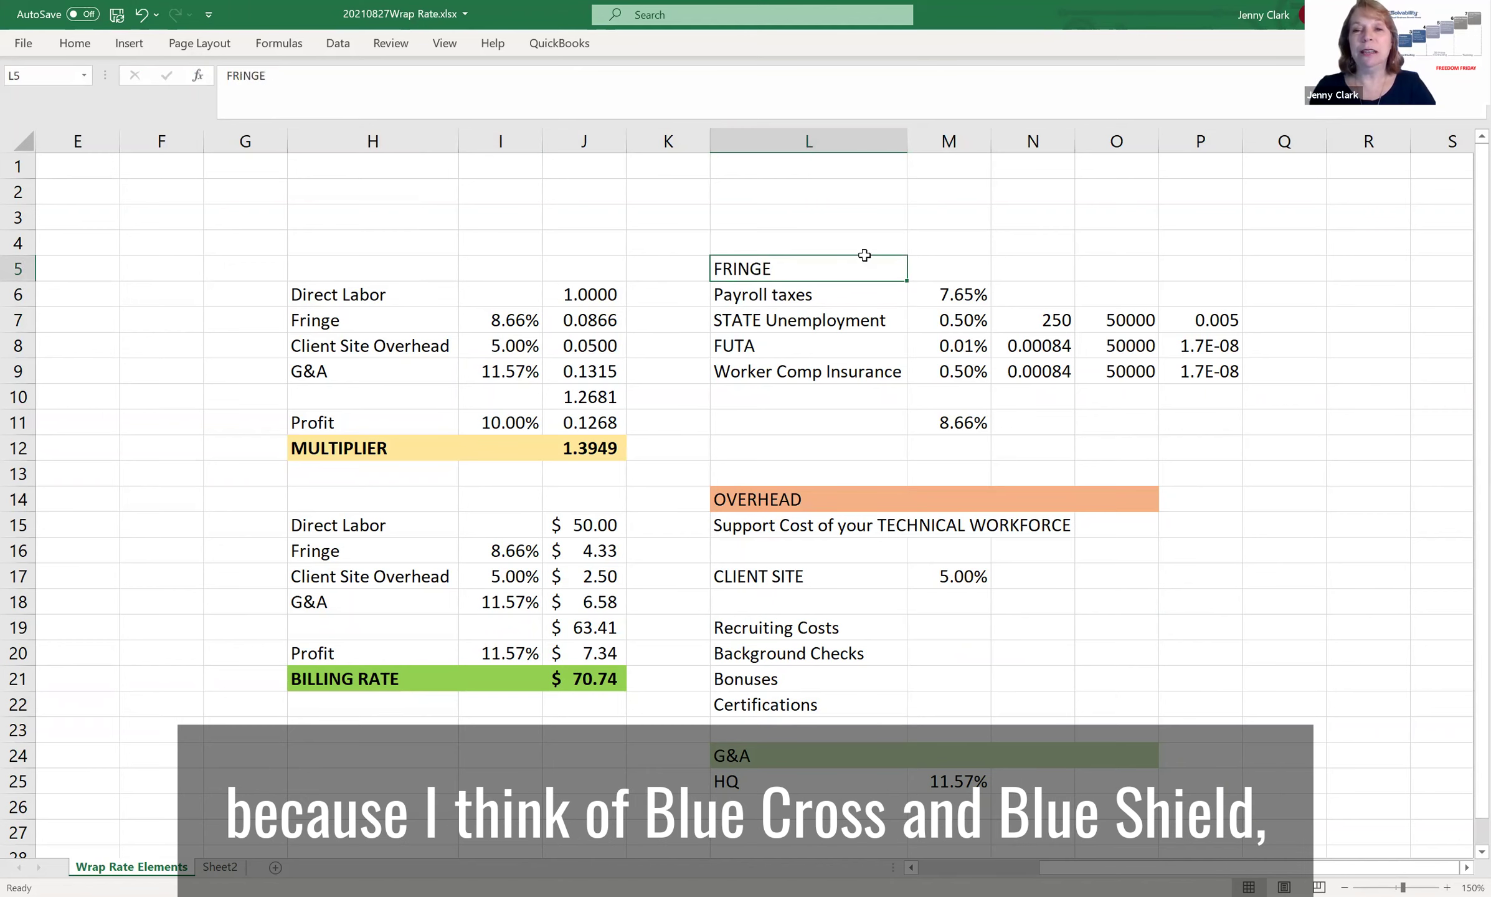
drag(864, 255, 1096, 262)
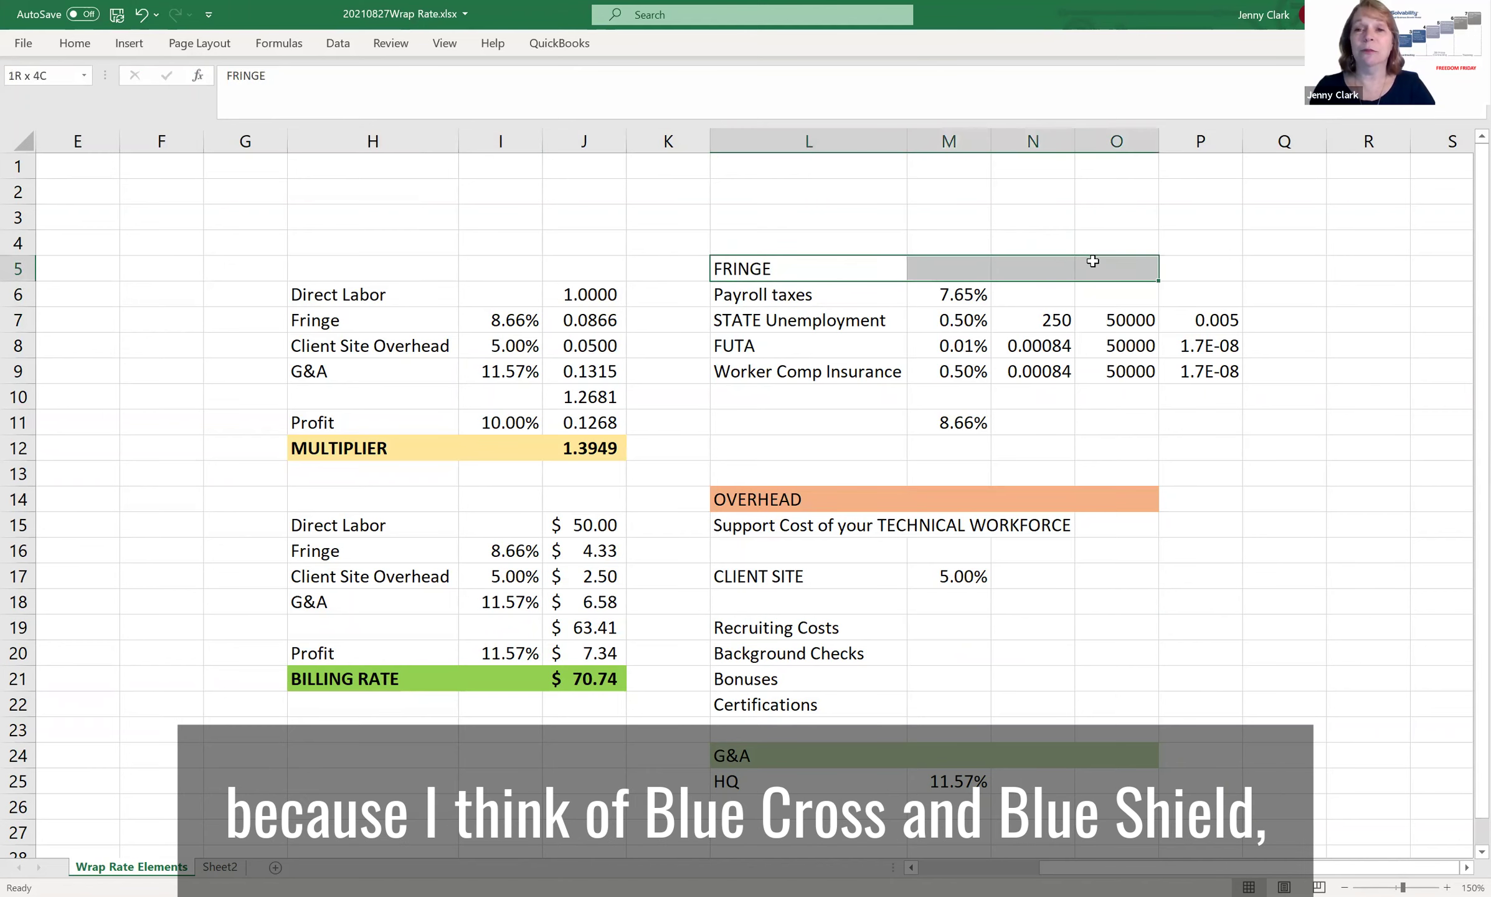
click(64, 47)
click(285, 103)
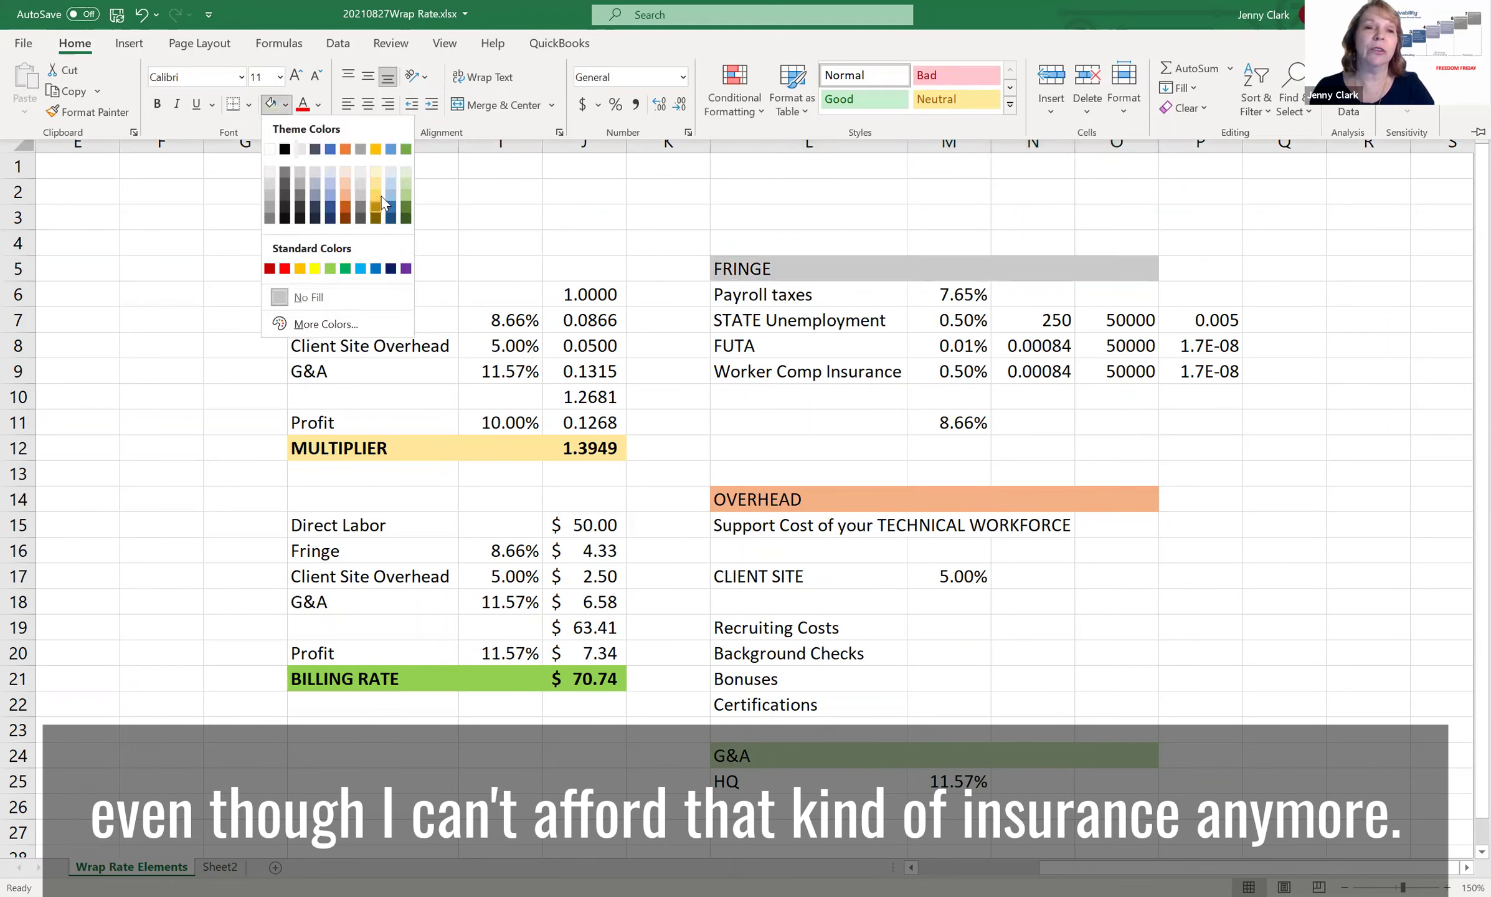
click(1116, 650)
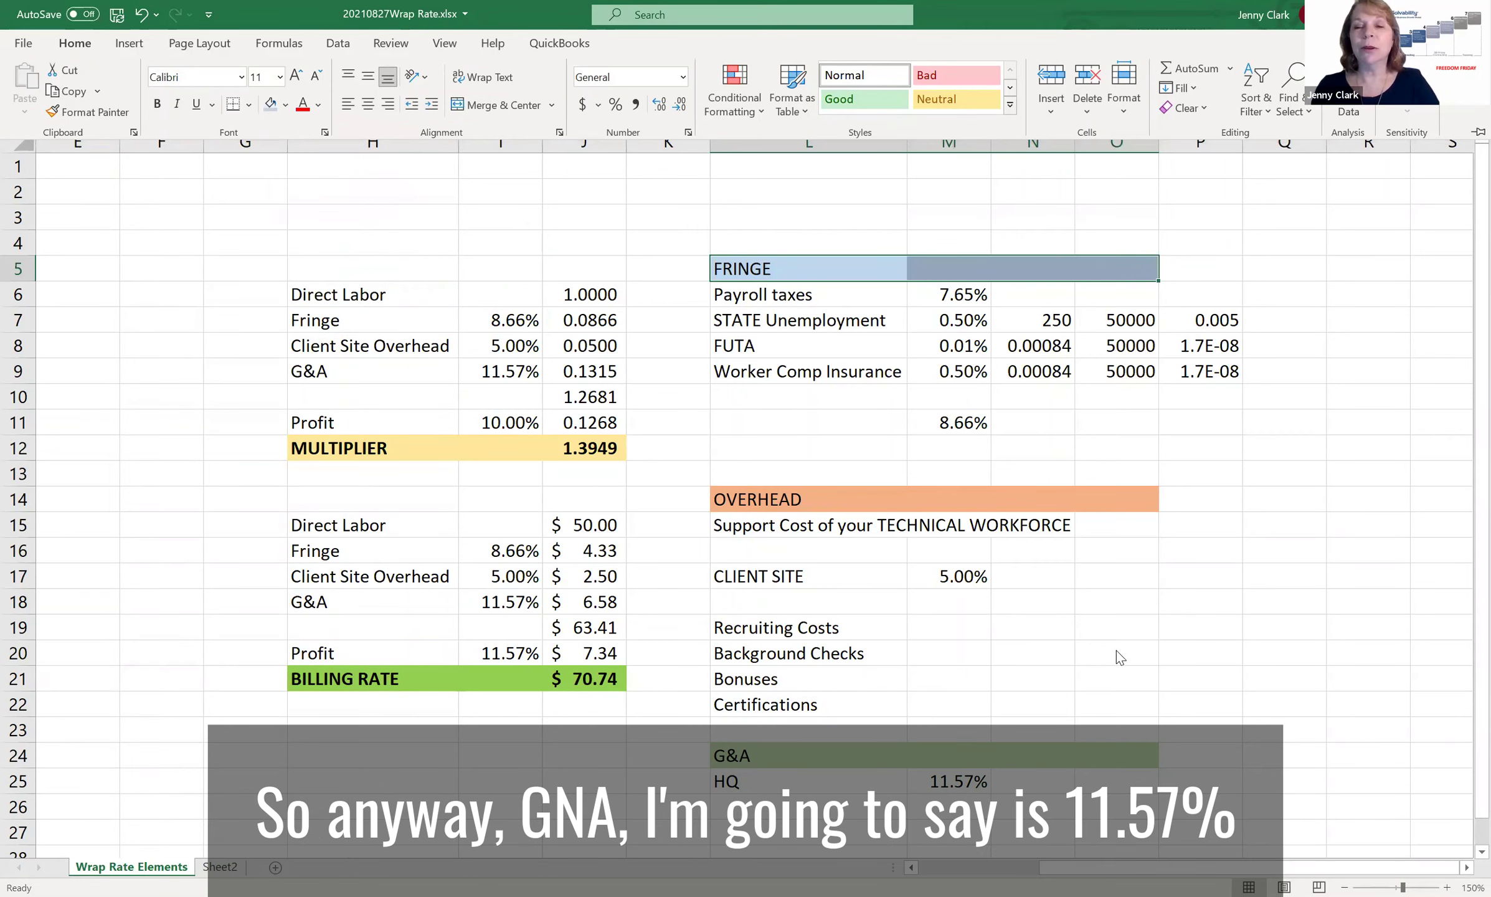
Set the multiplier's Profit percentage in I11 to 12%.
click(962, 784)
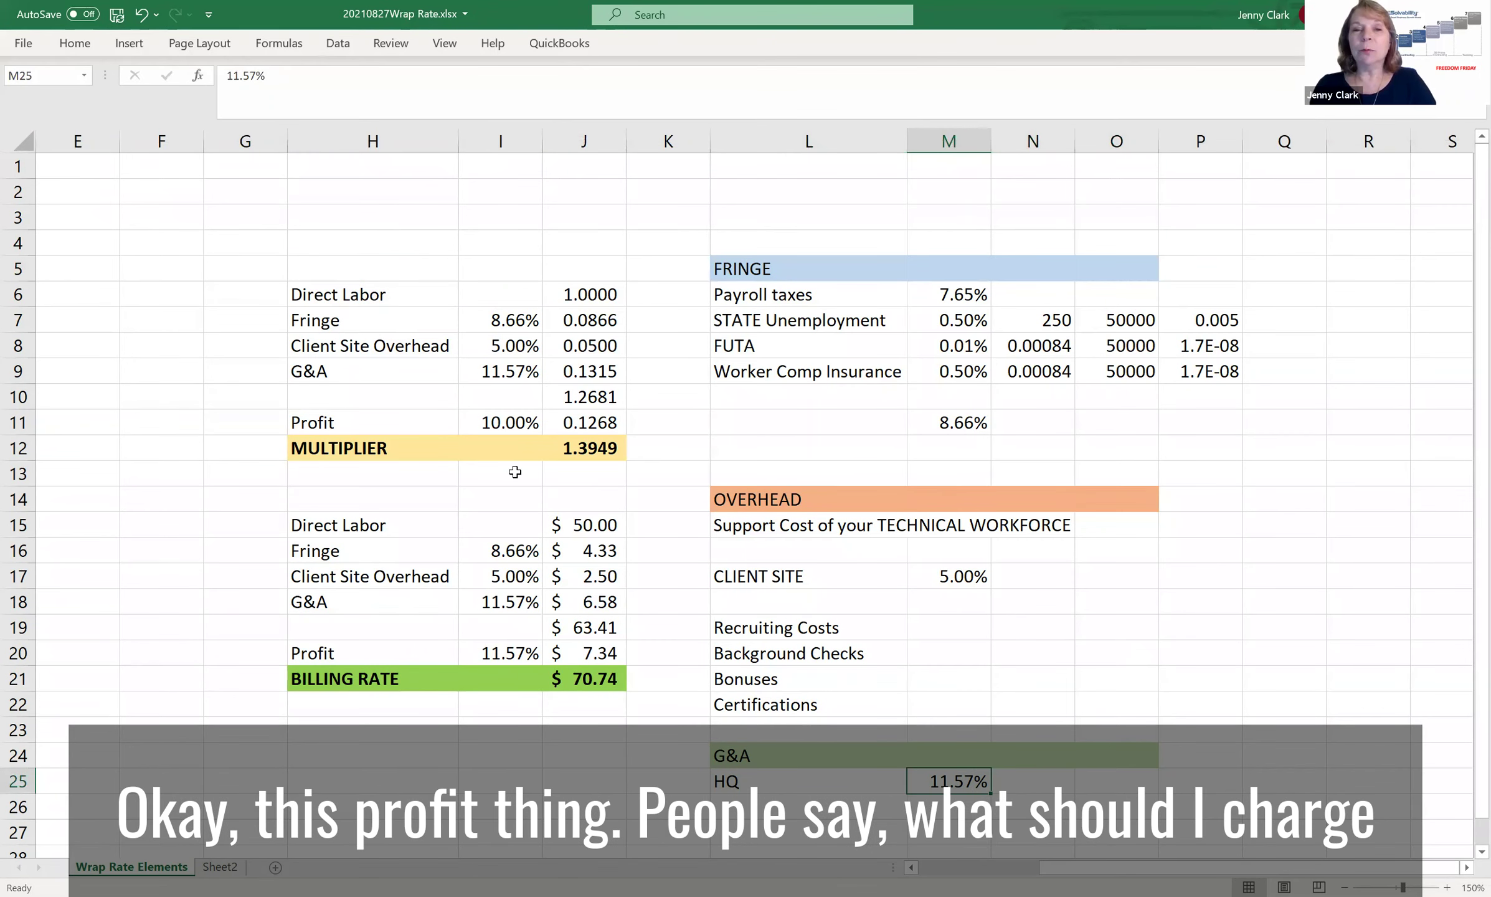
click(506, 422)
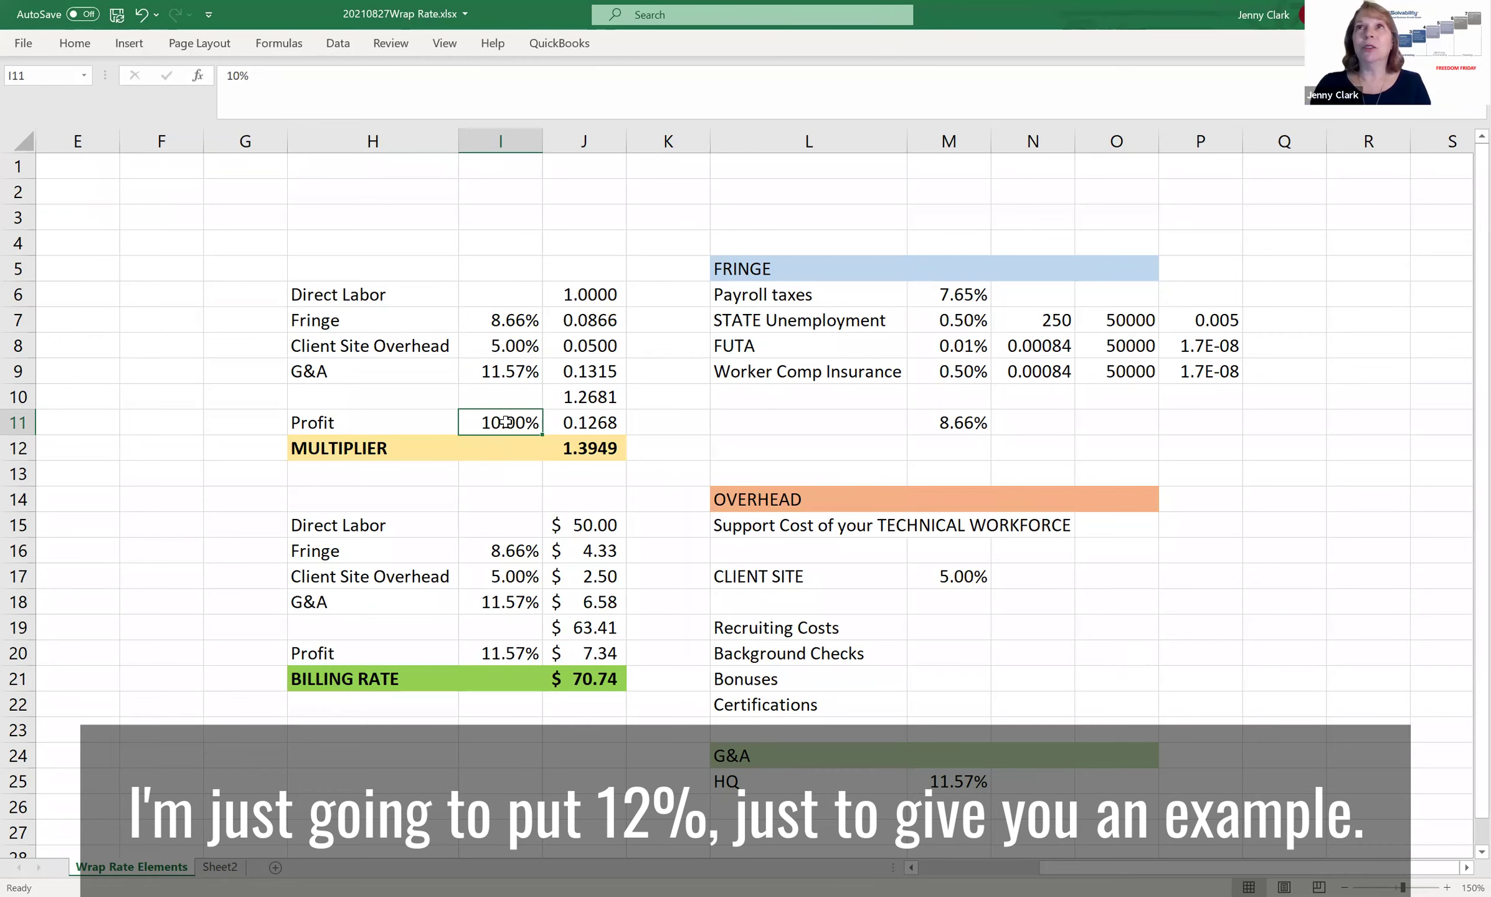
text(12)
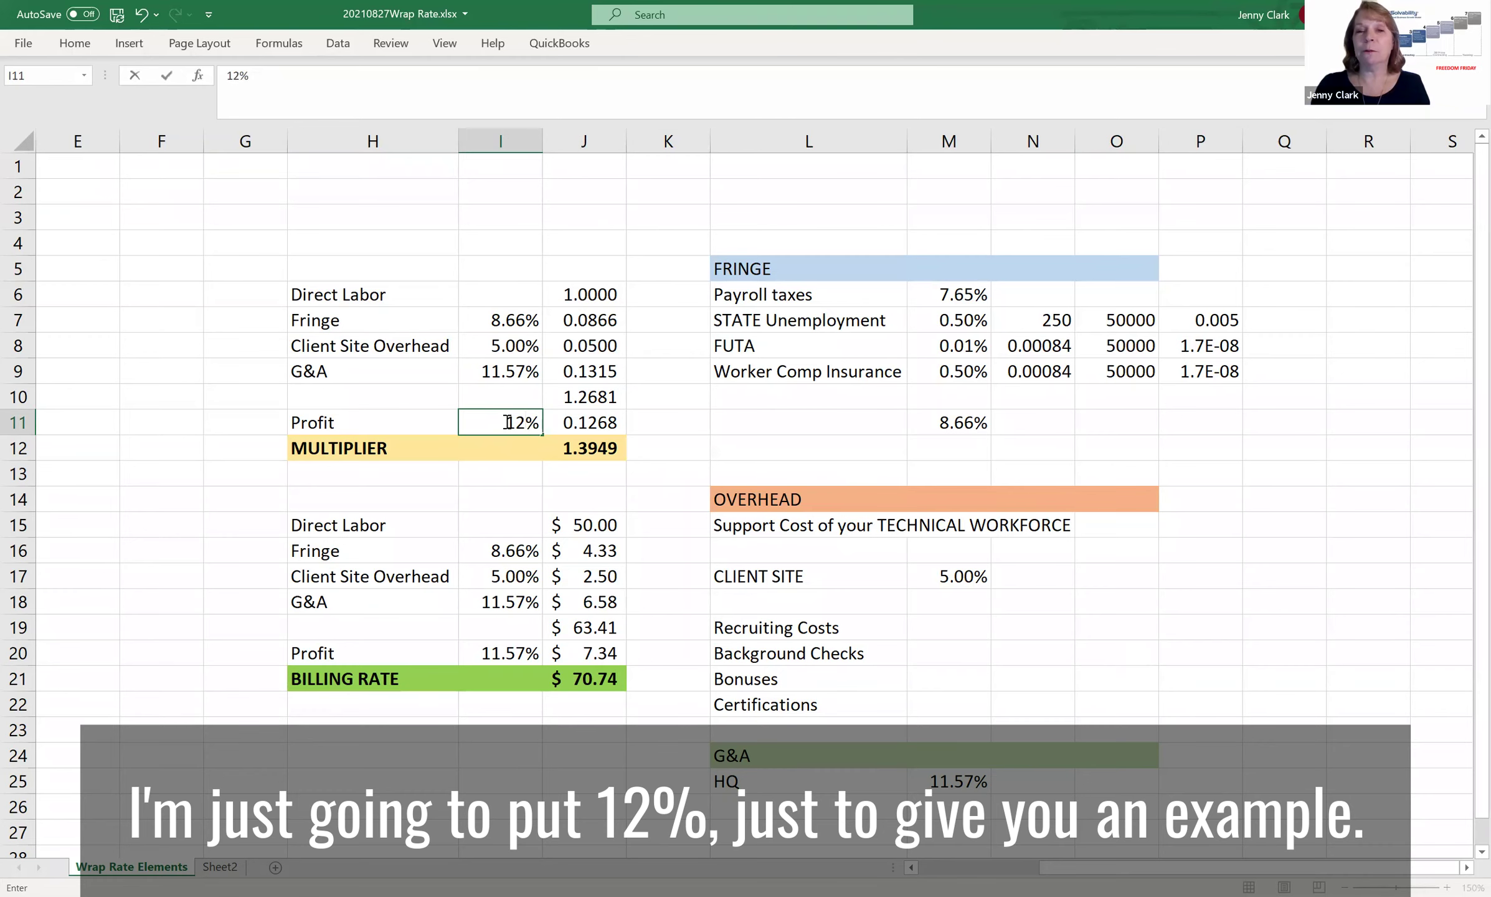
key(Return)
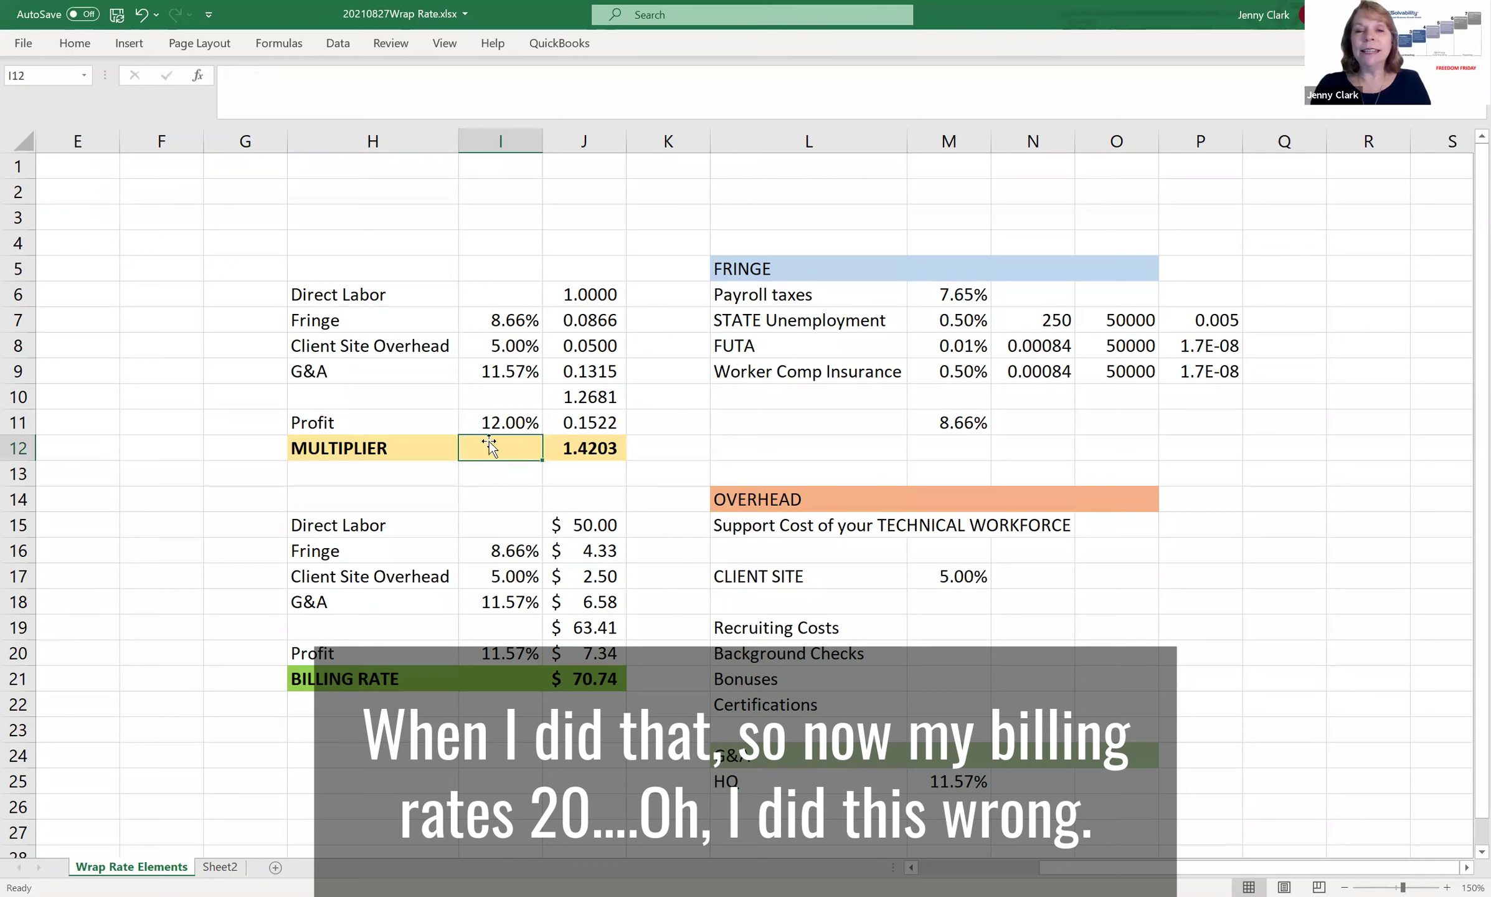
Link the billing rate's Profit percentage in I20 to the multiplier's Profit percentage in I11.
click(583, 685)
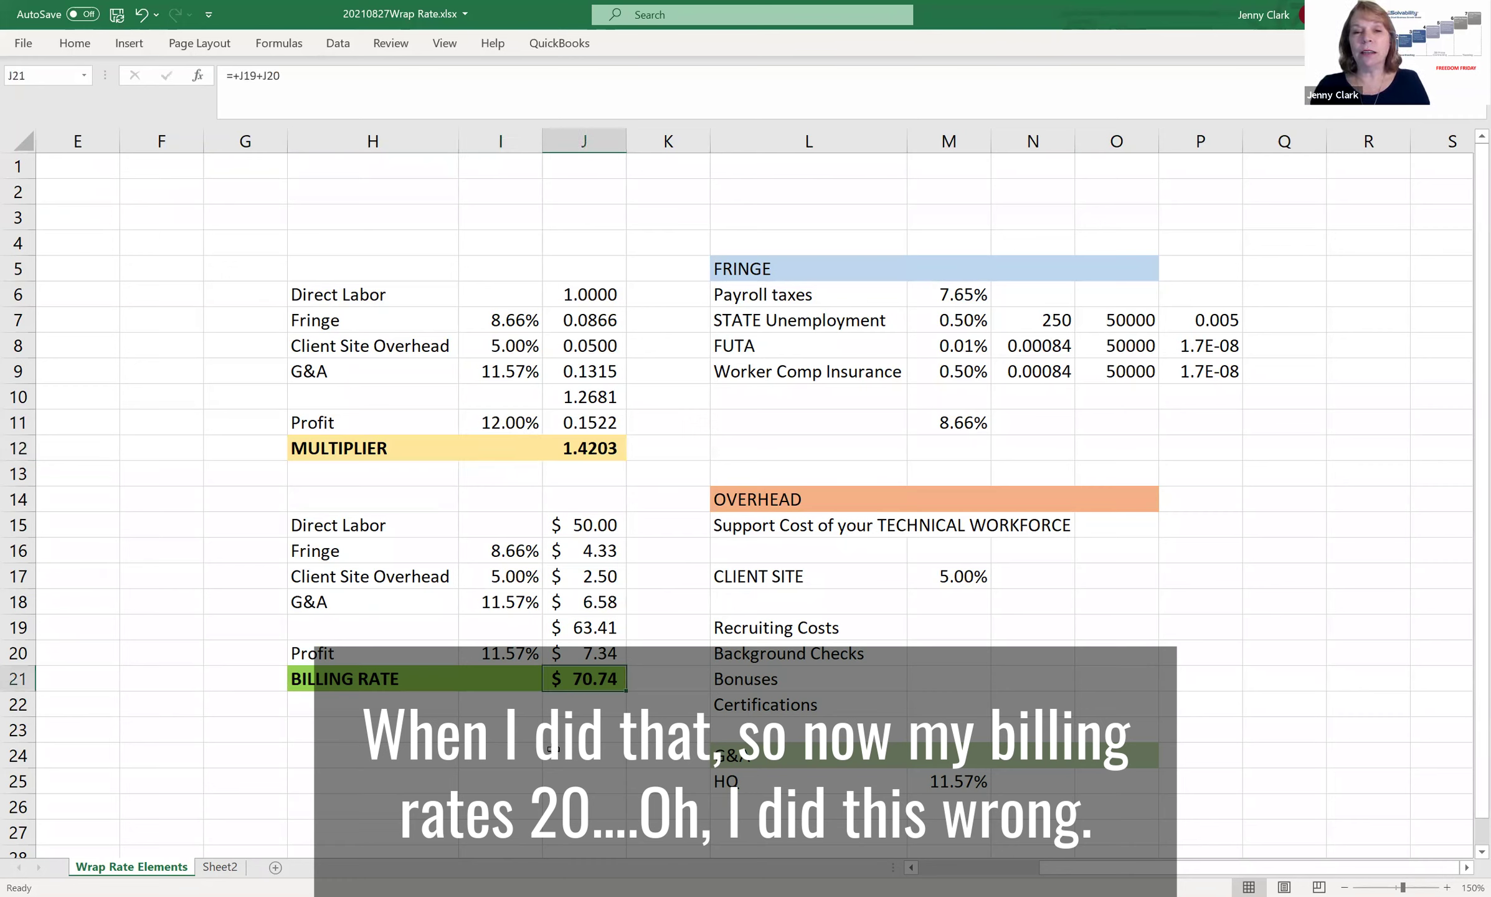
click(489, 651)
text(+)
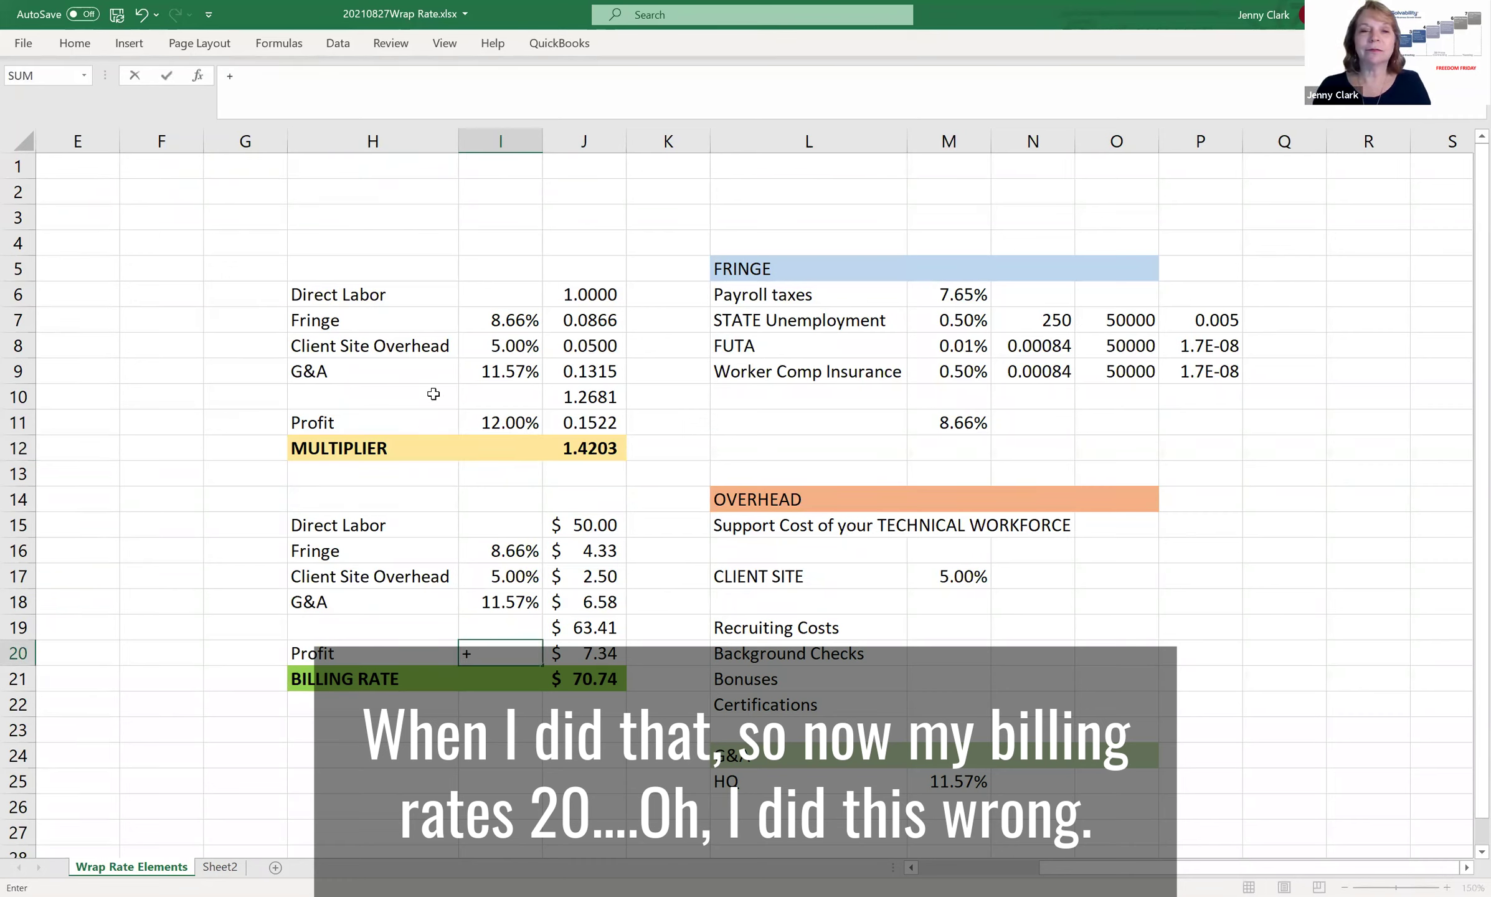
click(498, 423)
key(Return)
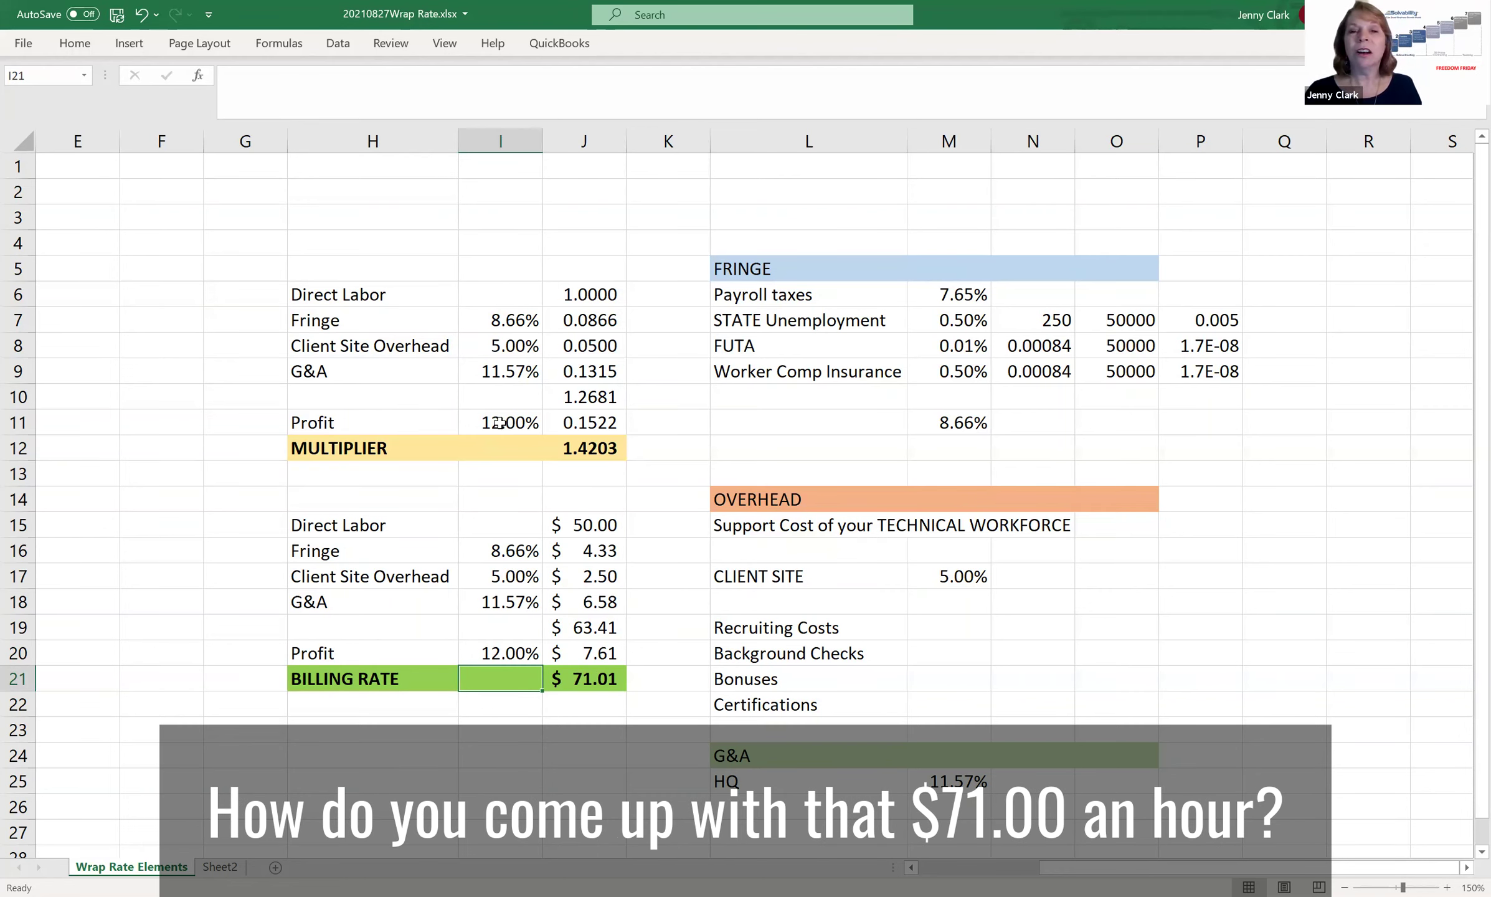
Try 1 as the billing rate's Direct Labor amount in J15 and restore it to 50.
click(583, 524)
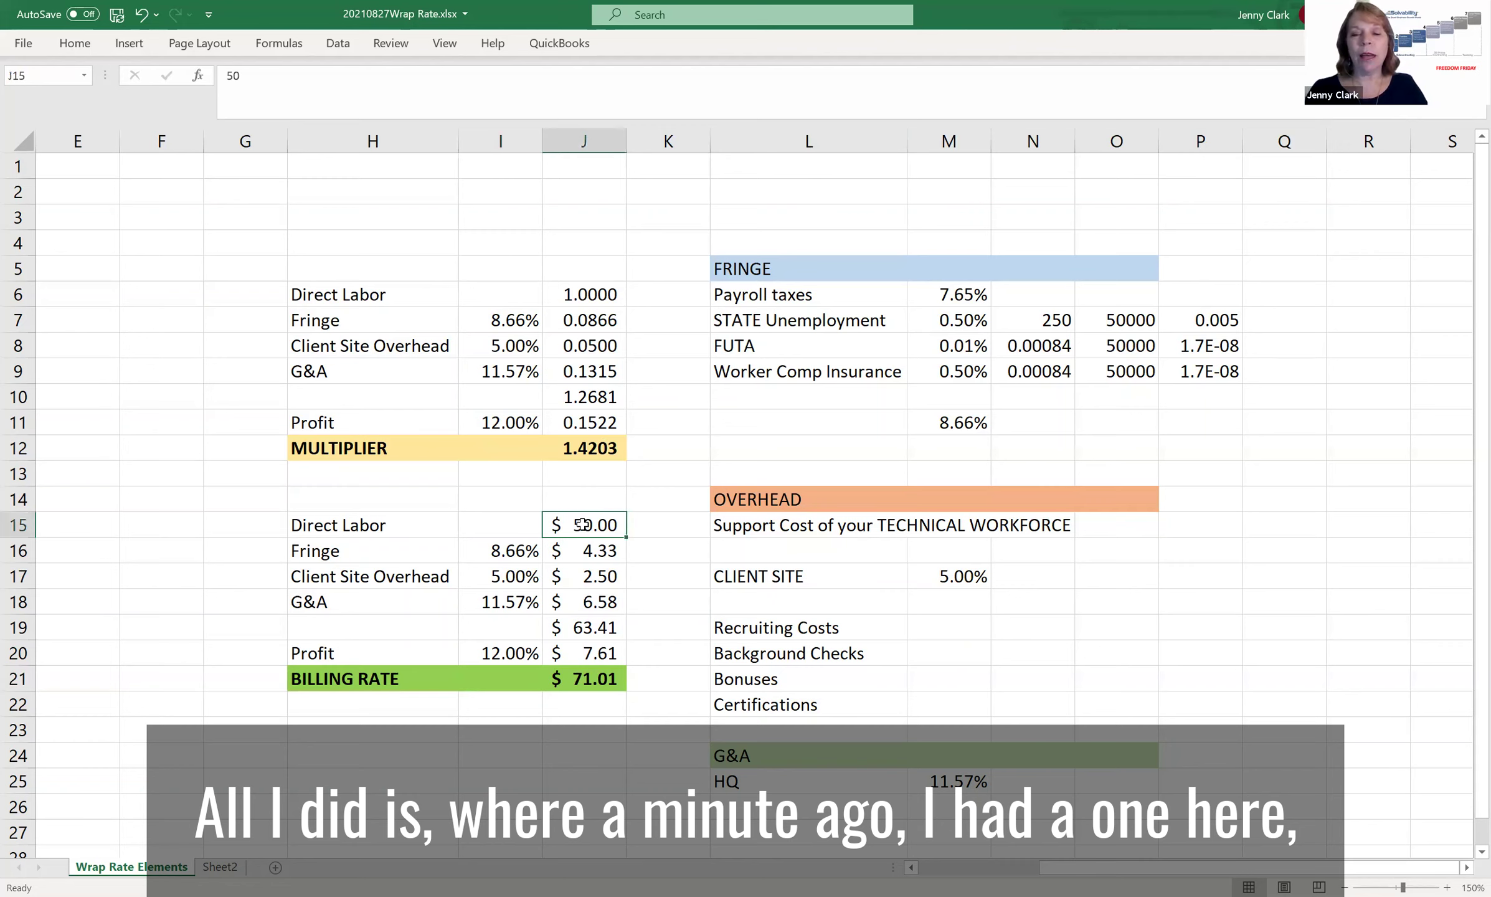
text(1)
key(Return)
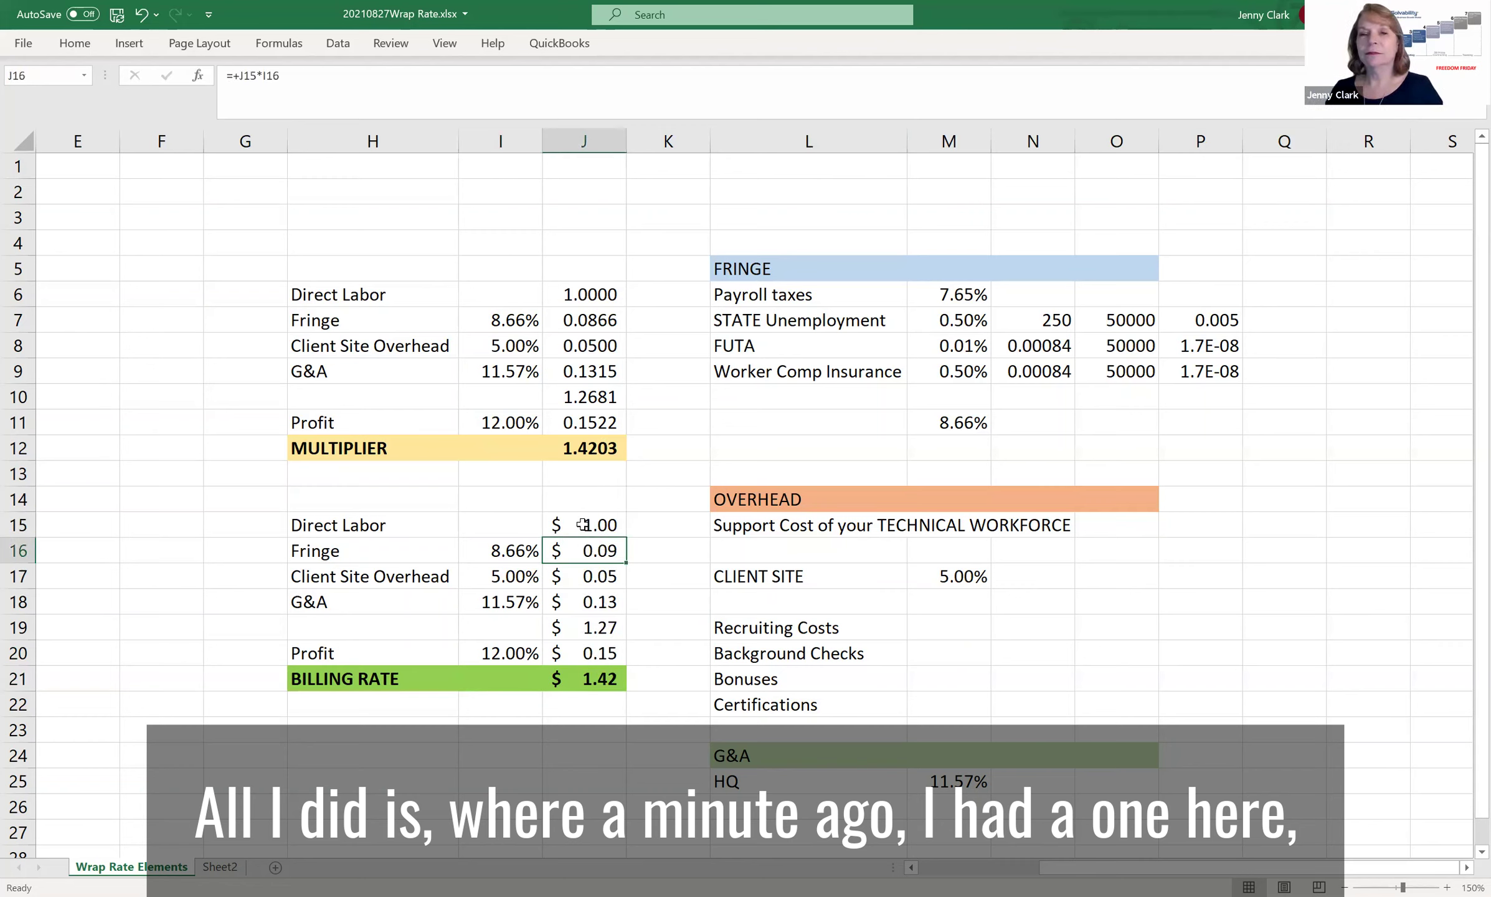
click(591, 526)
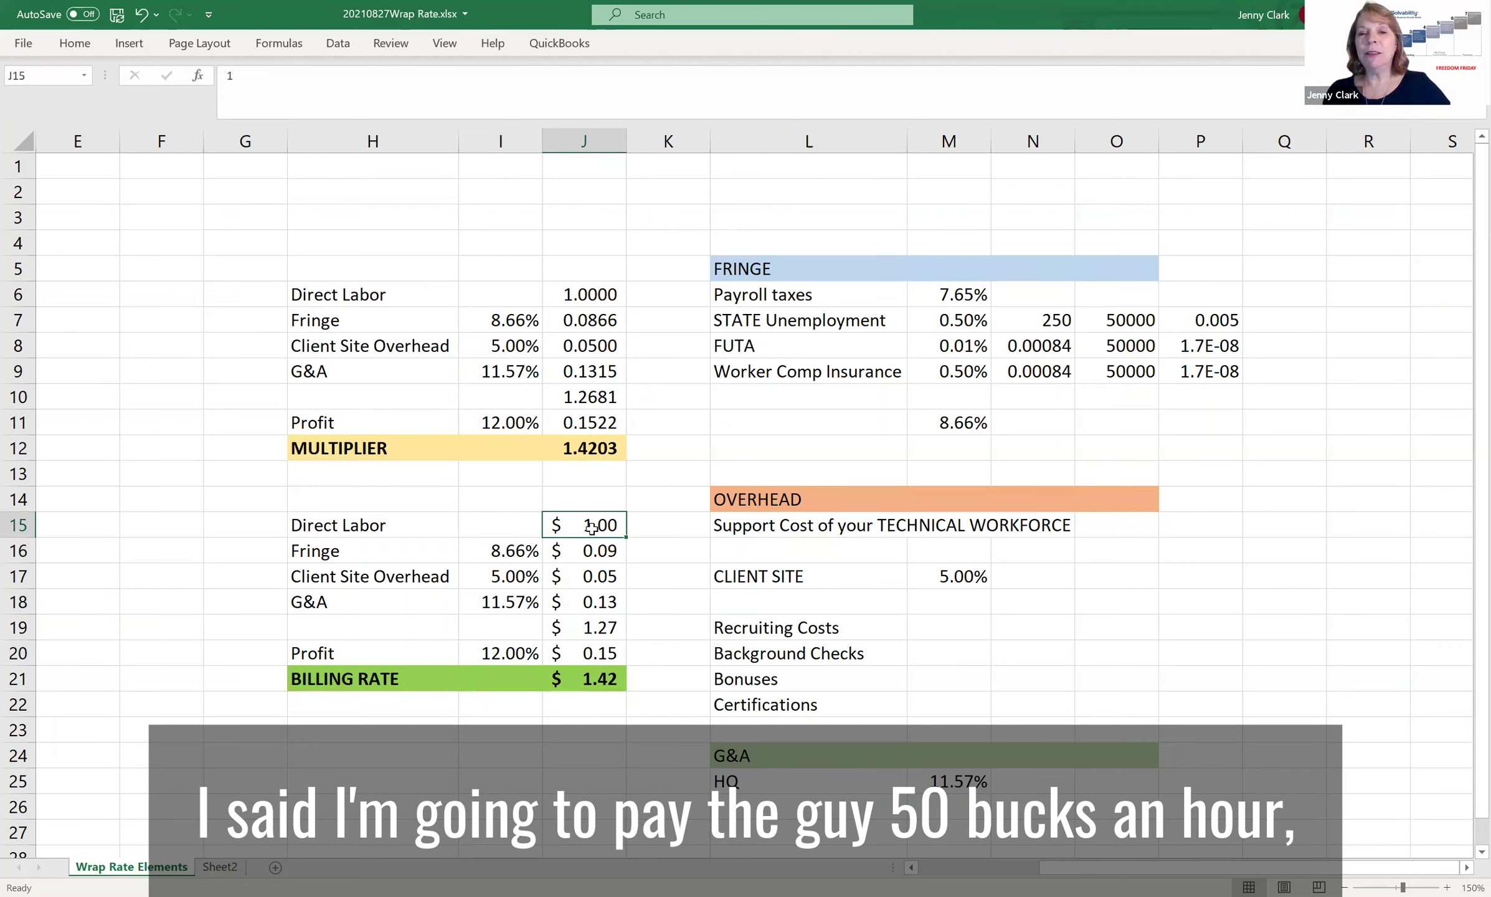
text(50)
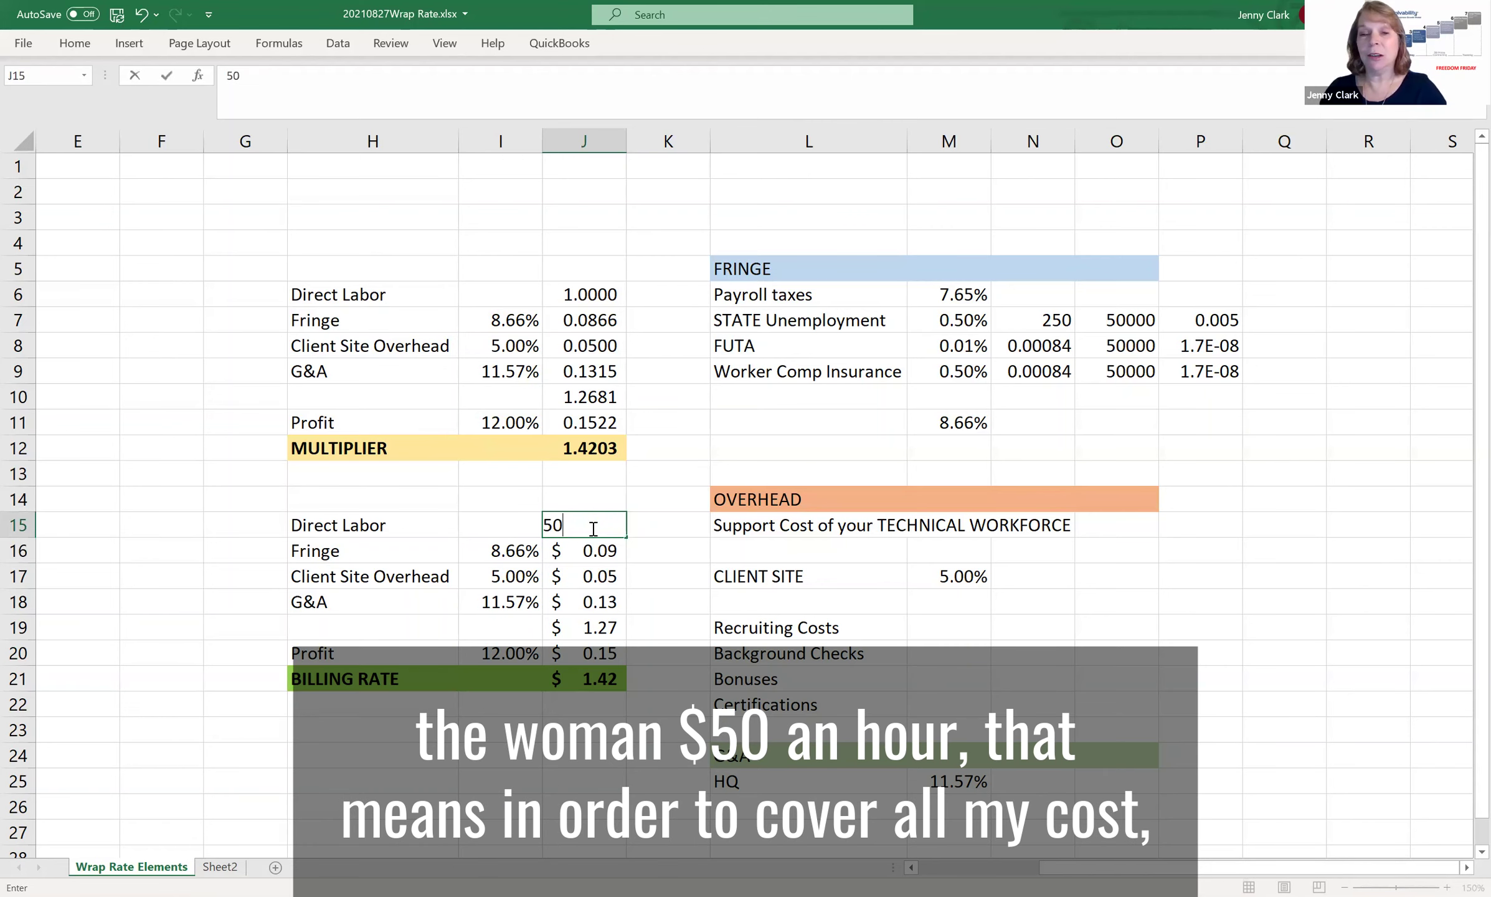
key(Return)
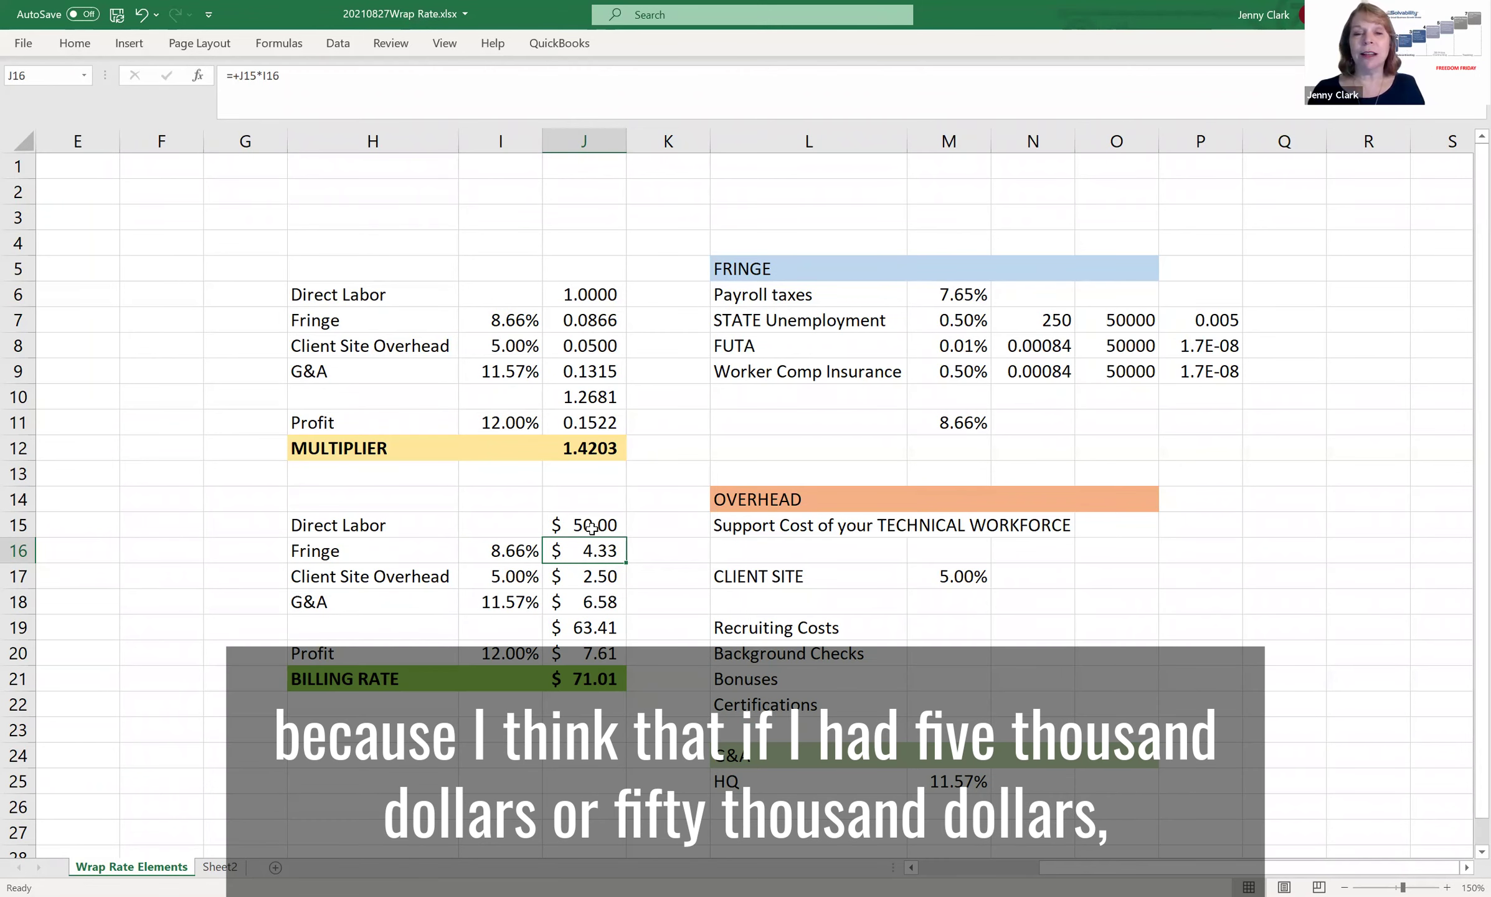
Set the billing rate's Direct Labor amount in J15 to an annual salary of 50,000.
click(659, 579)
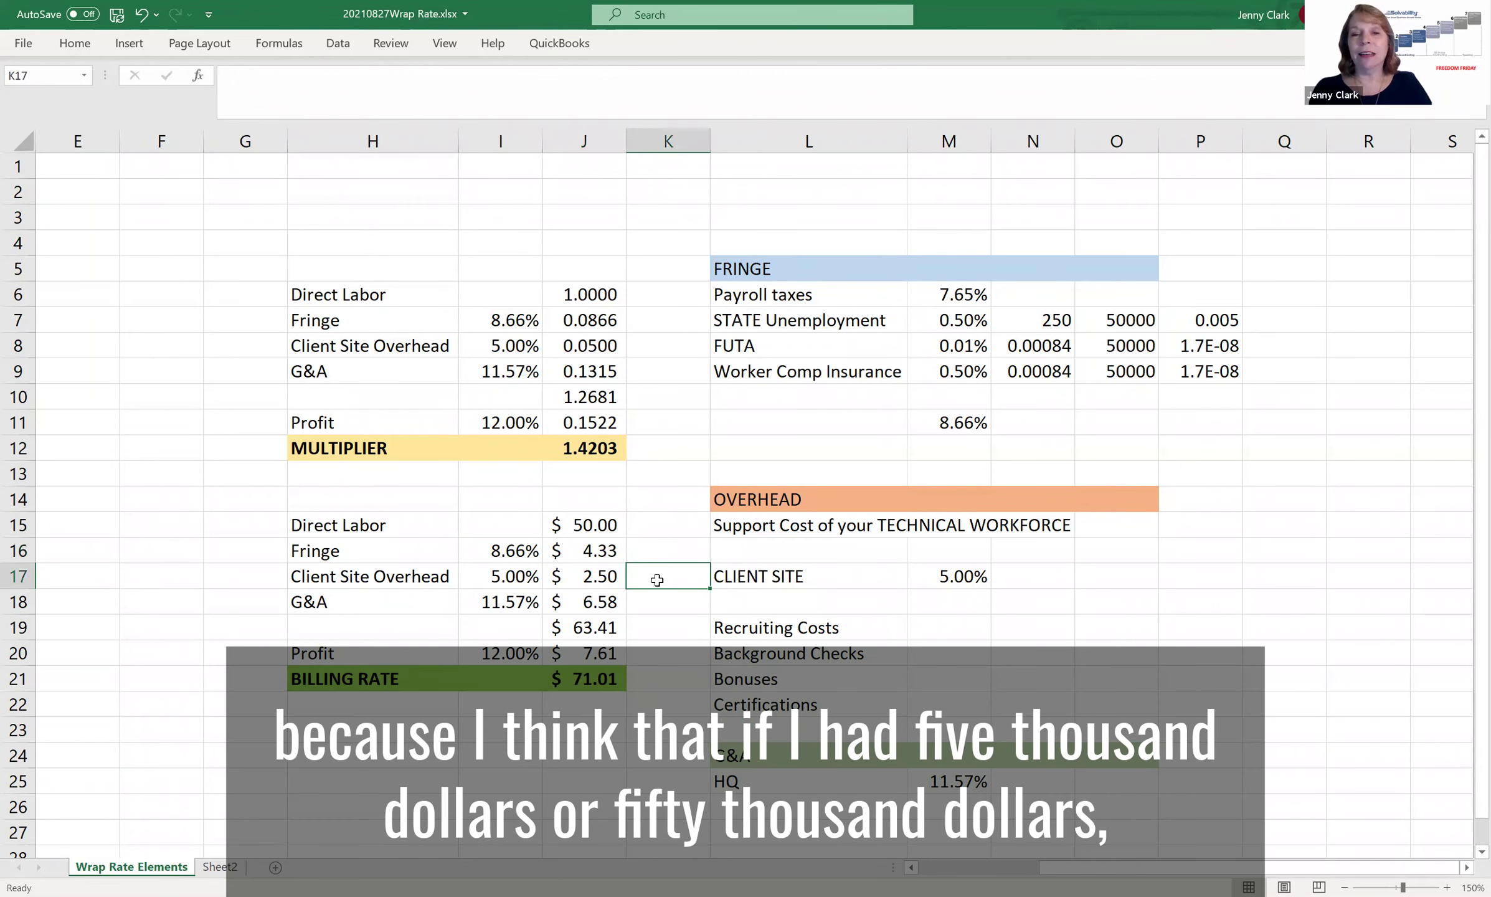
click(587, 526)
text(5)
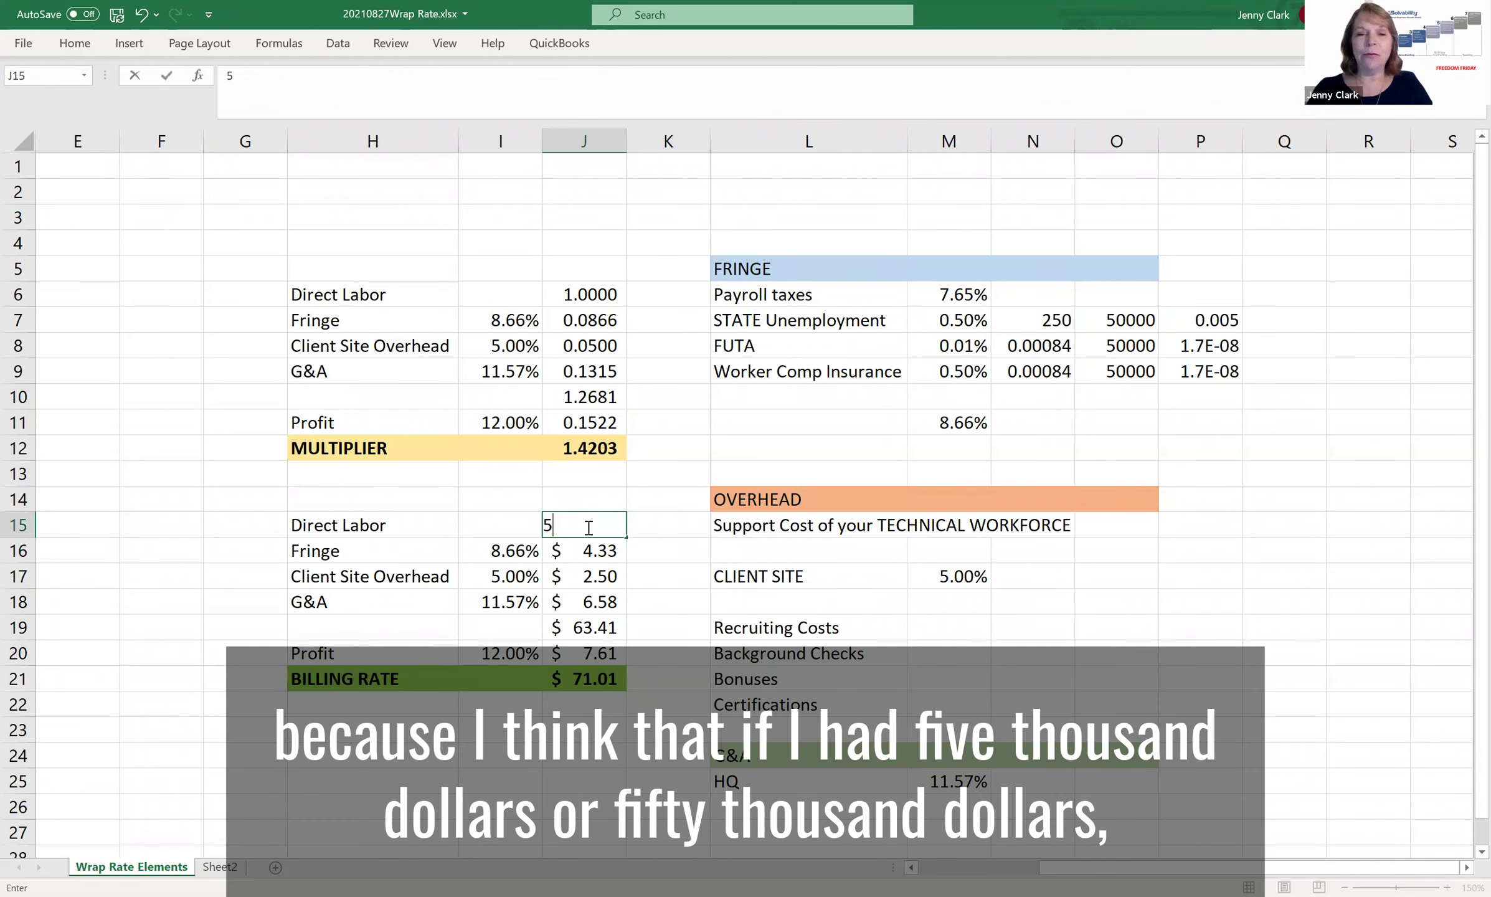
text(0,000000)
key(Return)
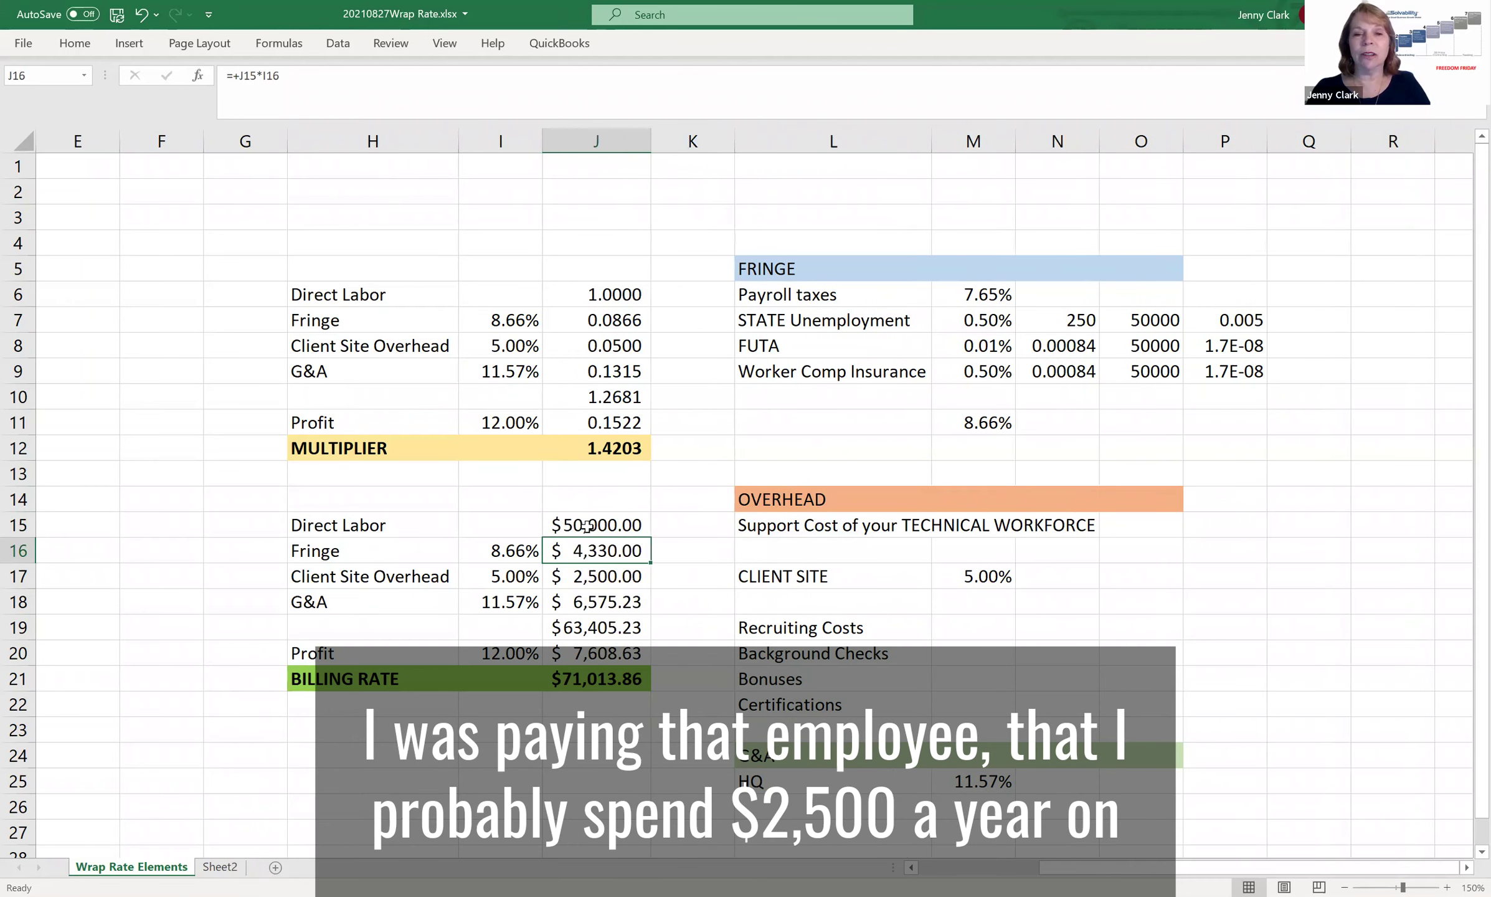
Set the CLIENT SITE overhead percentage in M17 to 2%.
key(Return)
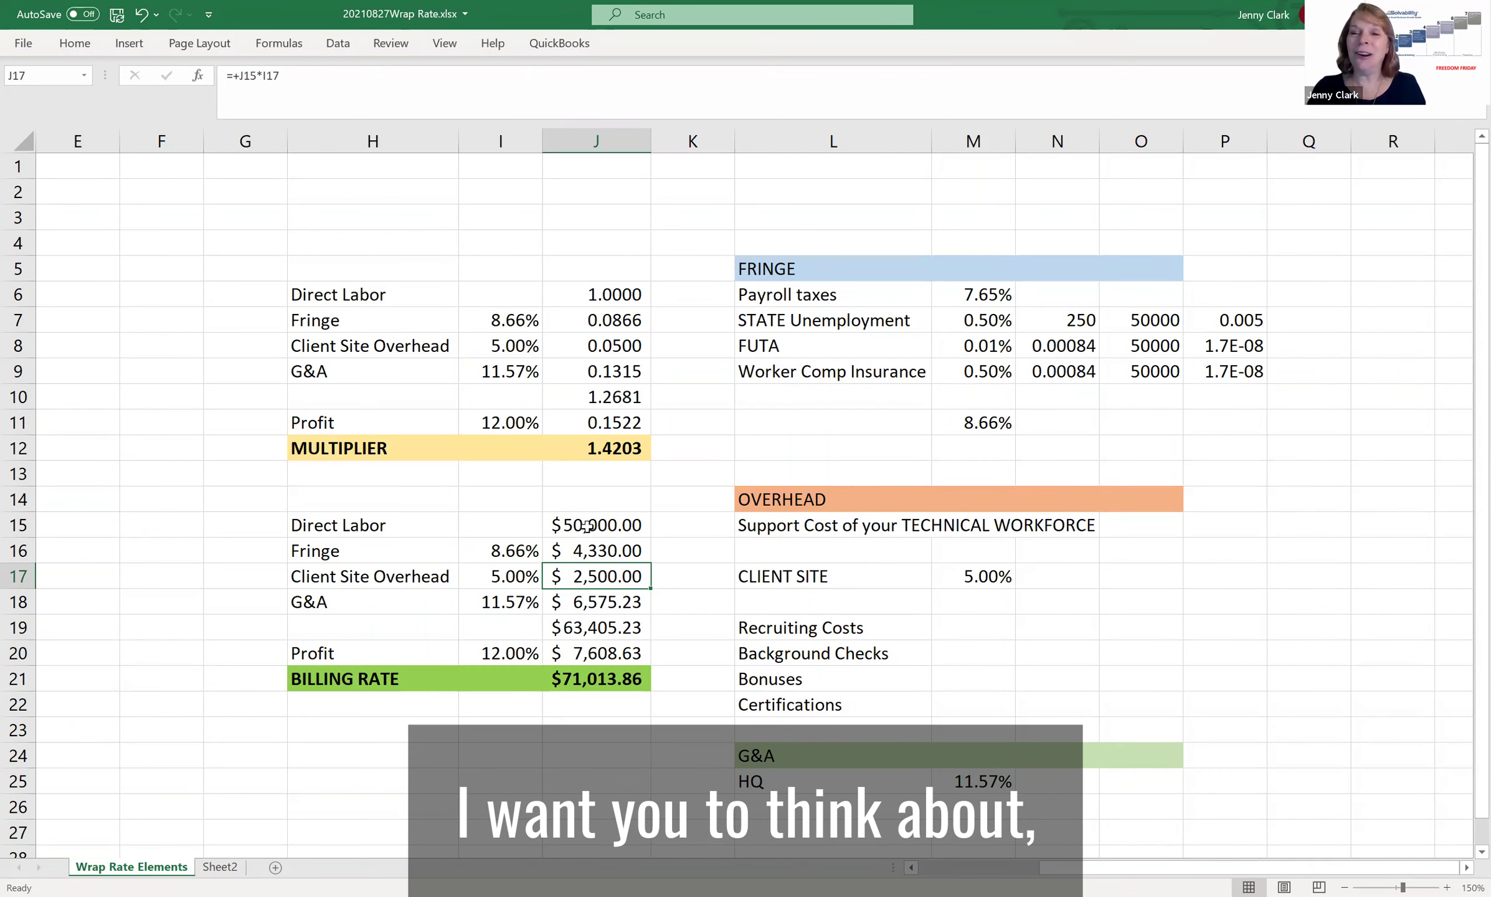
key(Right)
key(Right)
key(Right)
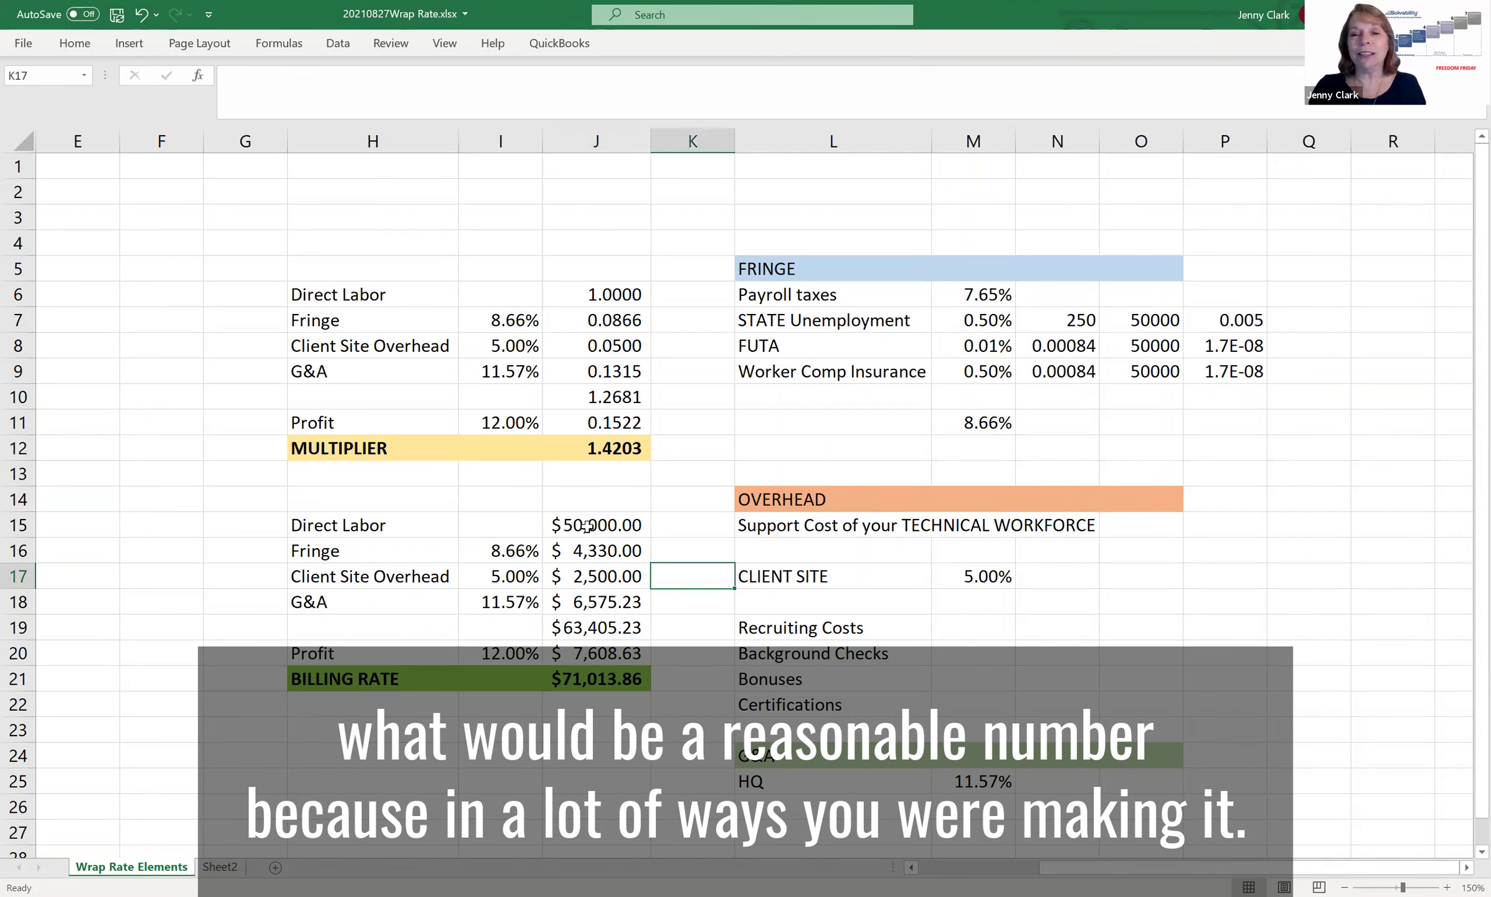
text(2)
key(Return)
key(Up)
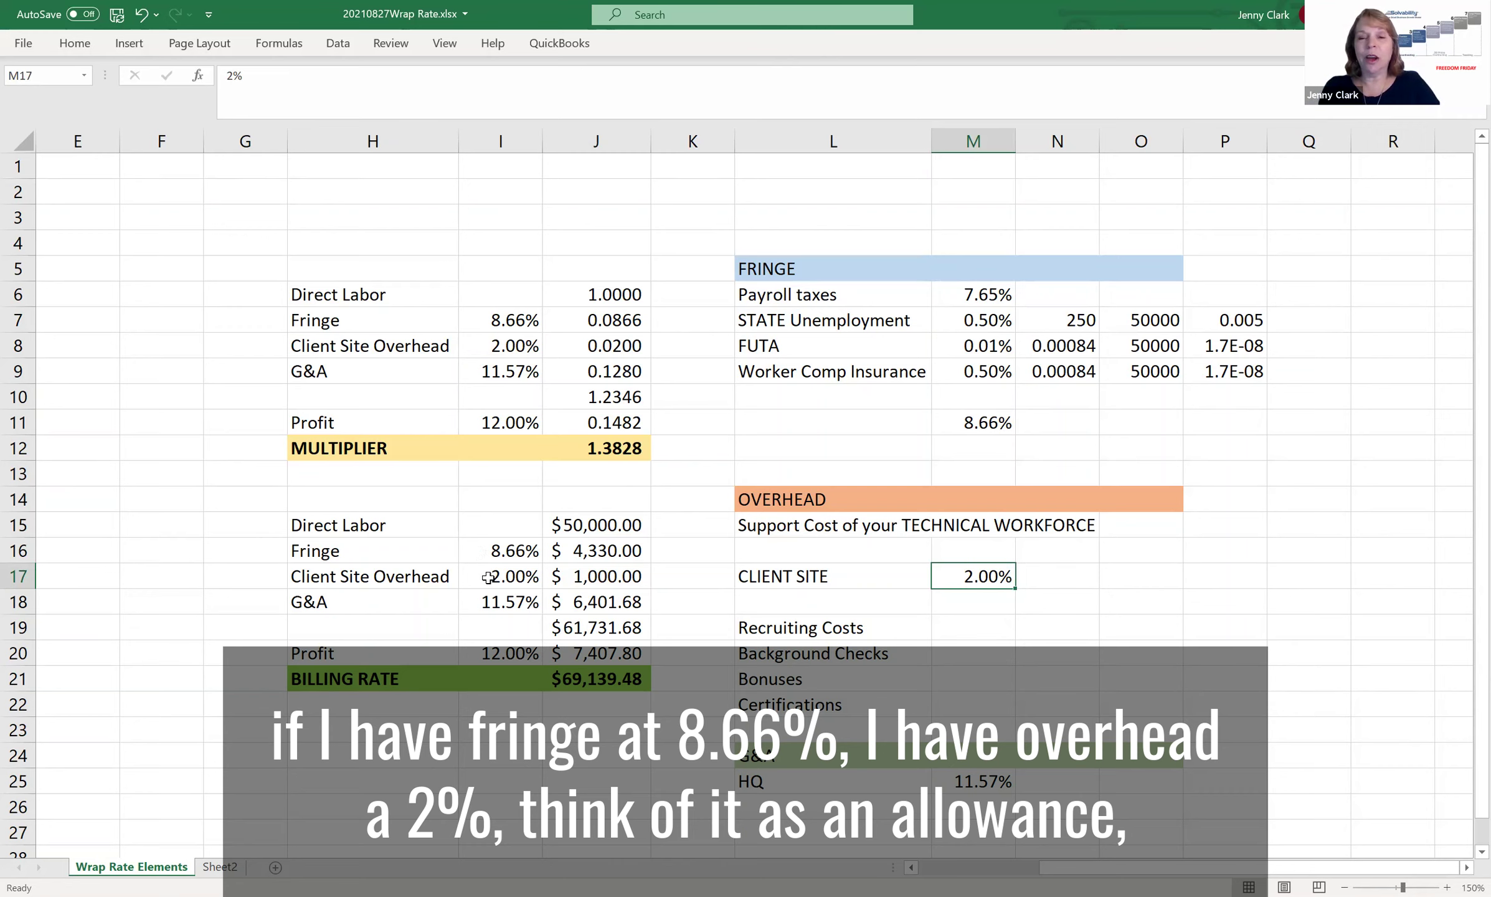
Review the overhead, G&A, profit and billing rate cells of the billing rate calculation and the labor costs in J15:J17.
click(488, 577)
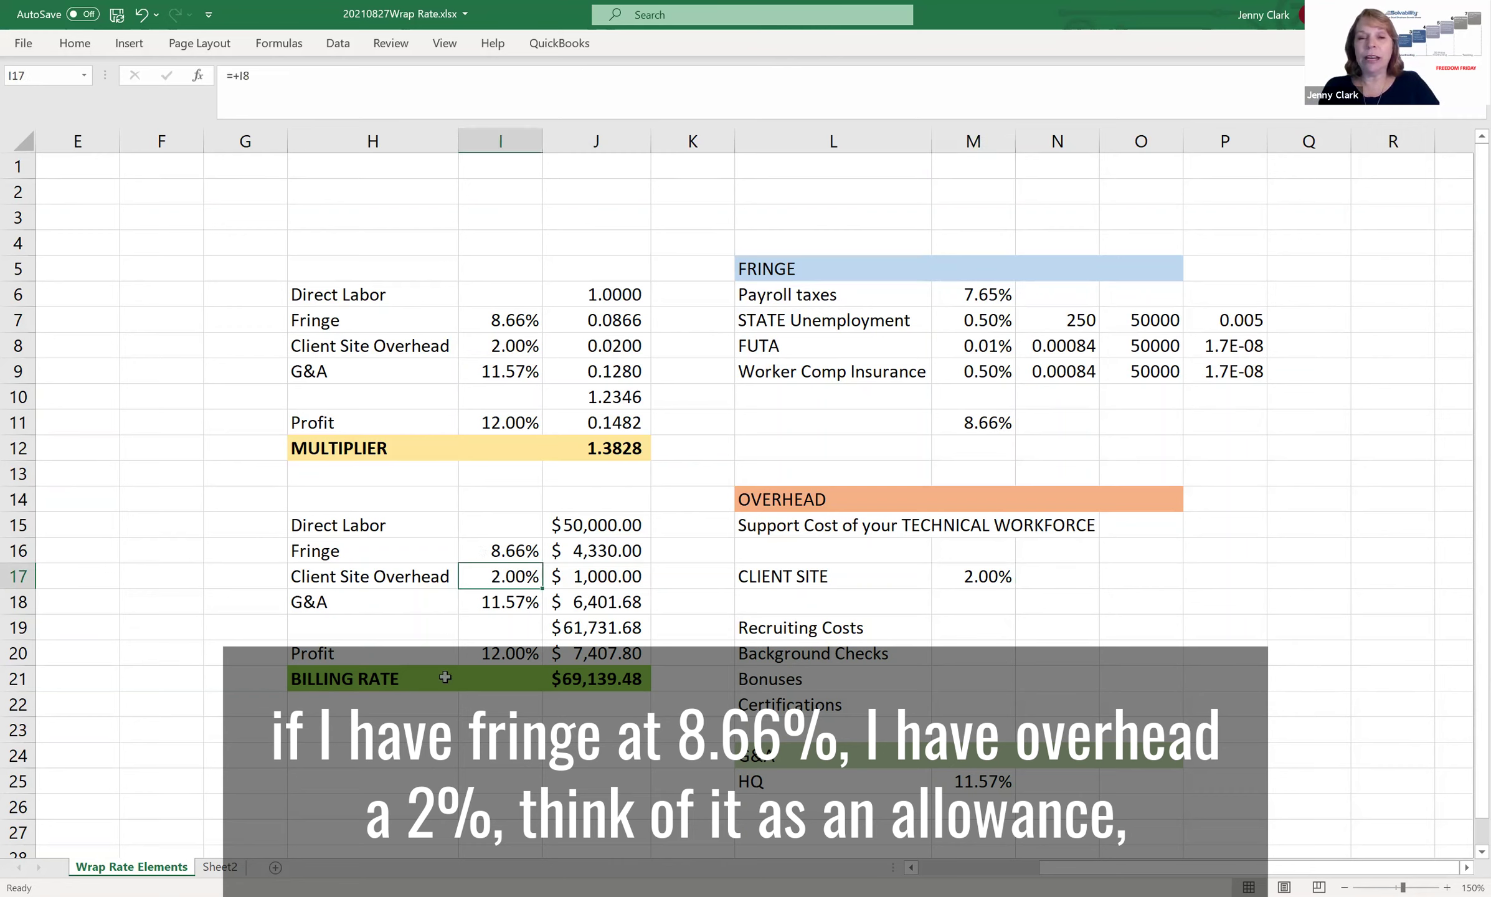
click(472, 601)
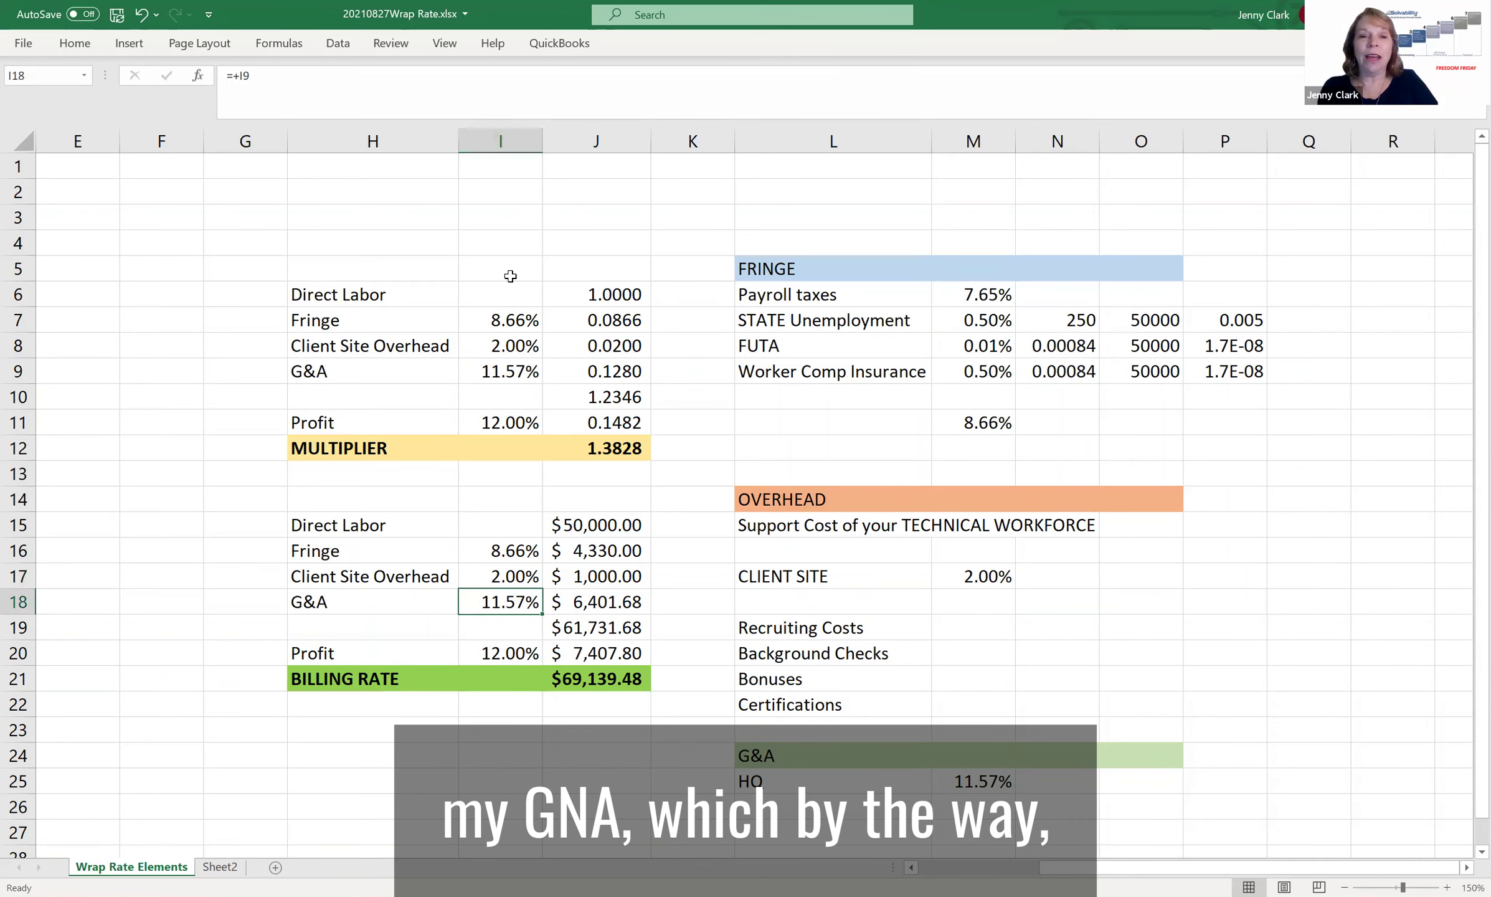
click(596, 601)
drag(584, 527, 595, 576)
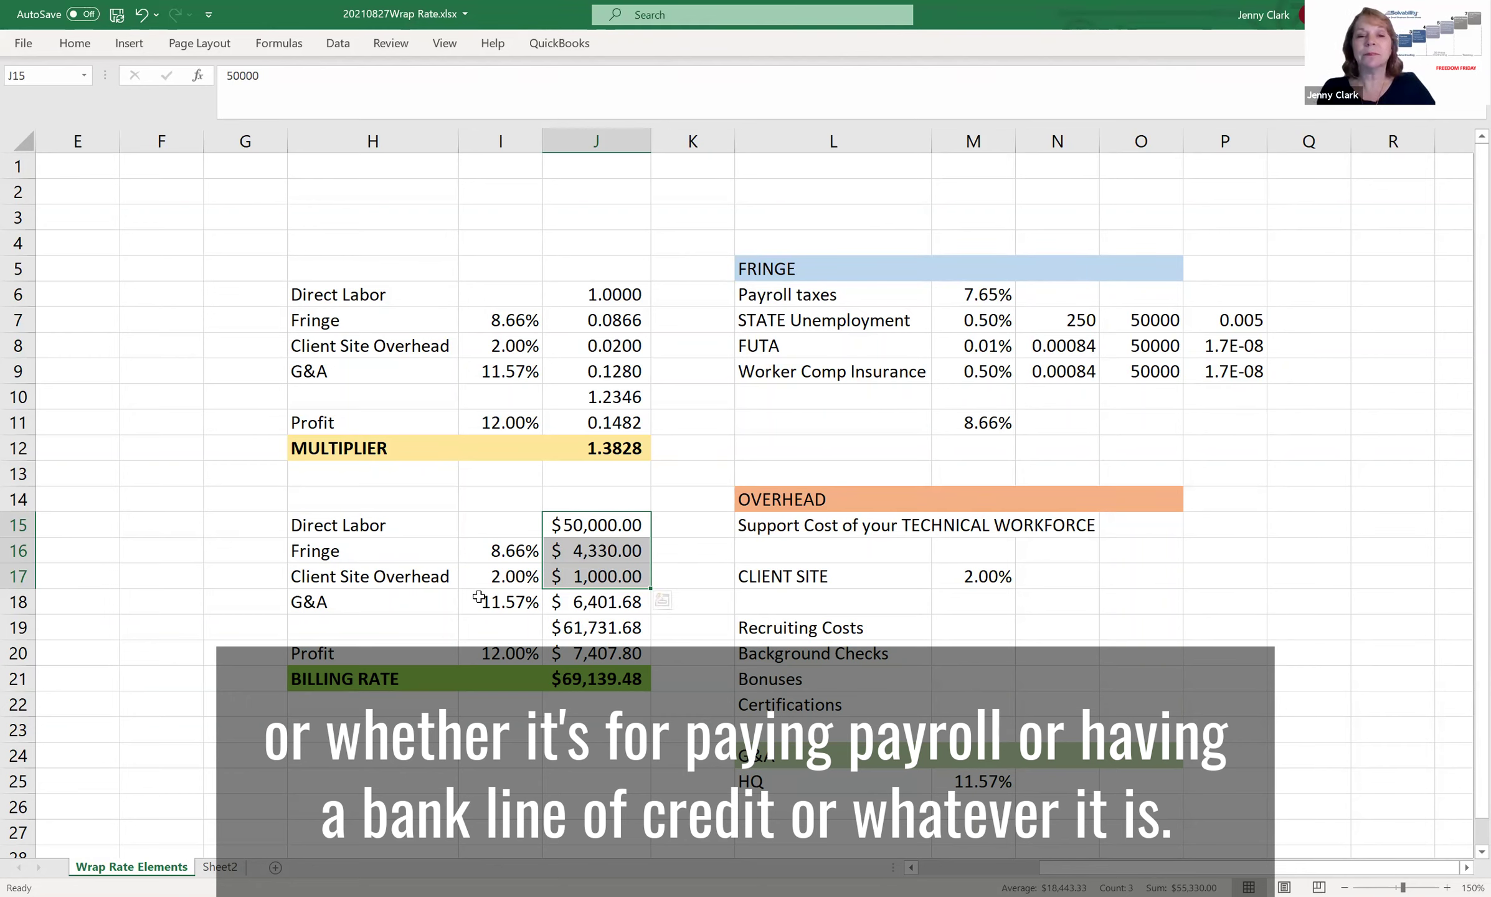
click(479, 598)
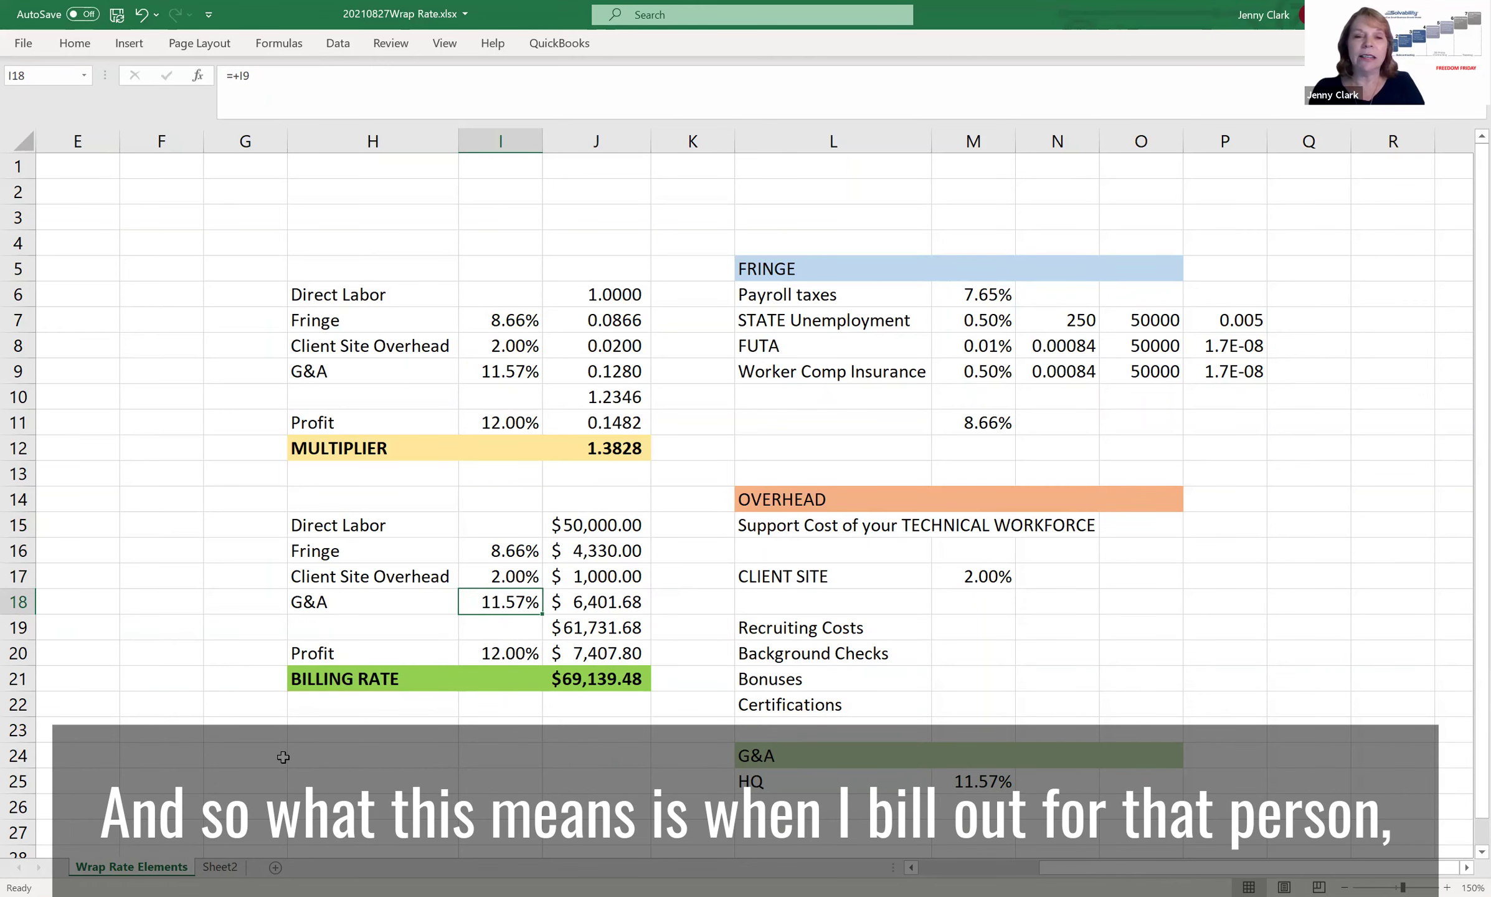
click(596, 652)
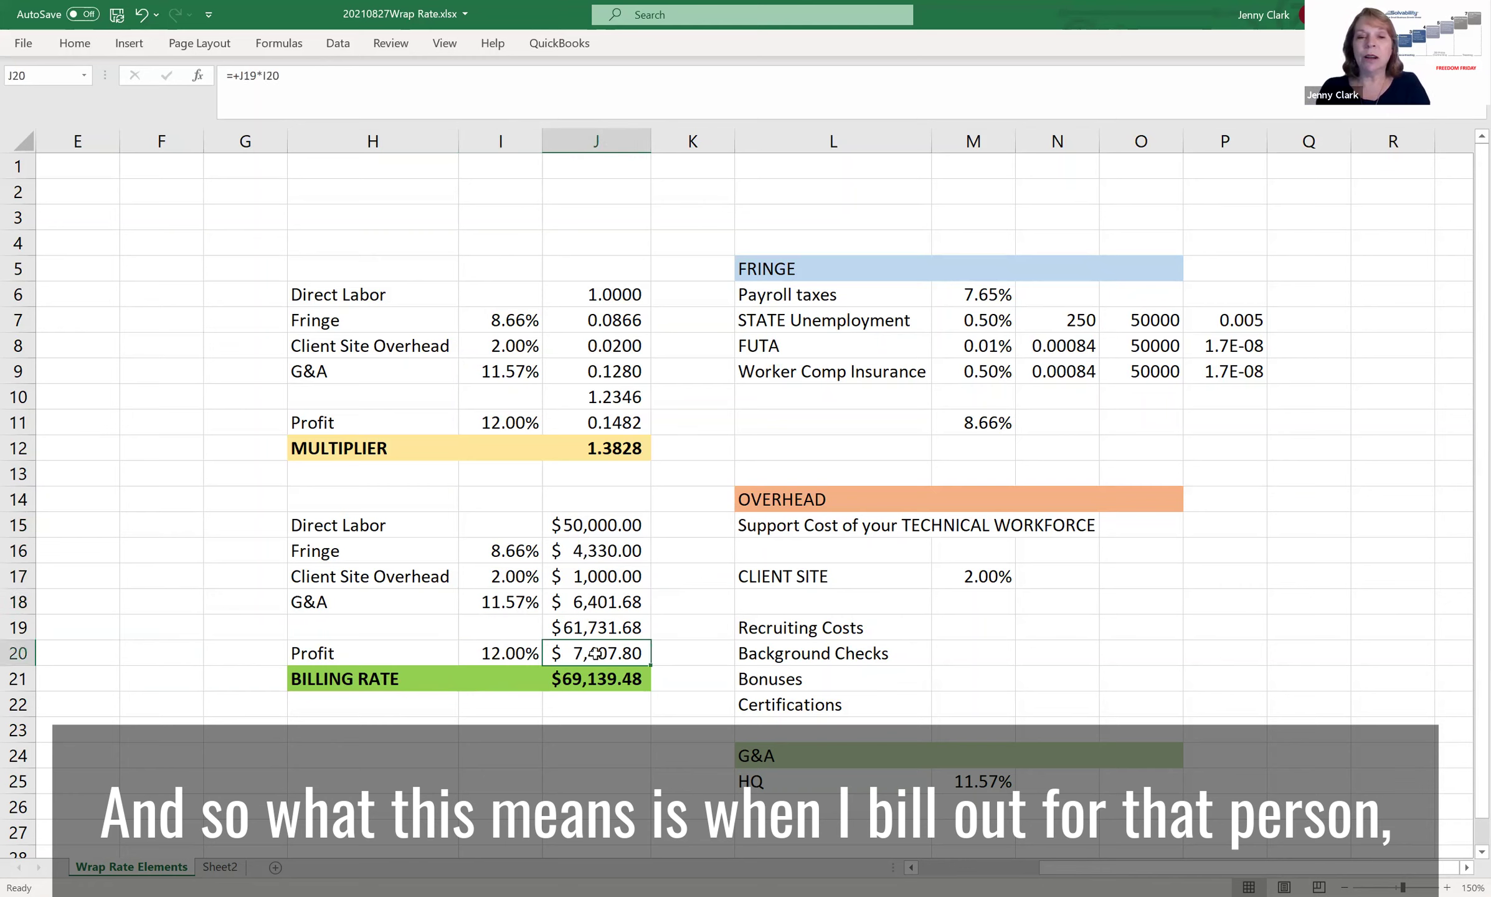
click(595, 680)
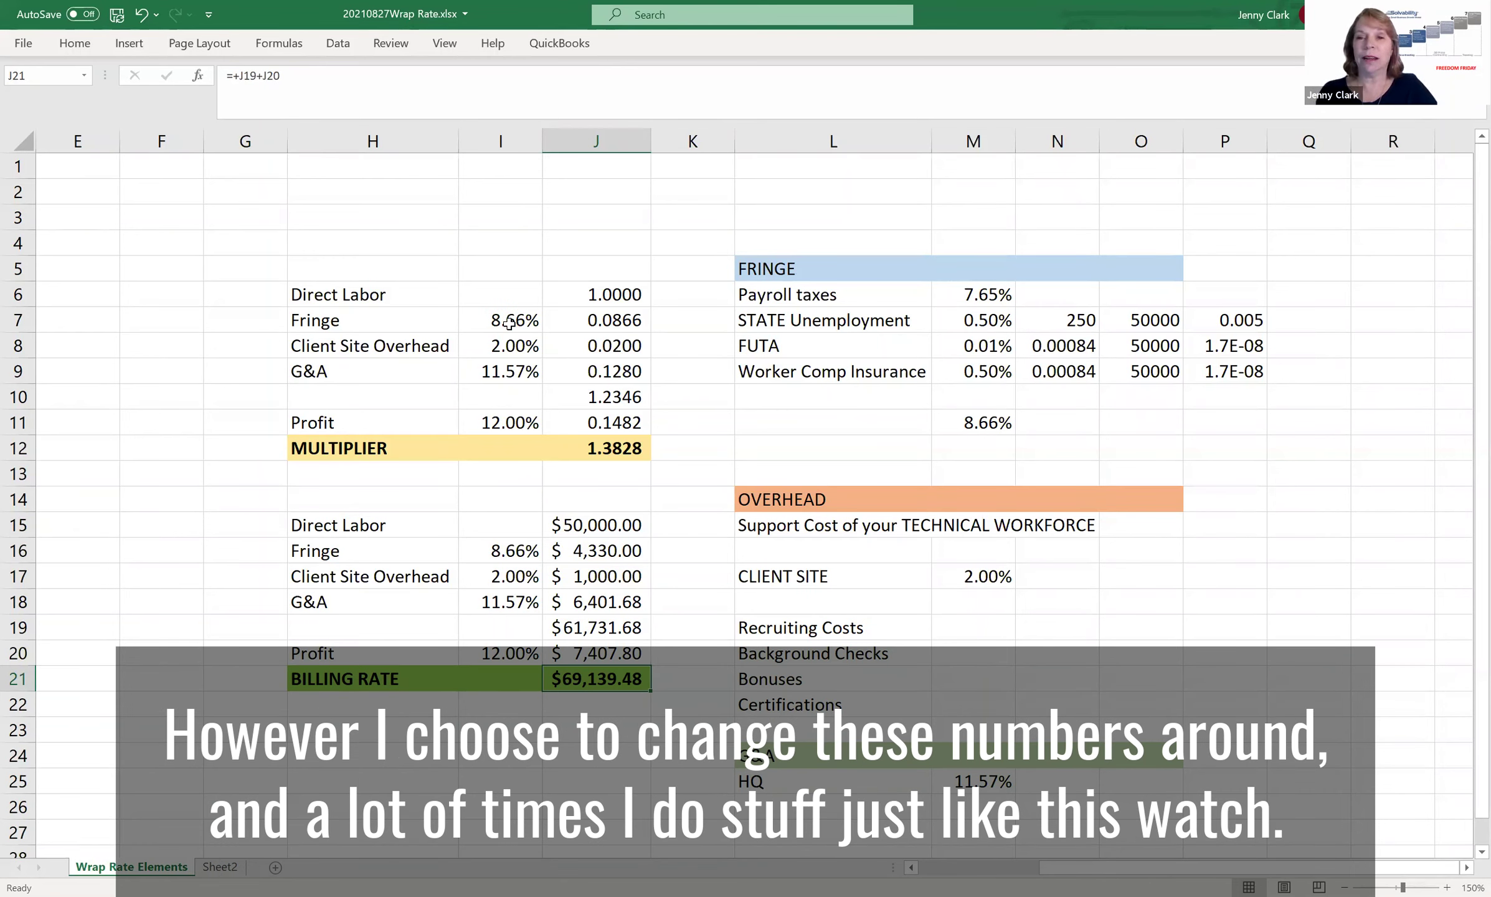
Copy the multiplier and billing rate blocks H6:J21 and paste them below, starting at H26.
drag(305, 292, 641, 677)
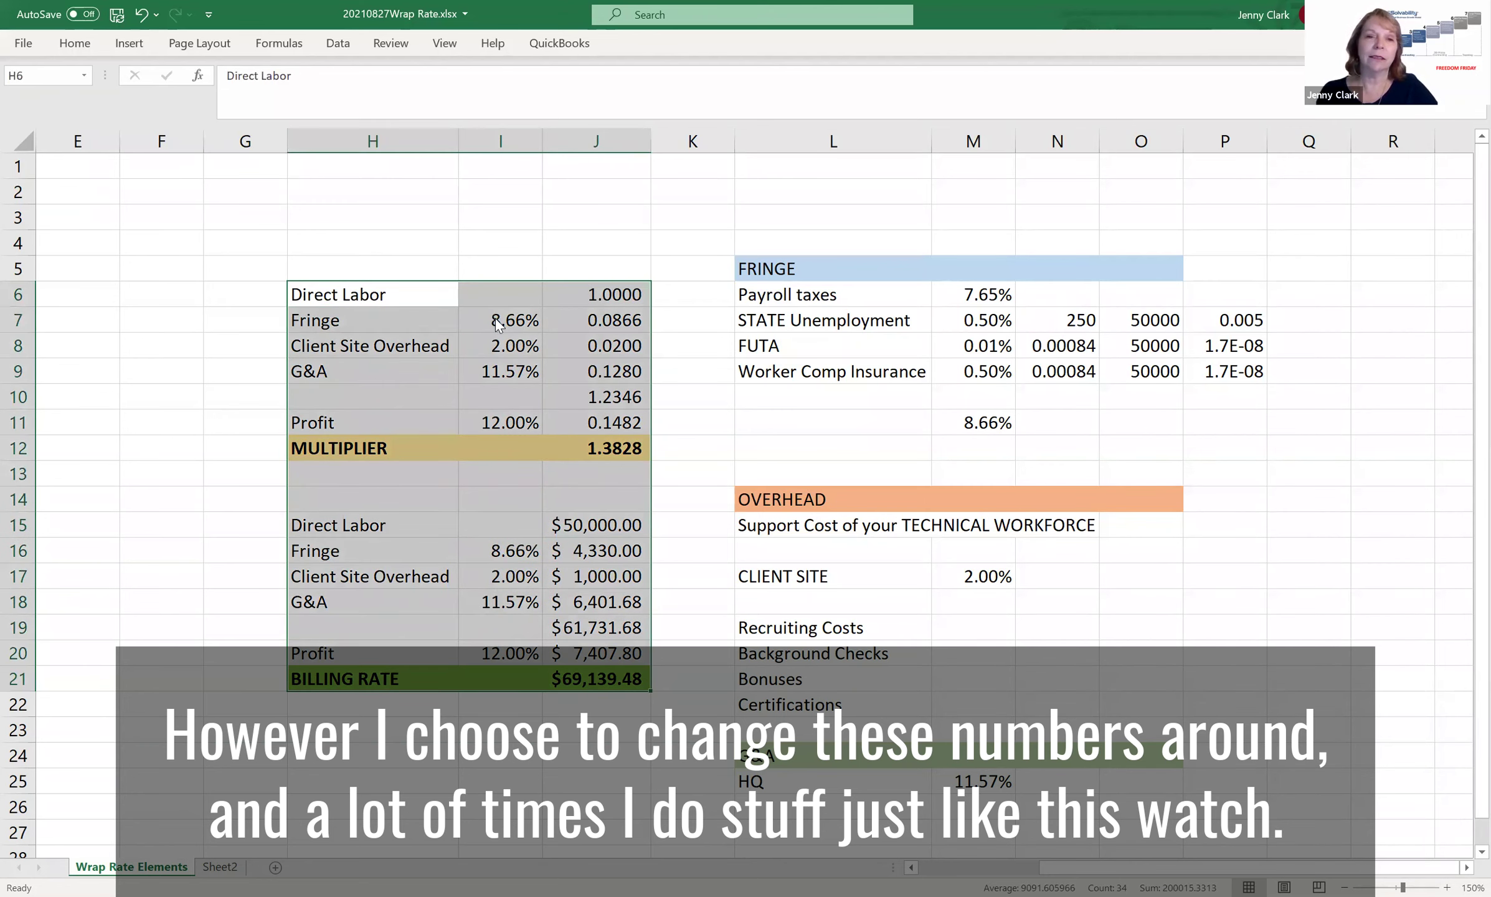
right_click(496, 319)
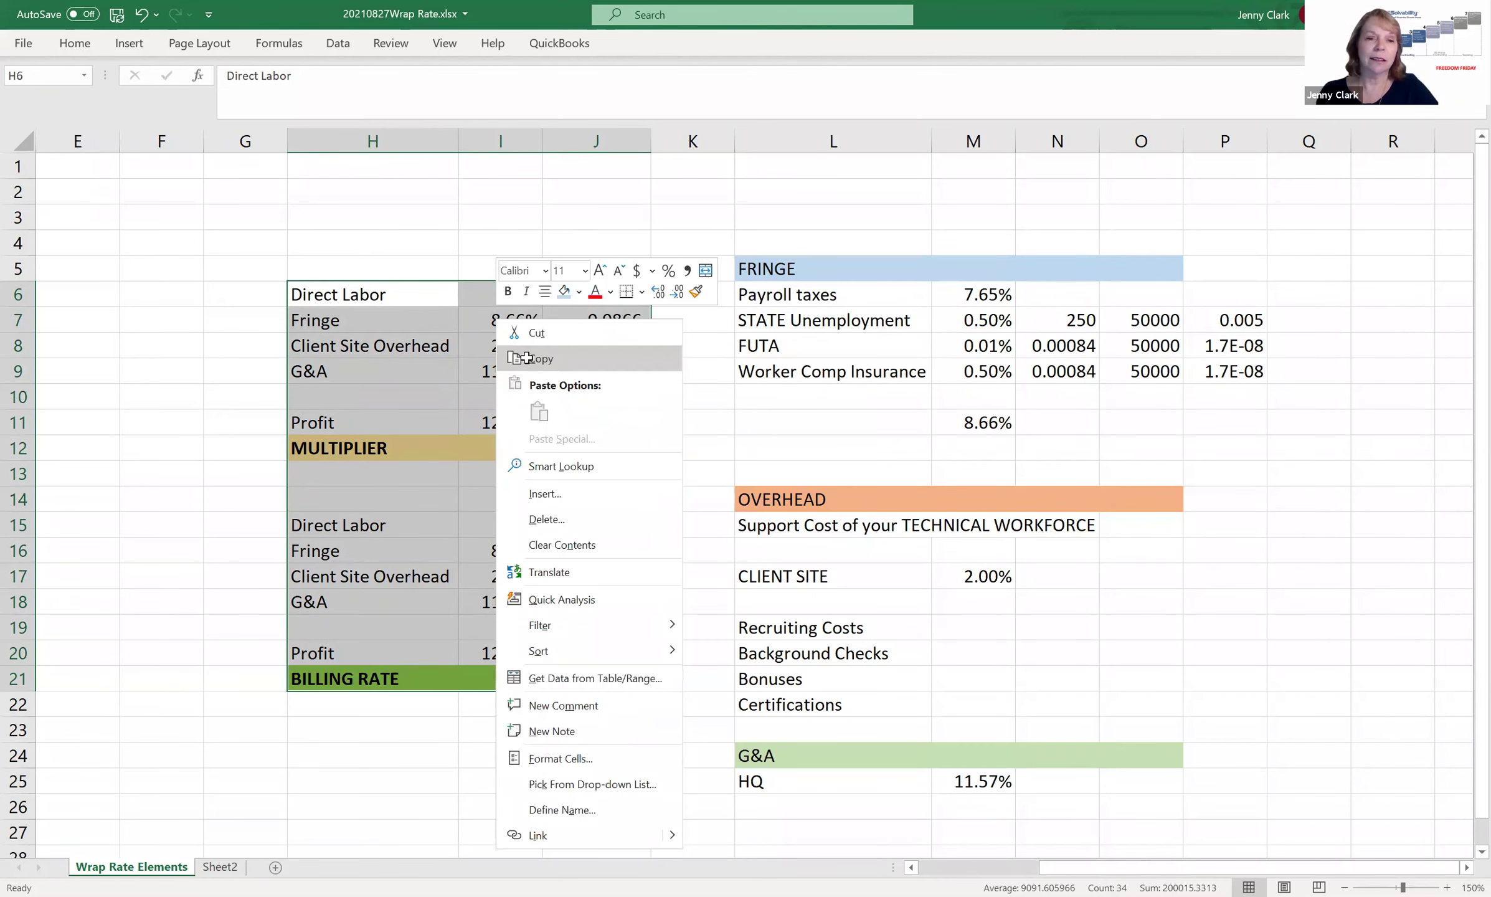
click(526, 357)
click(303, 783)
key(Down)
key(Down)
key(Down)
key(Down)
key(Down)
key(Down)
key(Down)
key(Down)
key(Down)
key(Down)
key(Down)
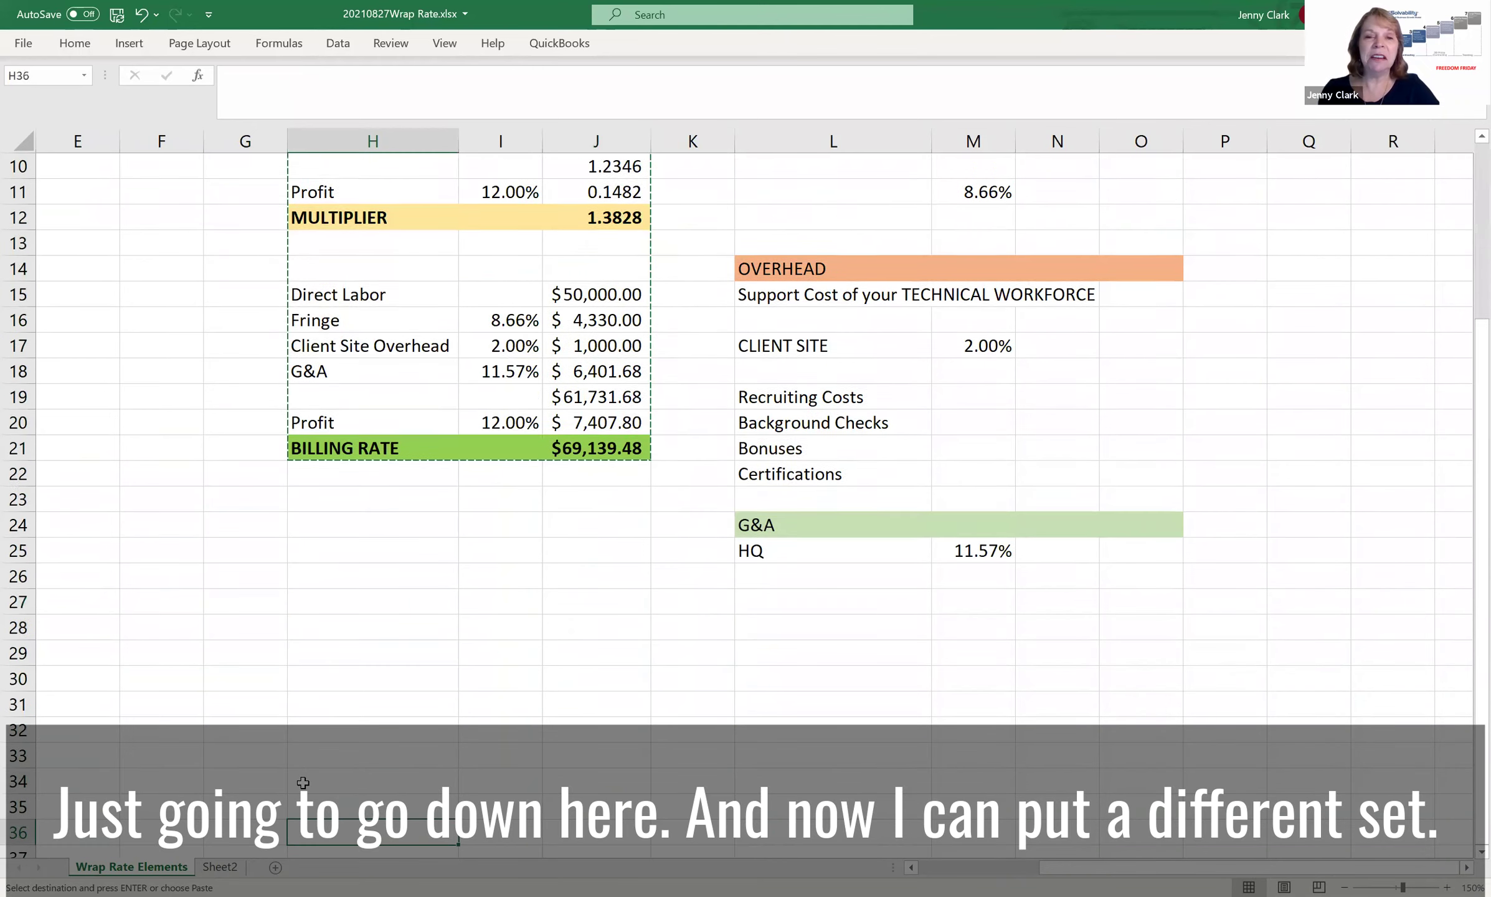
scroll(250, 613, down, 3)
click(315, 324)
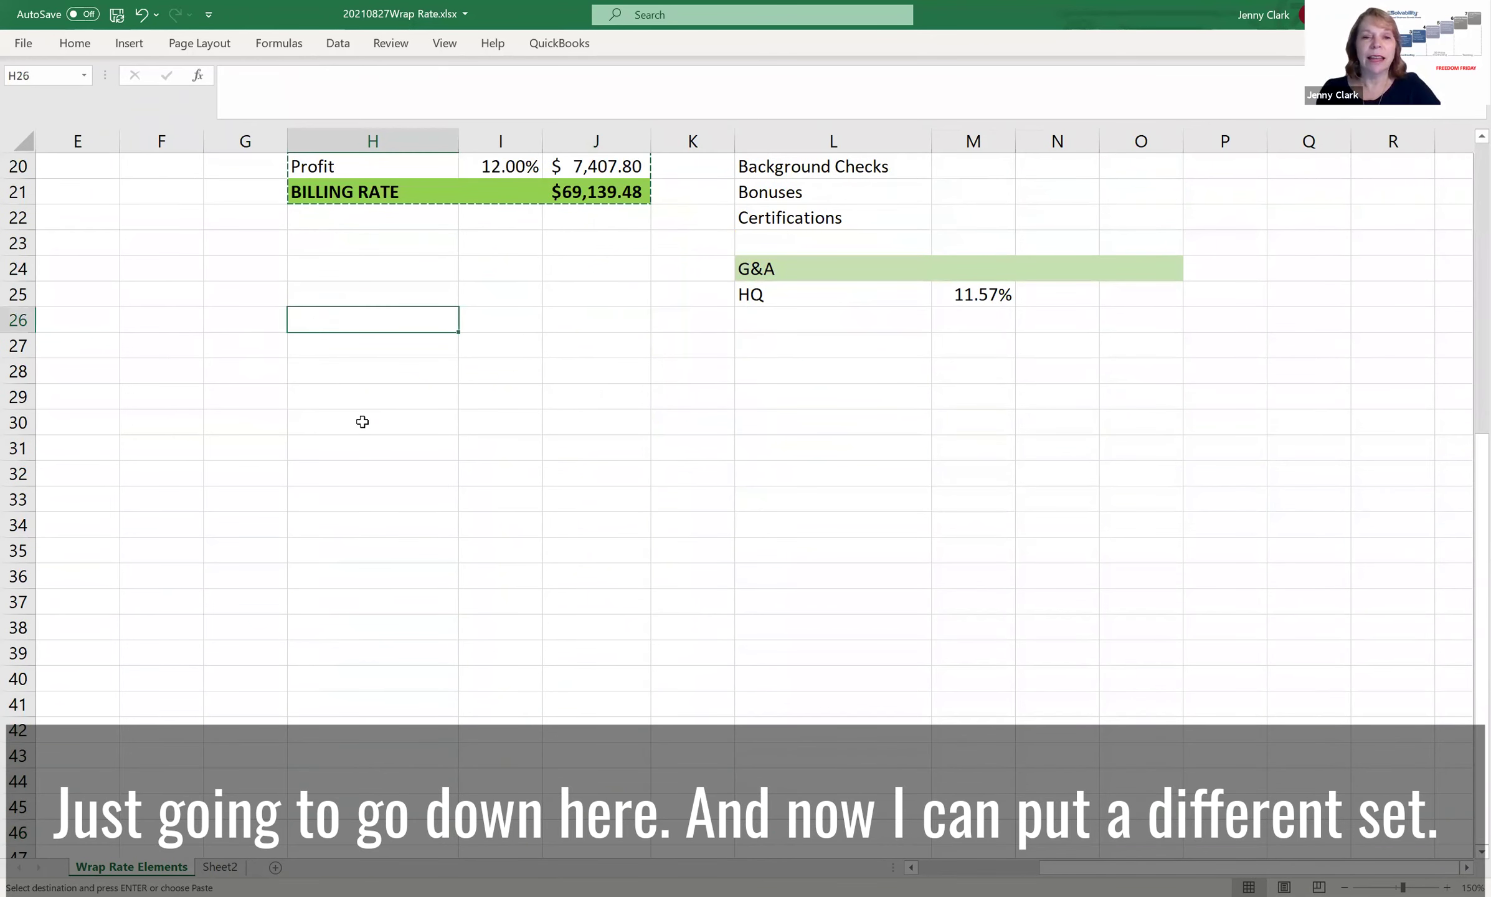
key(ctrl+v)
In the copied multiplier block, set Fringe in I27 to 15% and Client Site Overhead in I28 to 2%.
click(510, 345)
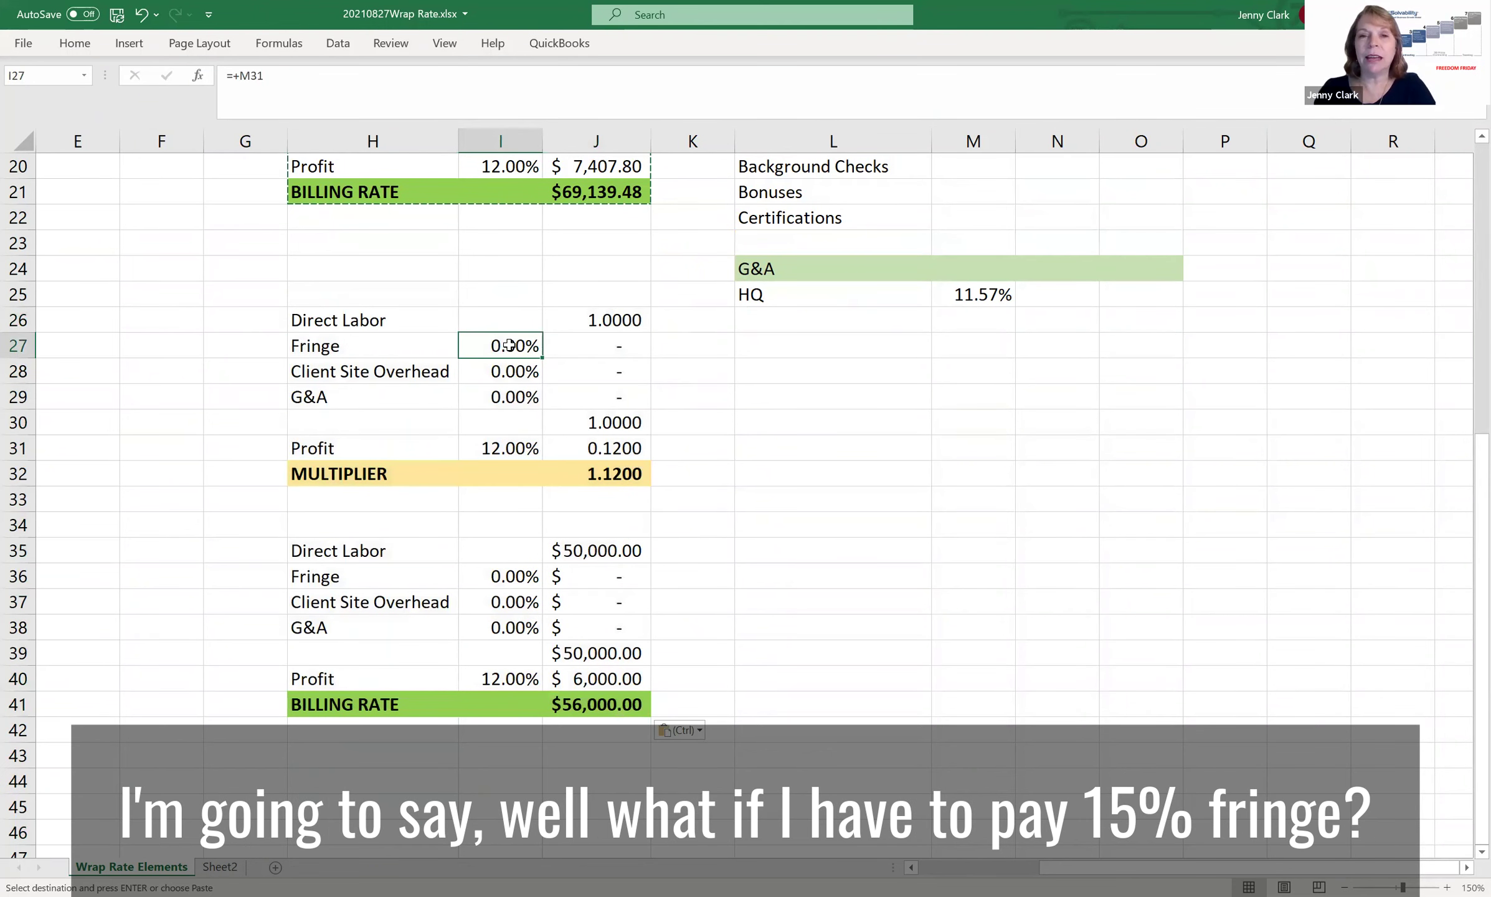
text(15%)
key(Return)
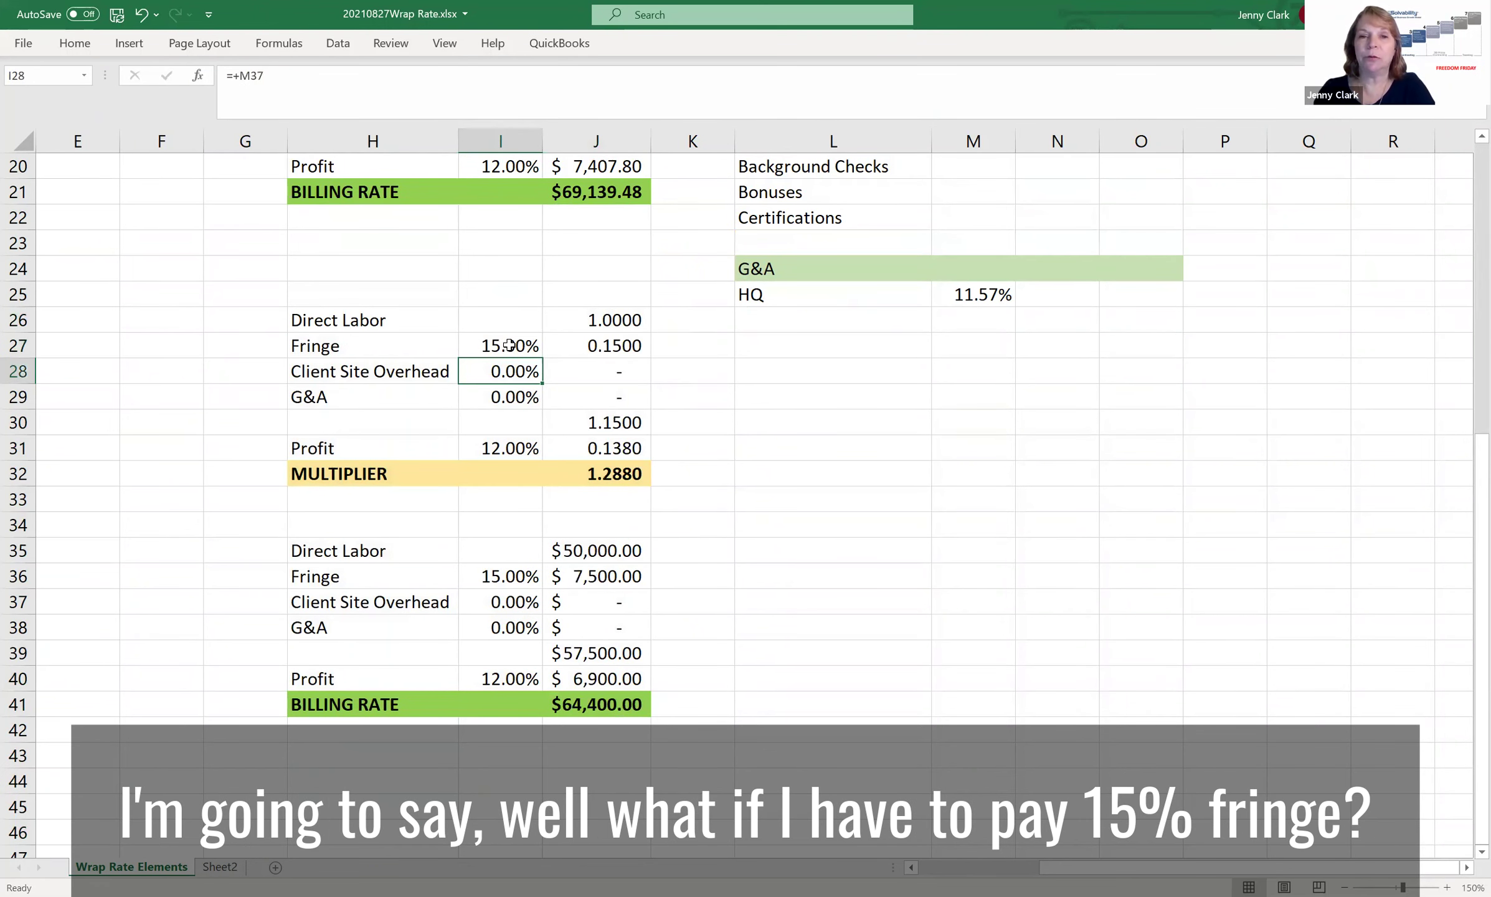
text(2%)
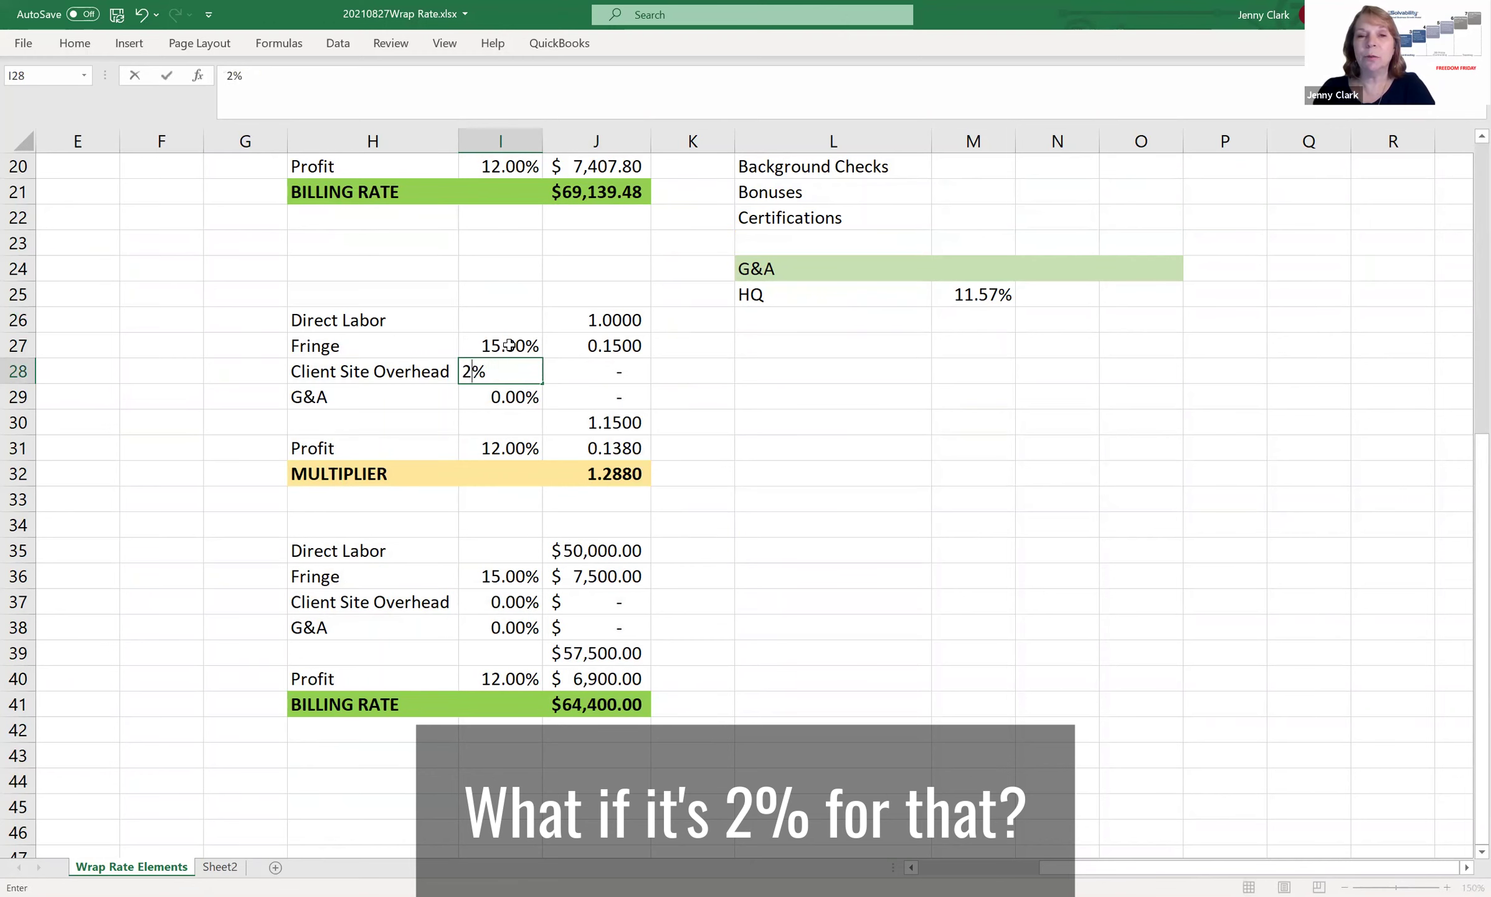
key(Return)
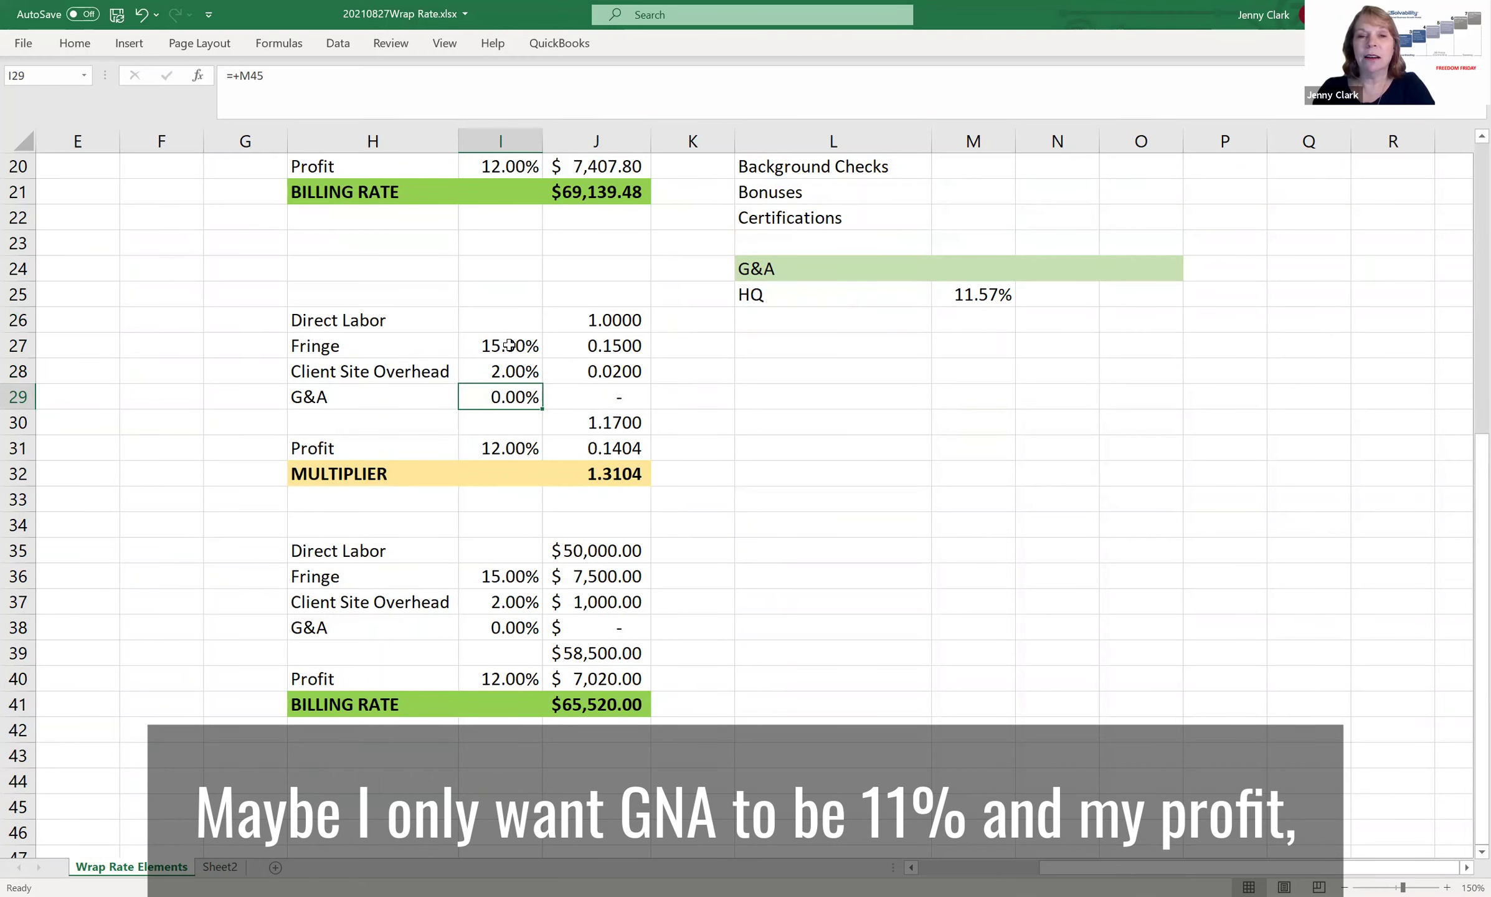
In the copied multiplier block, set G&A in I29 to 11% and Profit in I31 to 8%.
text(11)
key(Return)
key(Return)
text(8)
key(Return)
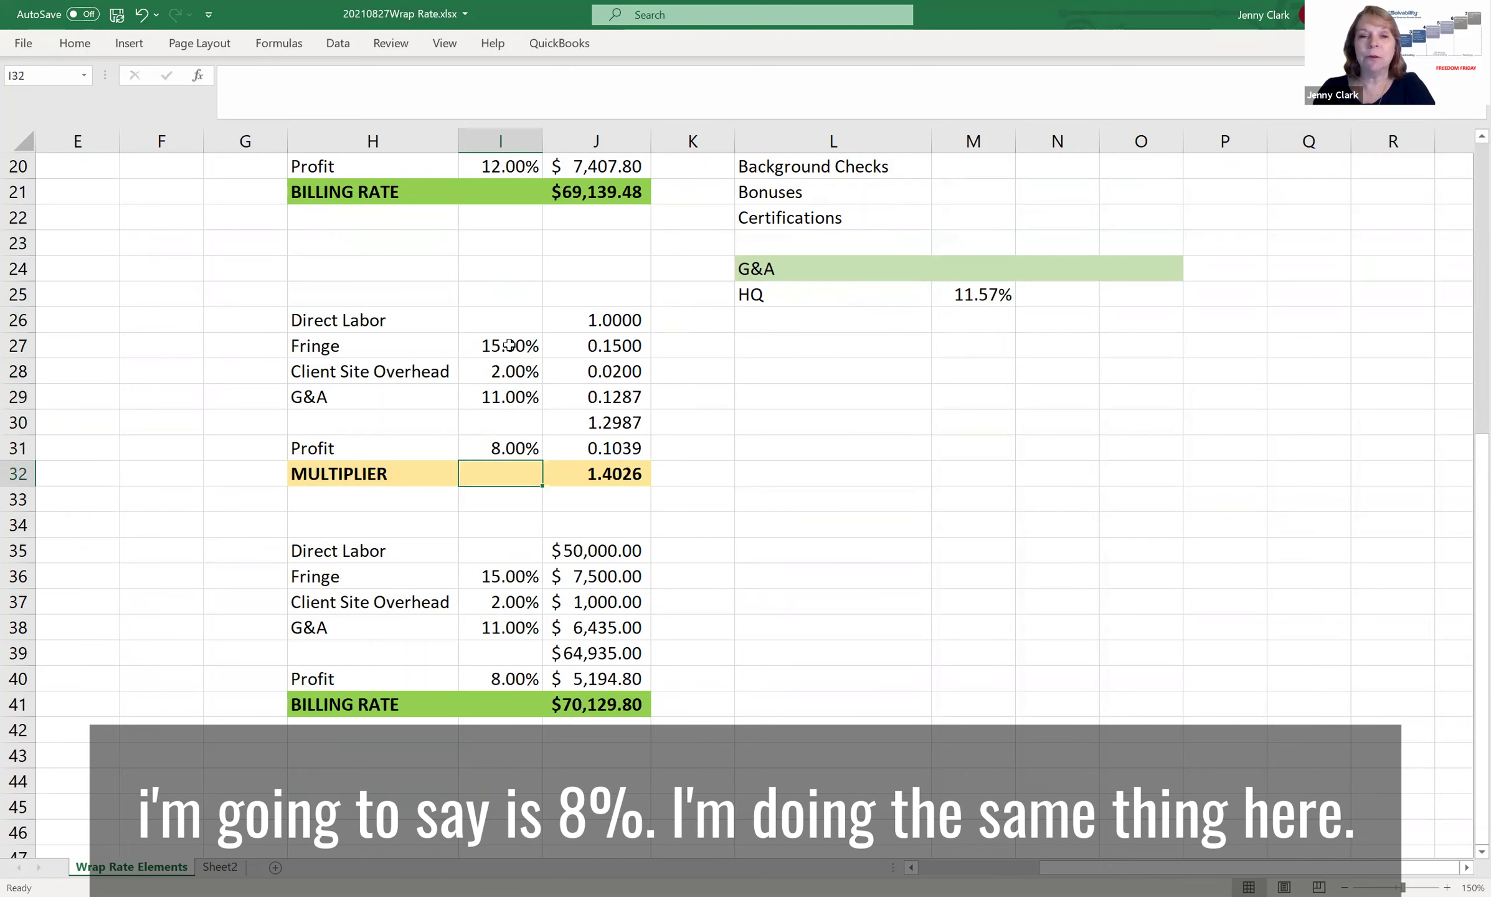
Set the Direct Labor amount in J35 of the copied billing rate block to 50.
key(Down)
key(Down)
key(Down)
key(Down)
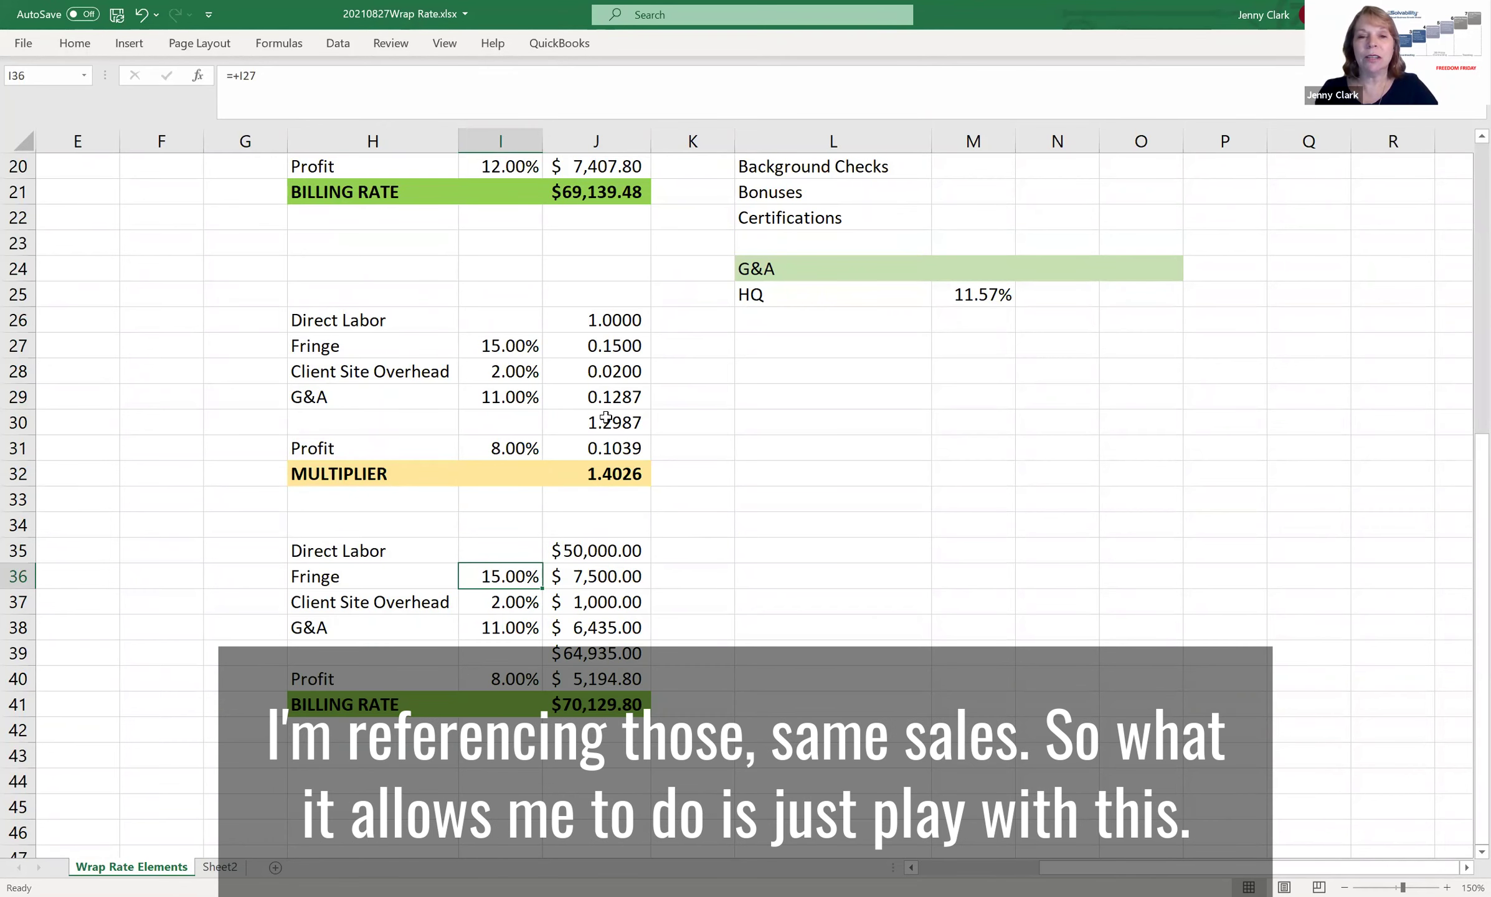
click(595, 553)
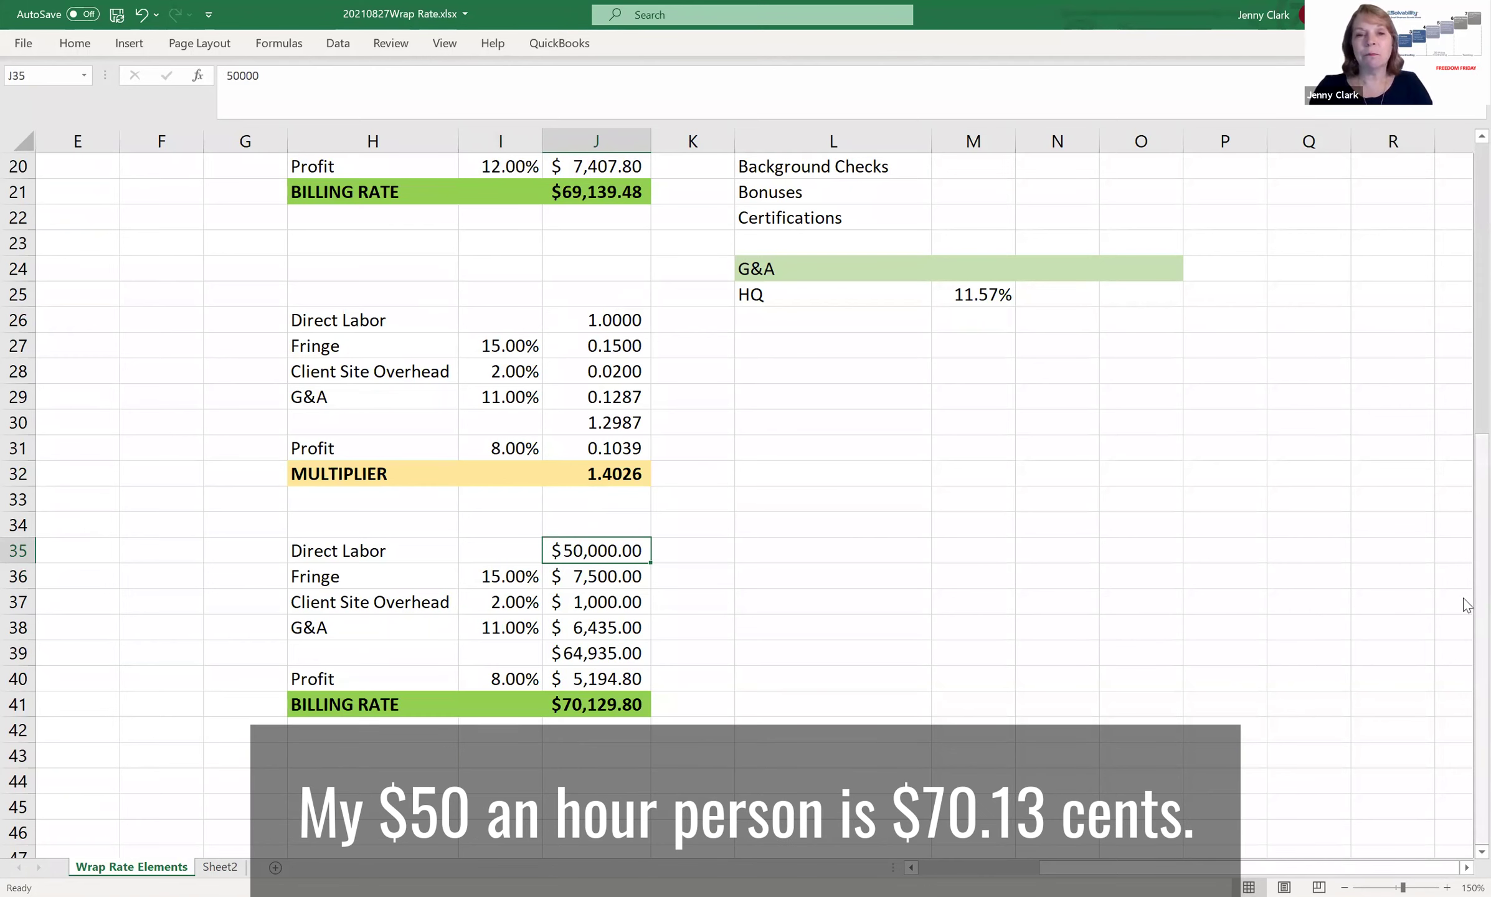
text(50)
key(Return)
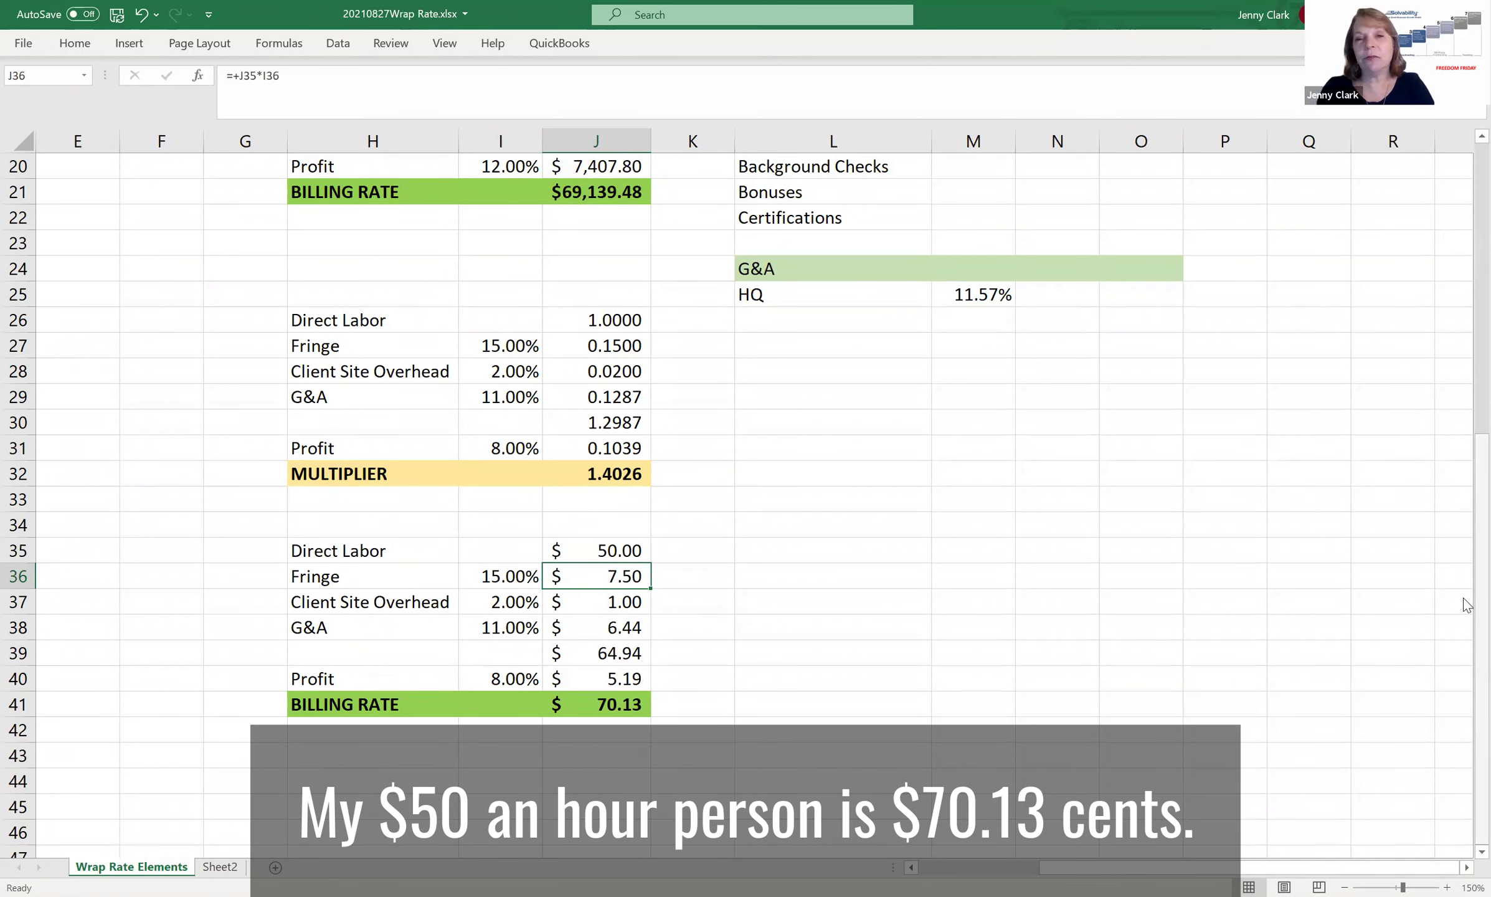
key(Up)
key(Up)
key(Up)
key(Up)
key(Up)
key(Up)
key(Up)
key(Up)
key(Up)
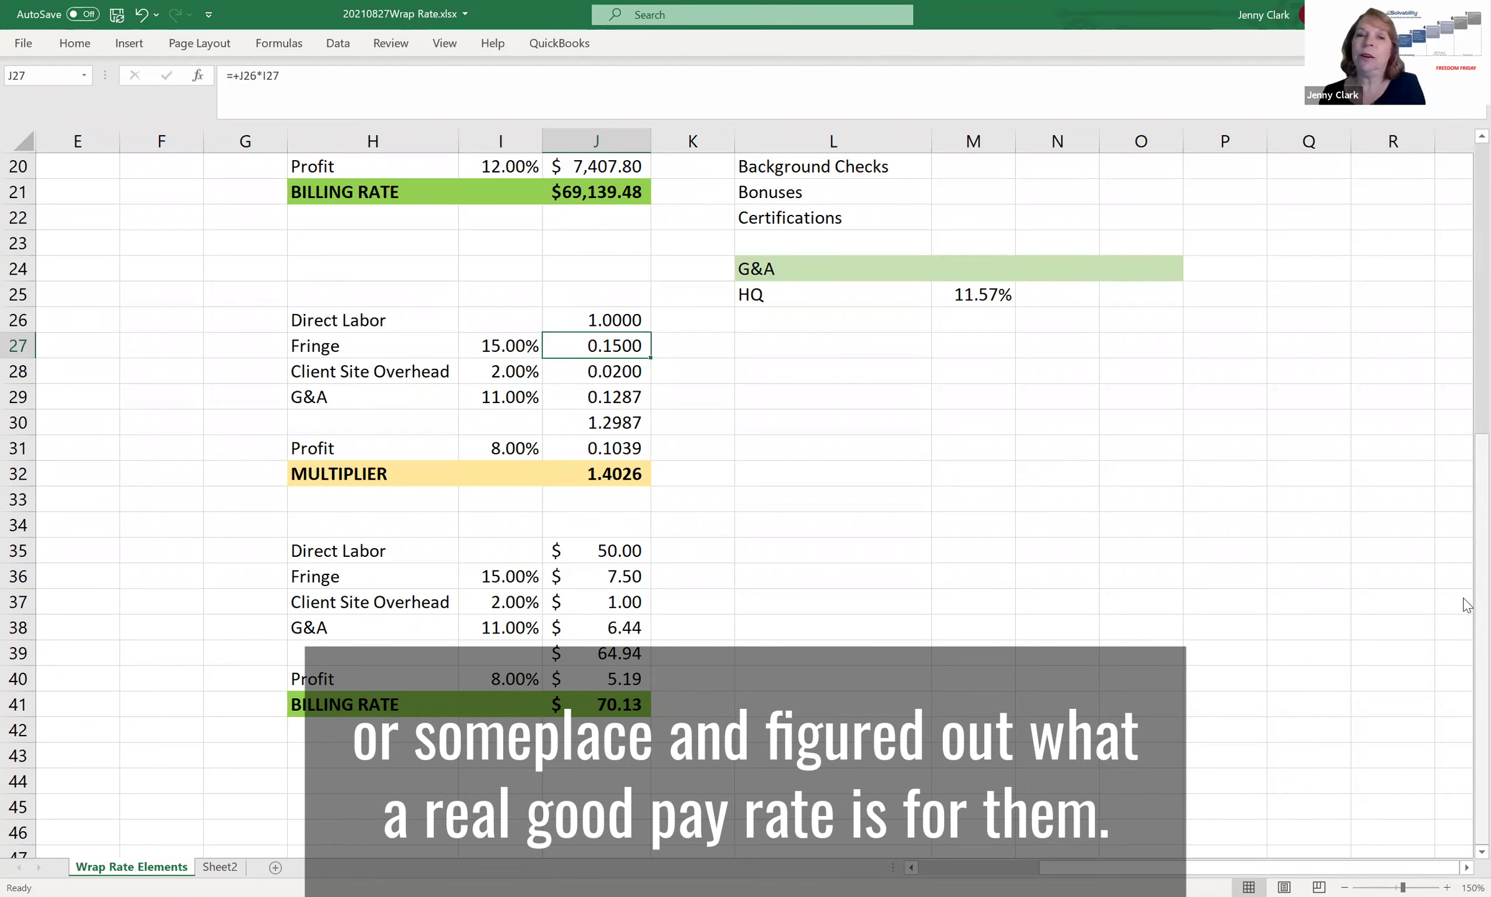
Enter 2080 annual hours in L35, beside the Direct Labor row of the copied billing rate block.
key(Down)
key(Down)
key(Down)
key(Down)
key(Down)
key(Down)
key(Down)
key(Down)
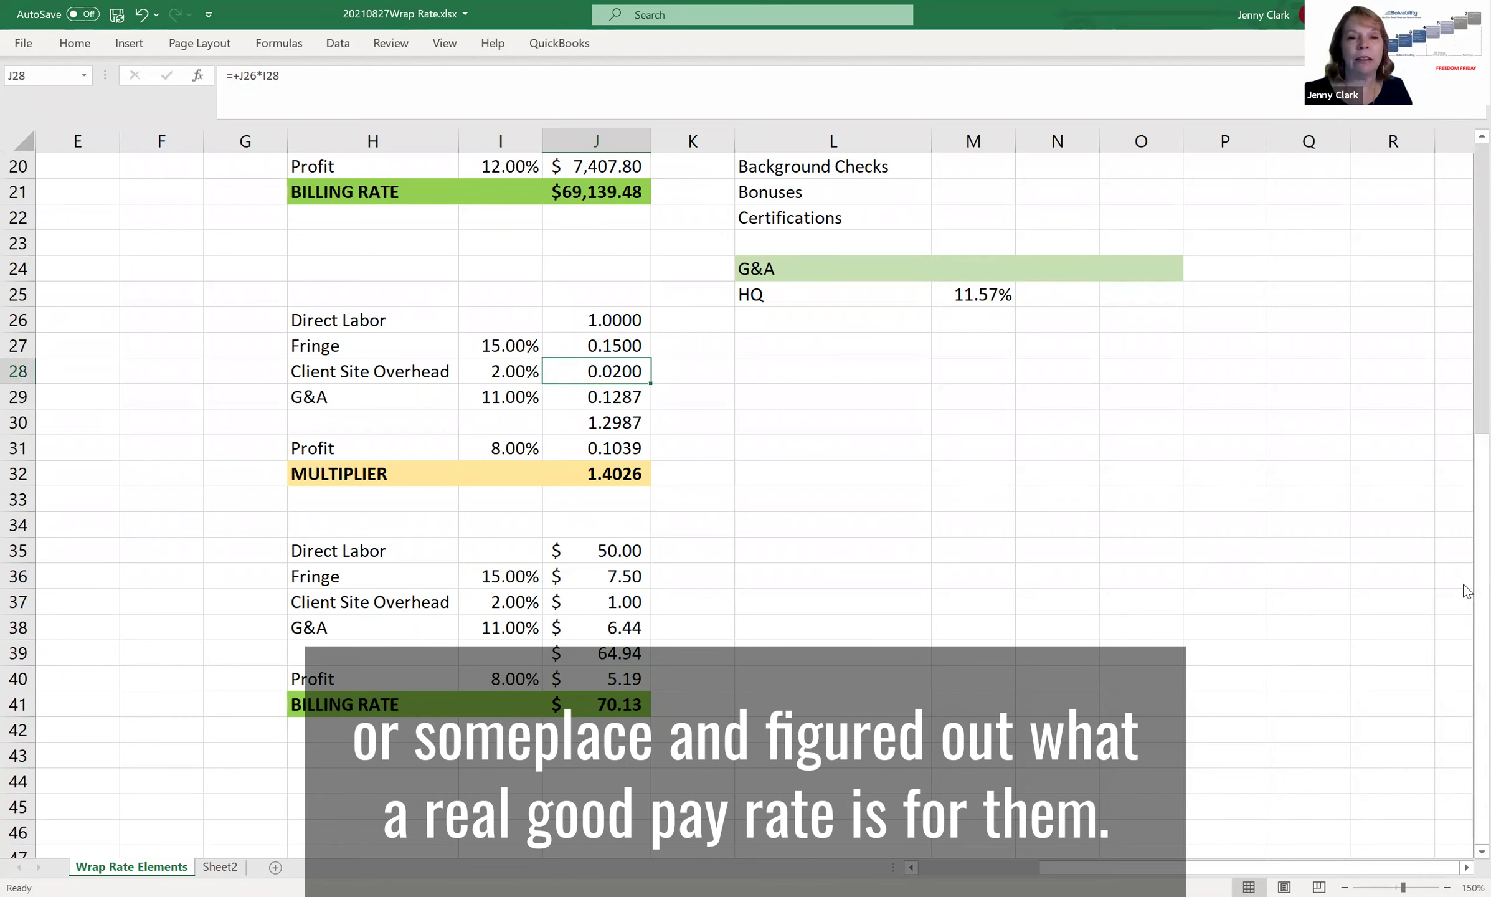
key(Right)
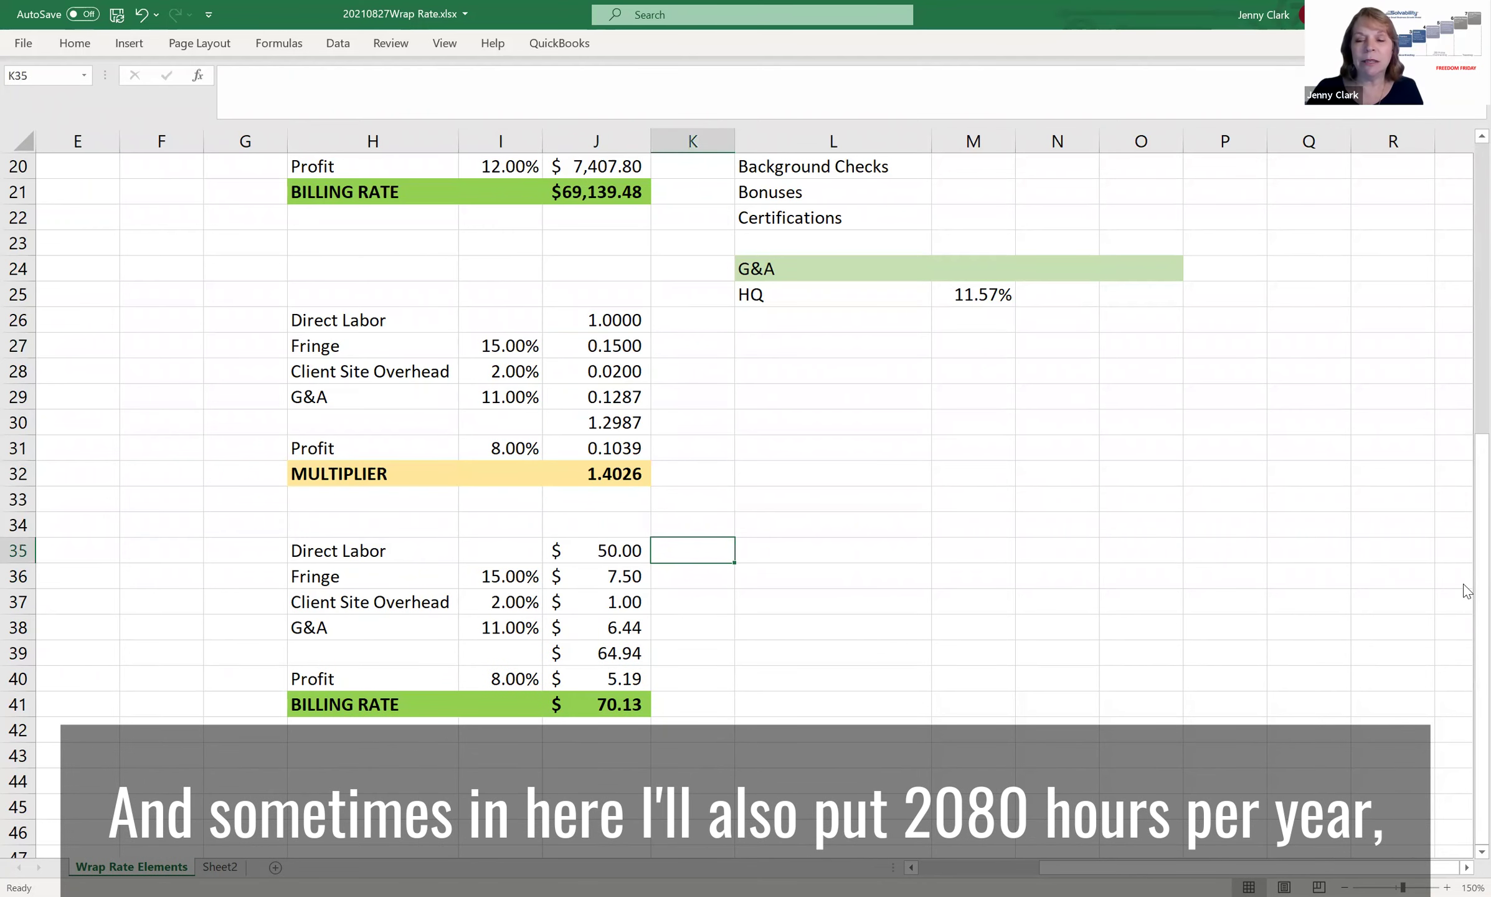
key(Right)
text(2080)
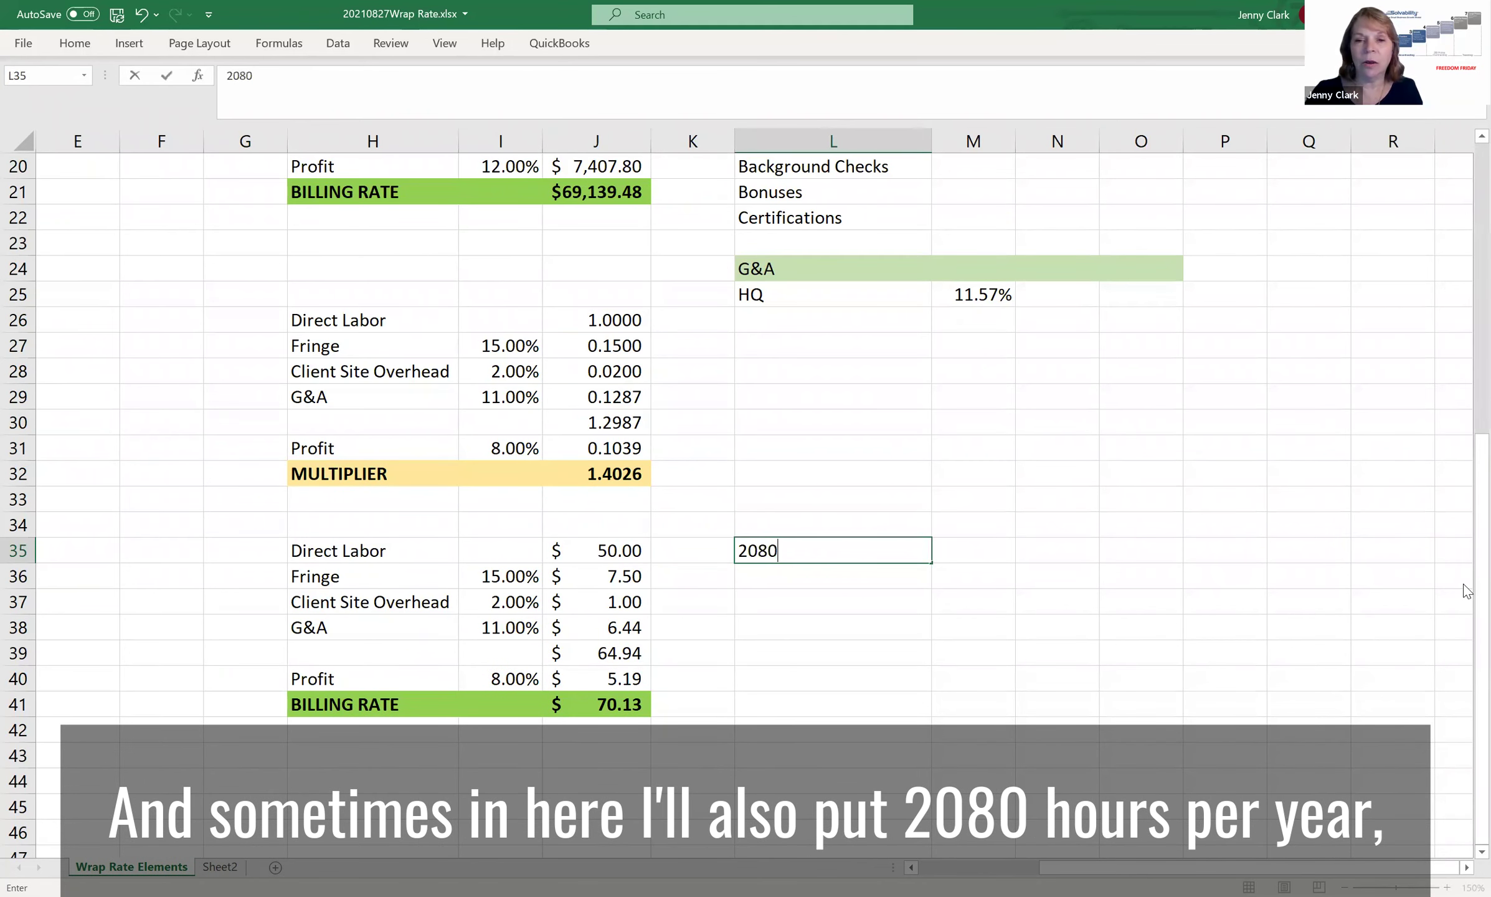
key(Return)
In M35, calculate the annual salary with the formula +L35*J35.
key(Up)
key(Right)
text(+)
key(Left)
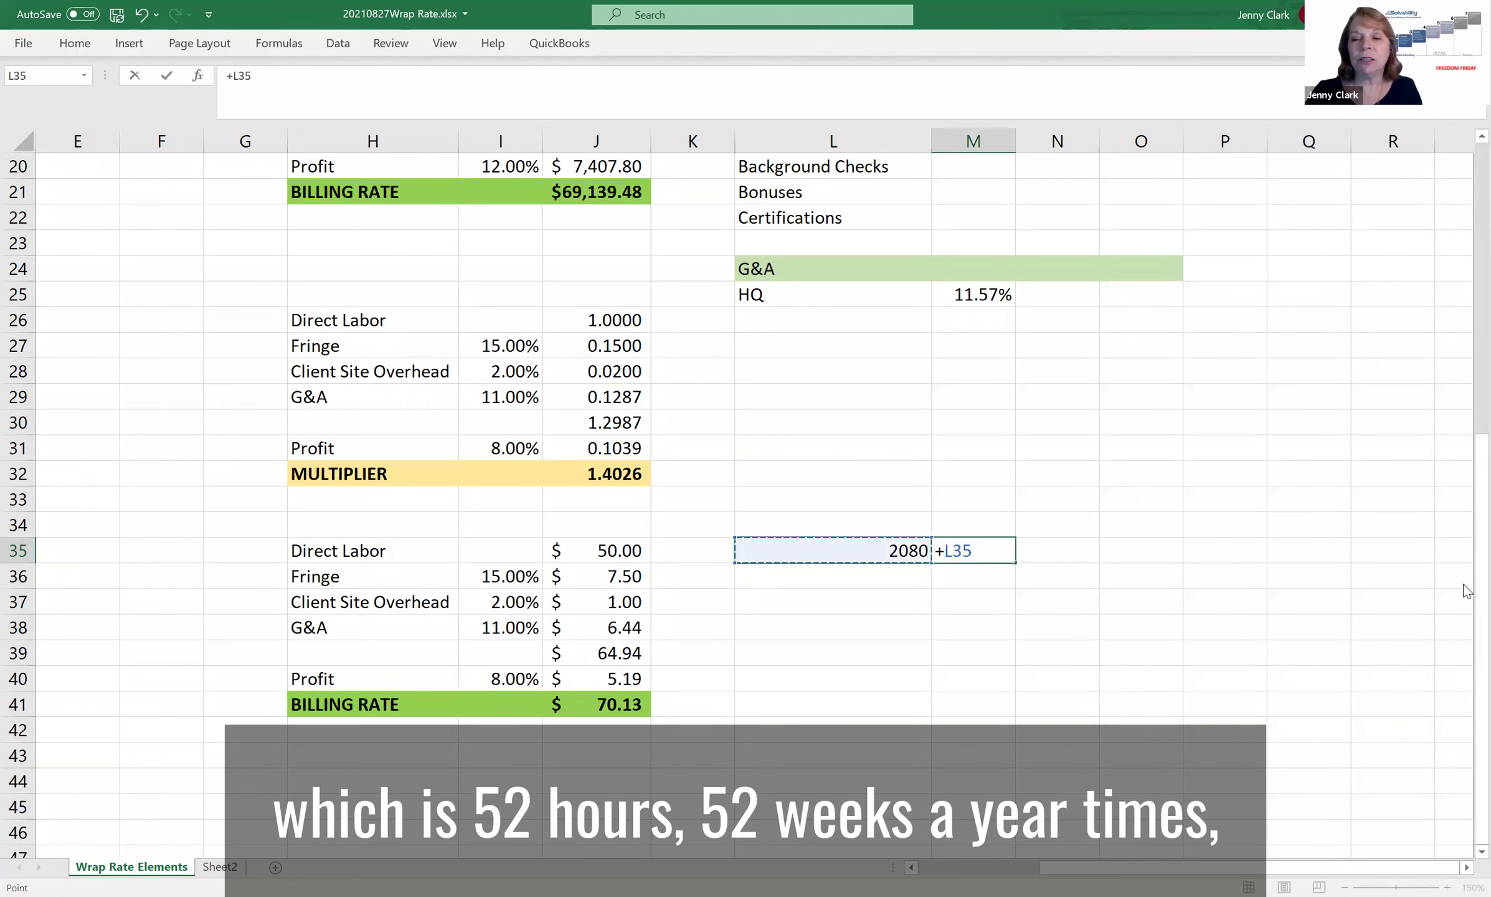
text(*)
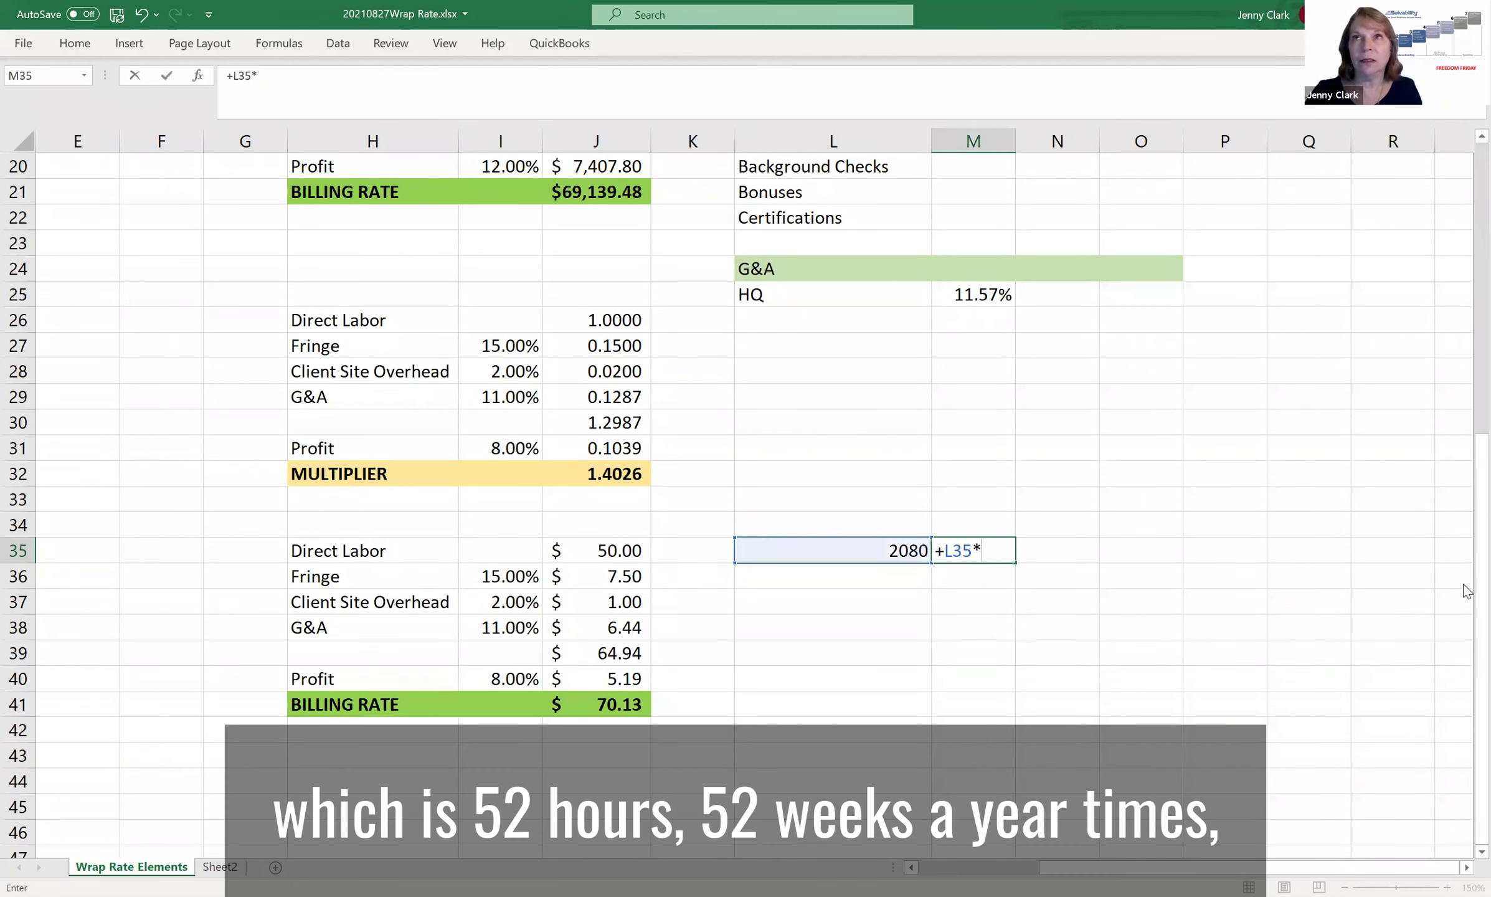
key(Left)
key(Left)
key(Left)
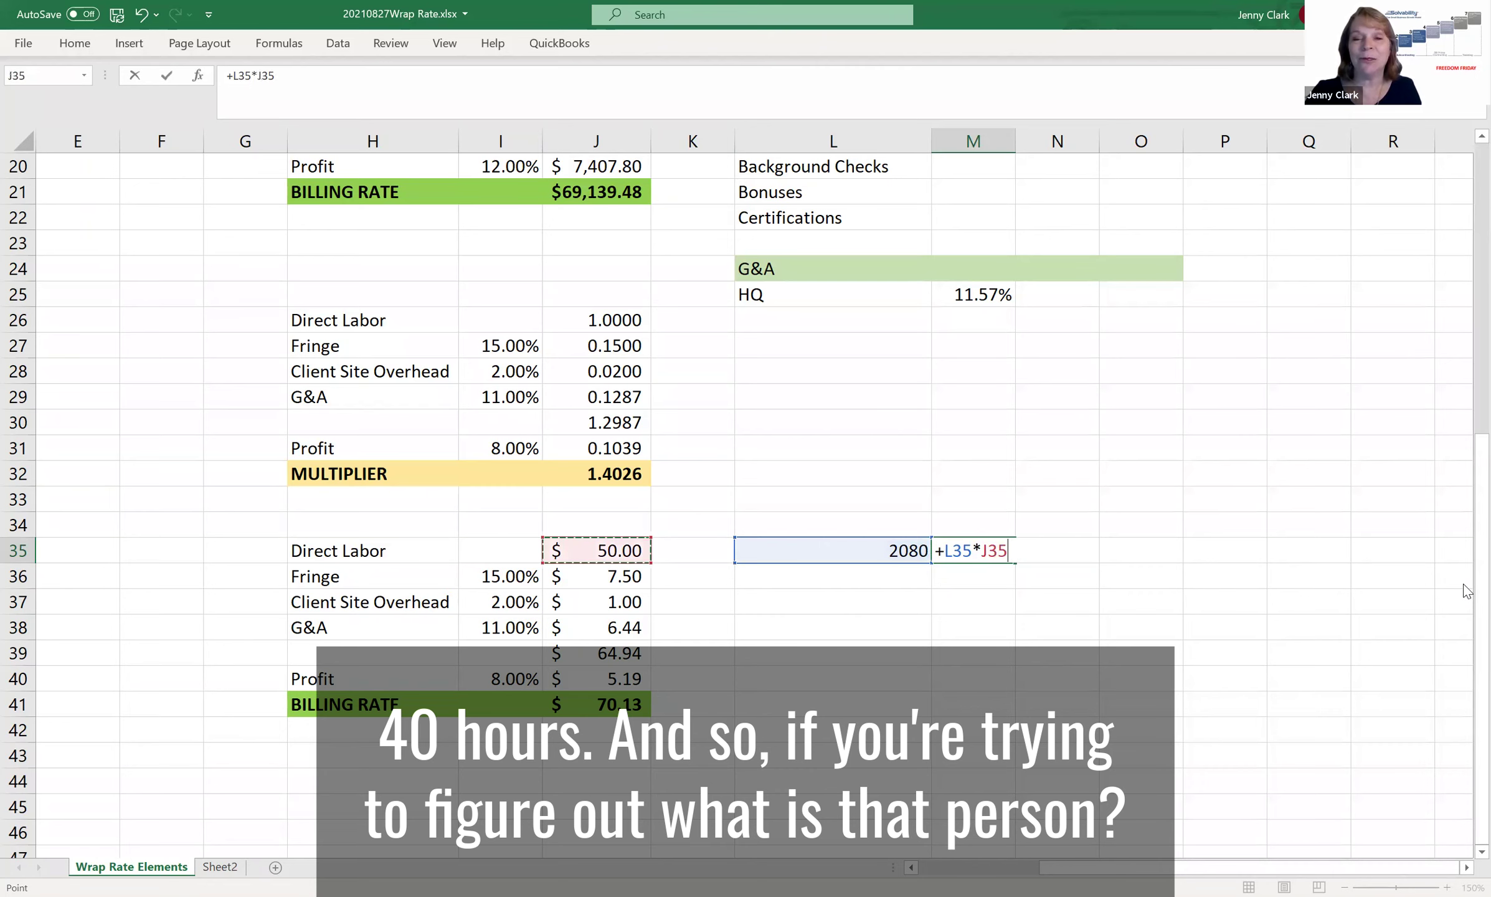
key(Return)
Set the Direct Labor amount in J35 of the copied billing rate block to 33.
key(Up)
key(Left)
key(Left)
key(Left)
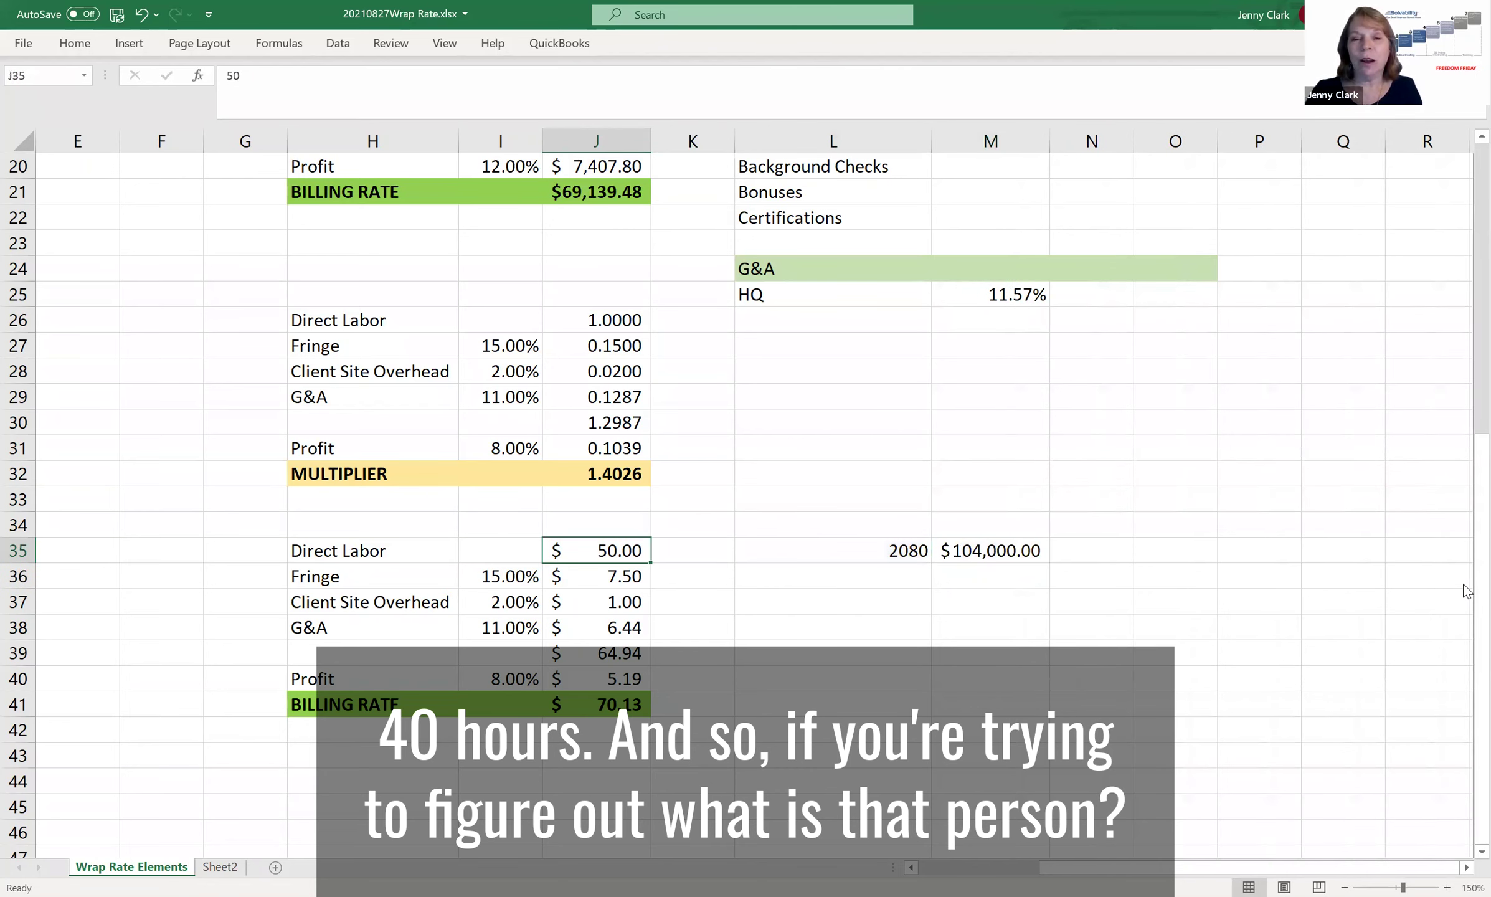
text(33)
key(Return)
key(Up)
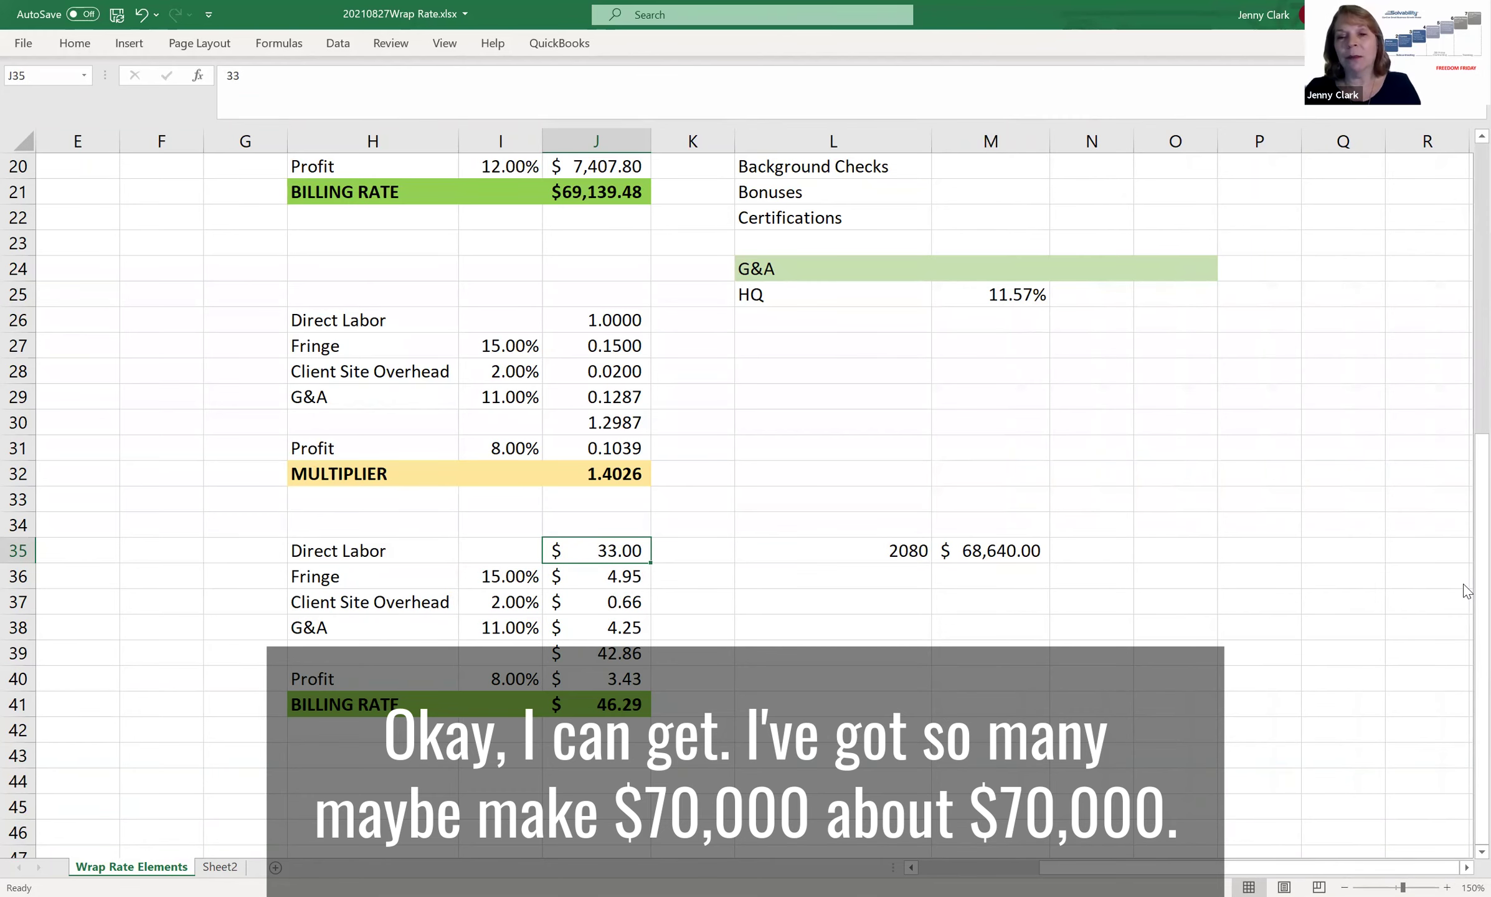
Review the annual salary in M35 and the copied billing rate block's amounts from Direct Labor through Billing Rate.
key(Right)
key(Right)
key(Right)
key(Left)
key(Left)
key(Left)
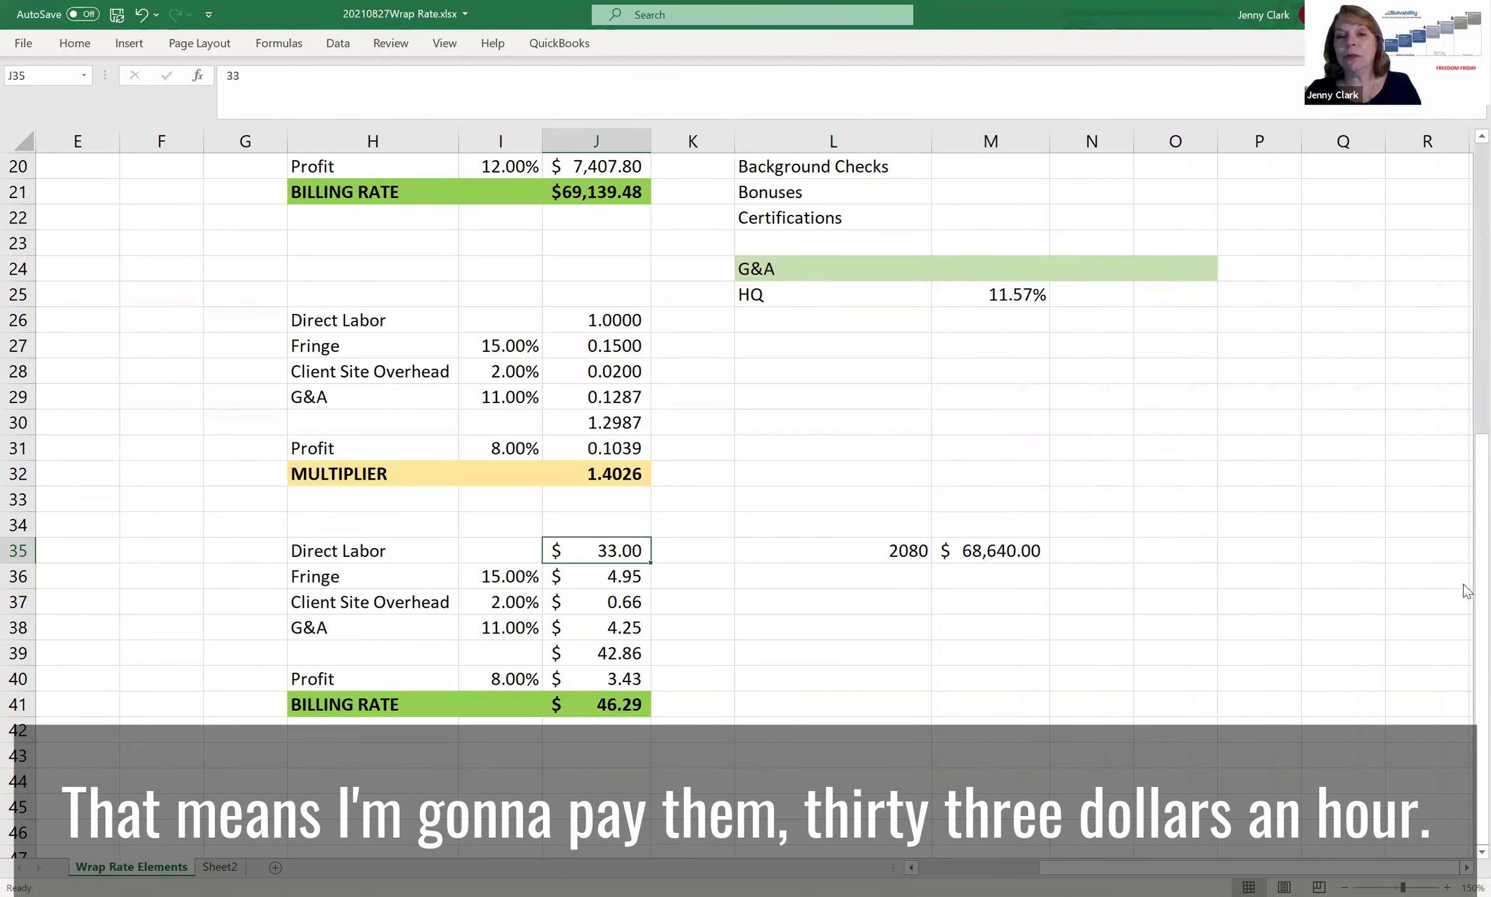
key(Down)
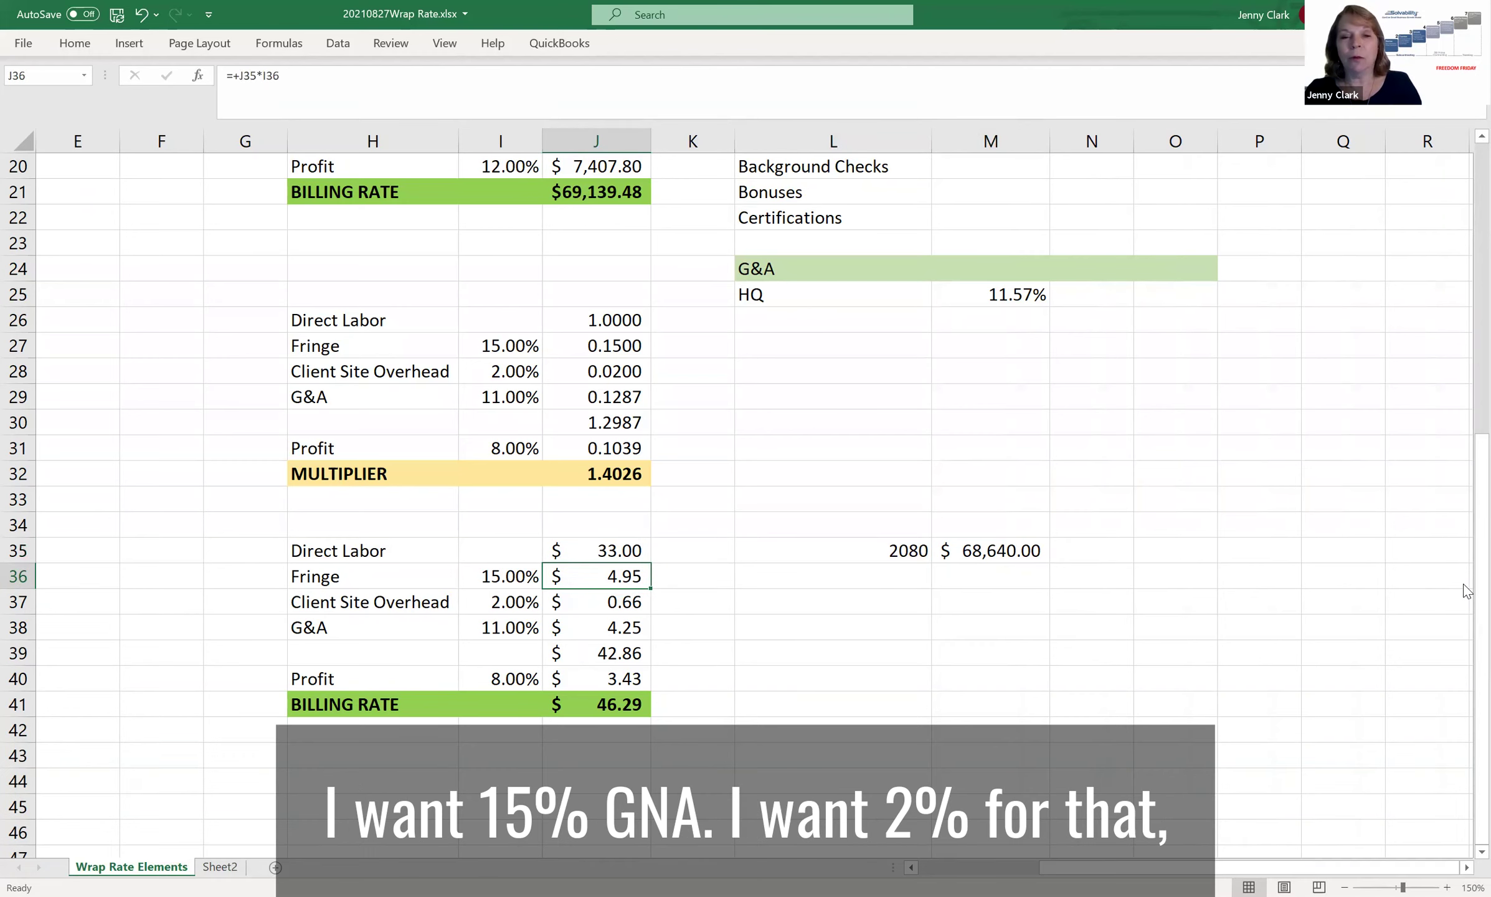
key(Down)
key(Down)
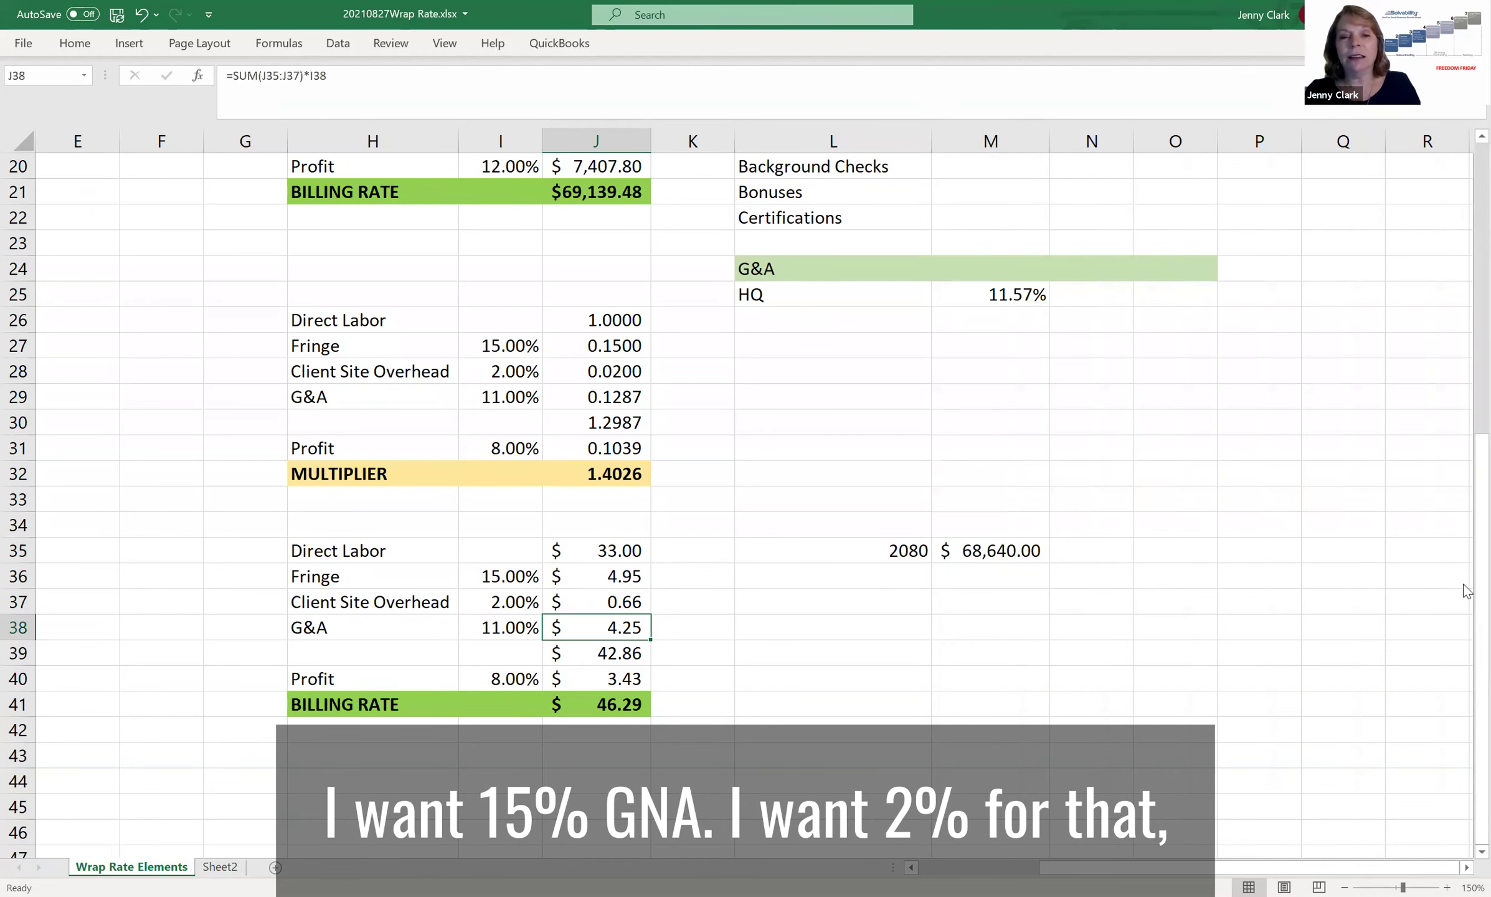
key(Up)
key(Down)
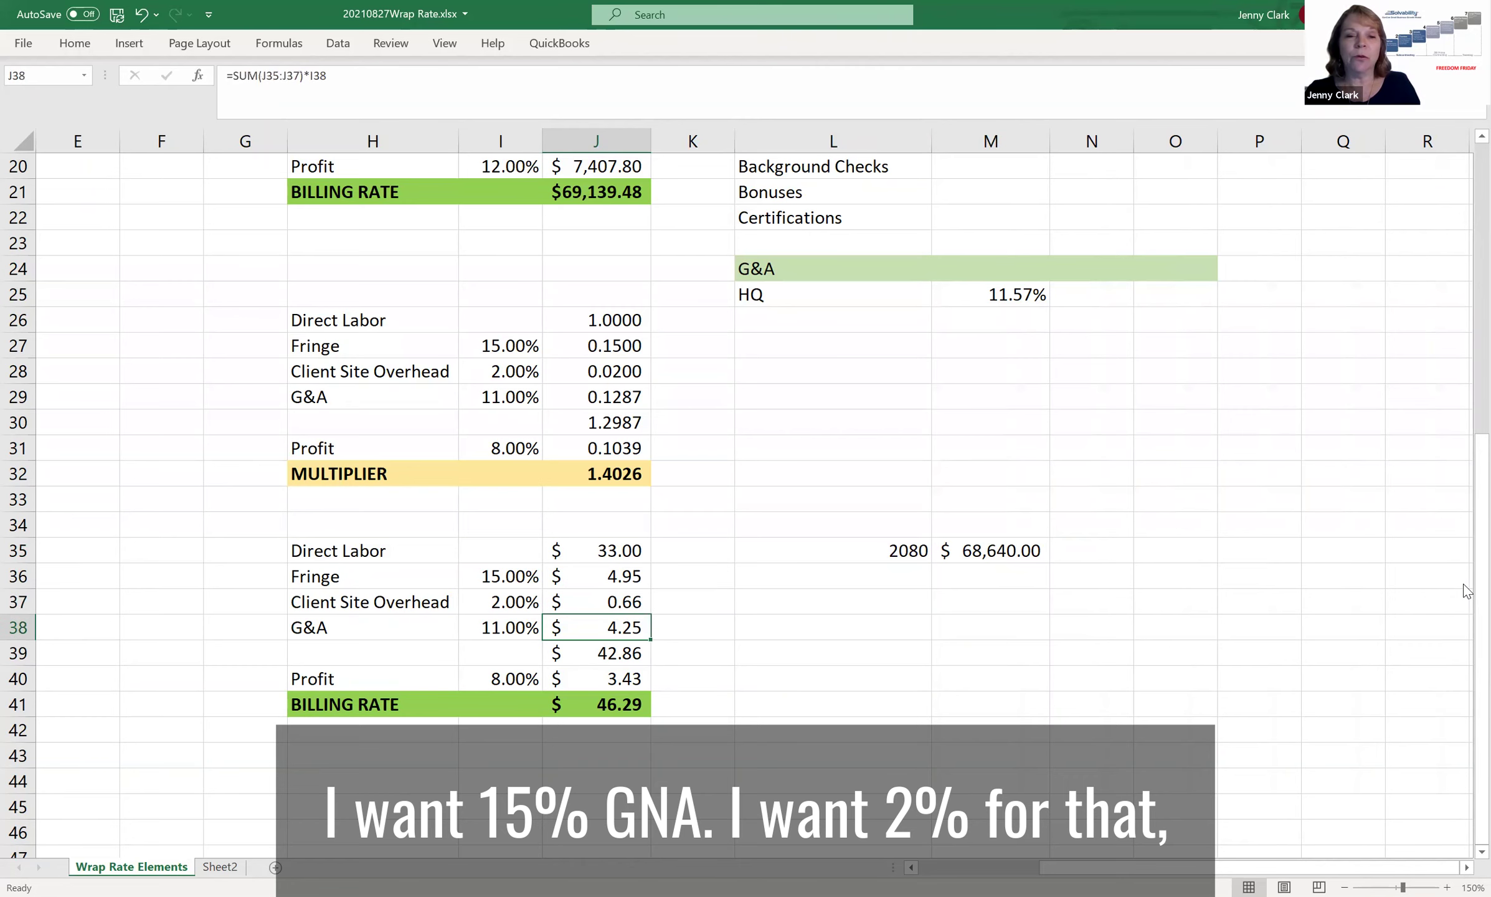
key(Down)
key(Down)
key(Down)
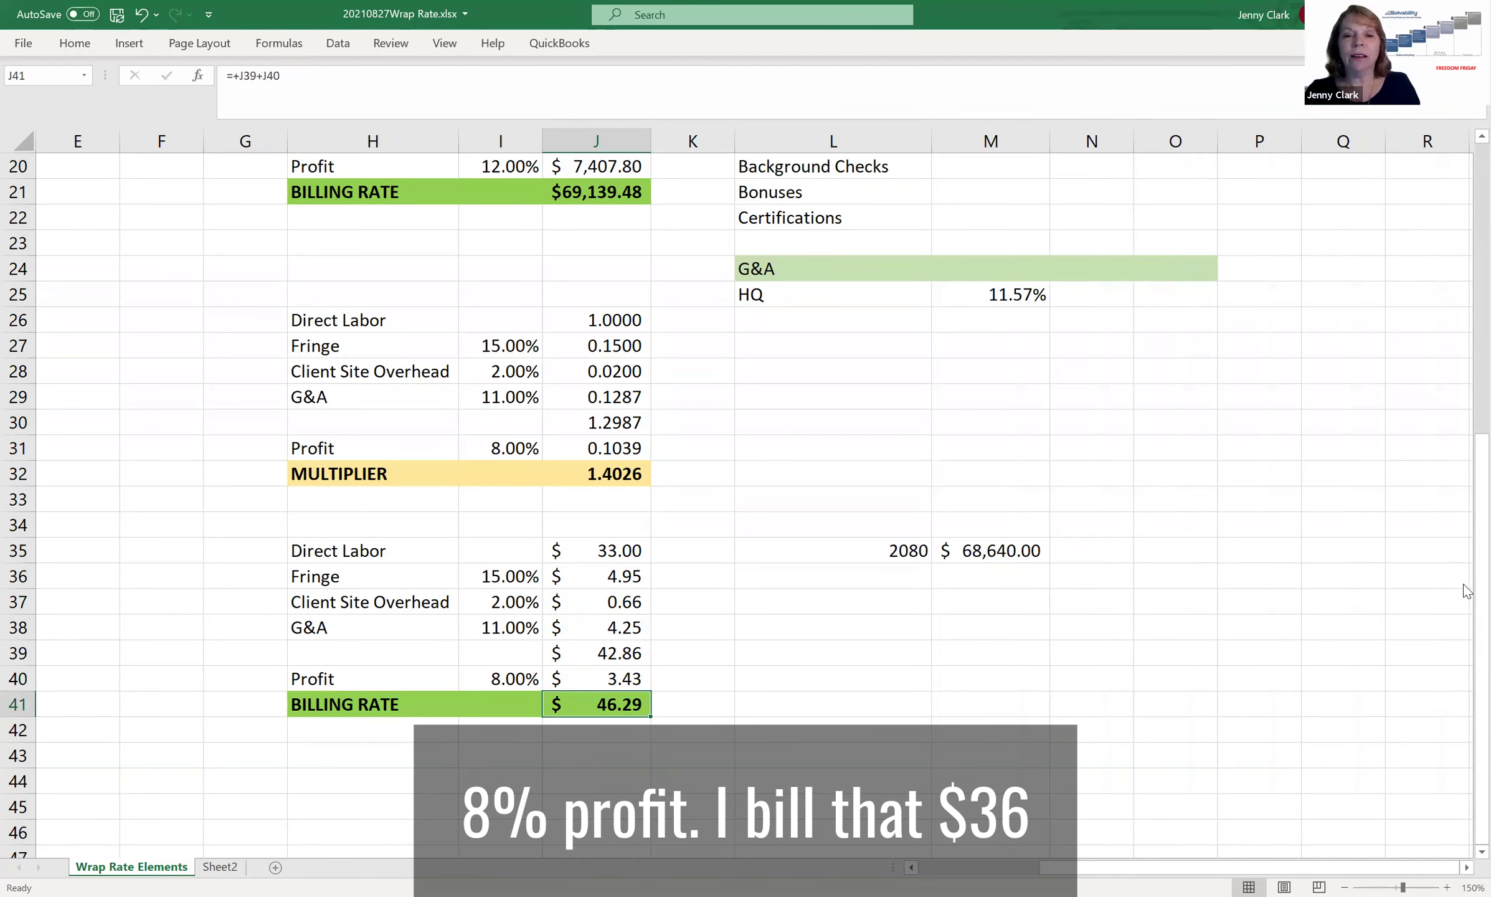
In K41, divide the billing rate by the direct labor rate with the formula +J41/J35.
key(Right)
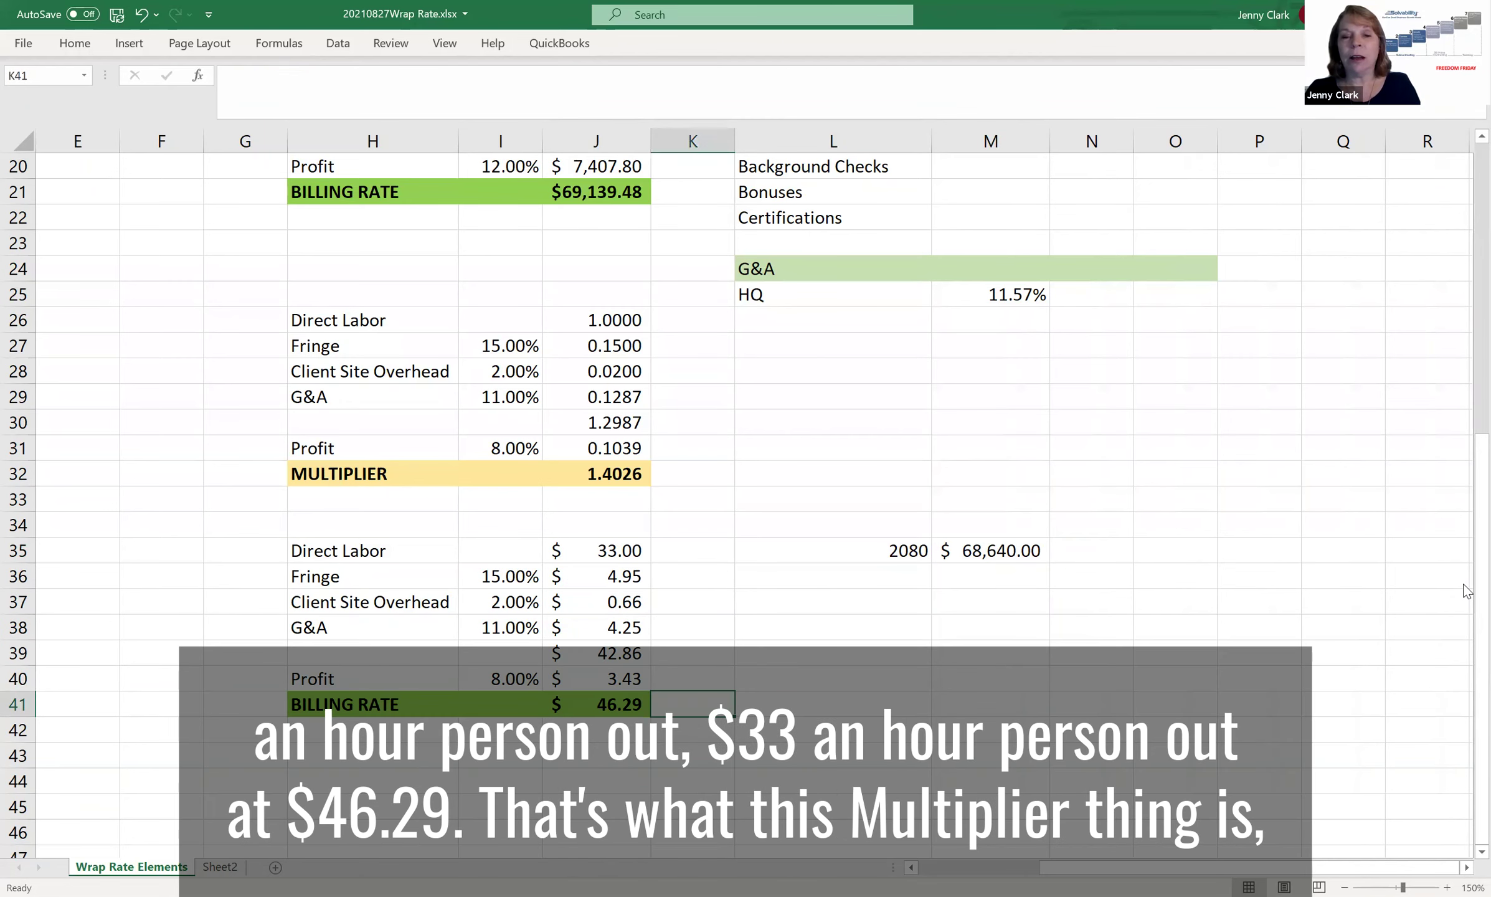
text(+)
key(Left)
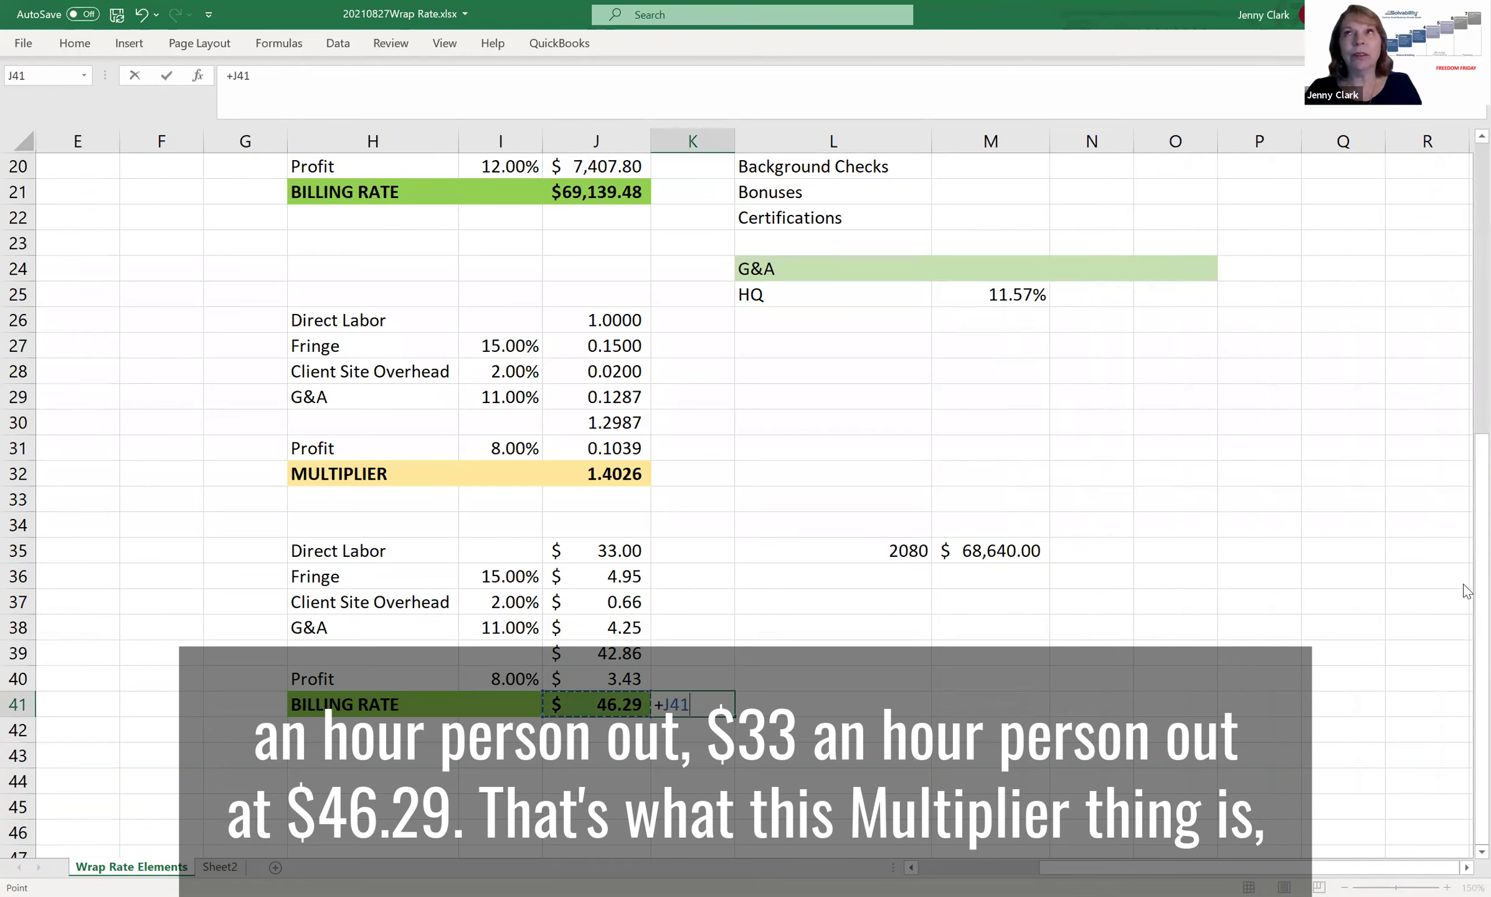
text(/)
key(Up)
key(Up)
key(Up)
key(Up)
key(Up)
key(Up)
key(Left)
key(Return)
Apply the comma number style to the ratio in K41.
key(Up)
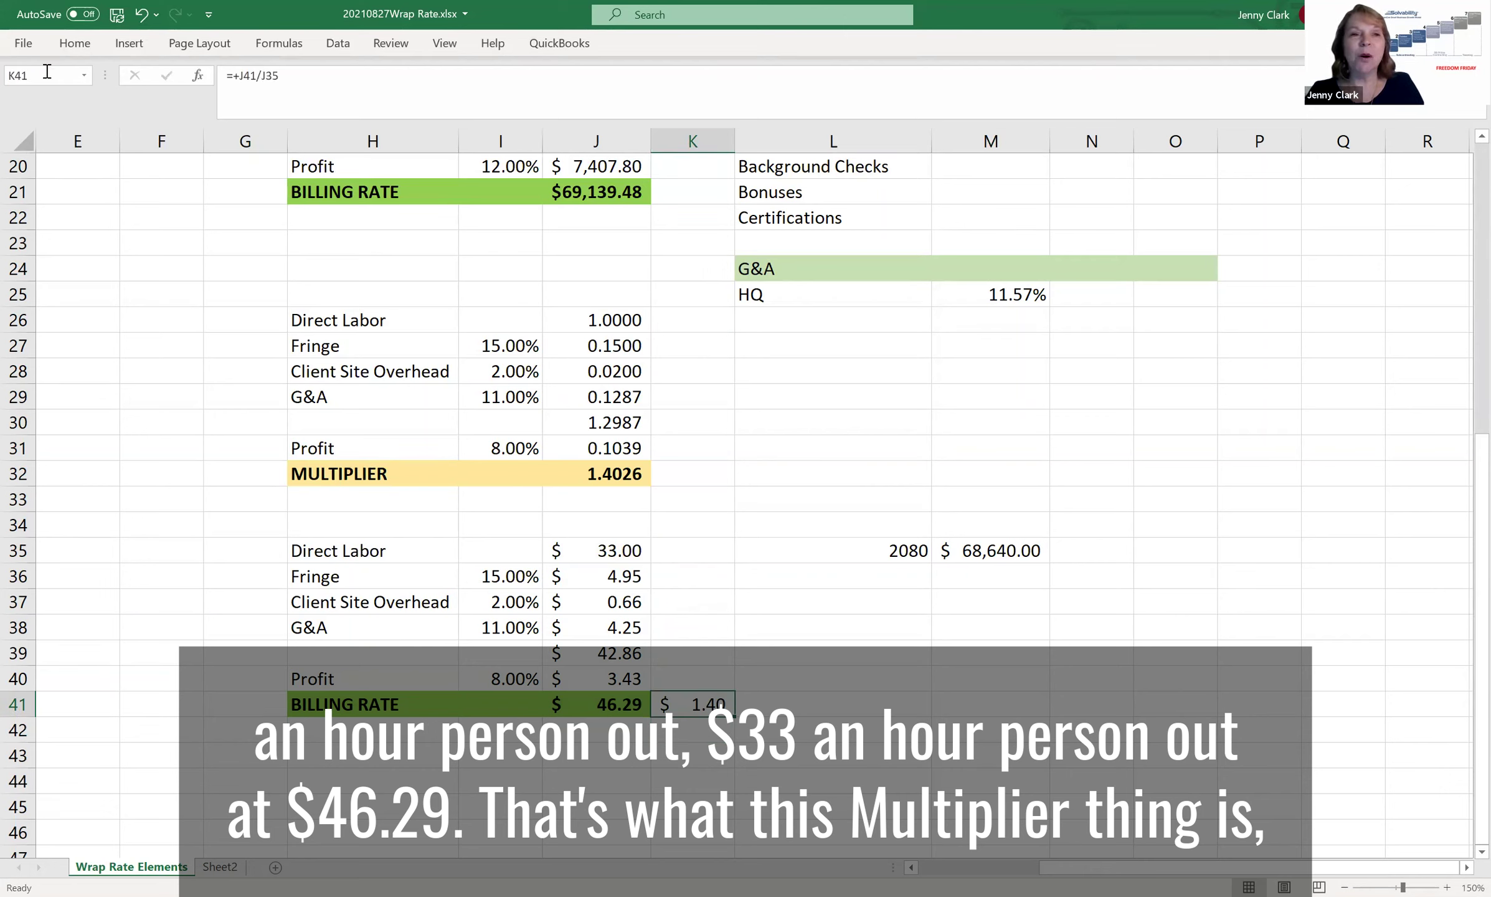
click(75, 43)
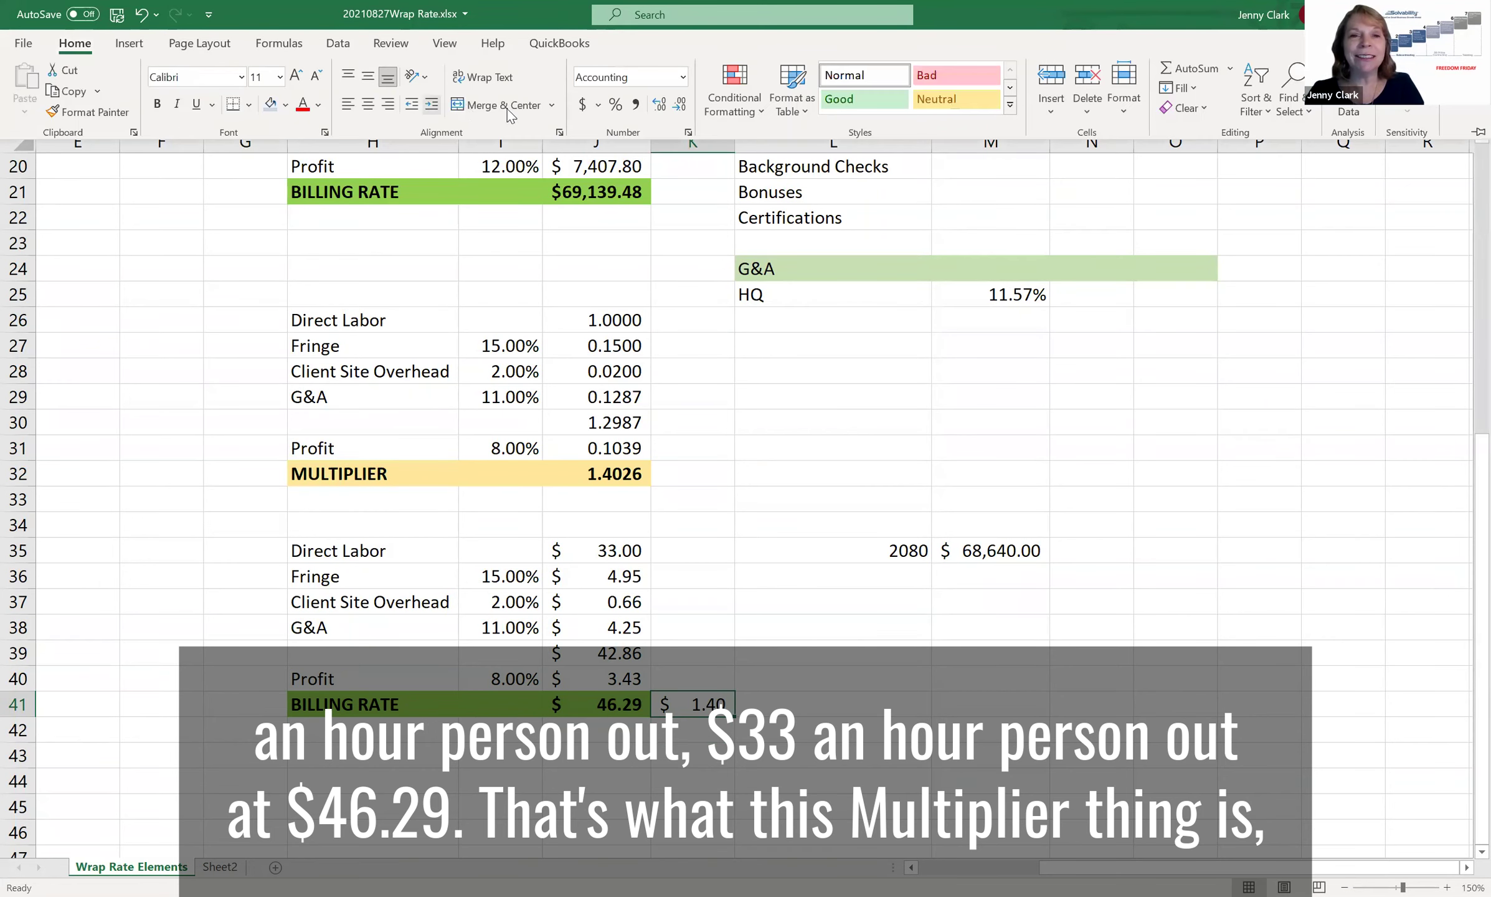
click(635, 104)
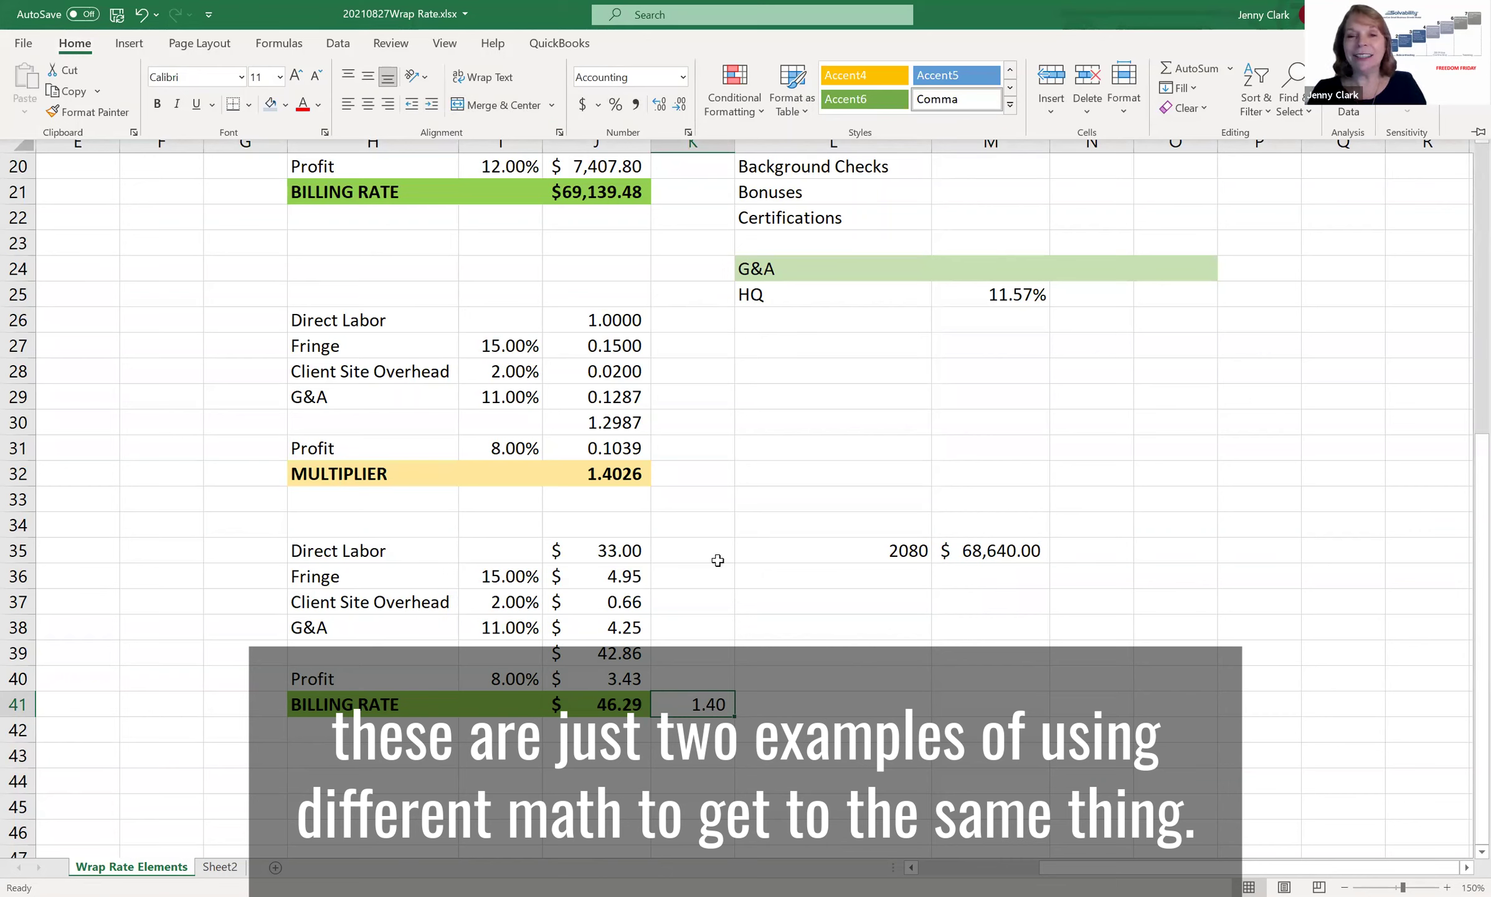
Try 33 as Direct Labor in J26 of the copied multiplier block, and restore it to 1.
click(607, 321)
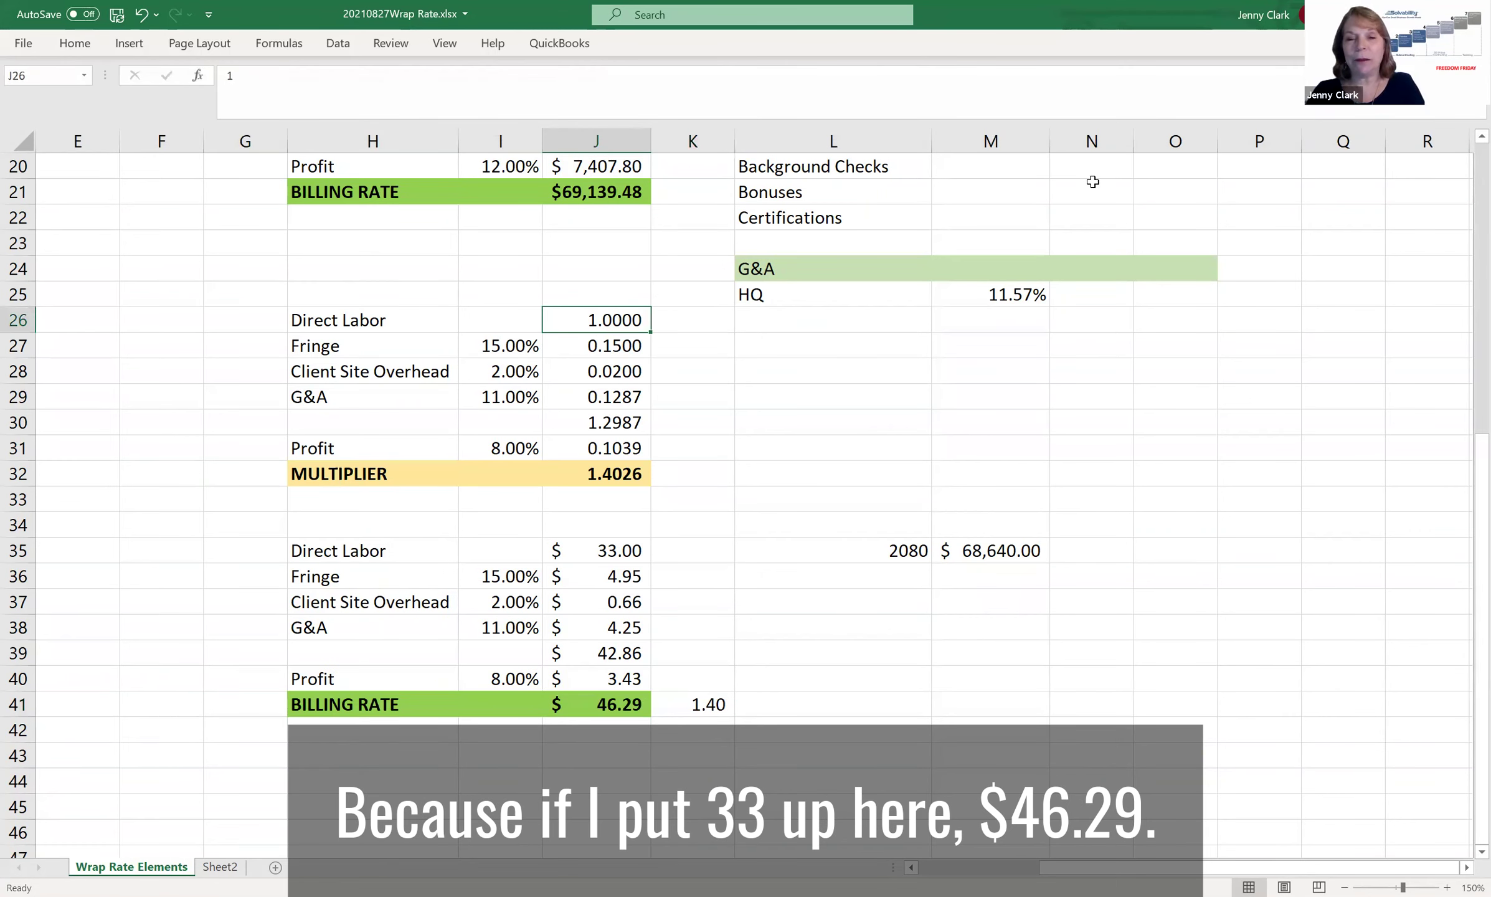
text(33)
key(Return)
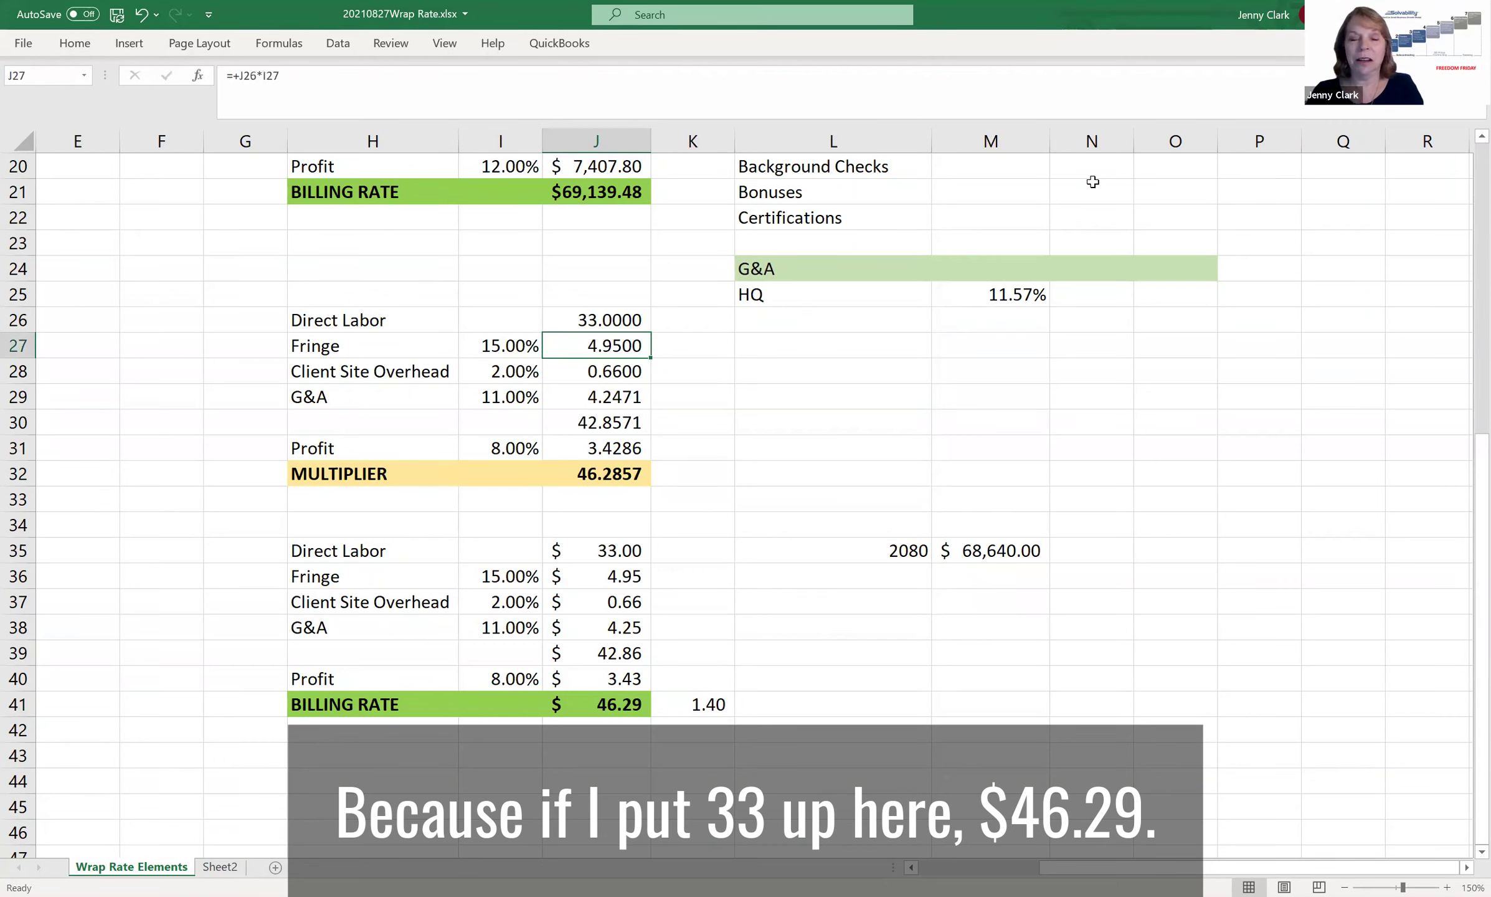
key(Up)
text(1)
key(Return)
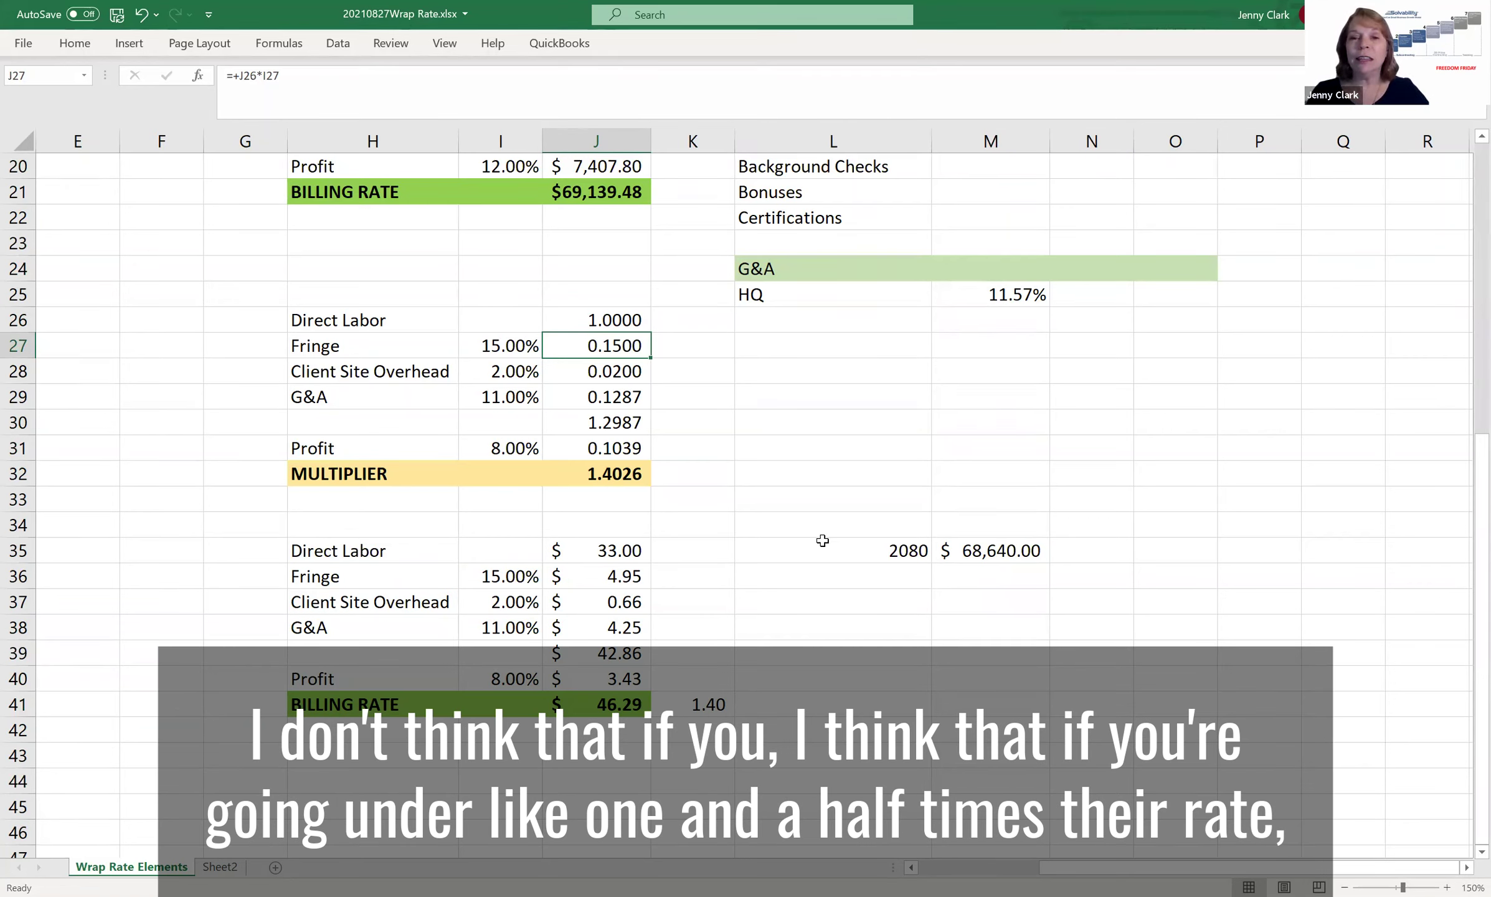
Set Profit in I31 of the copied multiplier block to 12%.
click(783, 603)
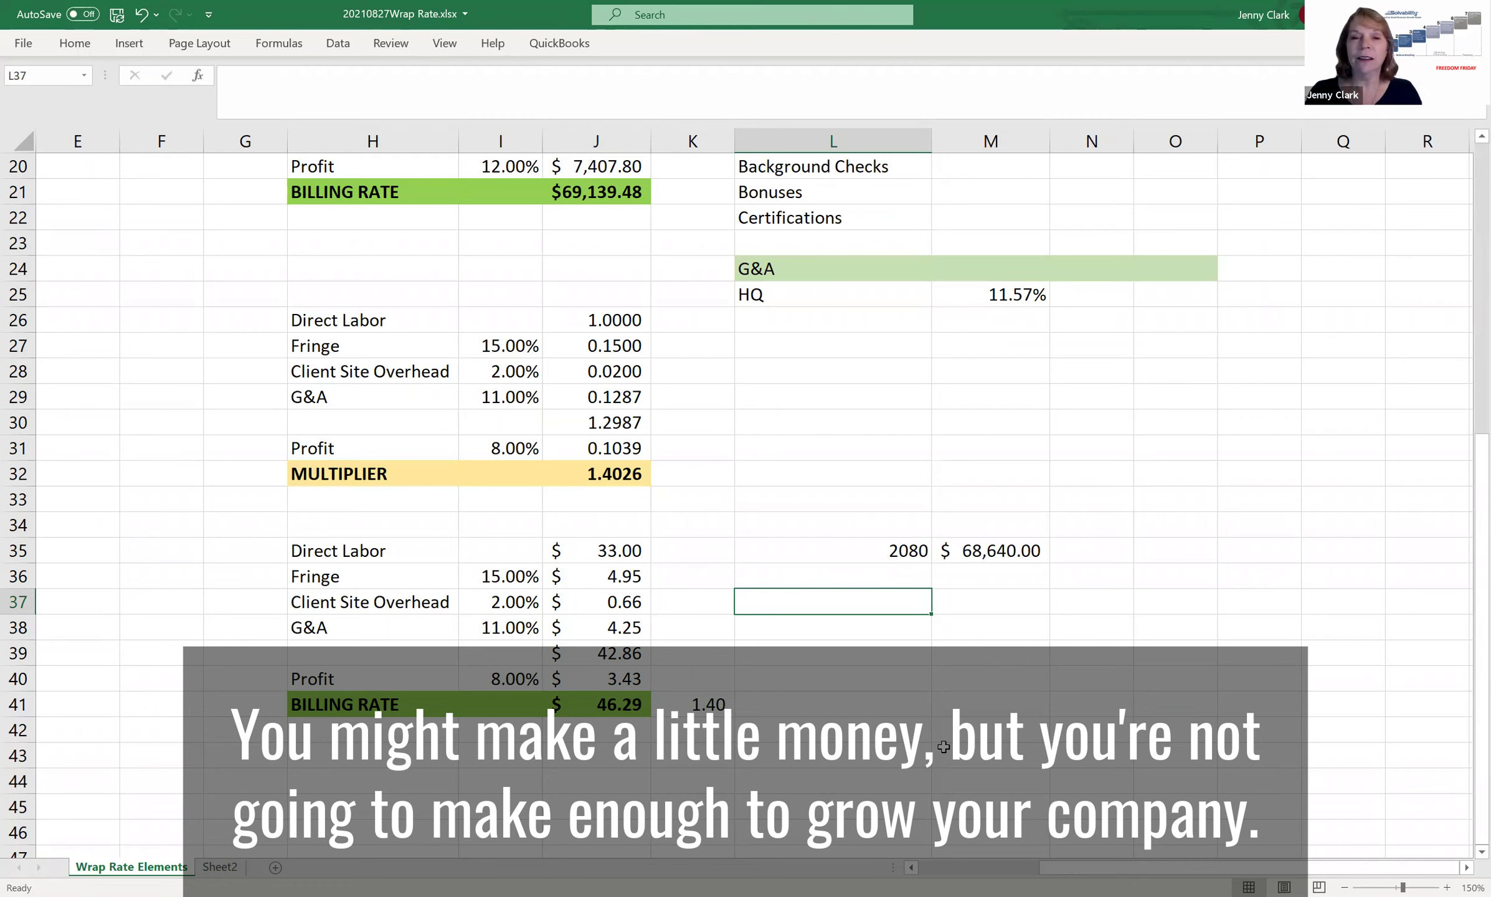
click(504, 576)
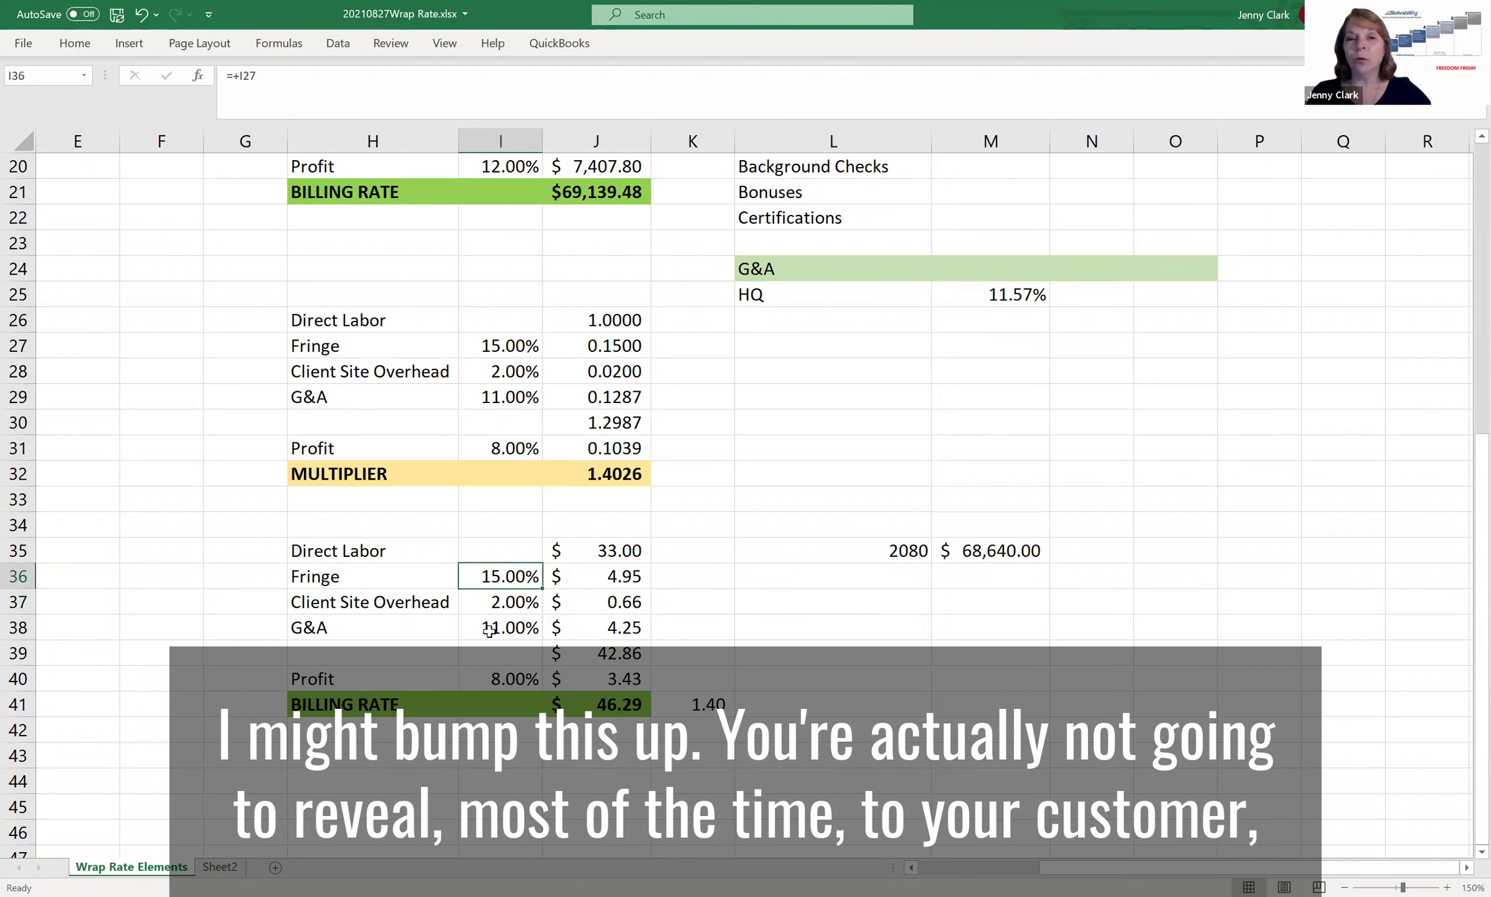
click(493, 343)
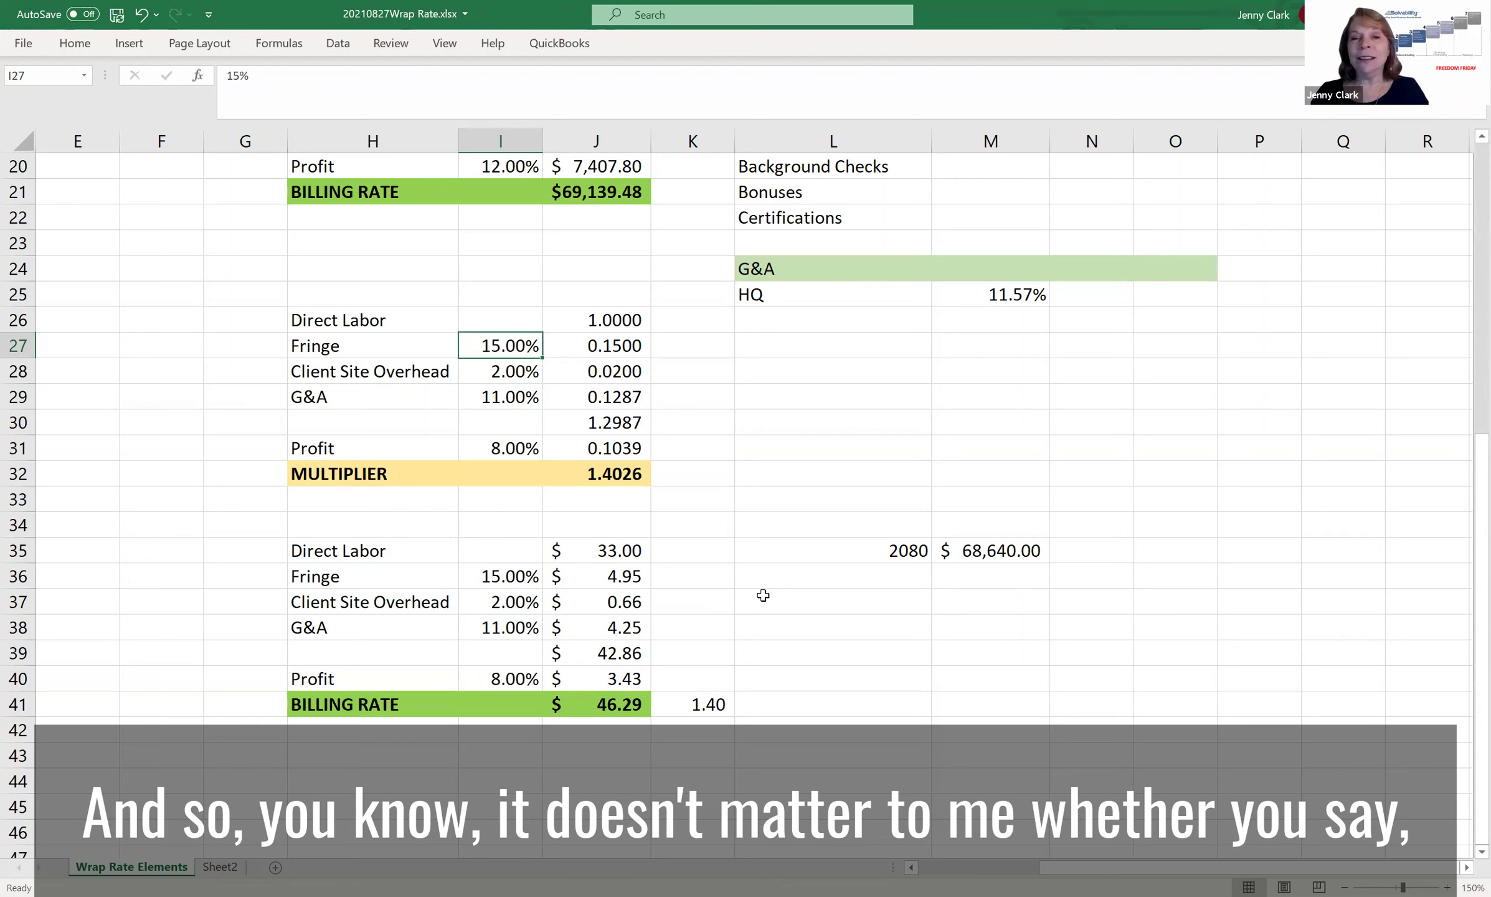
key(Down)
key(Down)
key(Down)
key(Down)
text(12)
key(Return)
In the copied multiplier block, set Fringe in I27 to 12% and Client Site Overhead in I28 to 2%.
key(Up)
key(Up)
key(Up)
key(Up)
key(Up)
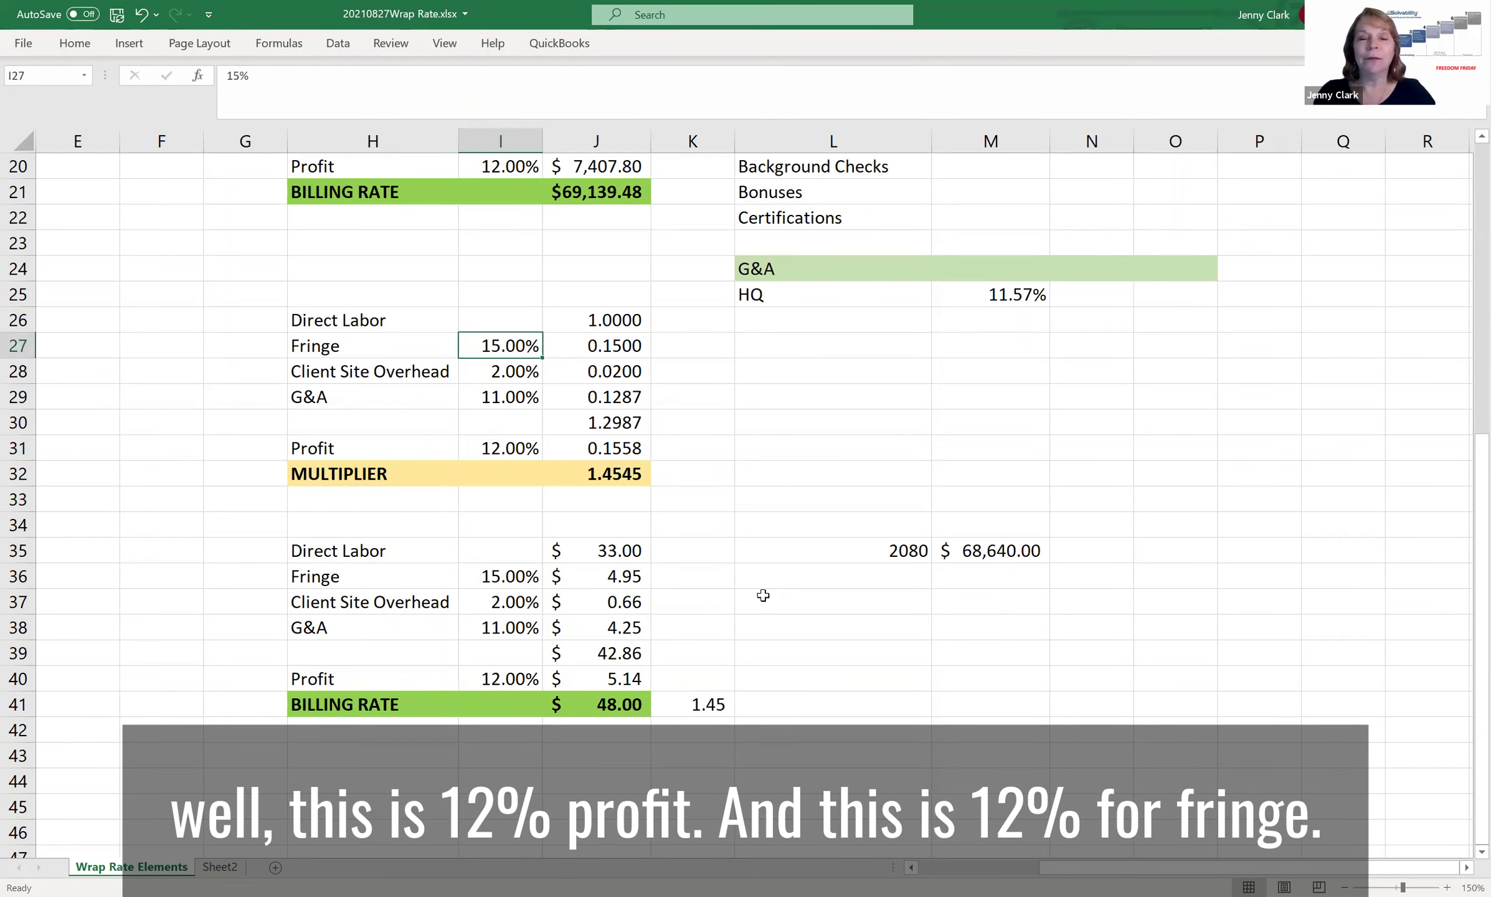
text(12)
key(Return)
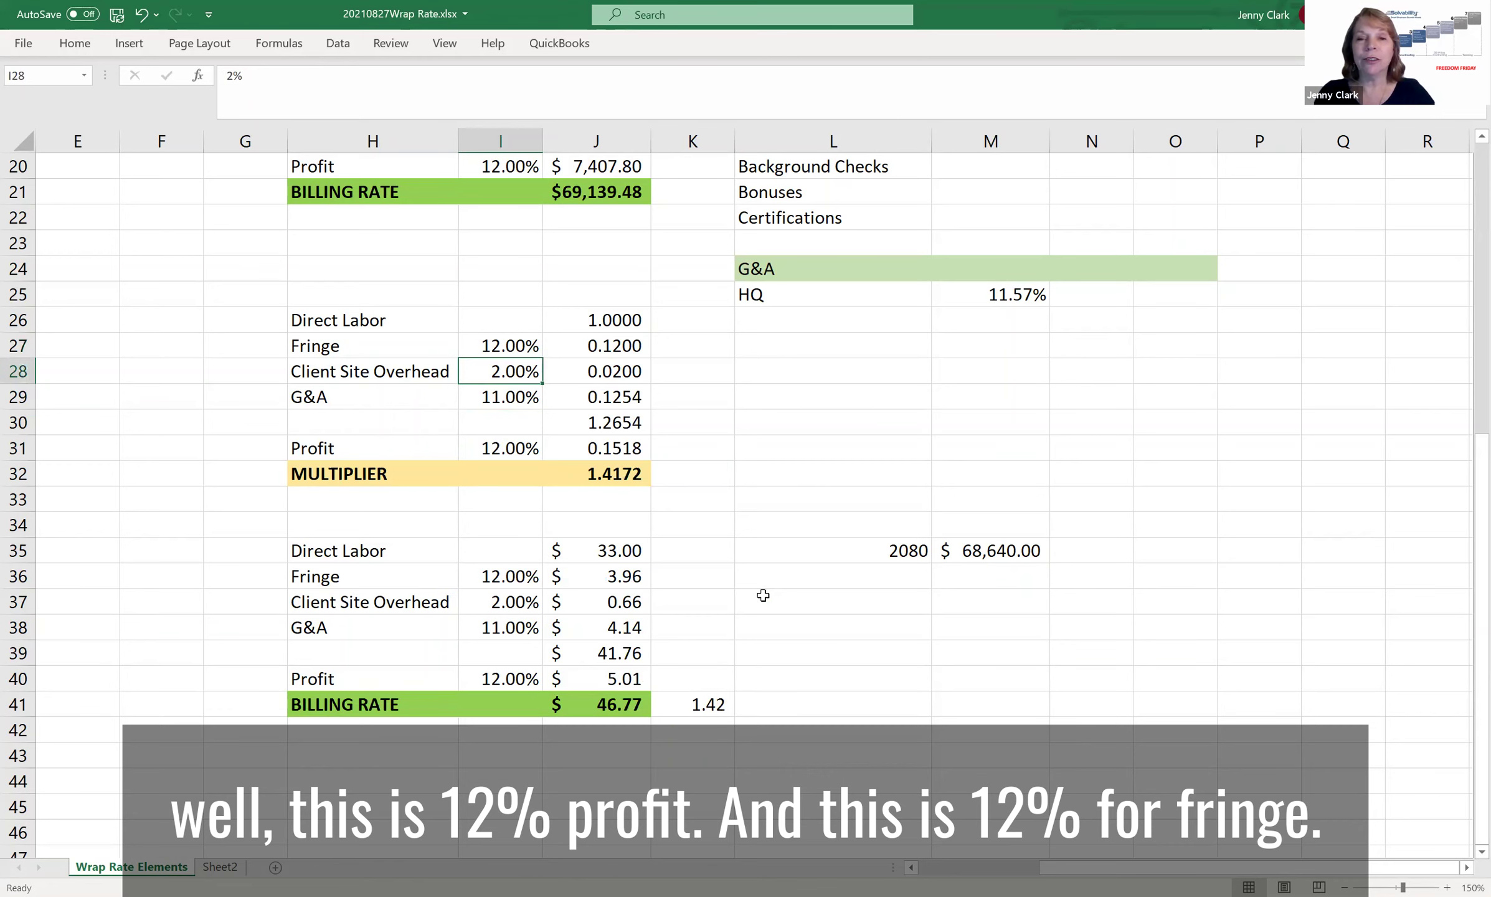
text(2)
key(Return)
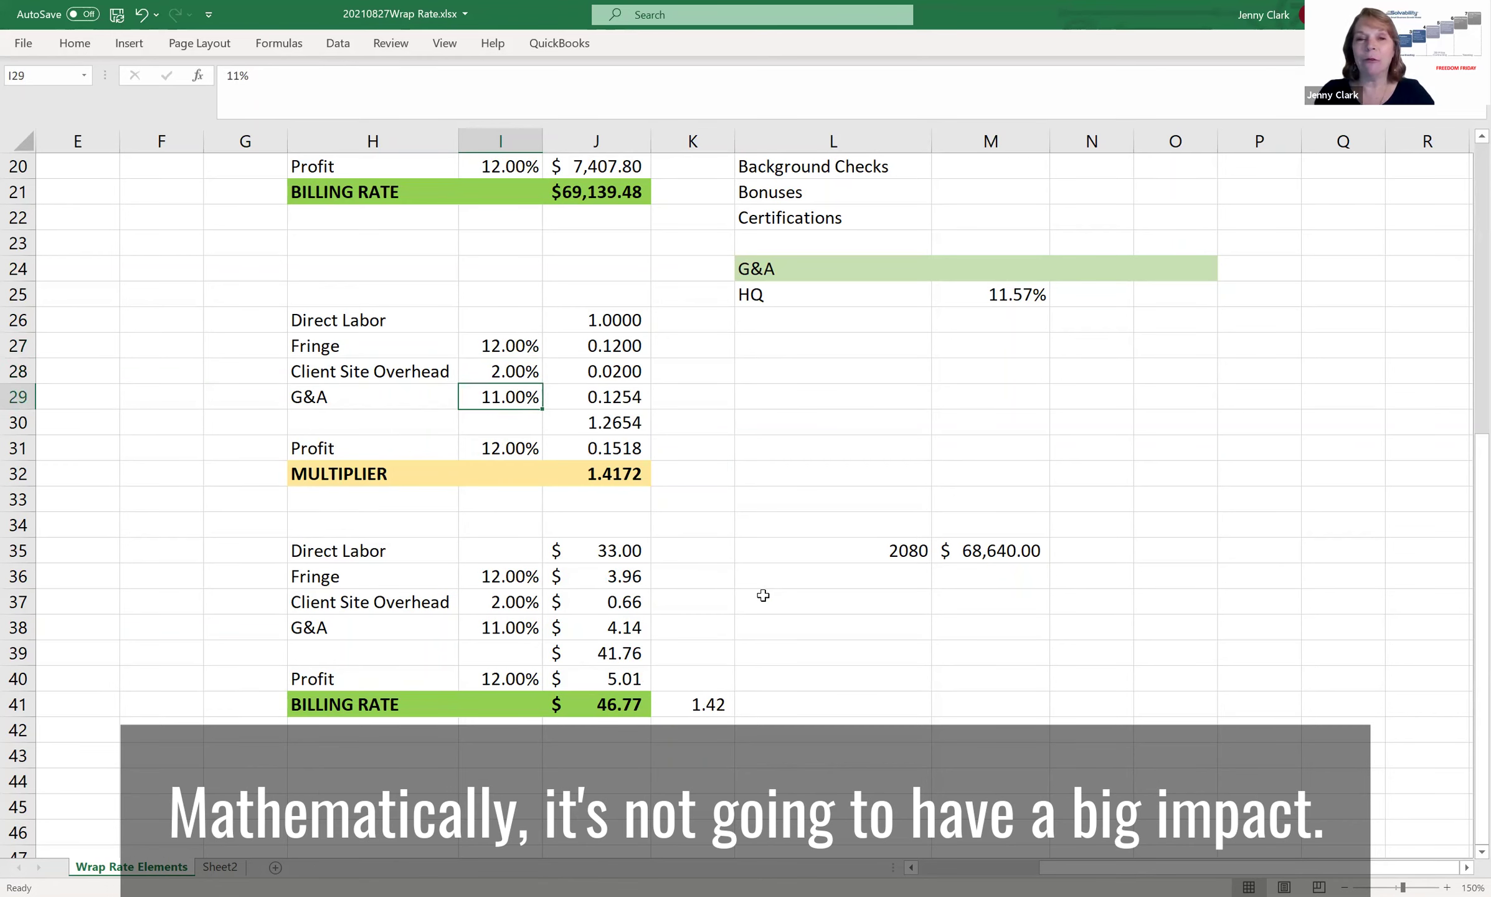
In the copied multiplier block, set Fringe in I27 to 15% and Client Site Overhead in I28 to 5%.
key(Up)
key(Up)
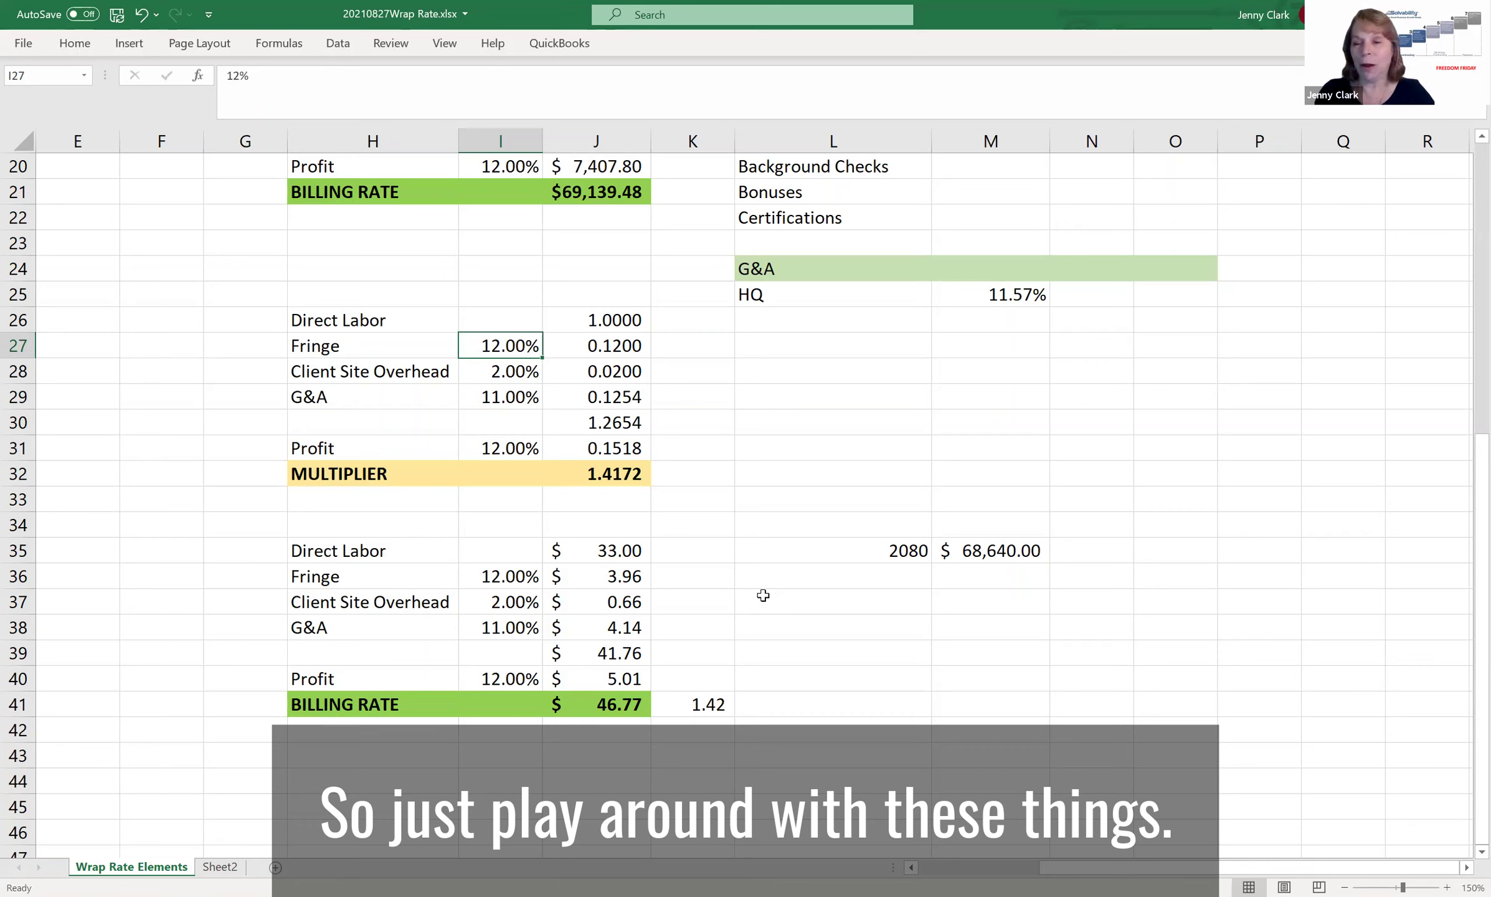
text(15)
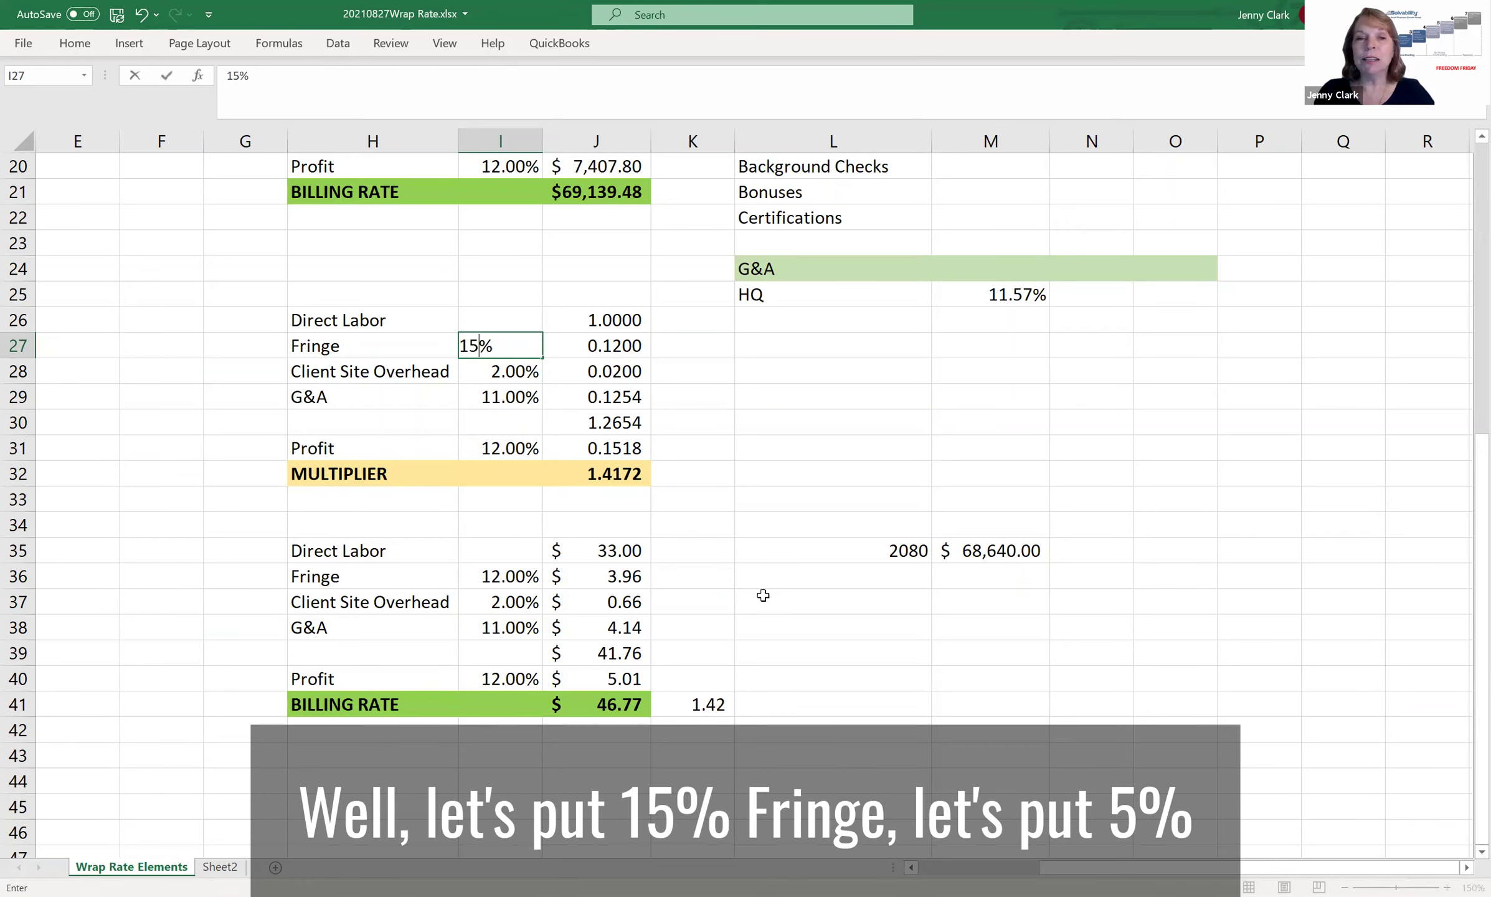
key(Return)
text(5)
key(Return)
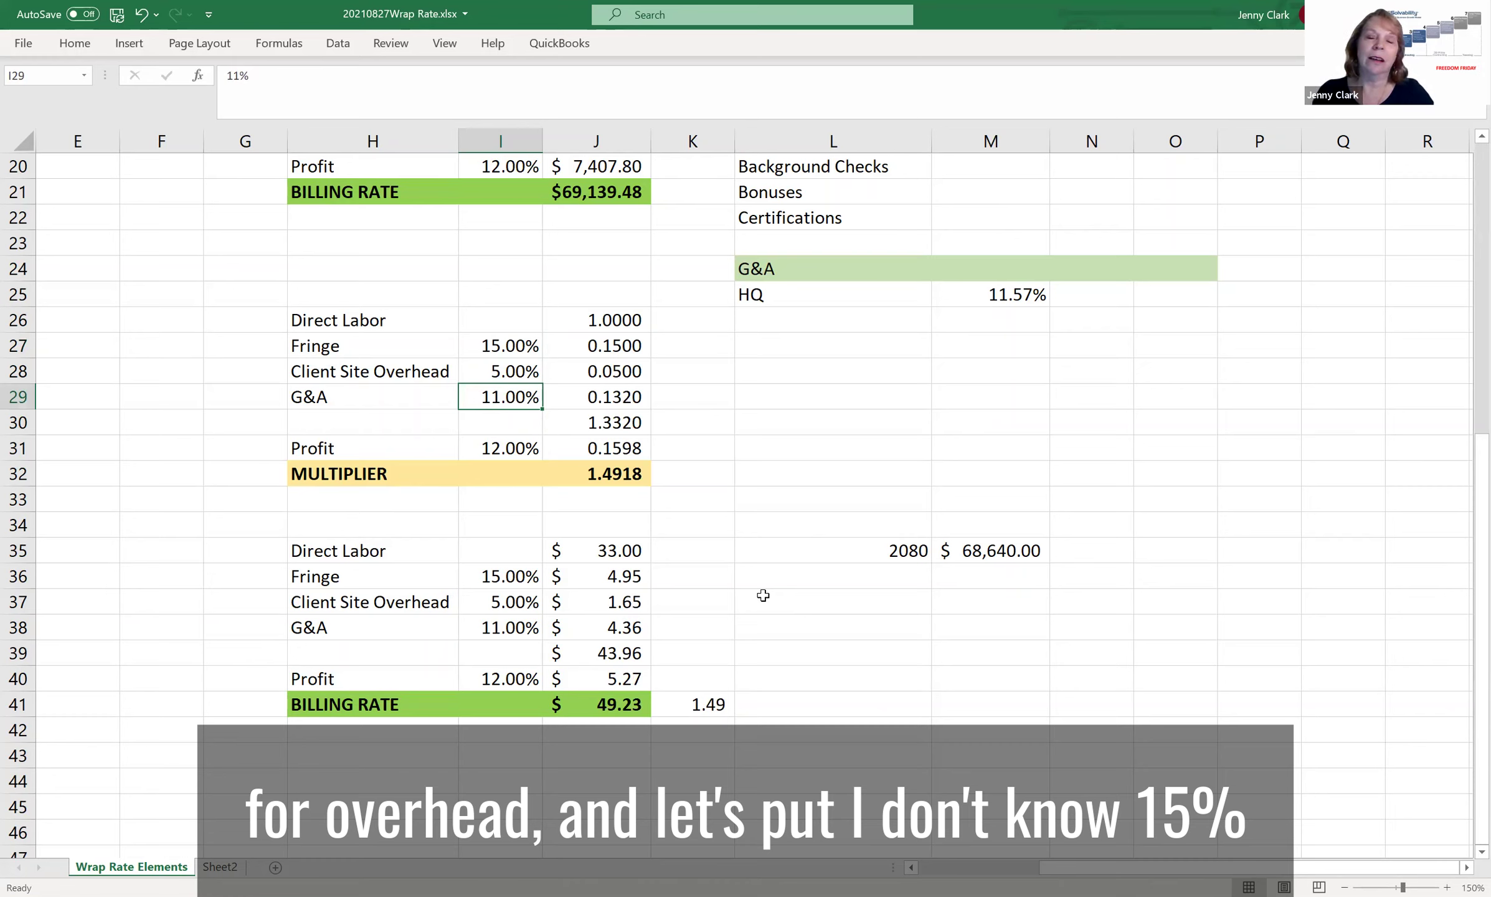
In the copied multiplier block, set both G&A in I29 and Profit in I31 to 15%.
text(15)
key(Return)
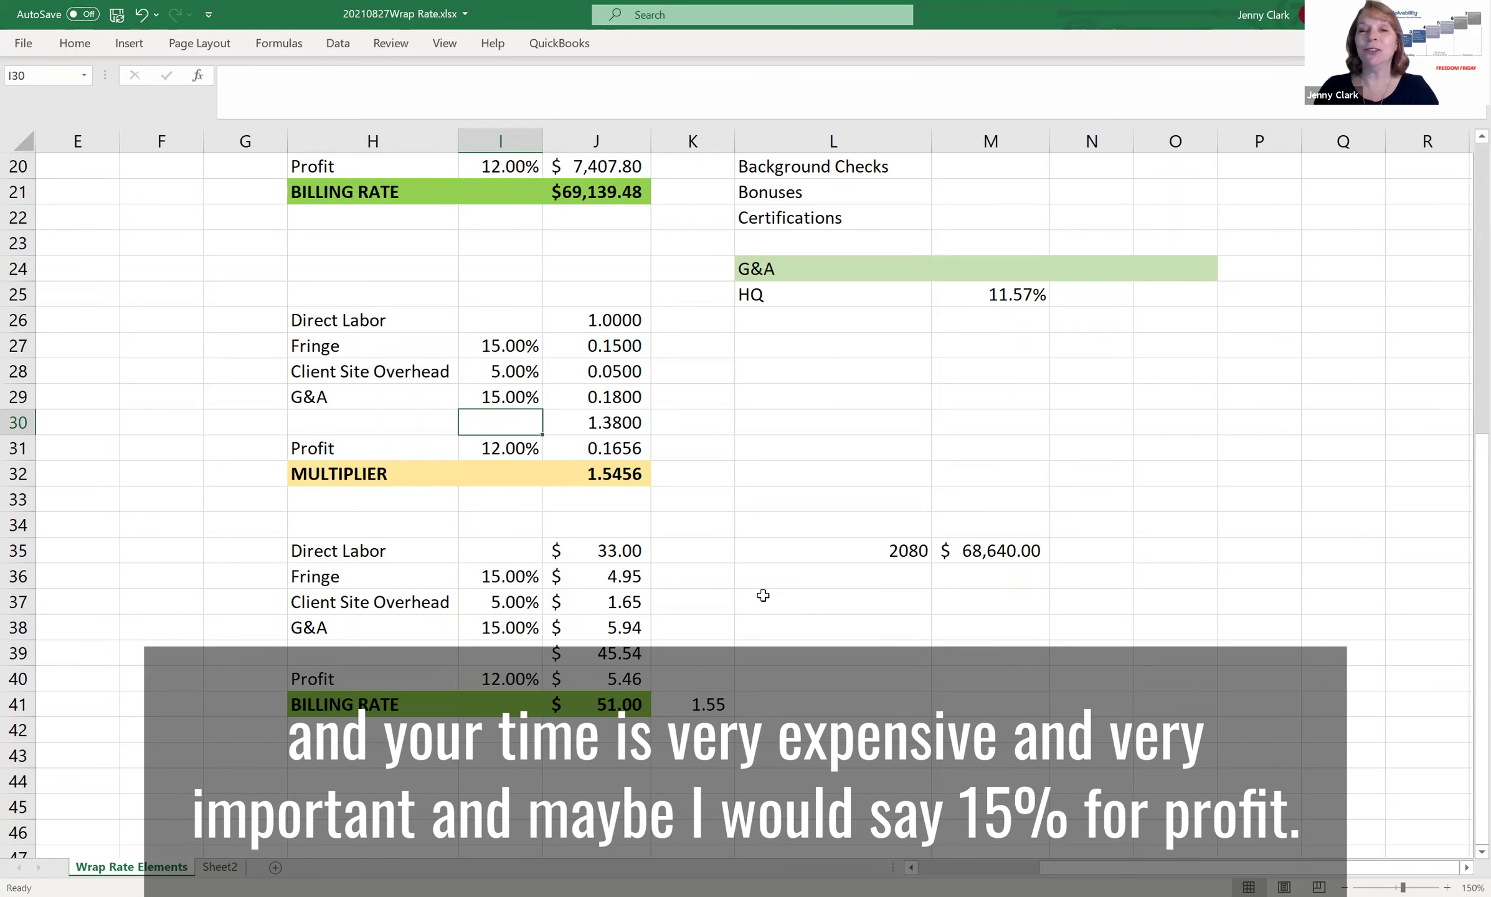
key(Return)
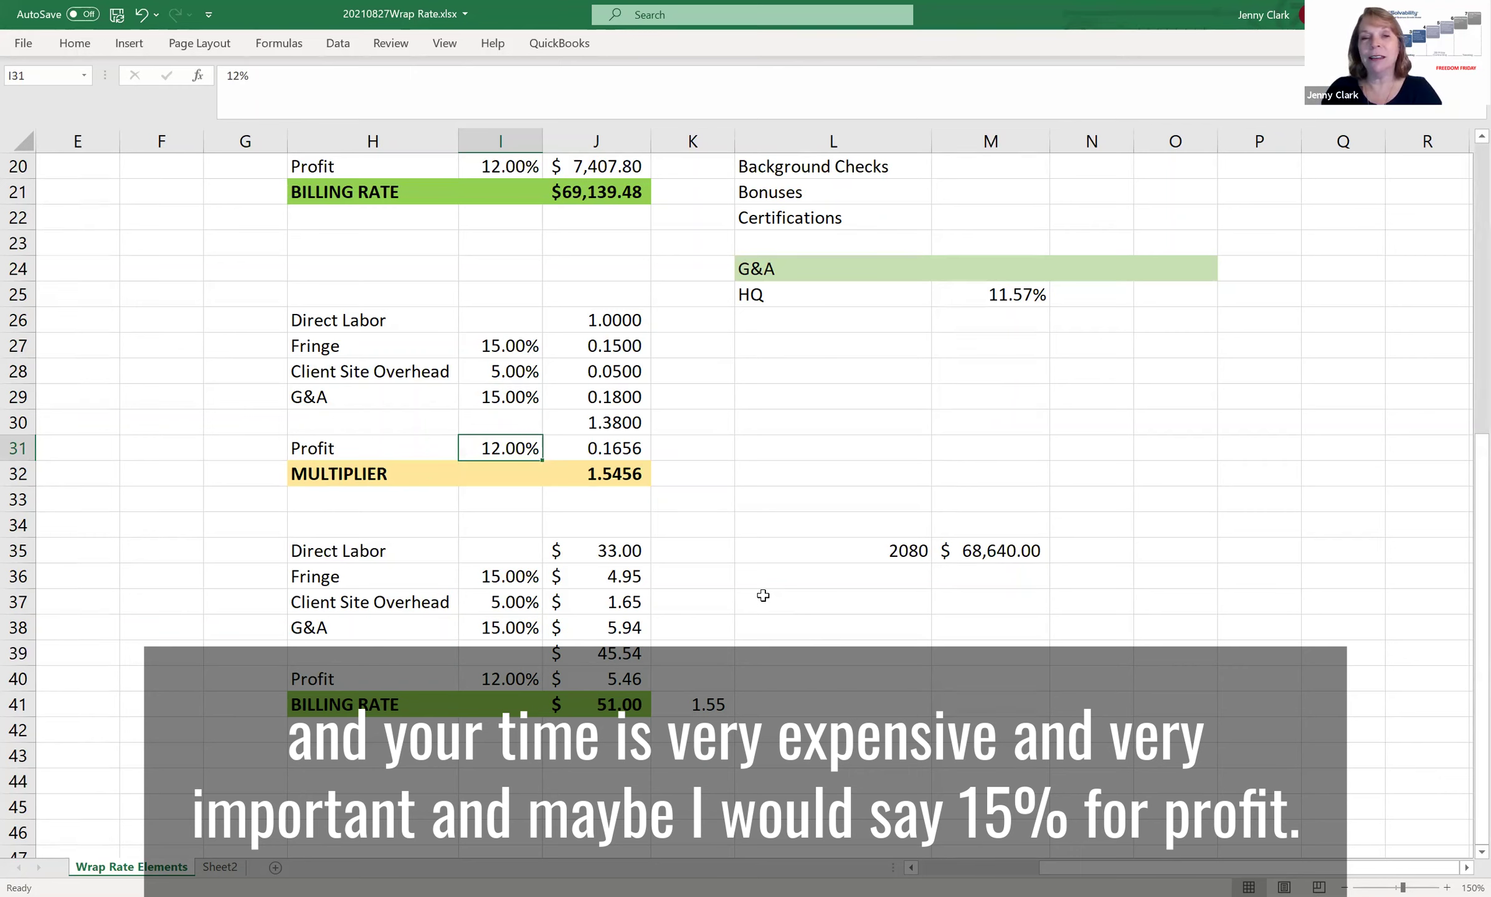
key(Up)
key(Up)
key(Left)
key(Left)
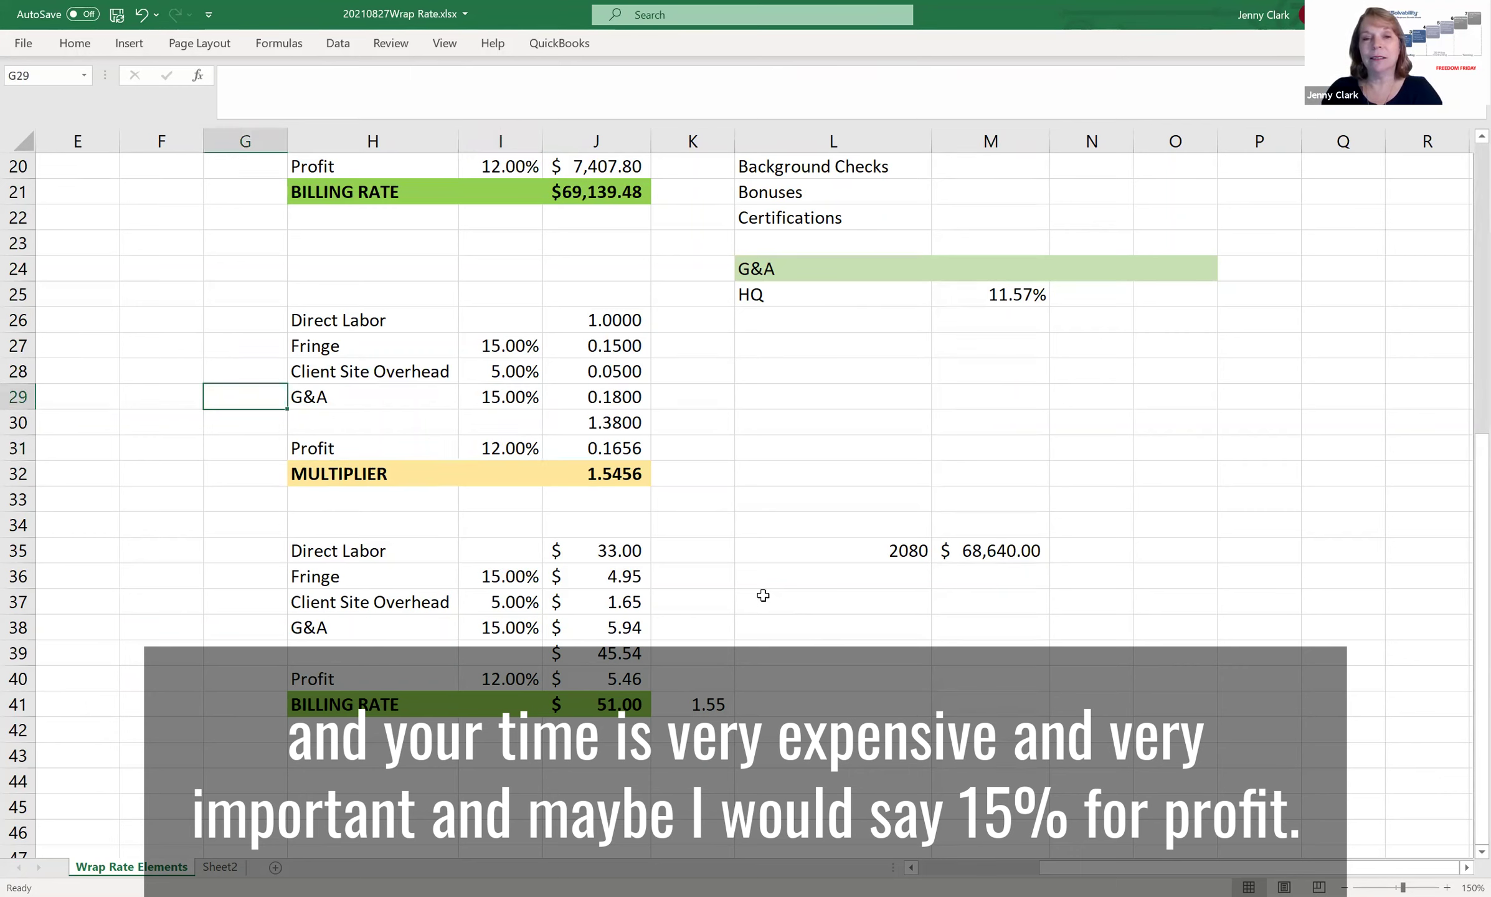
key(Right)
key(Right)
key(Down)
key(Down)
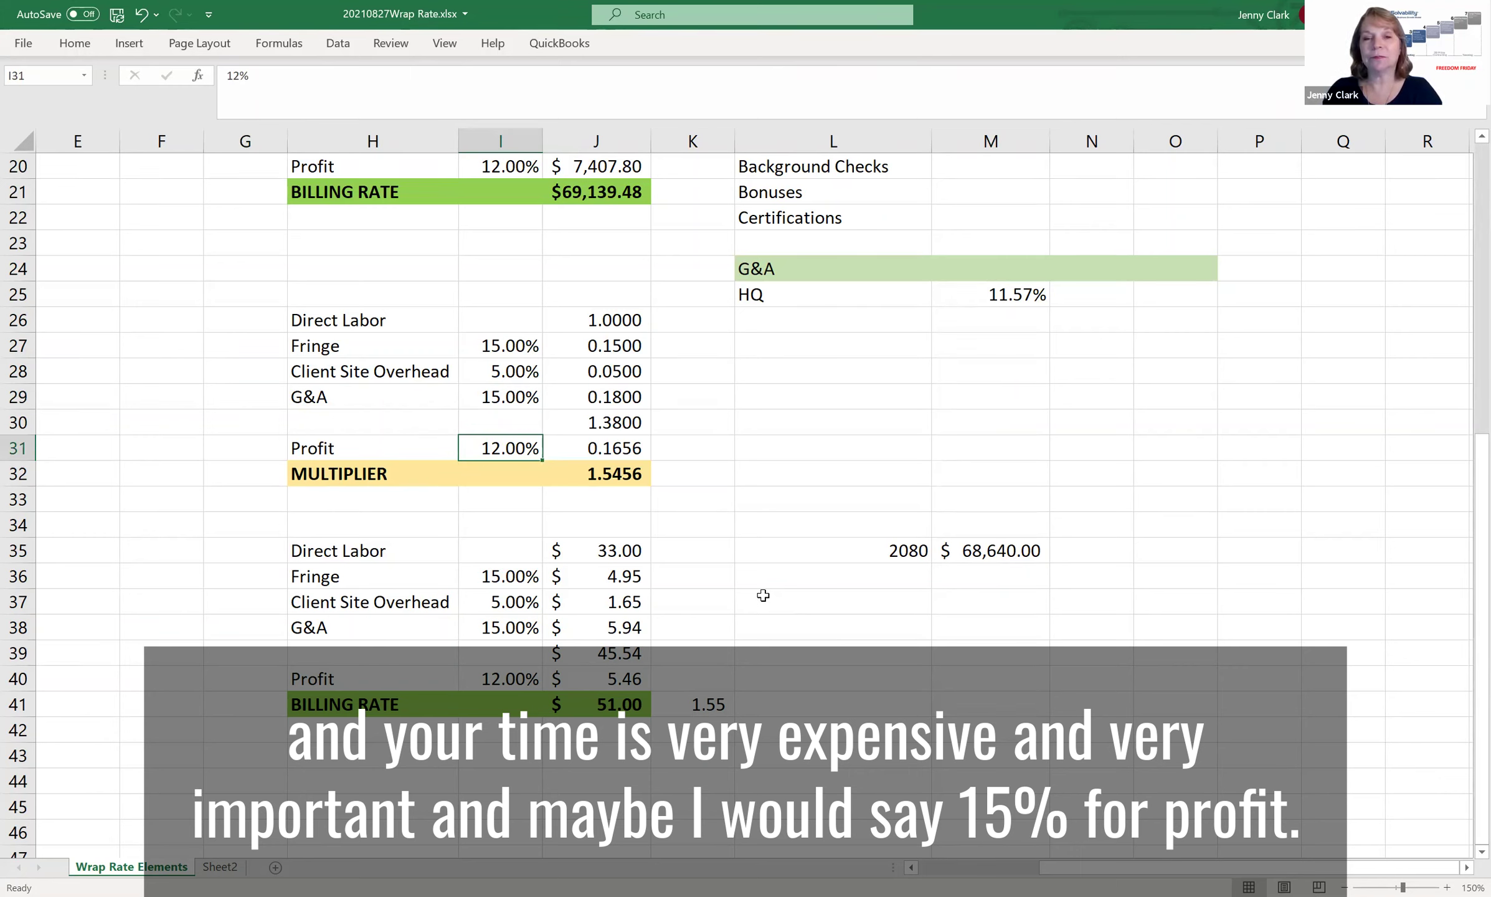
text(2)
key(BackSpace)
text(15)
key(Return)
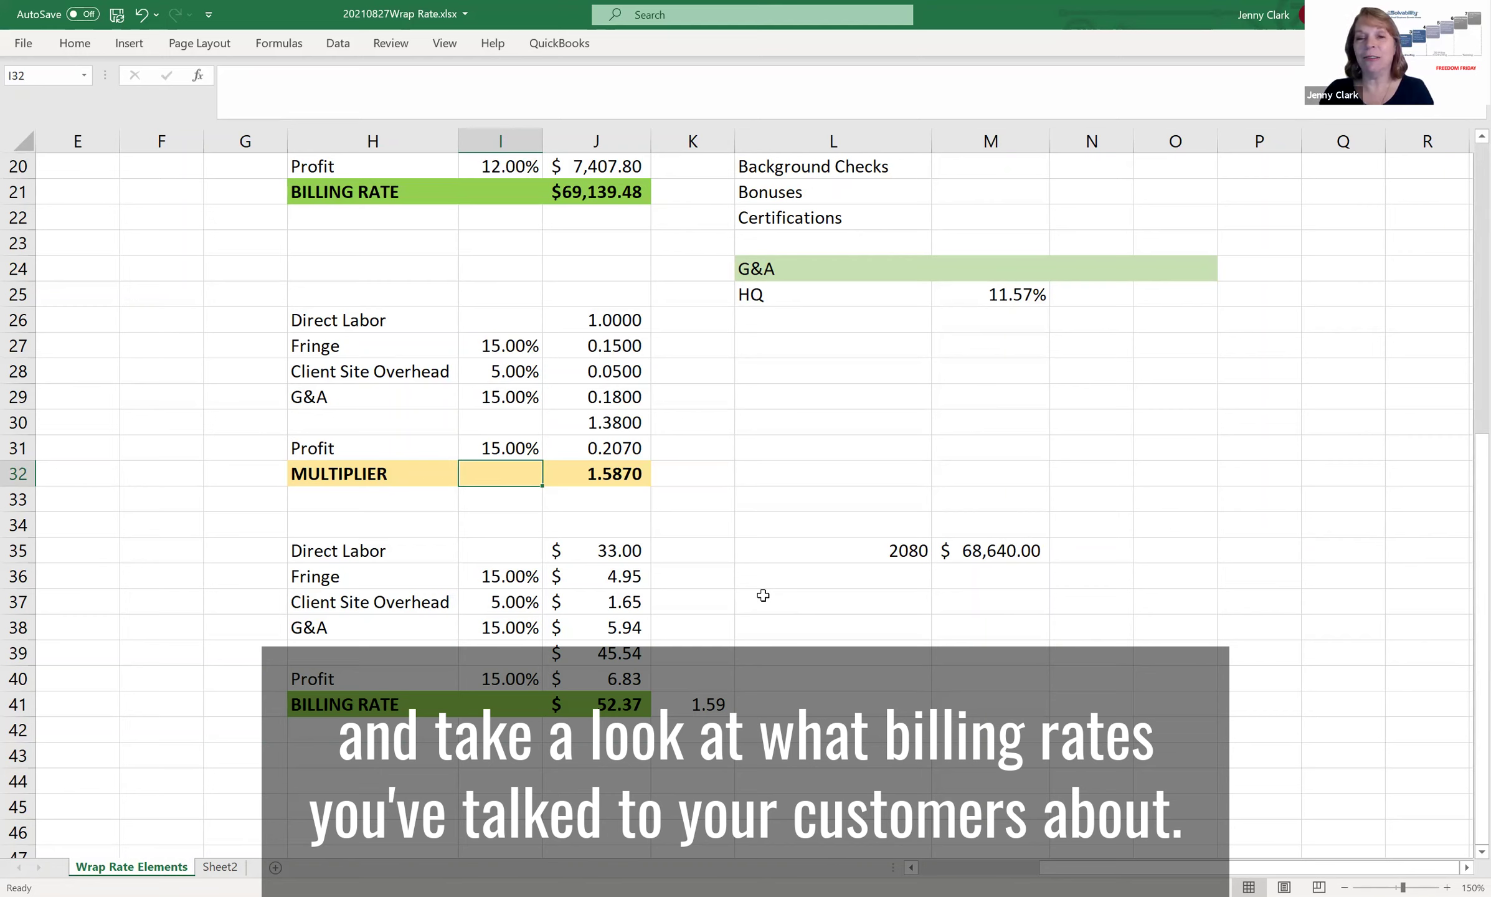
Label L42 "Billing Rate" and L43 "PAY RATE" below the copied billing rate block.
click(826, 721)
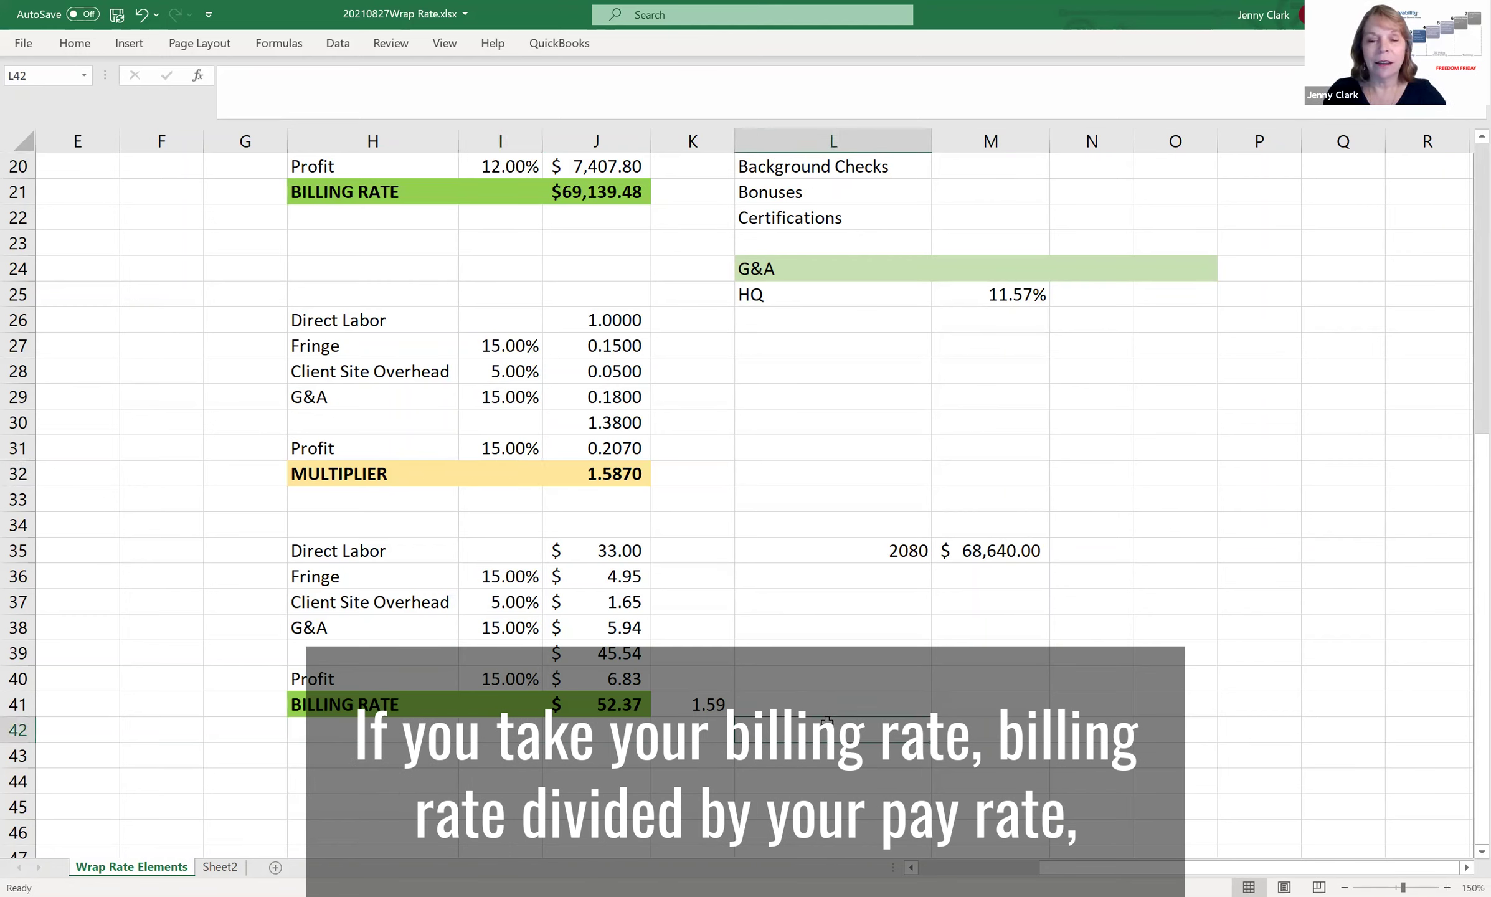
text(Billing Rate)
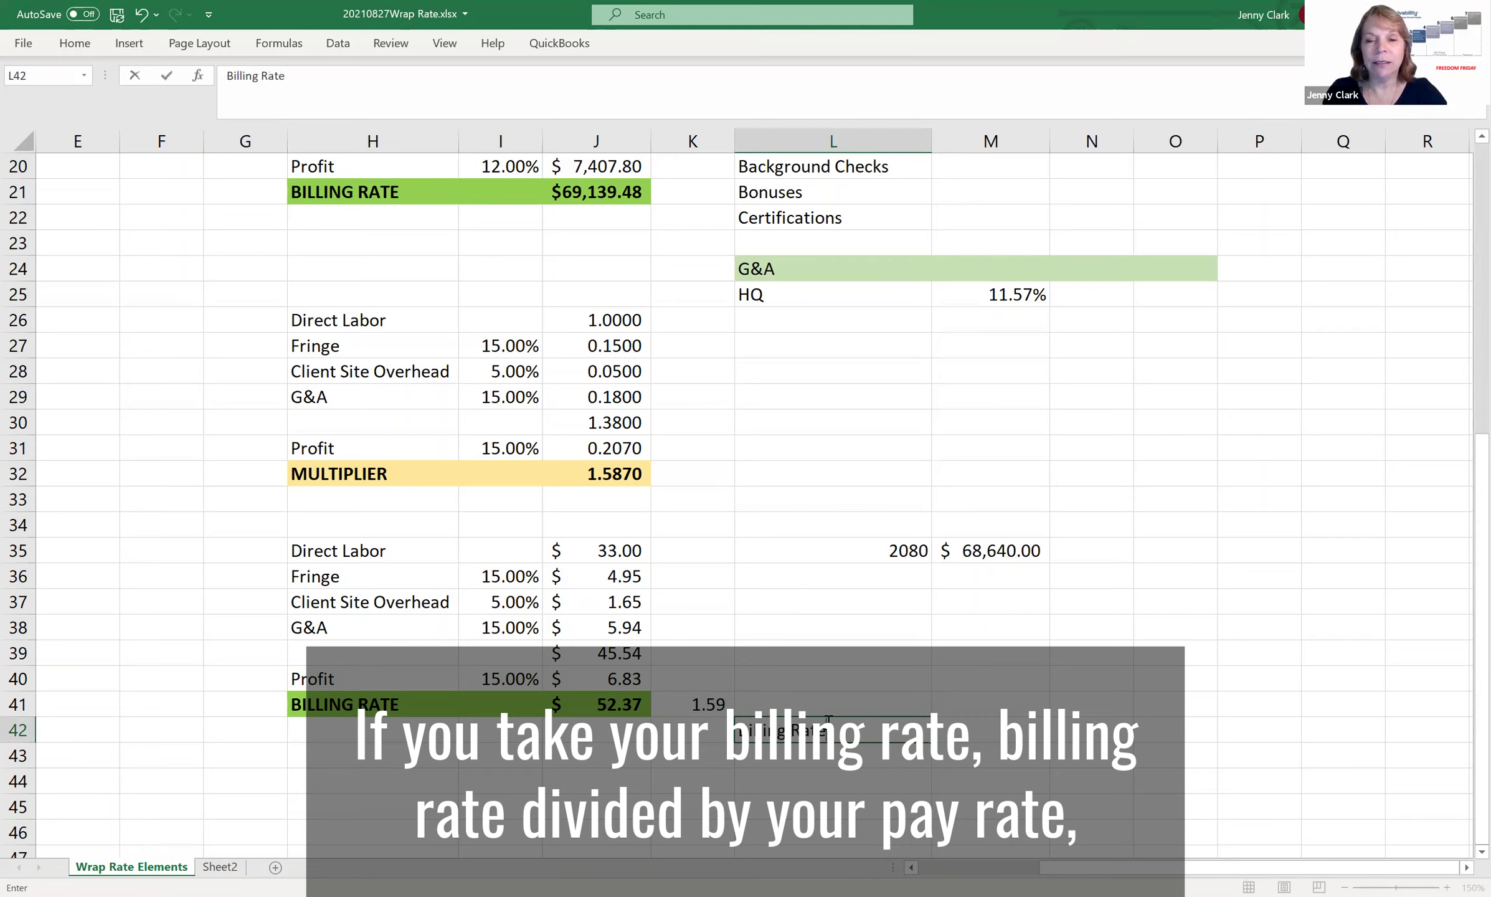
key(Return)
text(PAY)
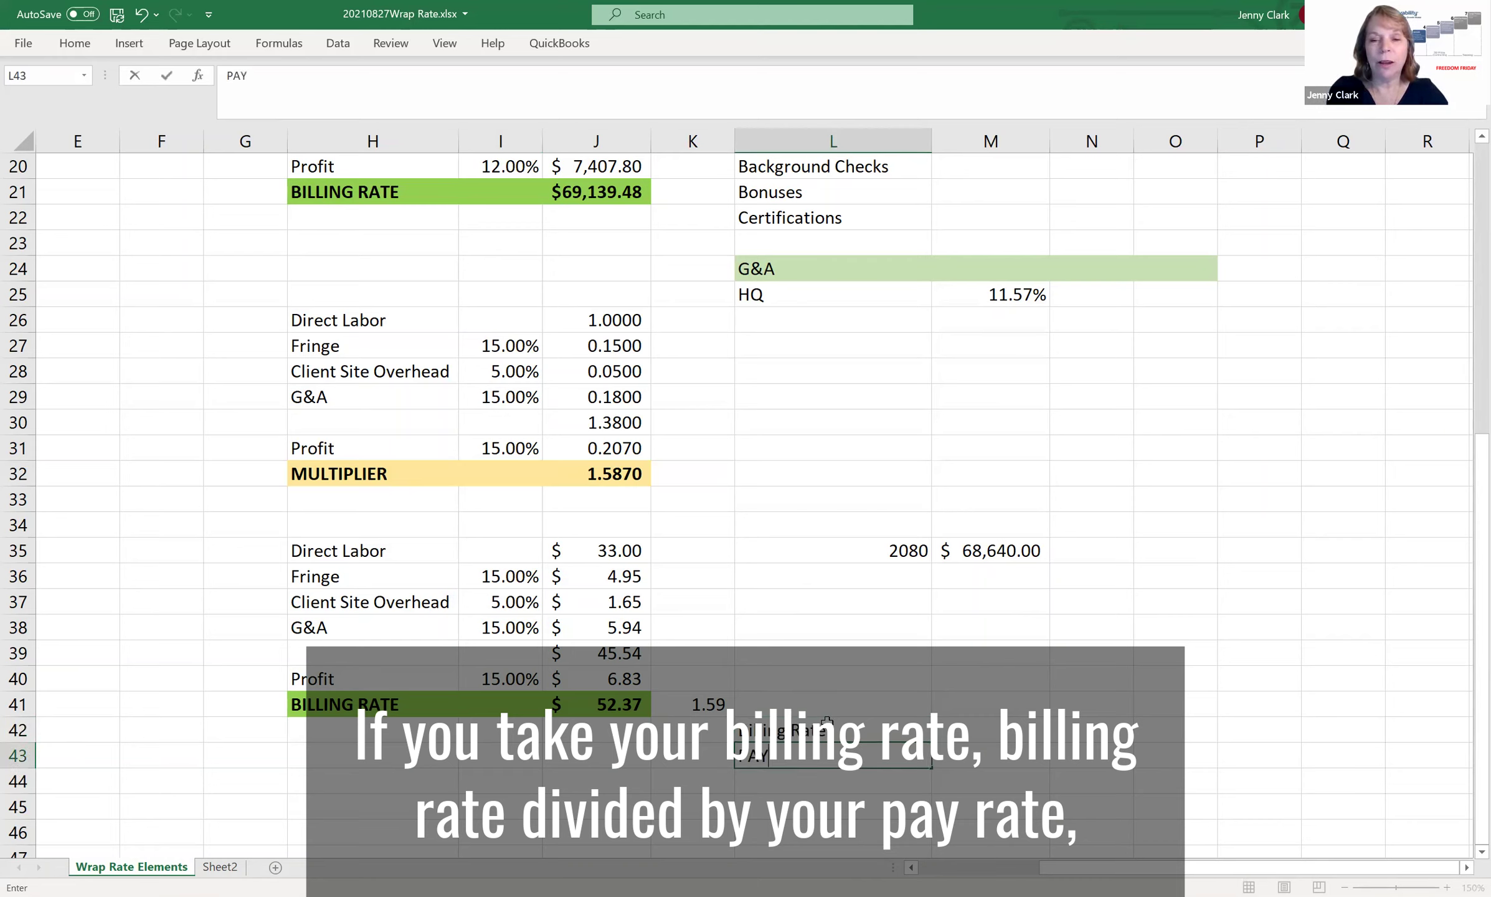
text( RATE)
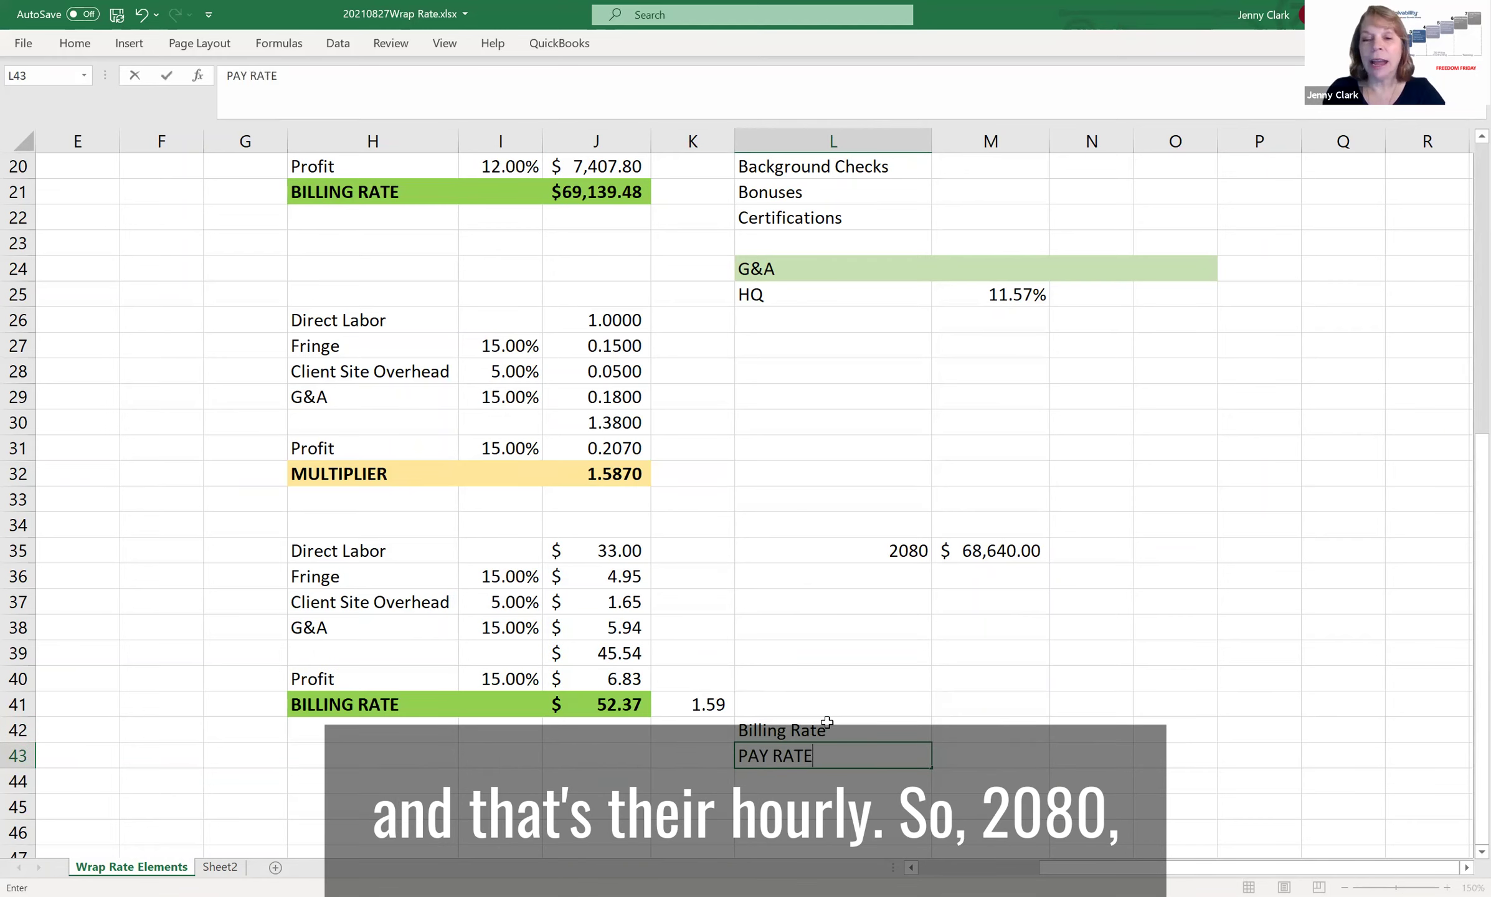
key(Tab)
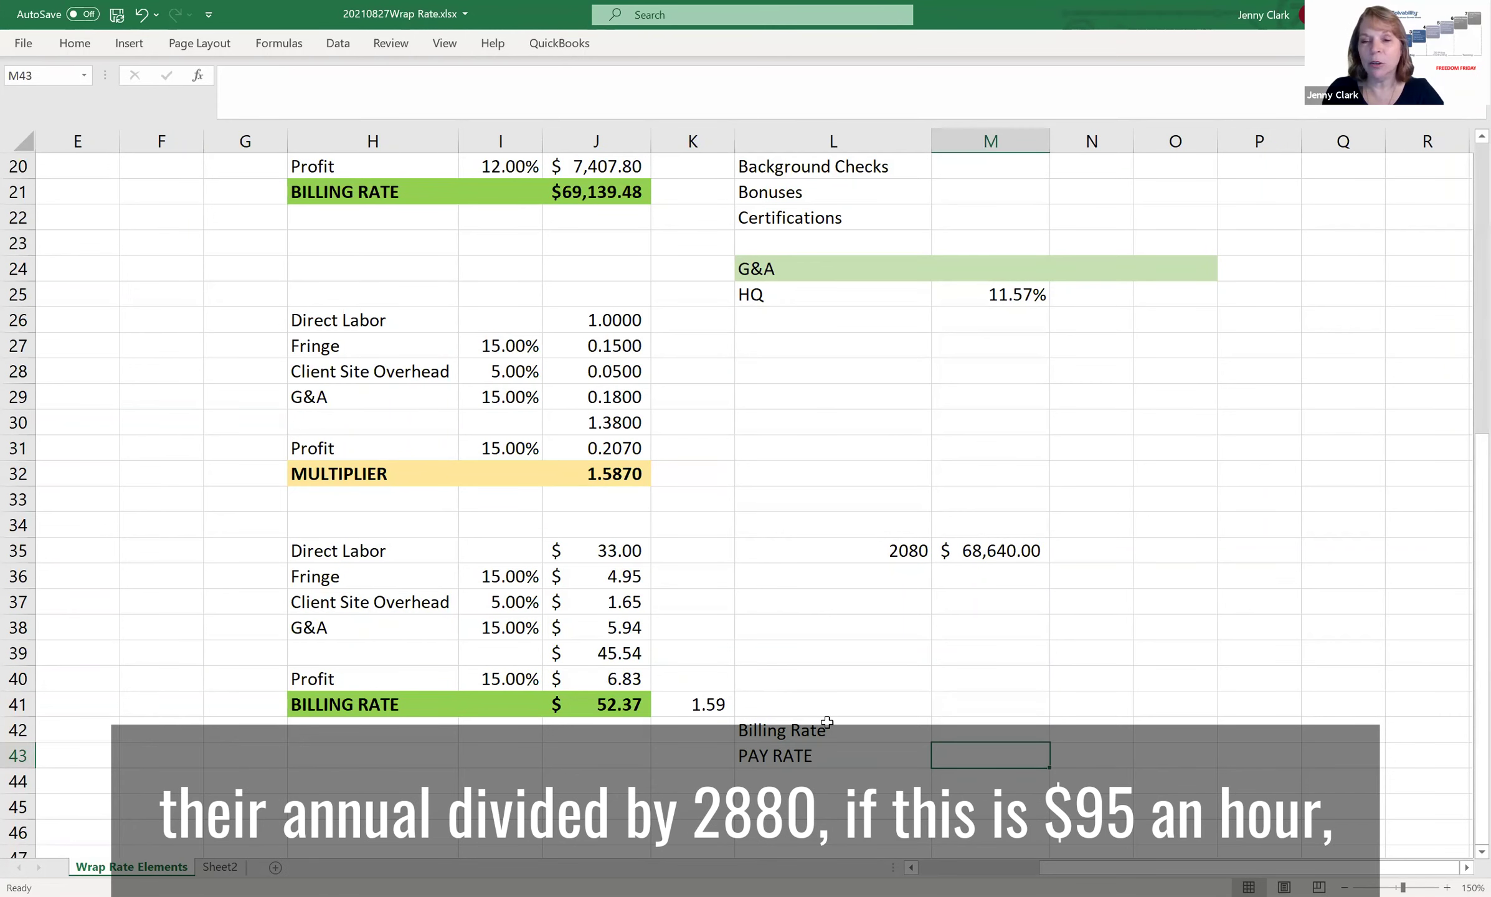
Enter a billing rate of 95 in M42 and a pay rate of 25 in M43.
key(Up)
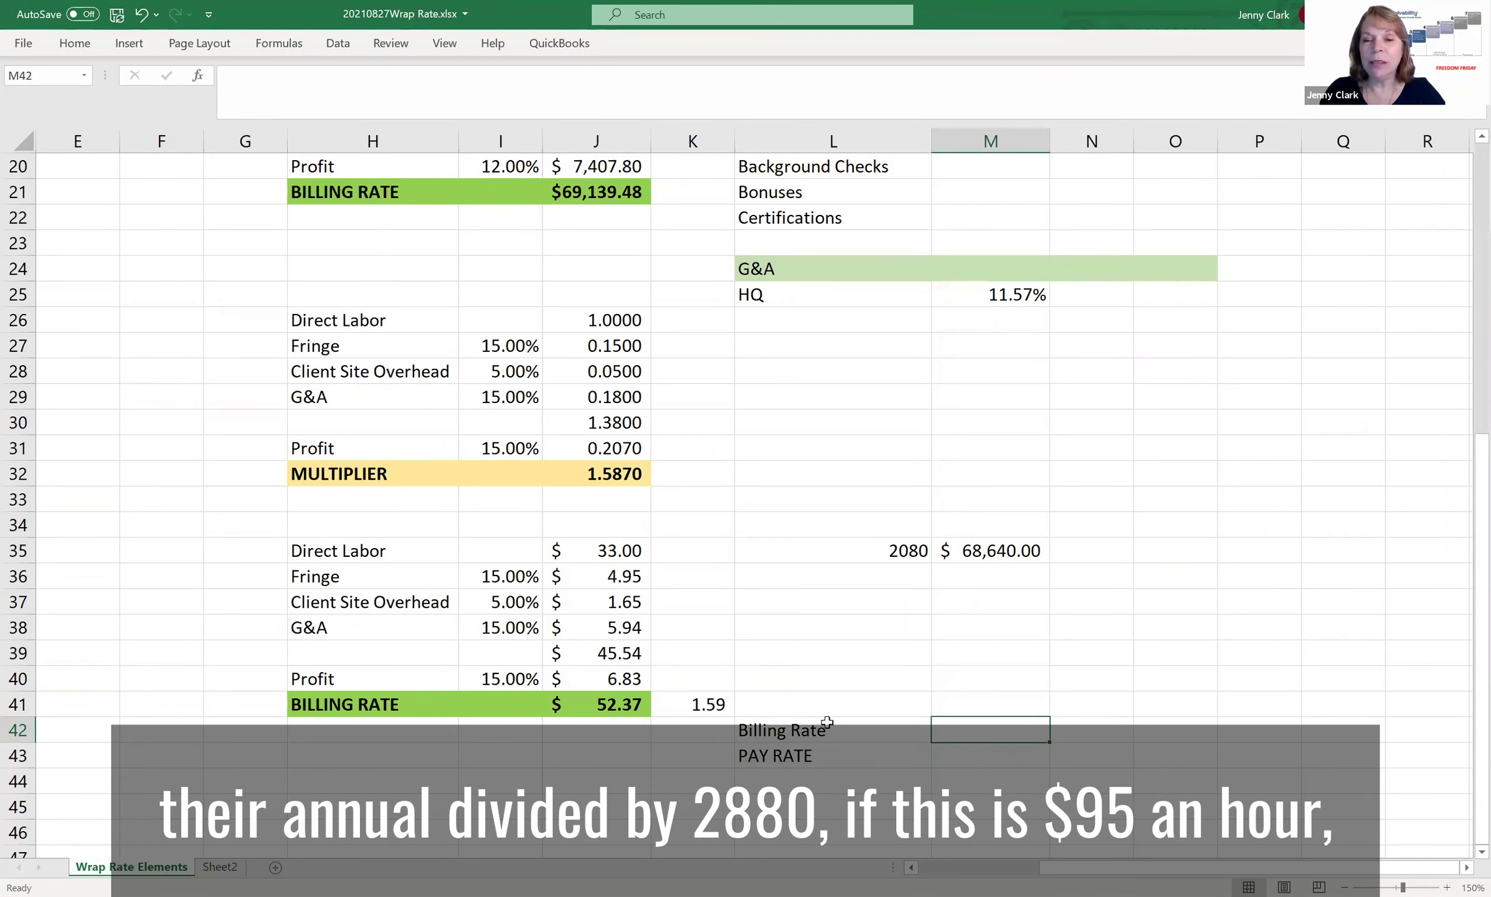
text(95)
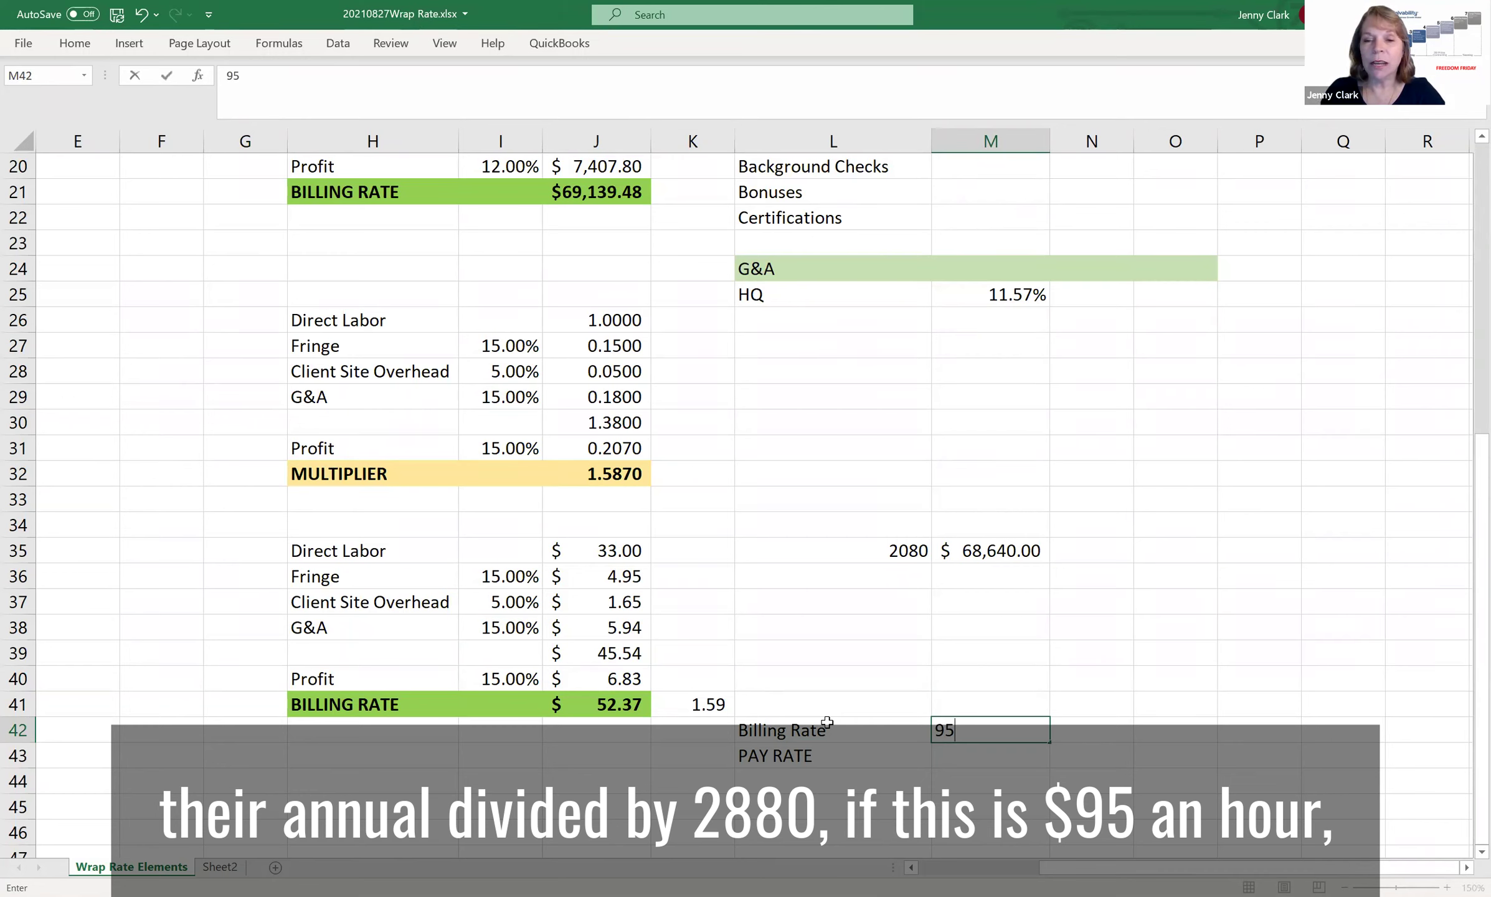
key(Return)
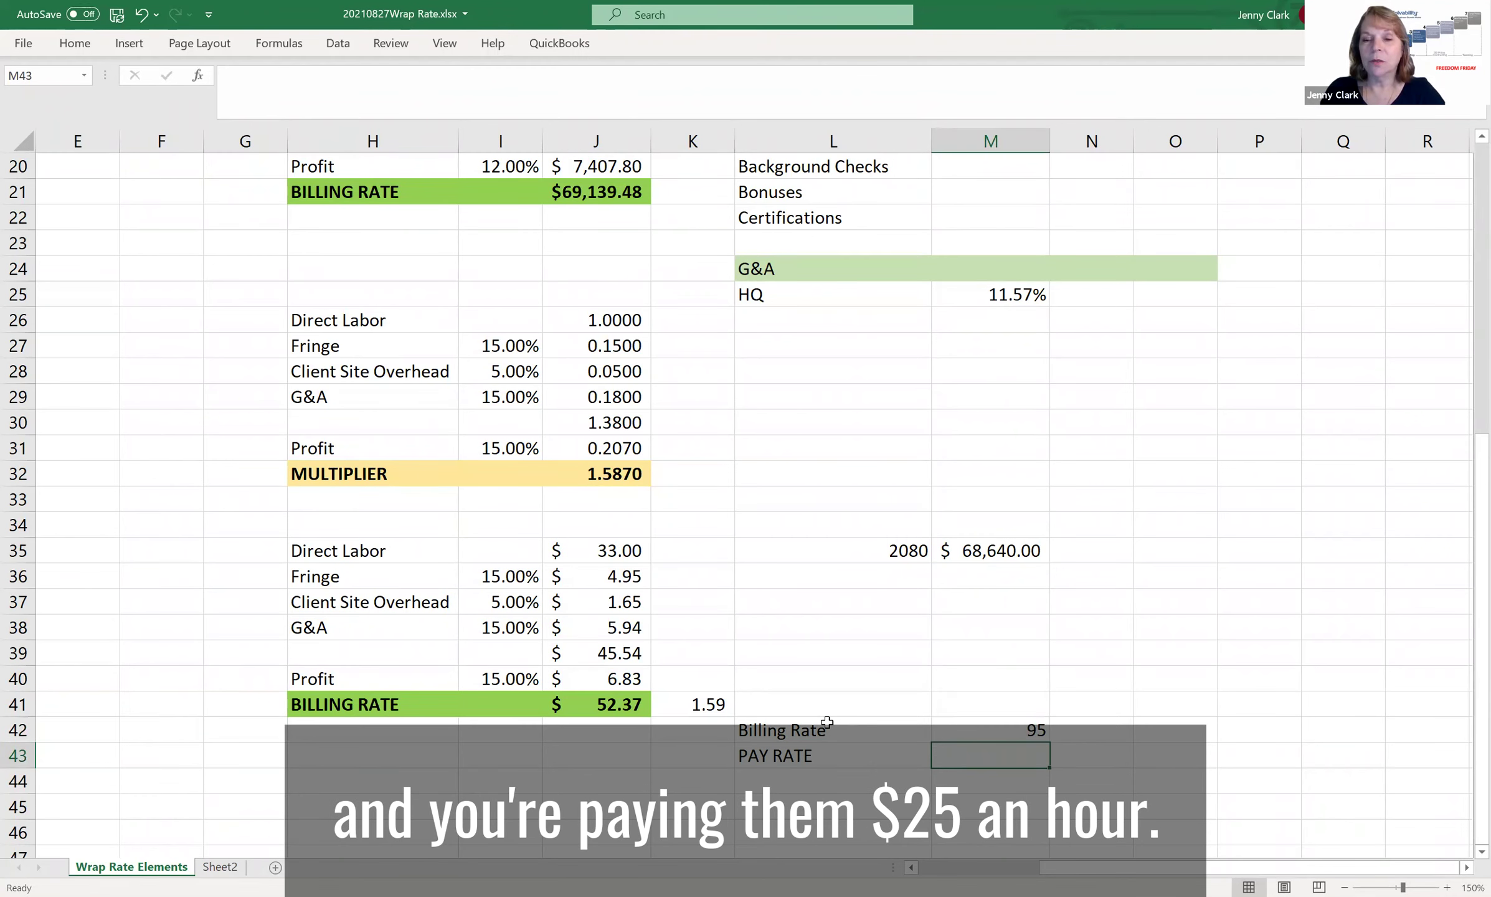
text(25)
key(Return)
In M45, calculate the multiplier by dividing the billing rate in M42 by the pay rate in M43.
key(Return)
text(+)
key(Up)
key(Up)
key(Up)
text(/)
key(Up)
key(Up)
key(Return)
Apply the comma number style to the rates and the calculated multiplier in M41:M45.
key(Up)
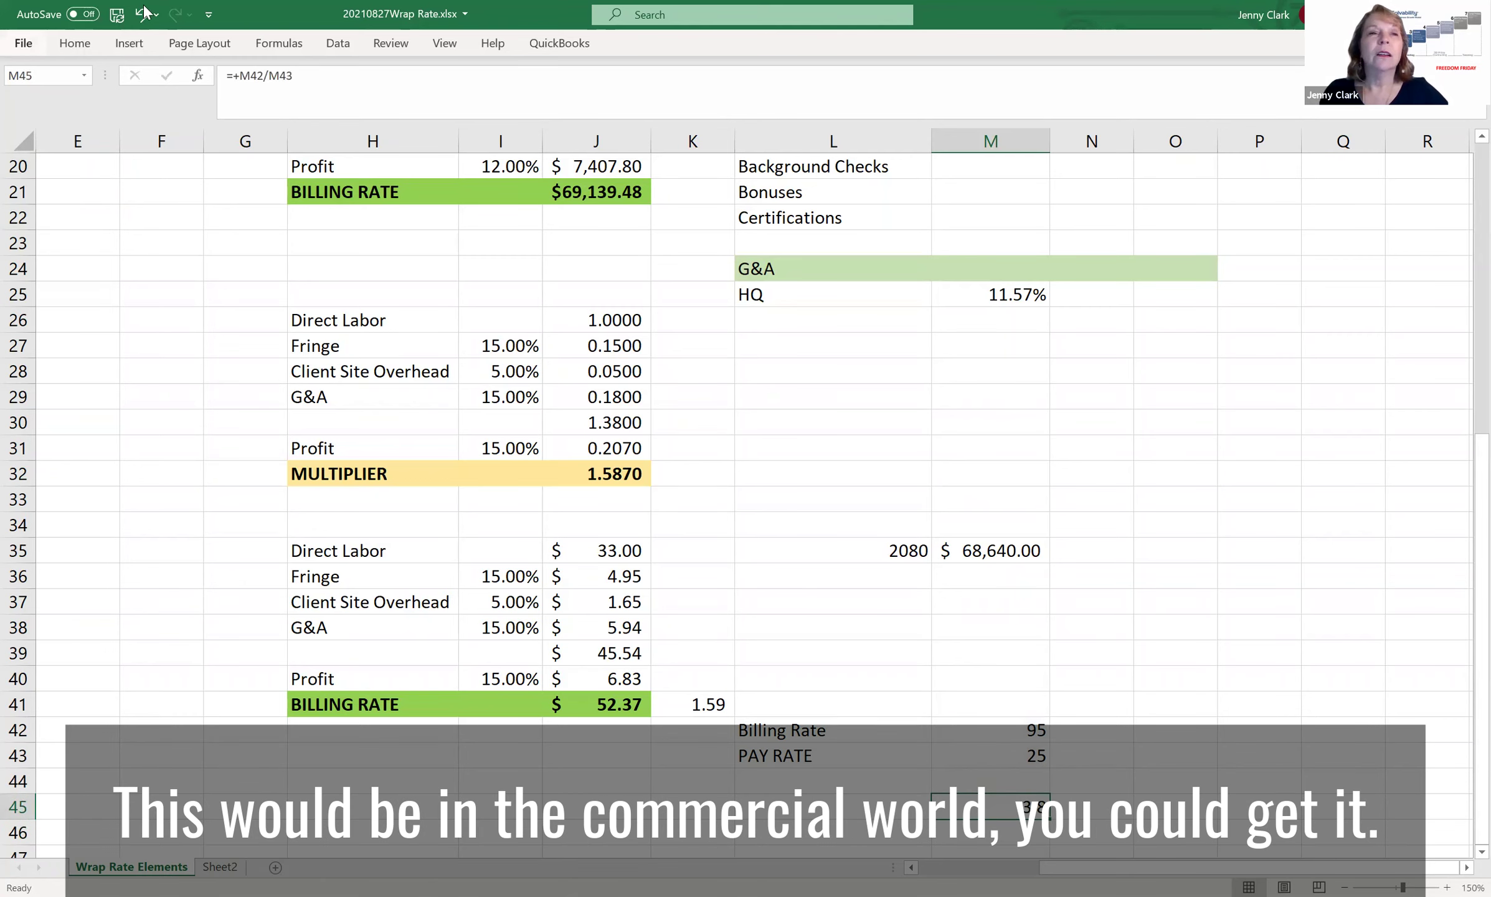
click(73, 43)
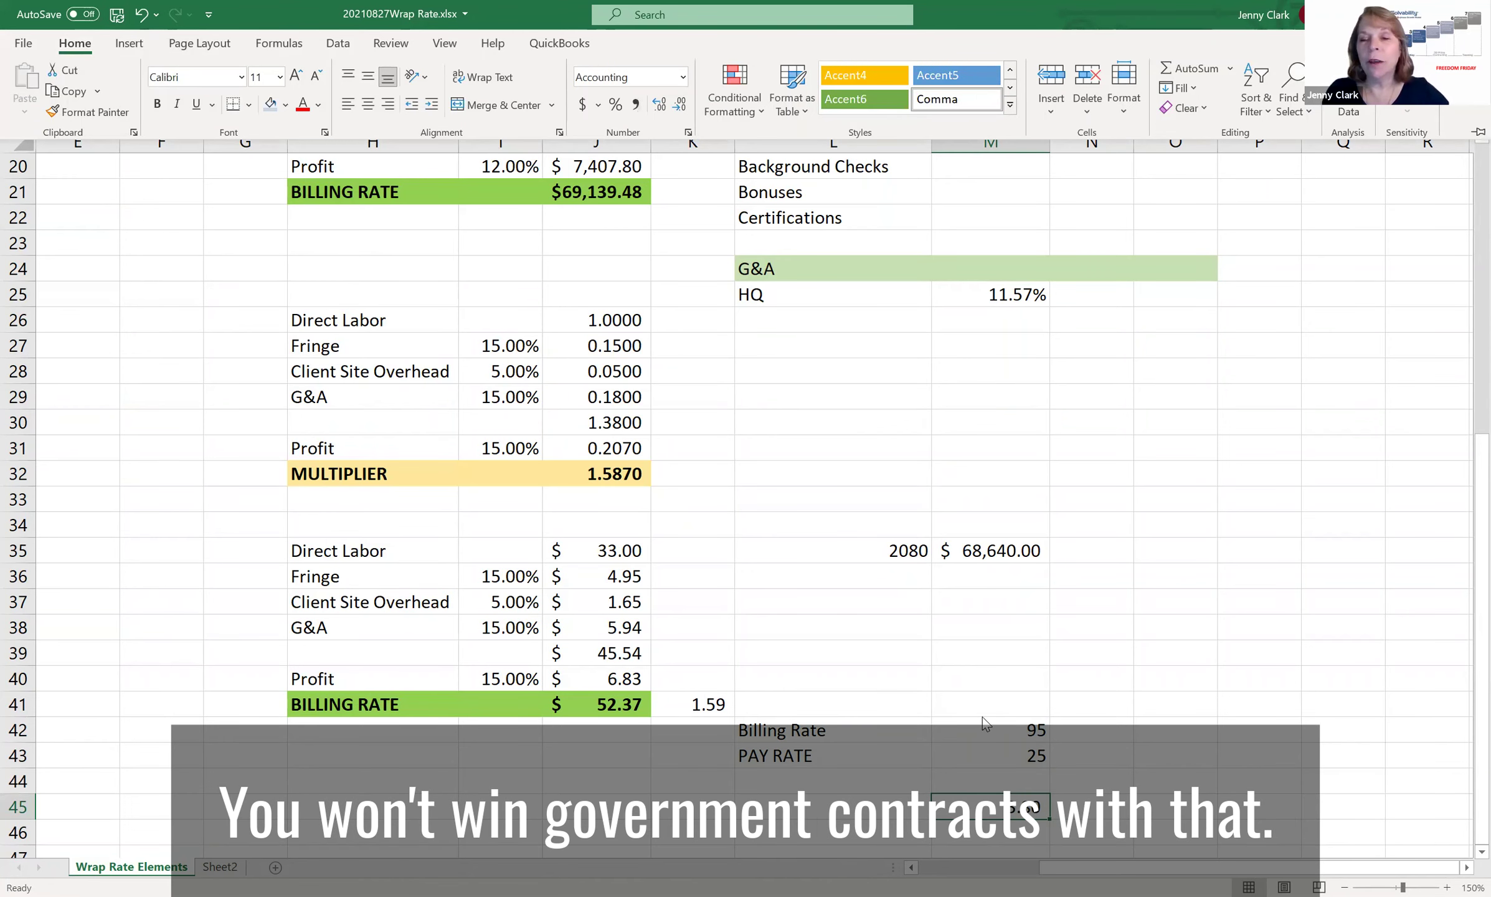
drag(984, 707, 990, 806)
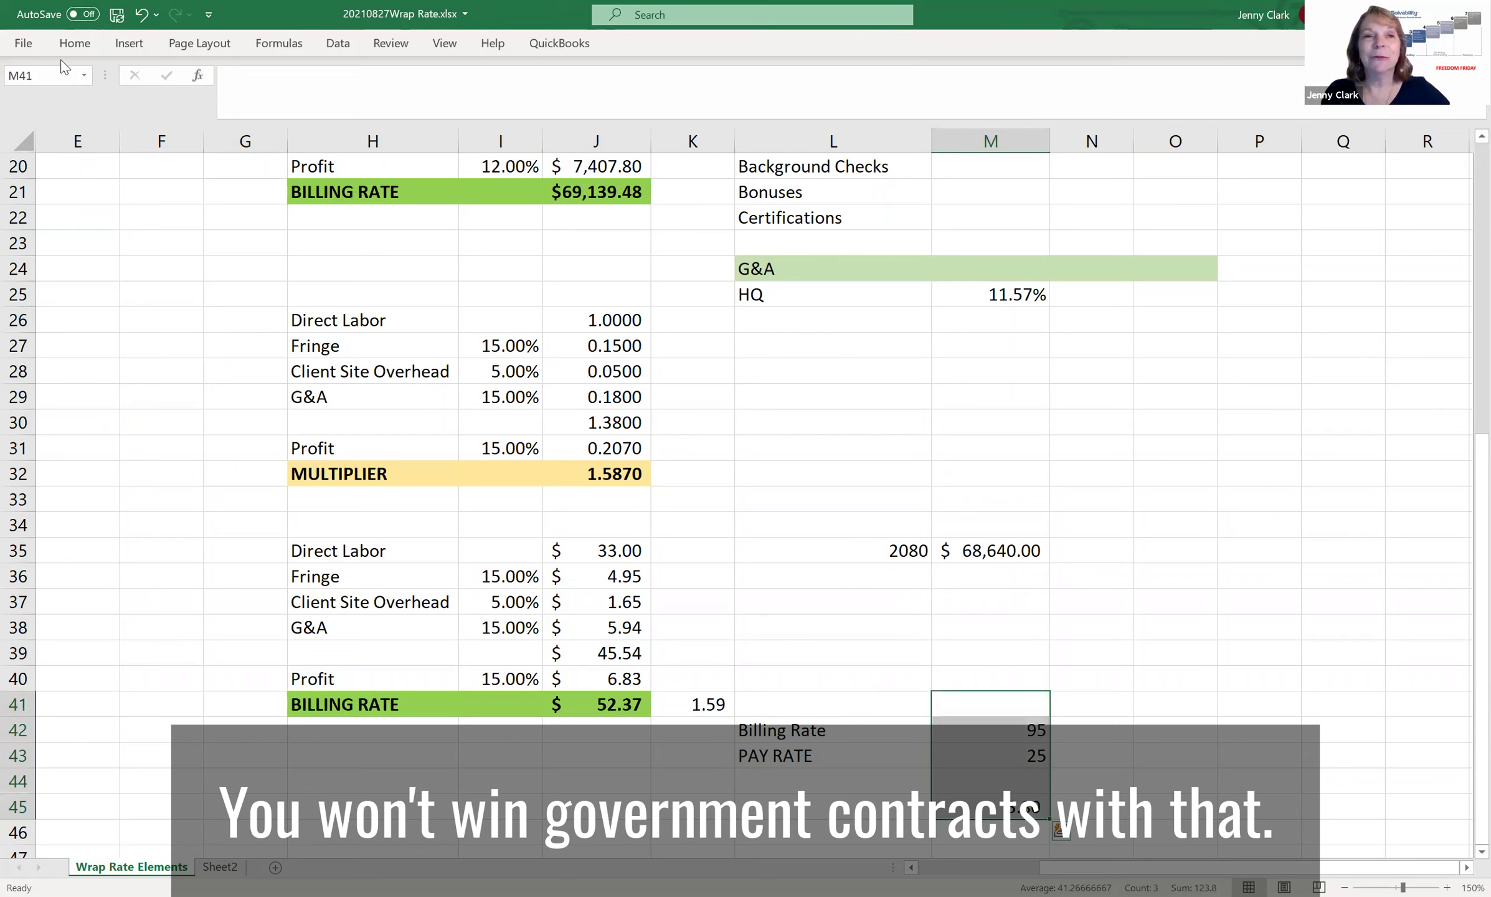
click(74, 45)
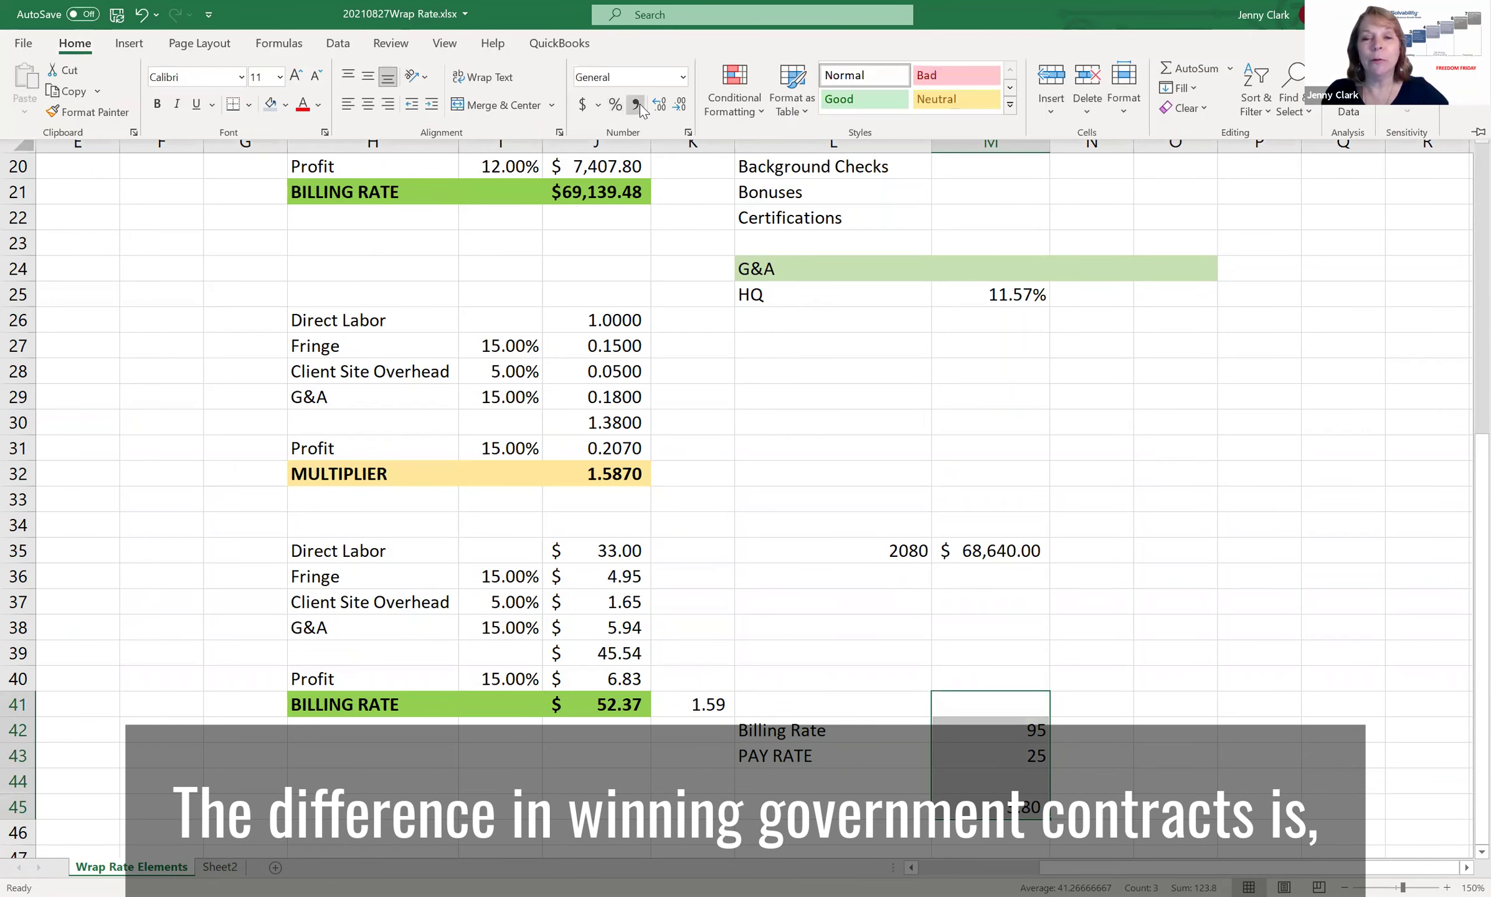
click(635, 105)
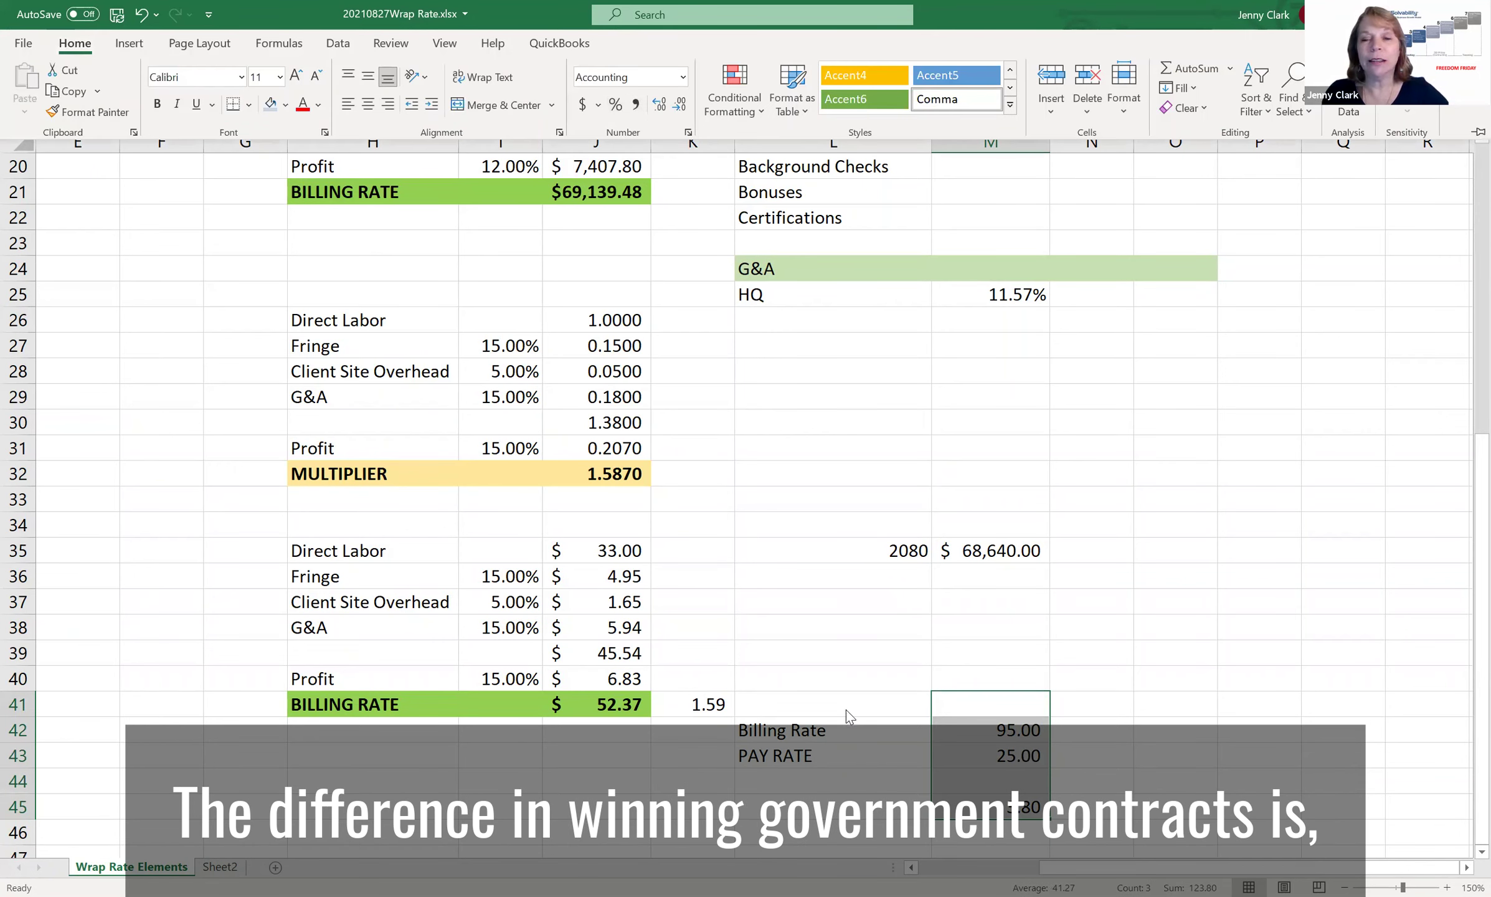
Set the pay rate in M43 to 45.
click(953, 732)
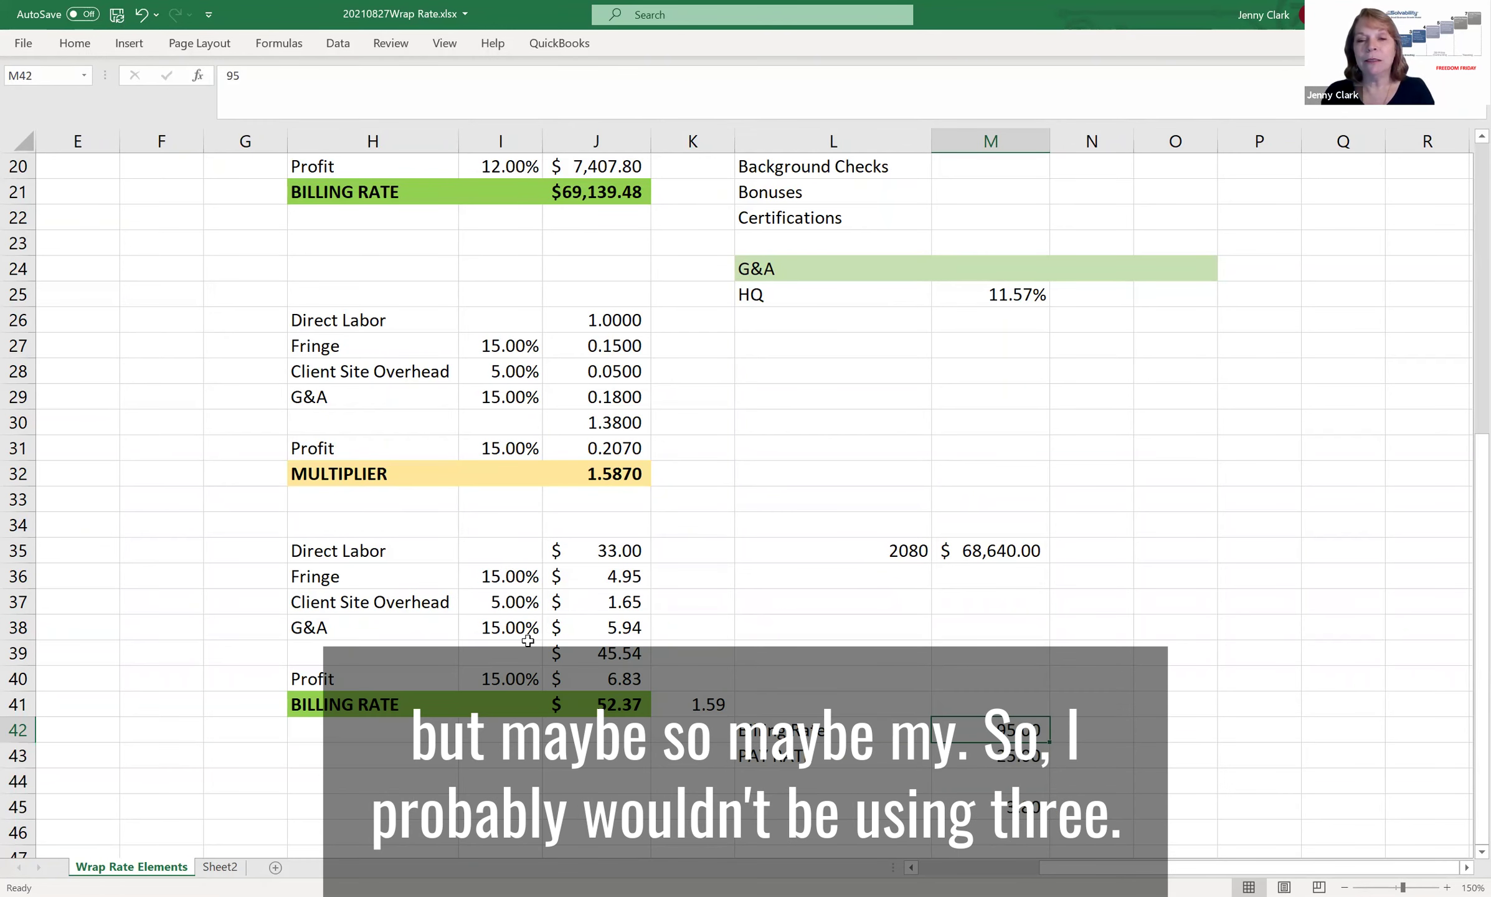
click(976, 760)
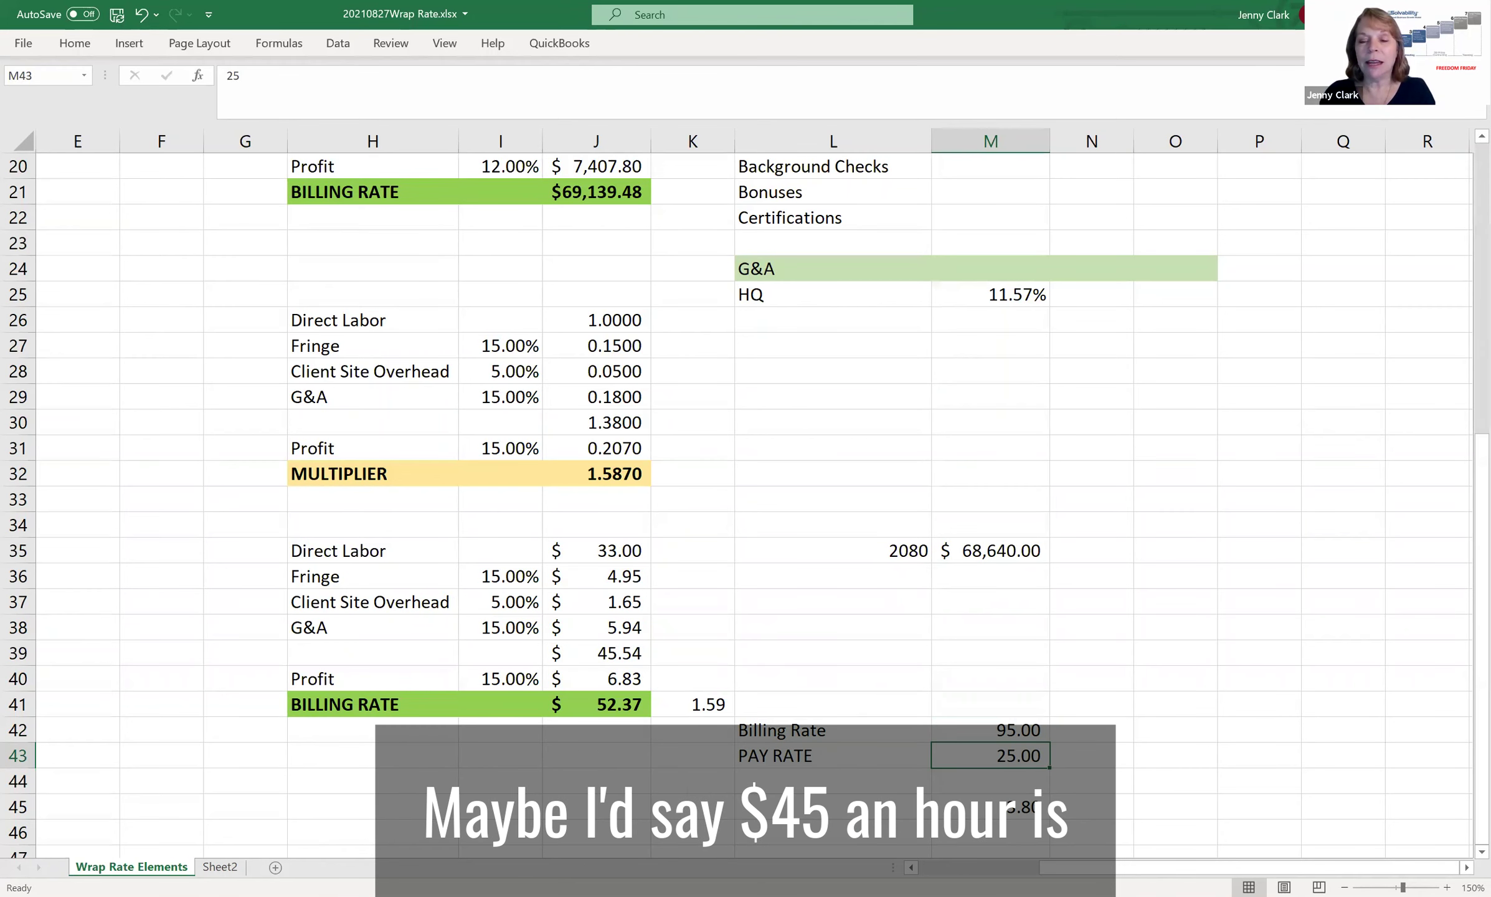
text(45)
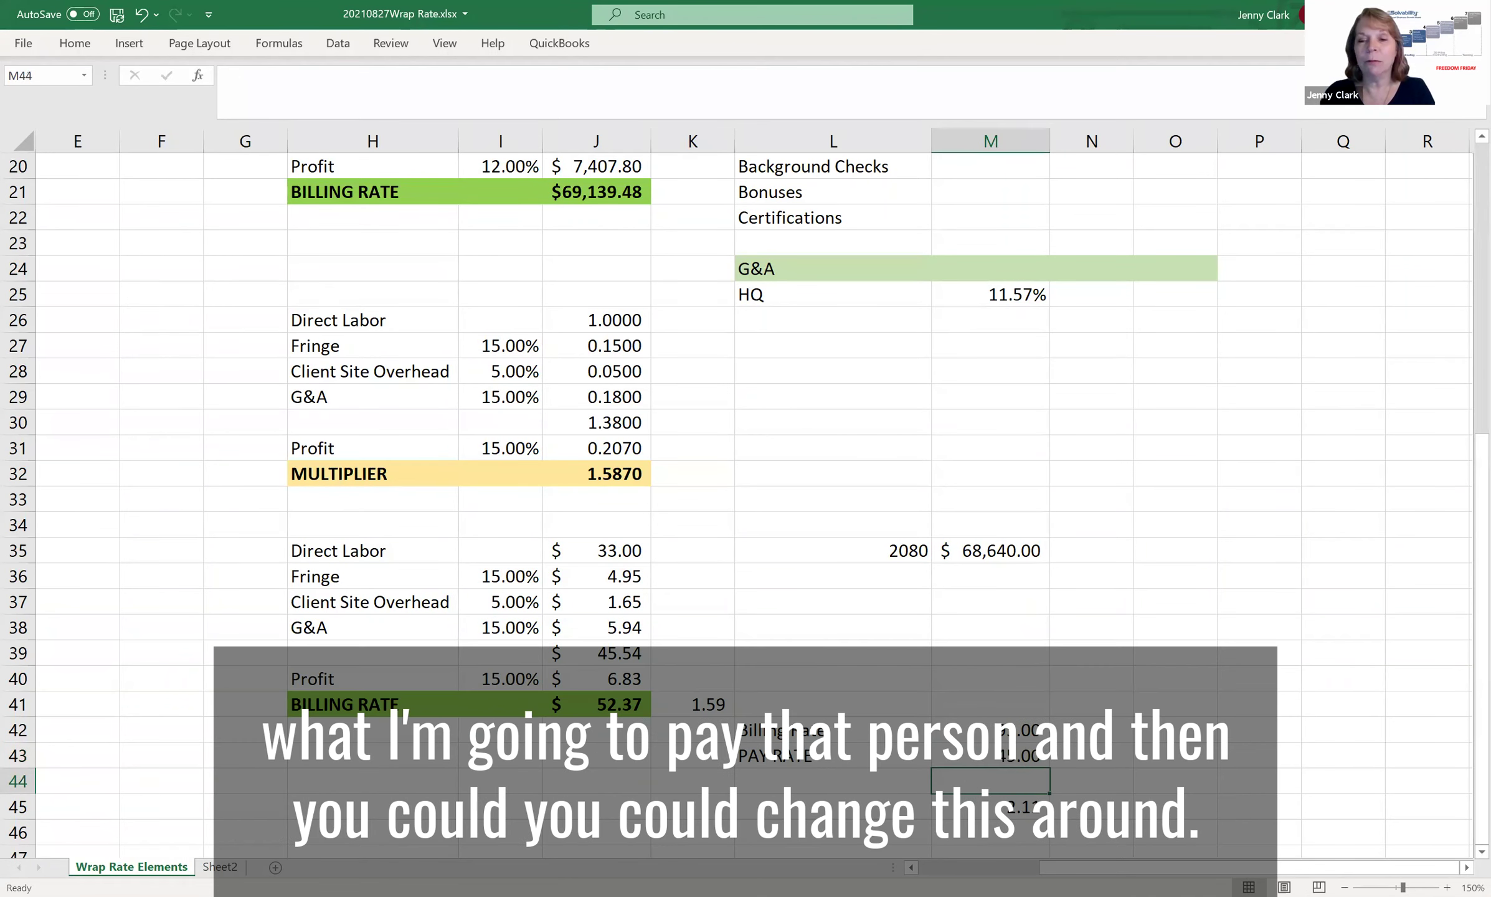
key(Return)
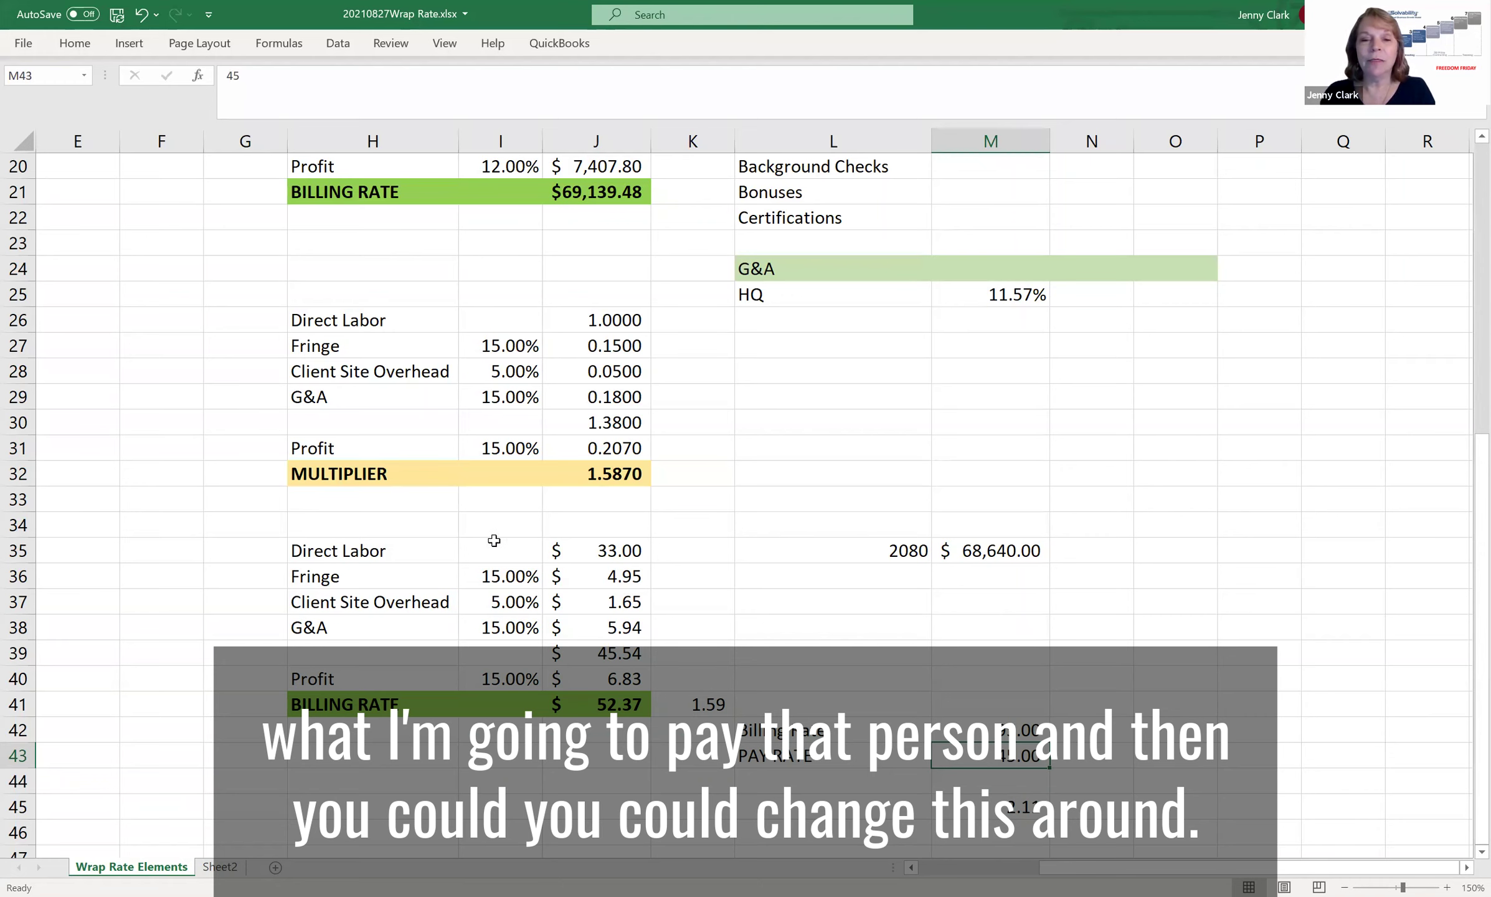
Set Fringe in I27 of the copied multiplier block to 25%.
click(497, 348)
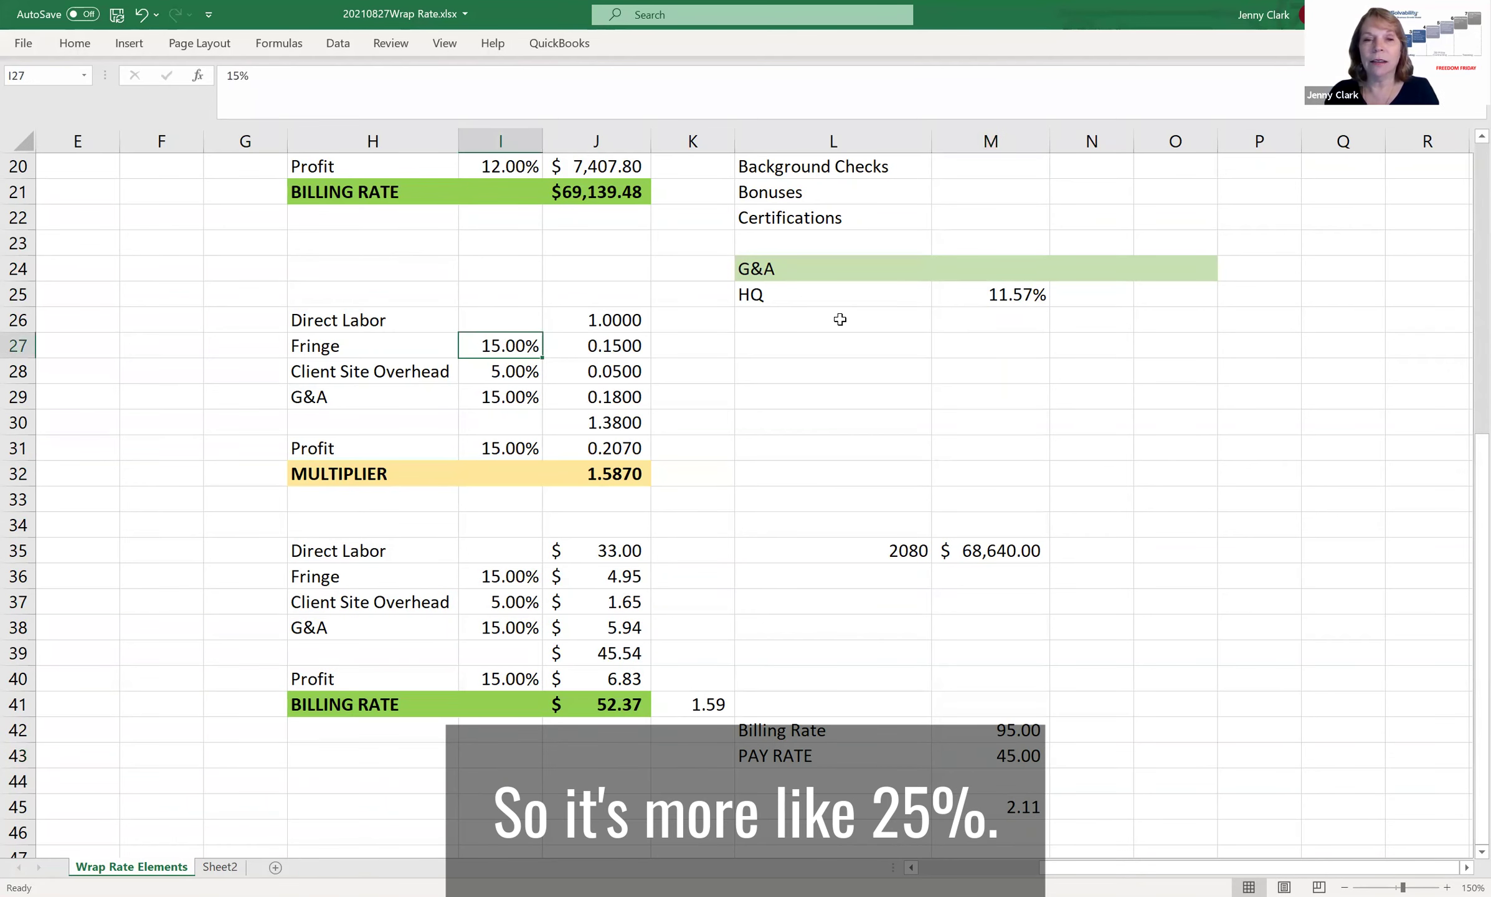
text(25)
key(Return)
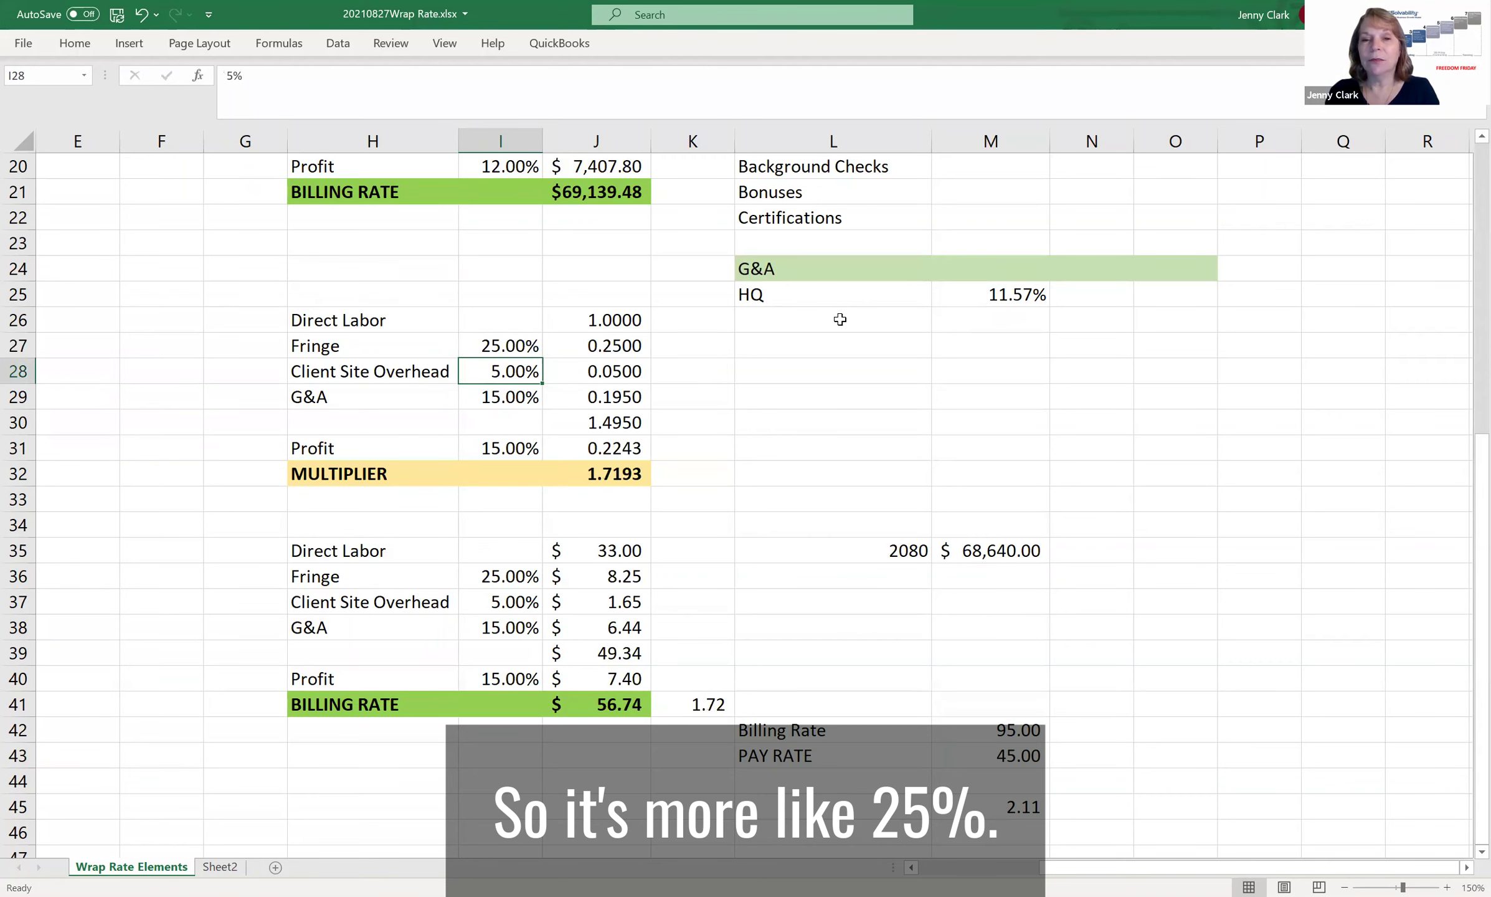
Set Fringe in I27 of the copied multiplier block to 30%.
key(Up)
text(30)
key(Return)
key(Up)
Set Direct Labor in J35 of the copied billing rate block to 45.
key(Down)
key(Down)
key(Down)
key(Down)
key(Down)
key(Down)
key(Down)
key(Down)
key(Right)
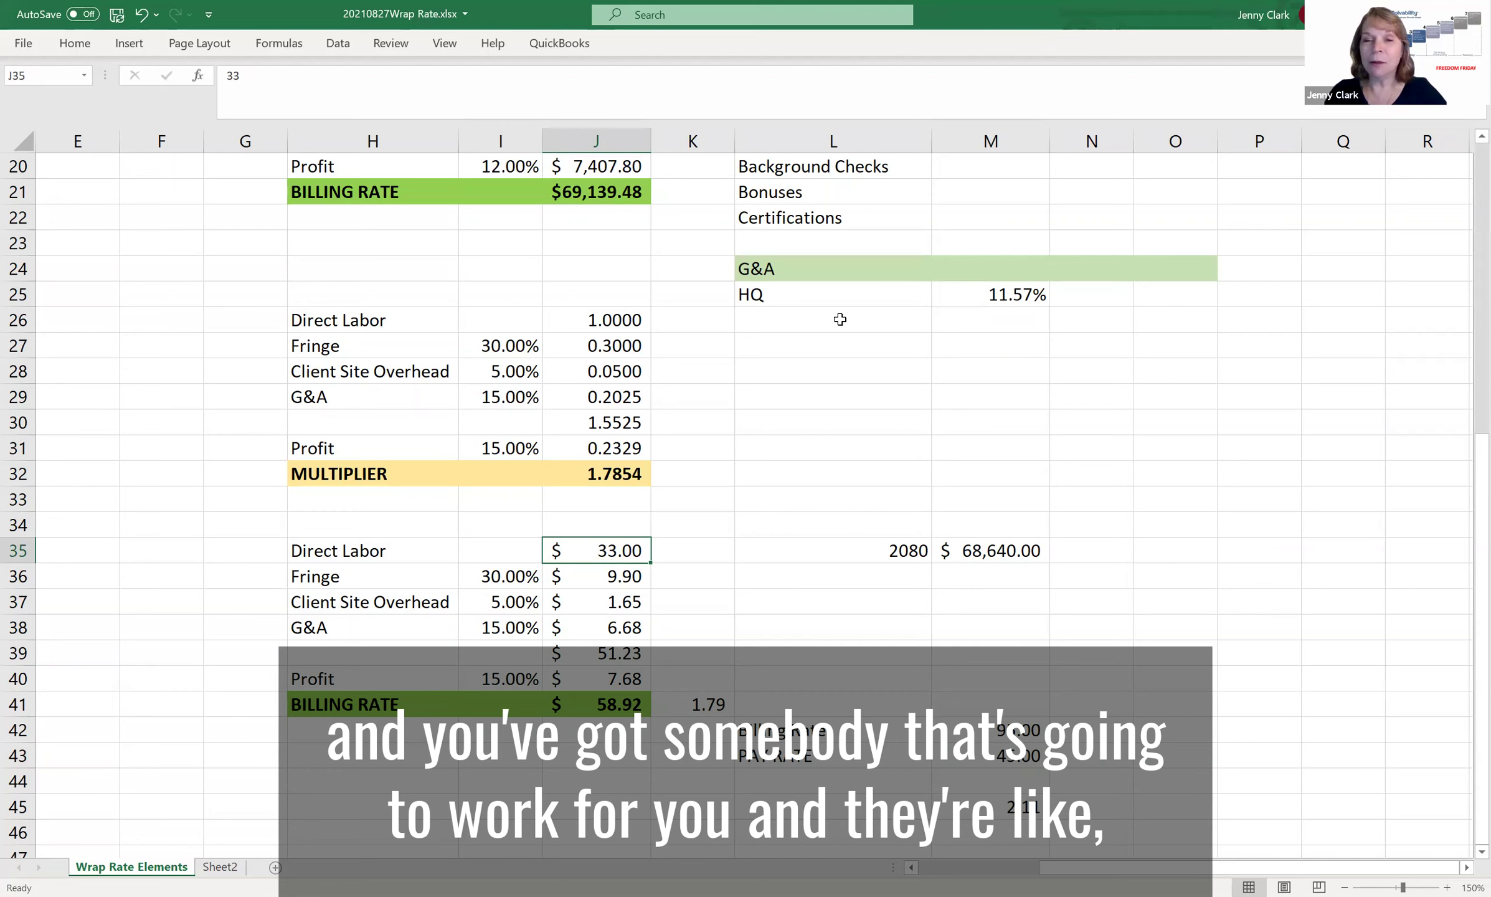
text(45)
key(Return)
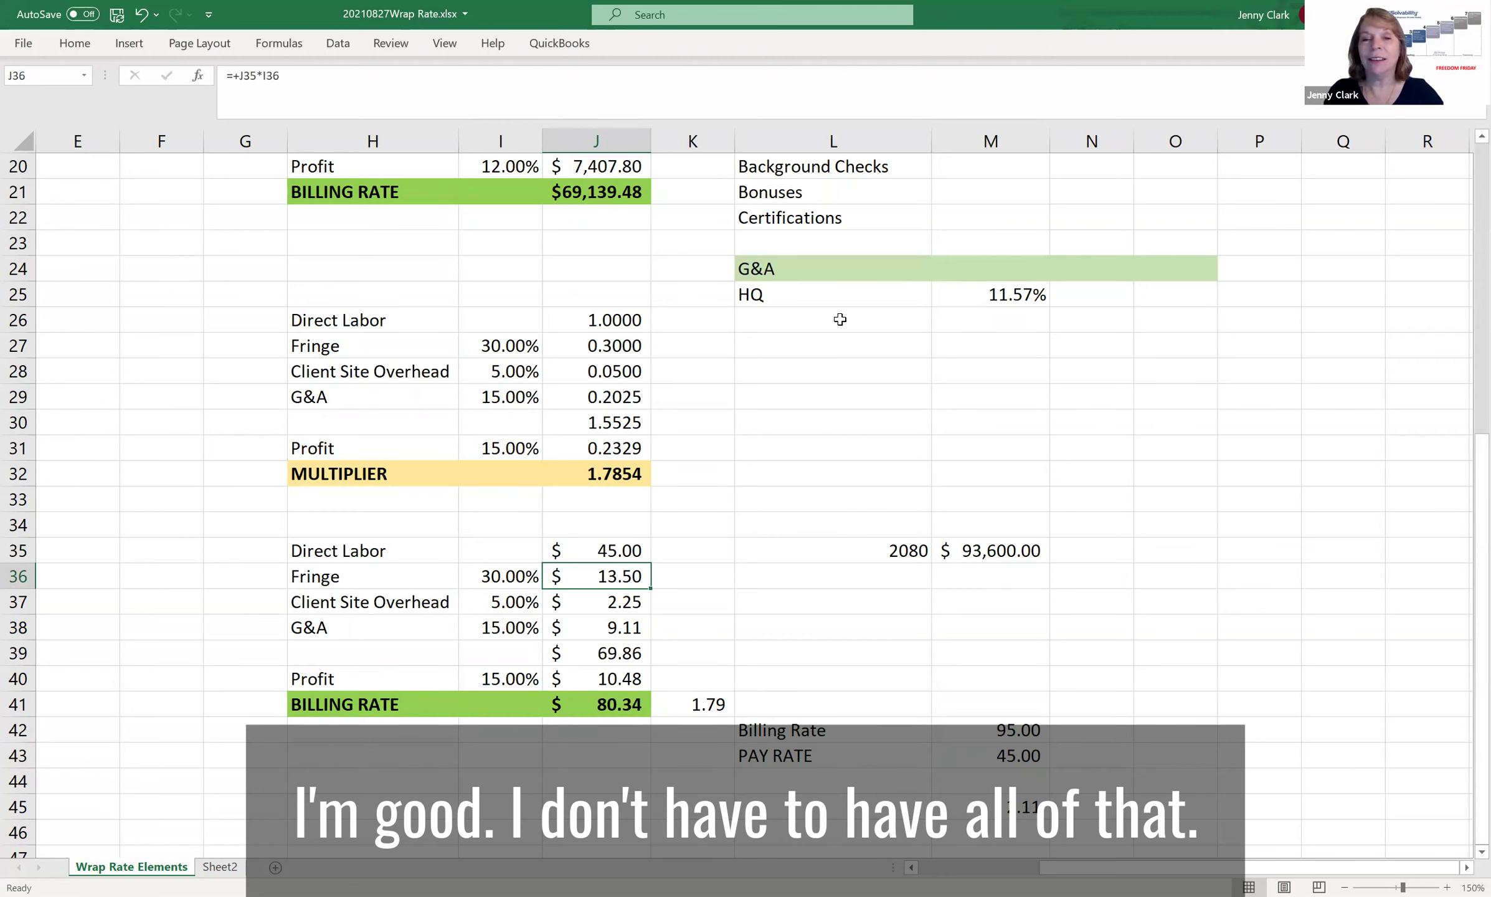
key(Down)
key(Down)
key(Up)
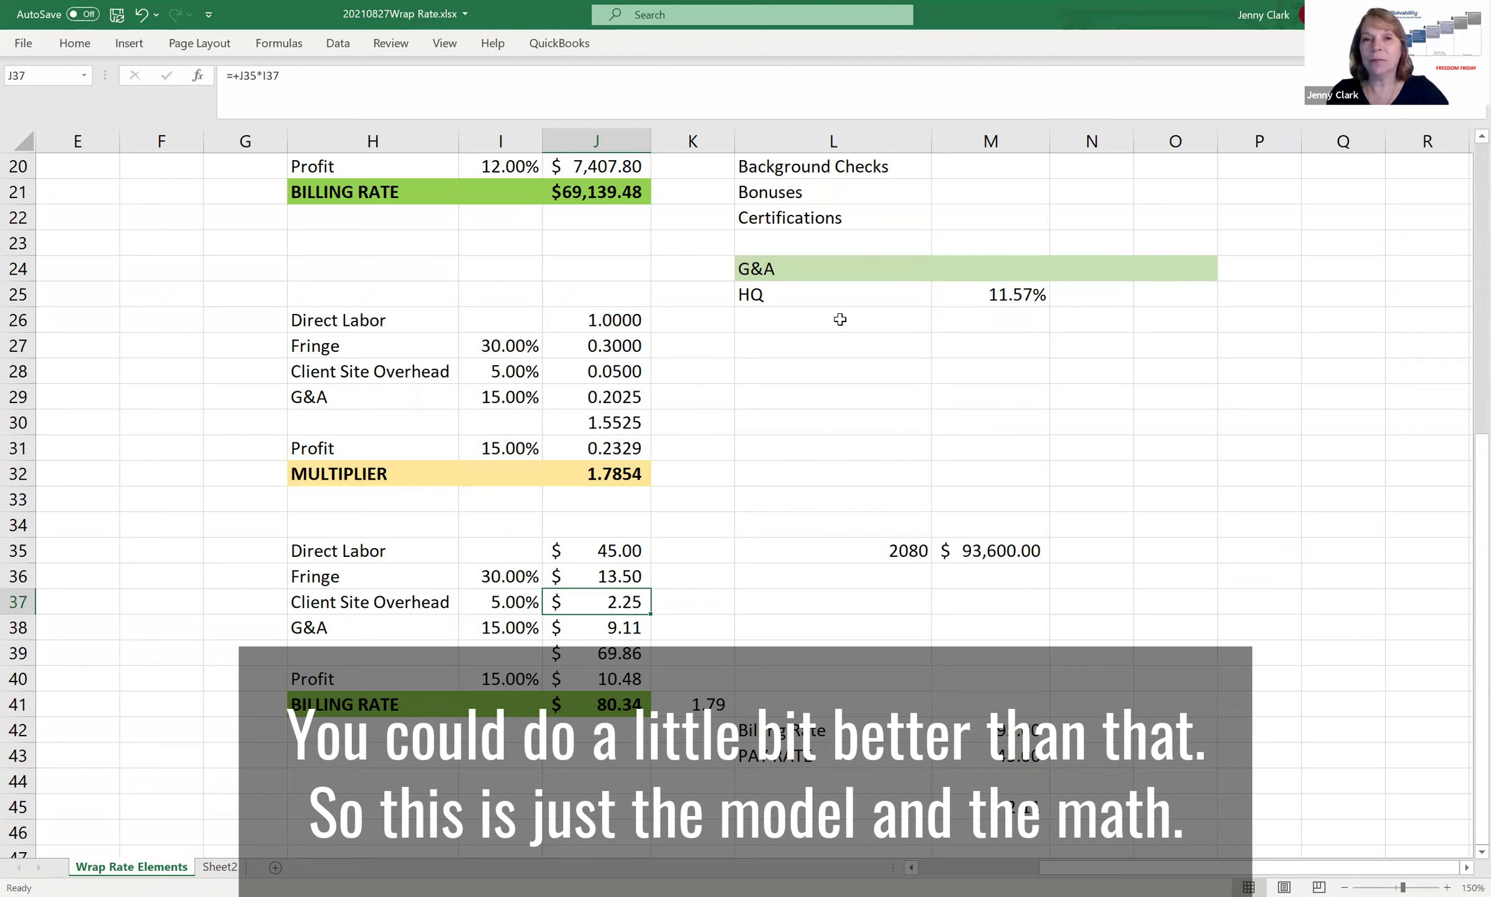